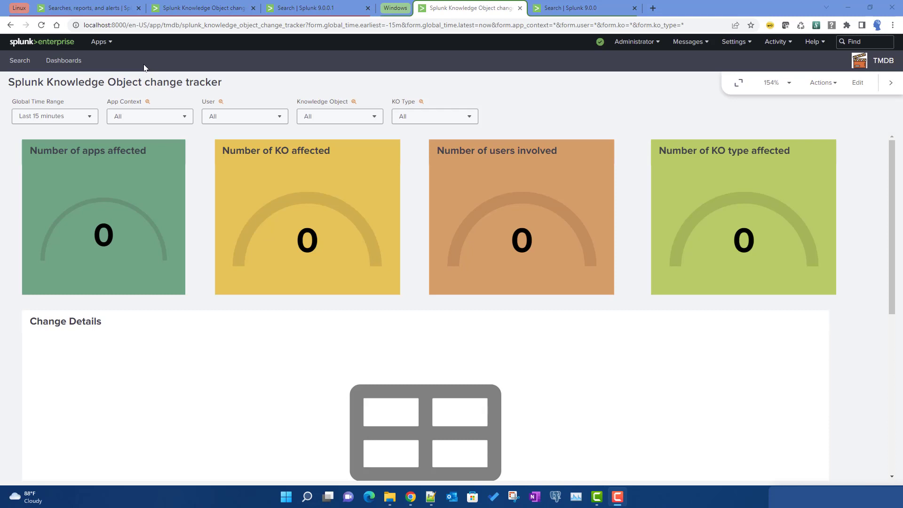
left_click(205, 8)
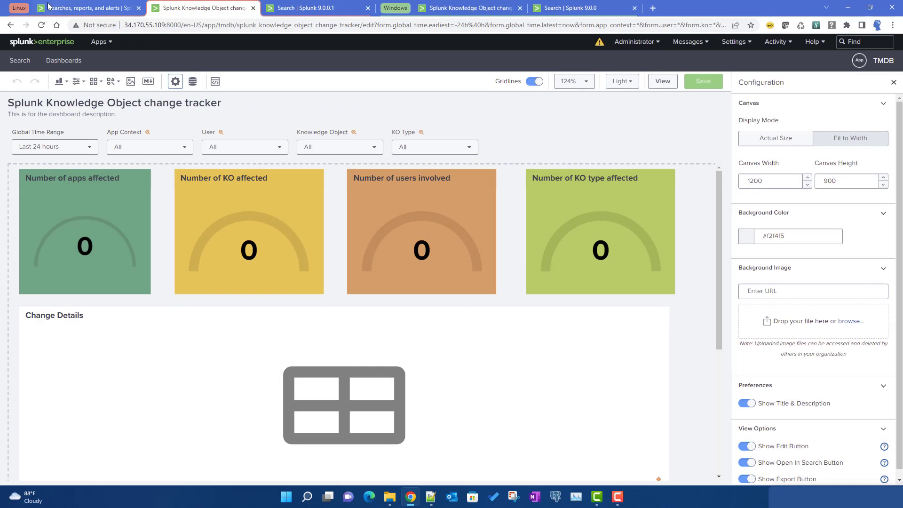
left_click(20, 9)
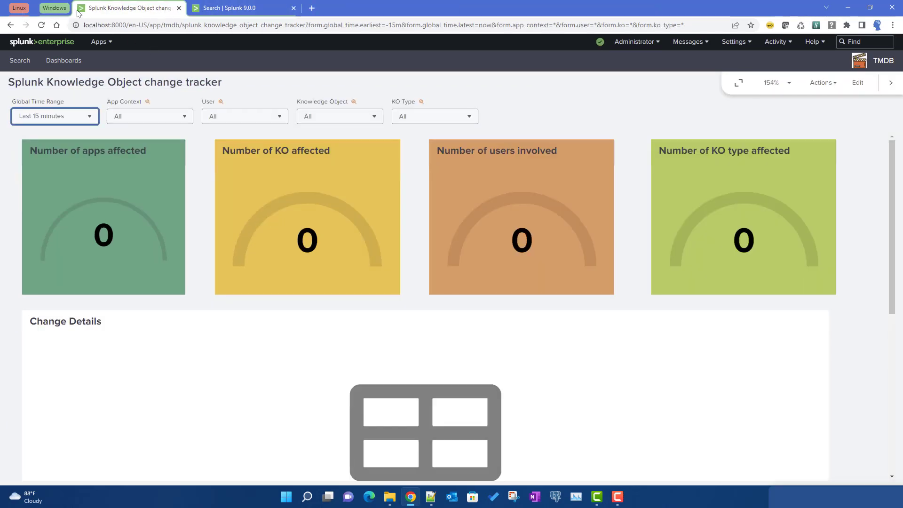
left_click(20, 8)
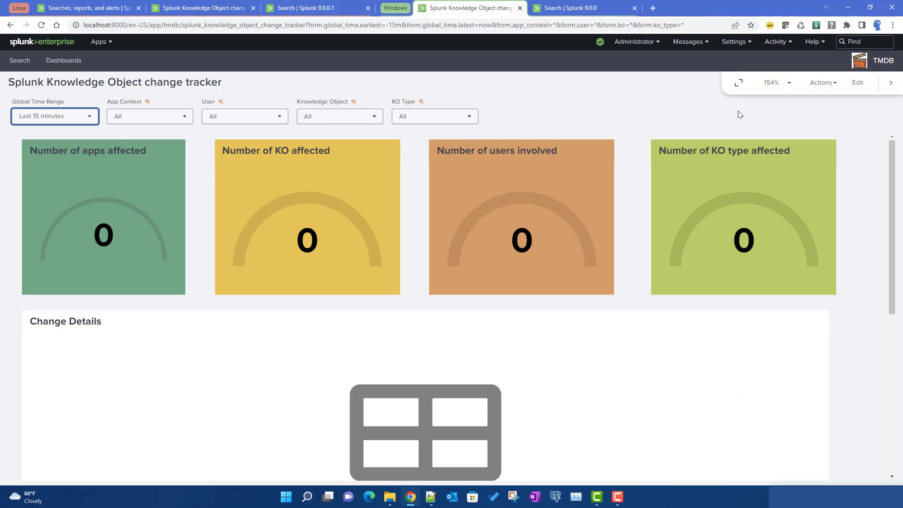
- Open the Windows change tracker dashboard for editing and copy its base_search query from the start through the join's closing bracket
left_click(857, 89)
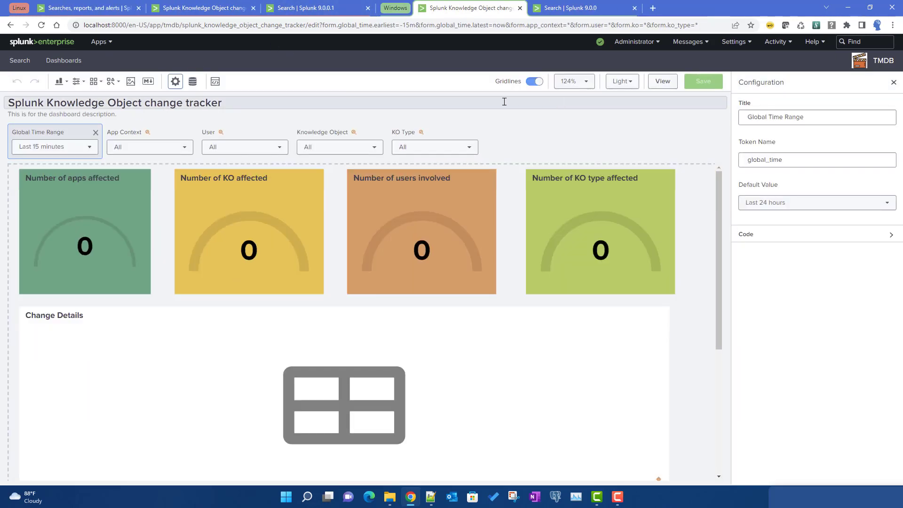
left_click(192, 81)
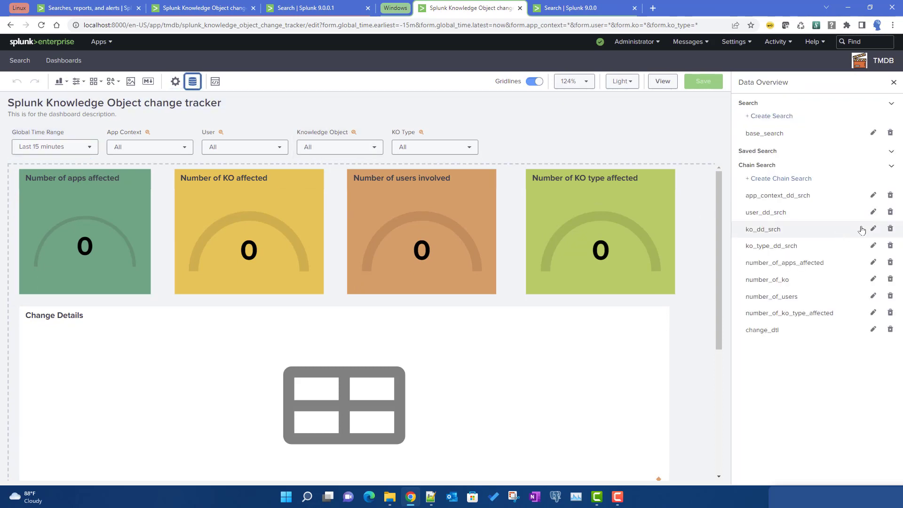
left_click(873, 132)
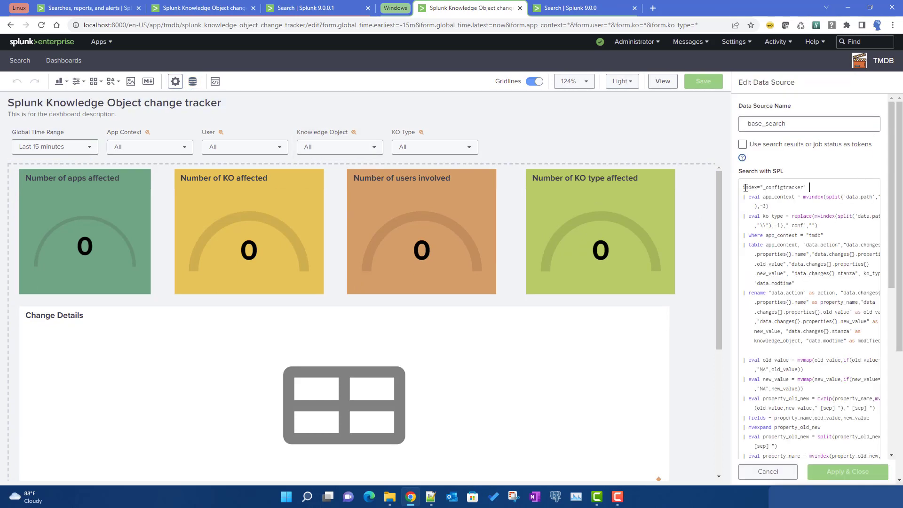
scroll(819, 244, "down", 4)
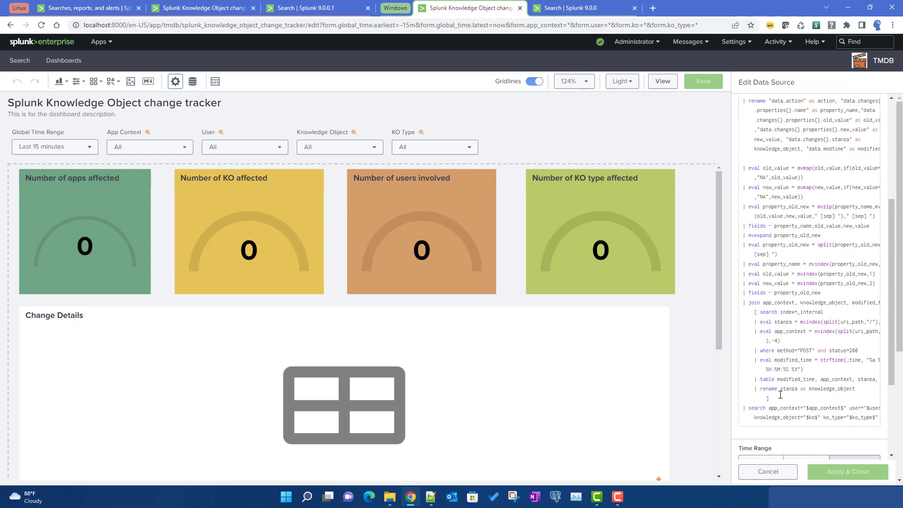
left_click(780, 396, "shift")
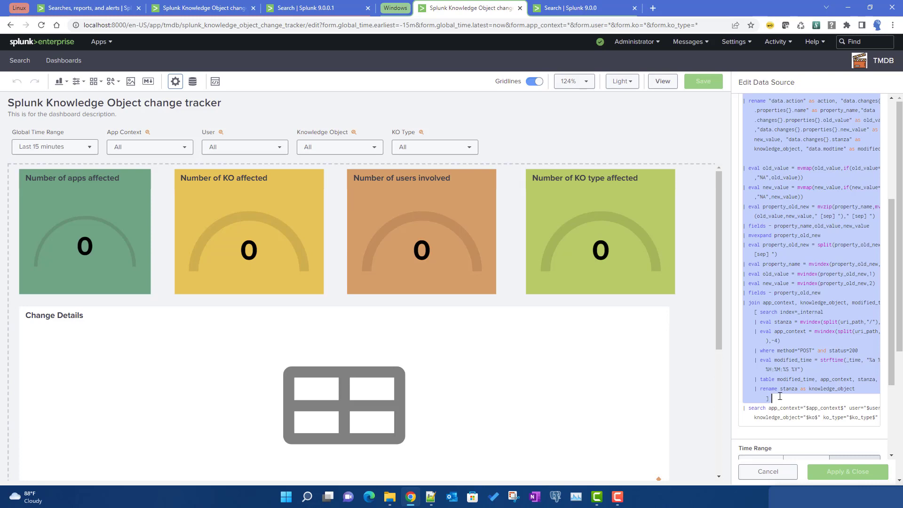
- Replace the query on the Linux instance's search page with the copied base_search SPL and run it over the last 15 minutes
left_click(304, 8)
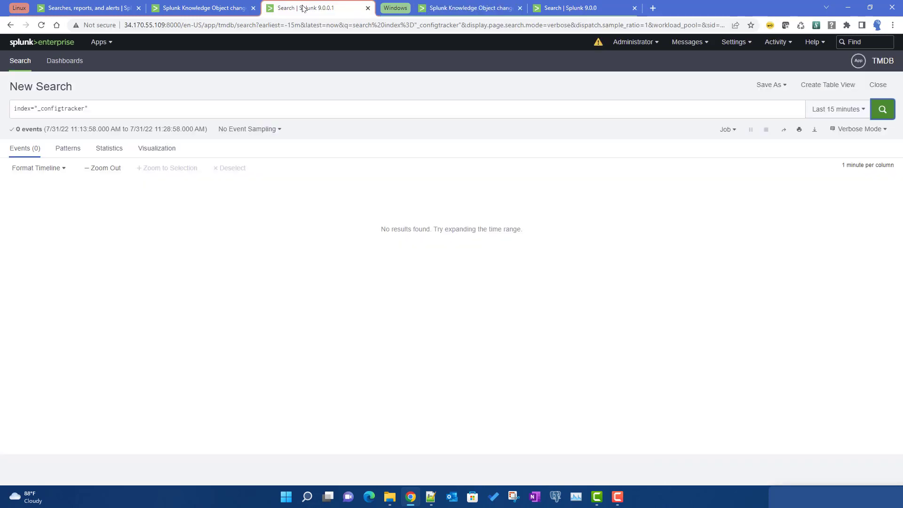
left_click(264, 109)
key("ctrl+a")
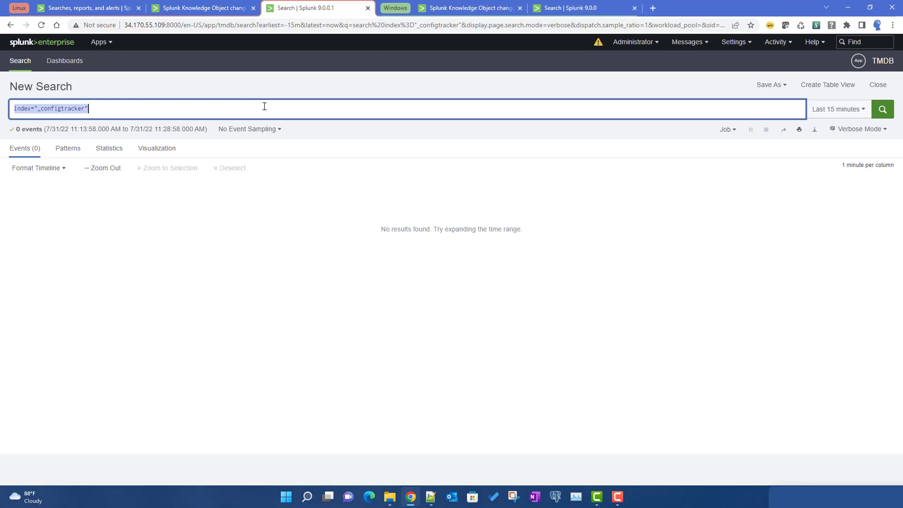
type("index=\"_configtracker\" | eval app_context = mvindex(split('data.path',\"\\\\\"),-3) | eval ko_type = replace(mvindex(split('data.path',\"\\\\\"),-1),\".conf\",\"\") | where app_context = \"tmdb\" | table app_context, \"data.action\",\"data.changes{}.properties{}.name\",\"data.changes{}.properties{}.old_value\",\"data.changes{}.properties{}.new_value\", \"data.changes{}.stanza\", ko_type, \"data.modtime\" | rename \"data.action\" as action, \"data.changes{}.properties{}.name\" as property_name,\"data.changes{}.properties{}.old_value\" as old_value,\"data.changes{}.properties{}.new_value\" as new_value, \"data.changes{}.stanza\" as knowledge_object, \"data.modtime\" as modified_time | eval old_value = mvmap(old_value,if(old_value==\"\",\"NA\",old_value)) | eval new_value = mvmap(new_value,if(new_value==\"\",\"NA\",new_value)) | eval property_old_new = mvzip(property_name,mvzip(old_value,new_value,\" [sep] \"),\" [sep] \") | fields - property_name,old_value,new_value | mvexpand property_old_new | eval property_old_new = split(property_old_new,\" [sep] \") | eval property_name = mvindex(property_old_new,0) | eval old_value = mvindex(property_old_new,1) | eval new_value = mvindex(property_old_new,2) | fields - property_old_new | join app_context, knowledge_object, modified_time     [ search index=_internal     | eval stanza = mvindex(split(uri_path,\"/\"),-1)     | eval app_context = mvindex(split(uri_path,\"/\"),-4)     | where method=\"POST\" and status=200     | eval modified_time = strftime(_time, \"%a %b %d %H:%M:%S %Y\")     | table modified_time, app_context, stanza, user     | rename stanza as knowledge_object         ]")
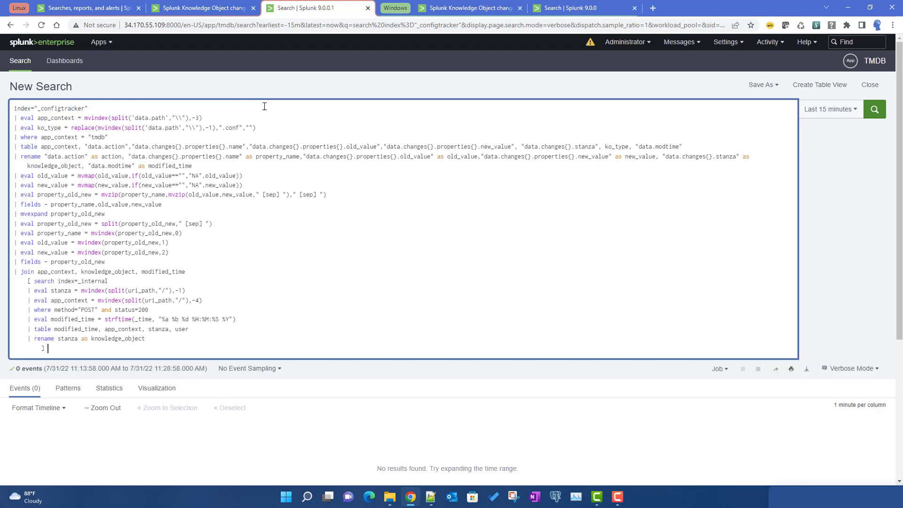
left_click(879, 110)
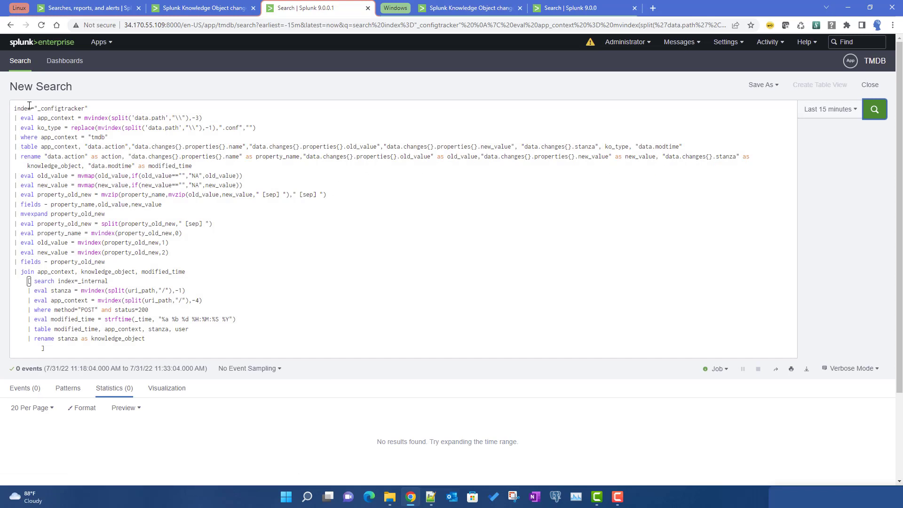
left_click_drag(14, 109, 119, 267)
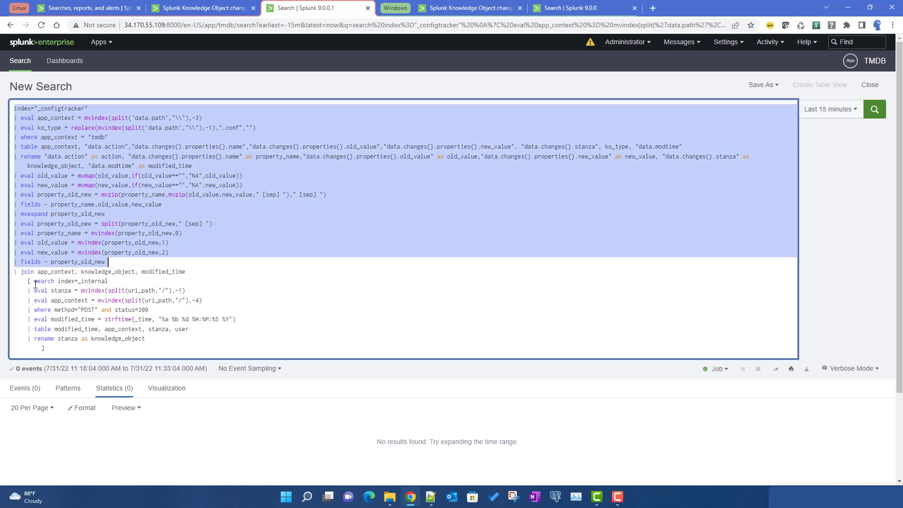
left_click_drag(57, 281, 157, 338)
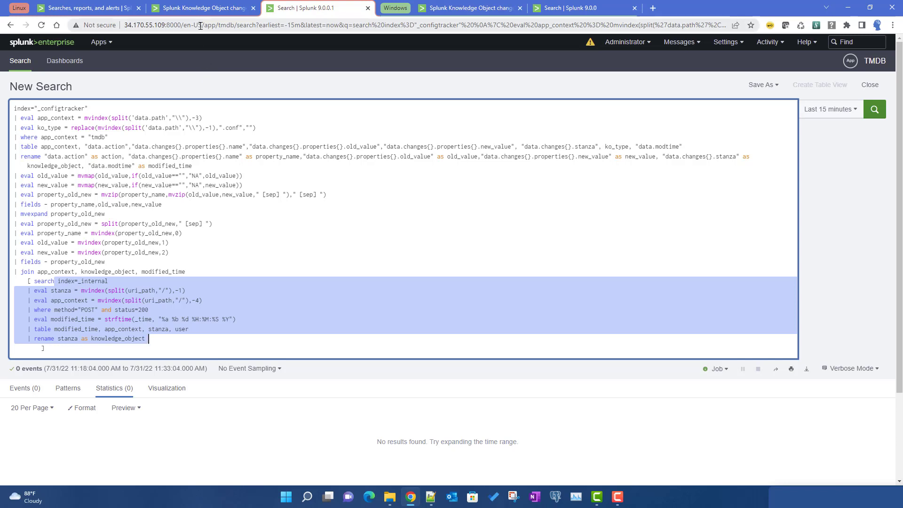
left_click(195, 8)
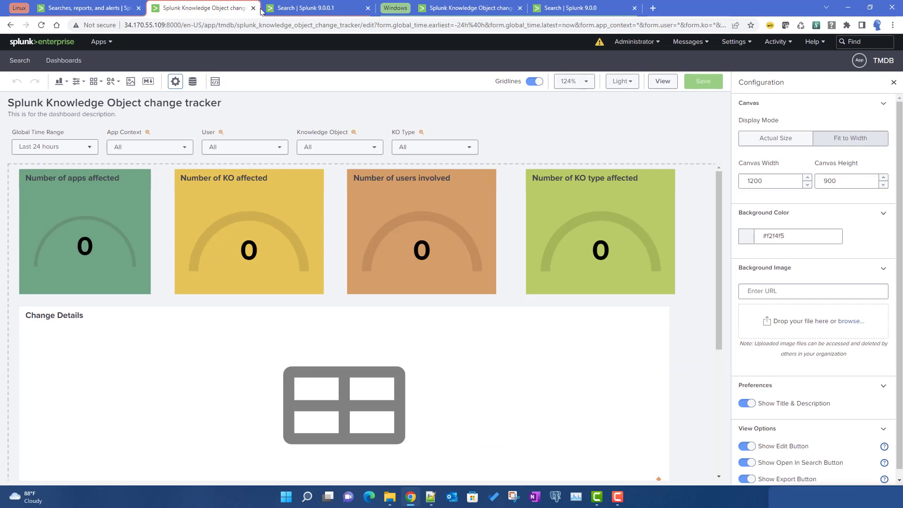
- Start a new report in the Linux instance's Searches, Reports, and Alerts page and title it "Sample report 1"
left_click(94, 8)
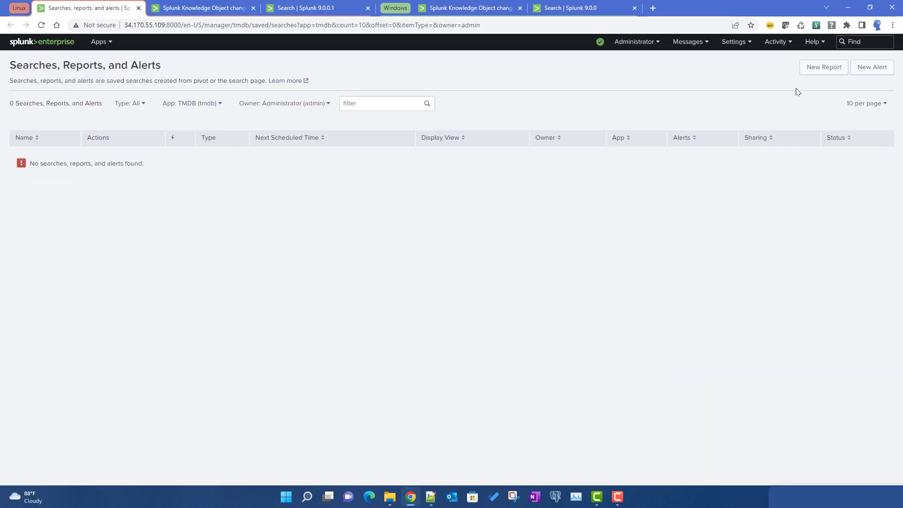
left_click(823, 68)
left_click(442, 101)
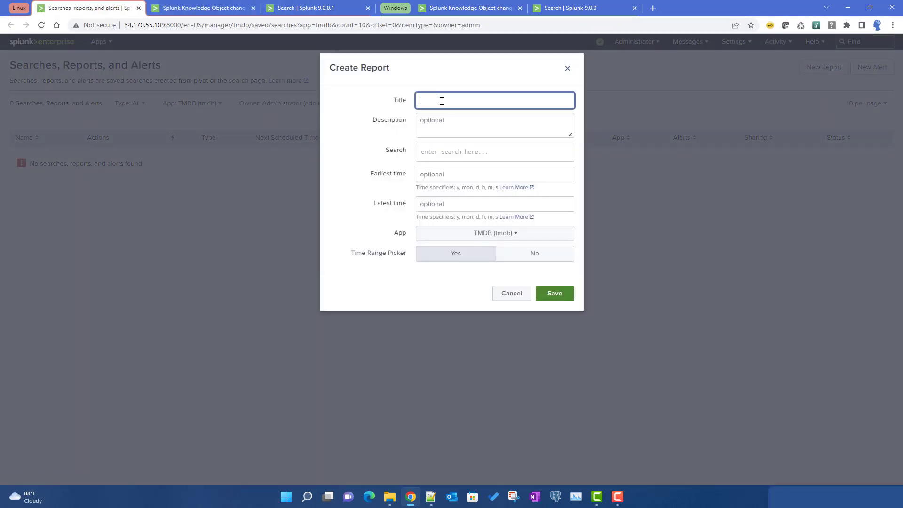
type("Demo")
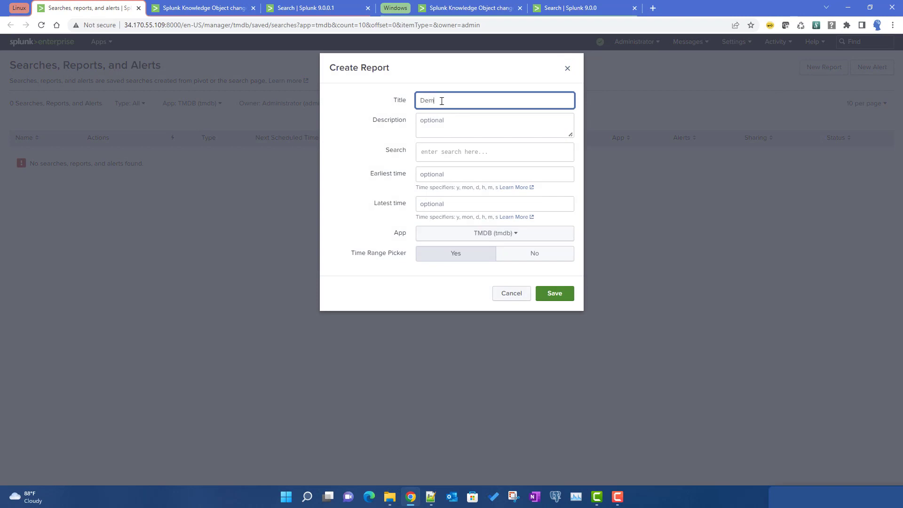
key("BackSpace")
key("BackSpace")
key("BackSpace")
key("BackSpace")
type("Sample report 1")
- Enter the report's search as index="_internal" followed by | stats count by sourcetype on a second line
left_click(466, 149)
type("i")
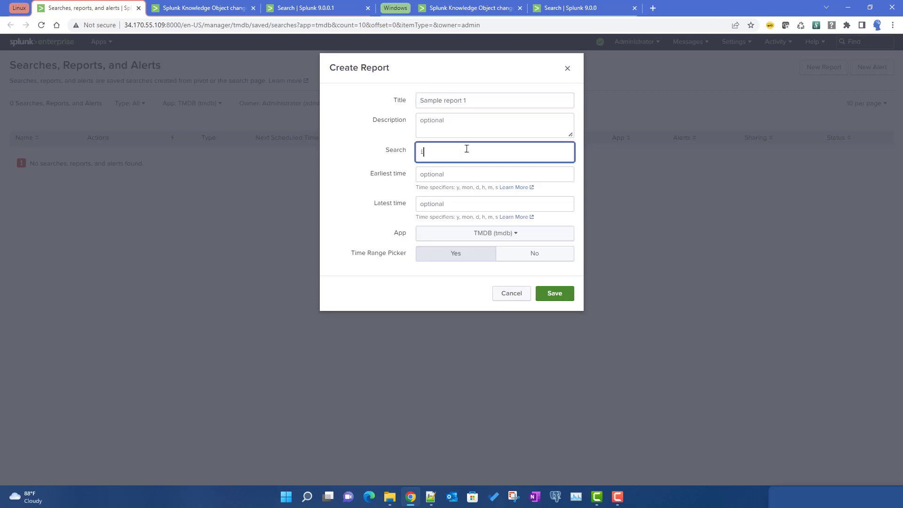
type("nde")
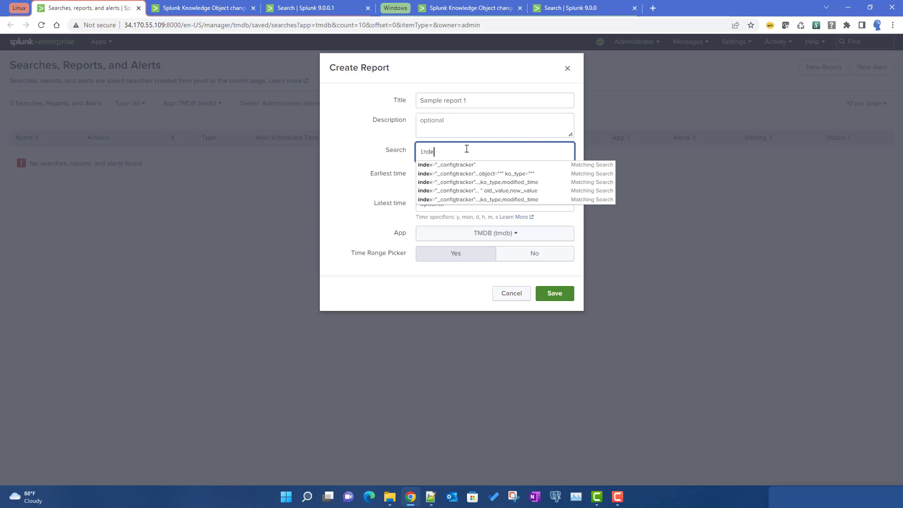
type("x=_i")
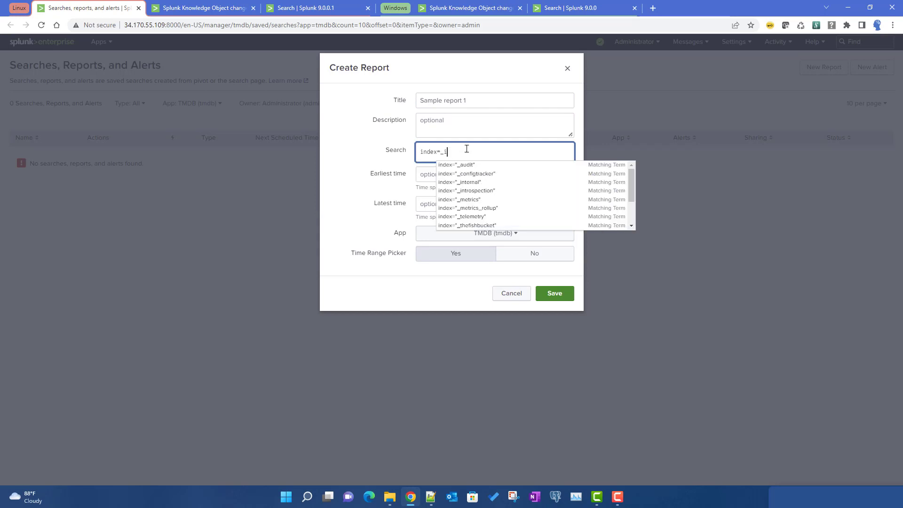
type("nter")
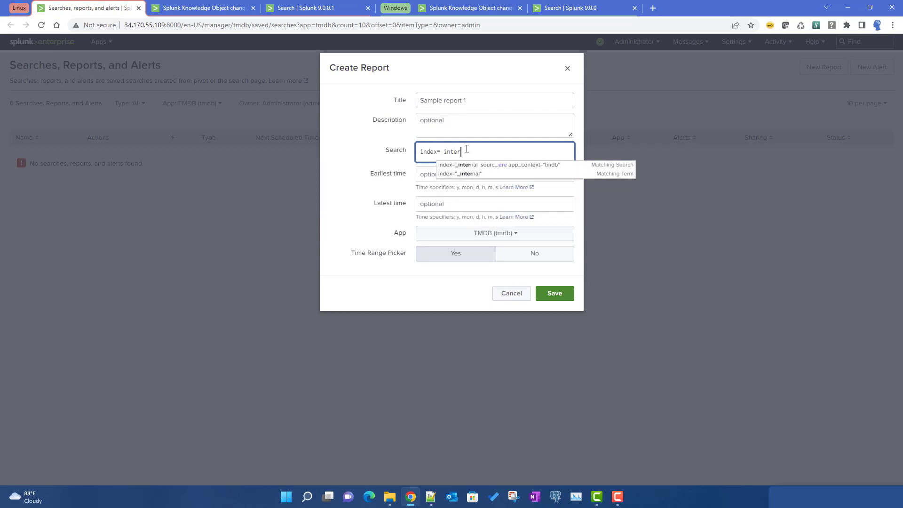
key("Down")
key("Down")
key("Return")
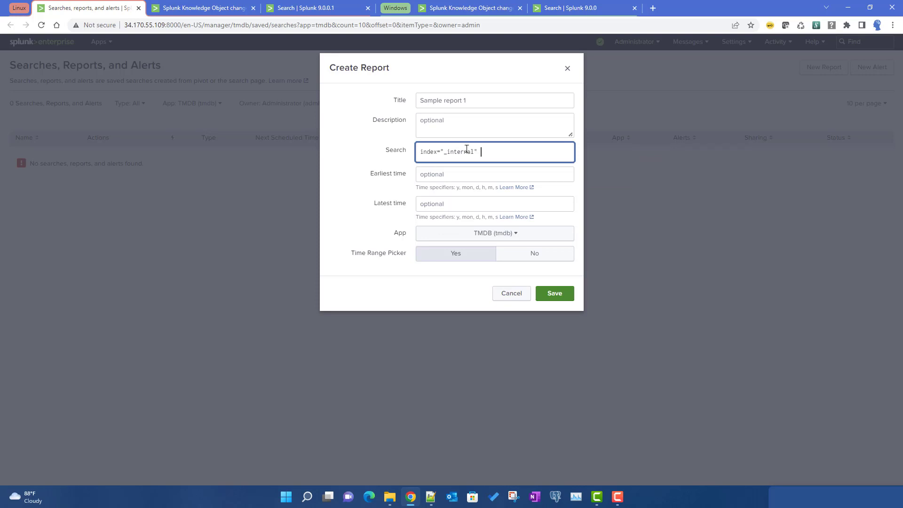
key("shift+Return")
type("| stat")
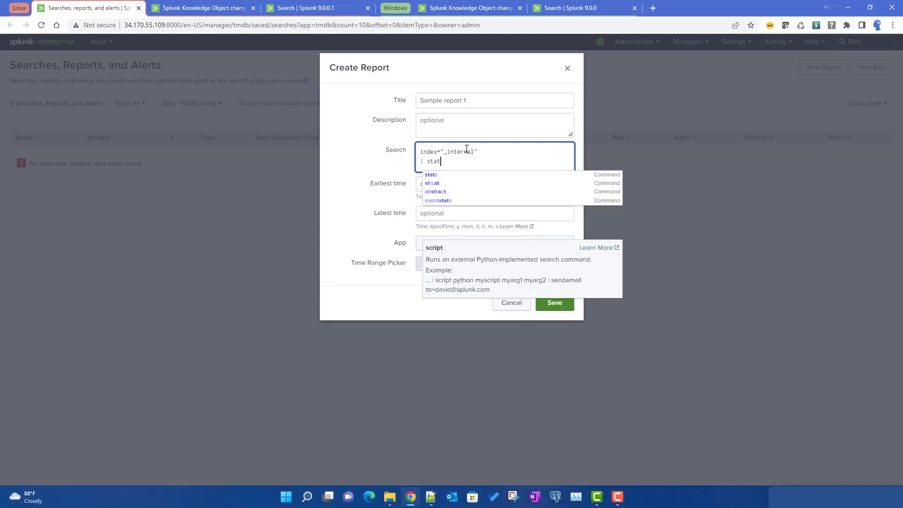
type("s count")
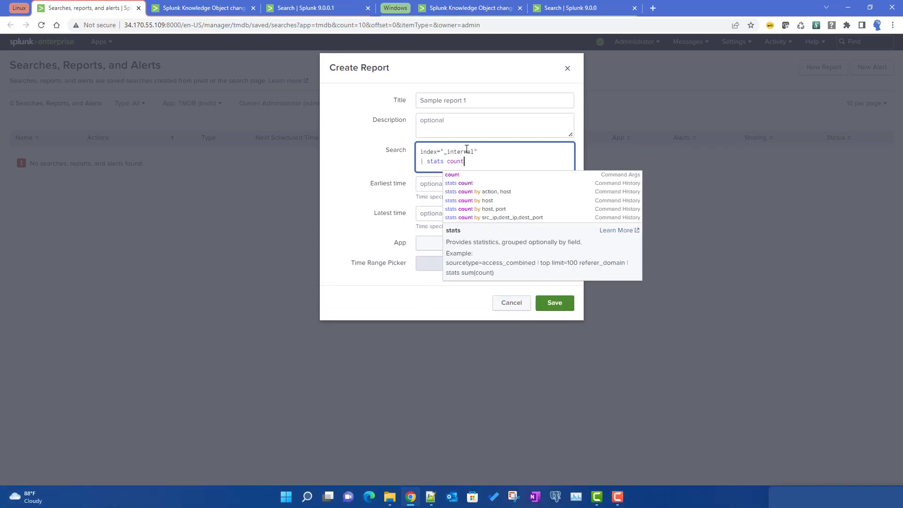
type(" by so")
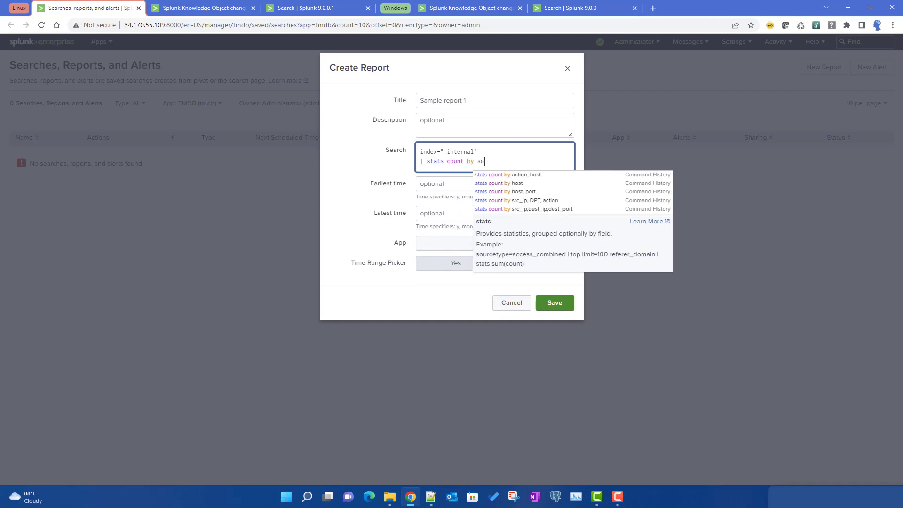
type("urcetype")
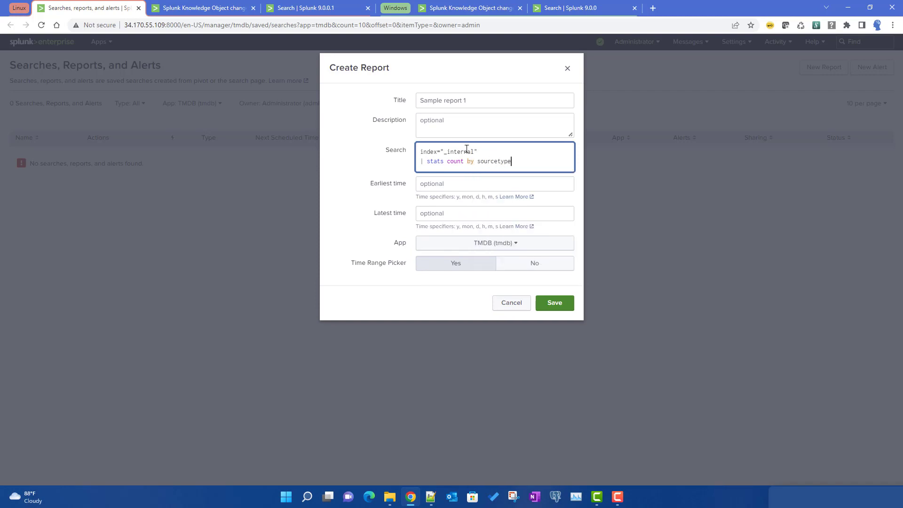
- Set the report's earliest time to -2d and latest time to now, and save the report
left_click(462, 183)
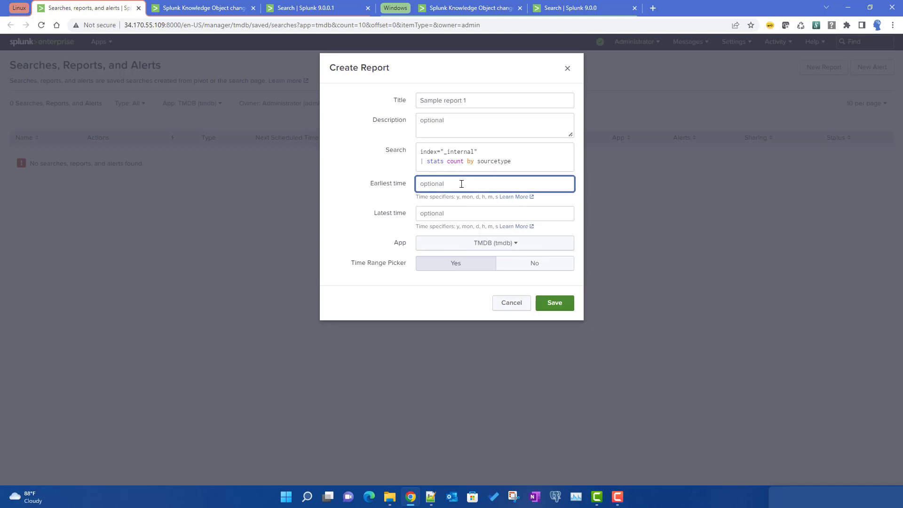
type("-2d")
left_click(425, 215)
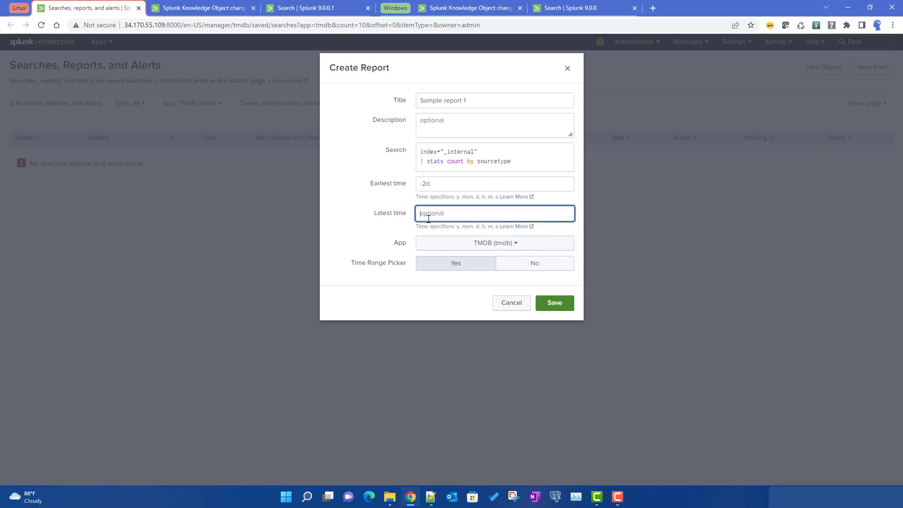
type("now")
left_click(561, 306)
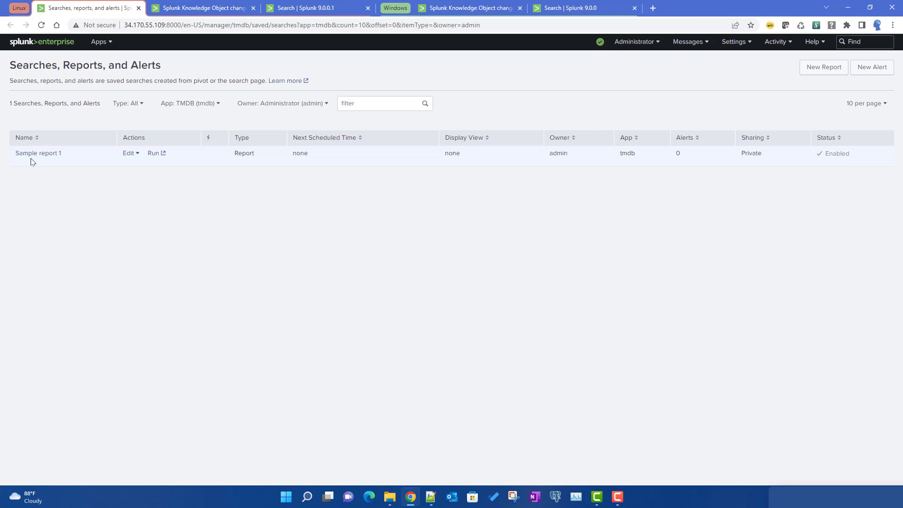
- Return to the Linux instance's search page and open two additional TMDB search pages in new browser tabs
left_click(292, 8)
left_click(119, 166)
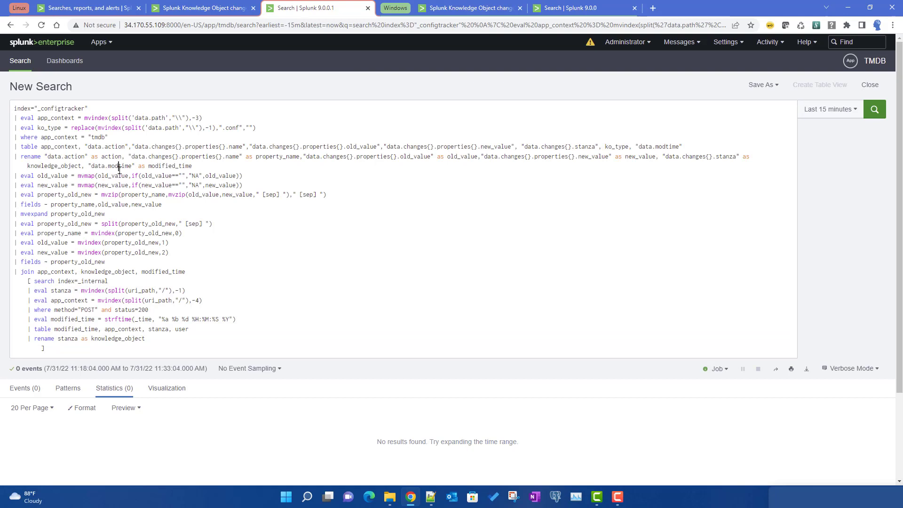
right_click(13, 64)
left_click(17, 70)
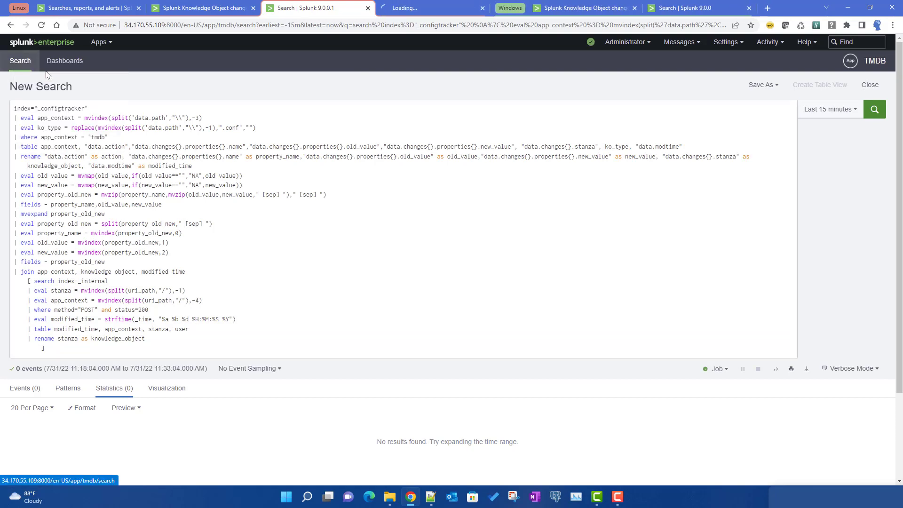
right_click(22, 65)
left_click(70, 74)
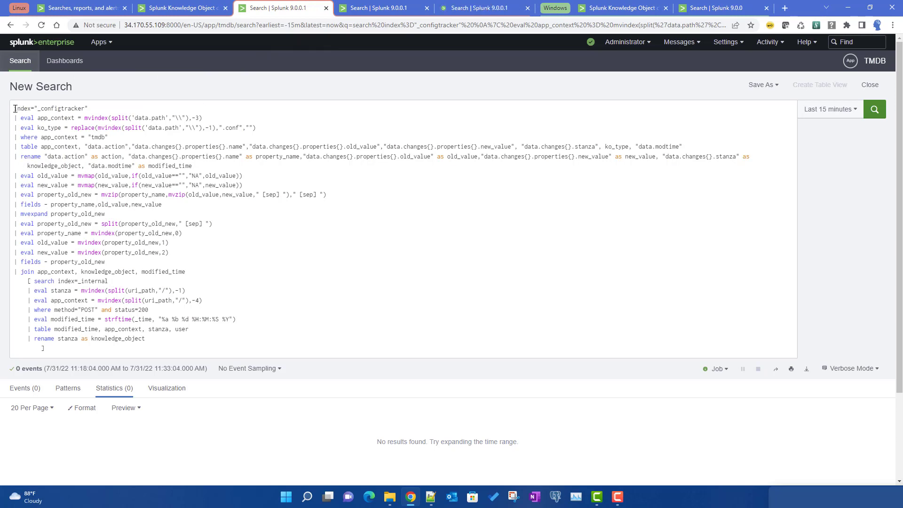
- Copy the query from index="_configtracker" through | fields - property_old_new into the first empty search tab and run it over the last 15 minutes
left_click_drag(14, 109, 116, 223)
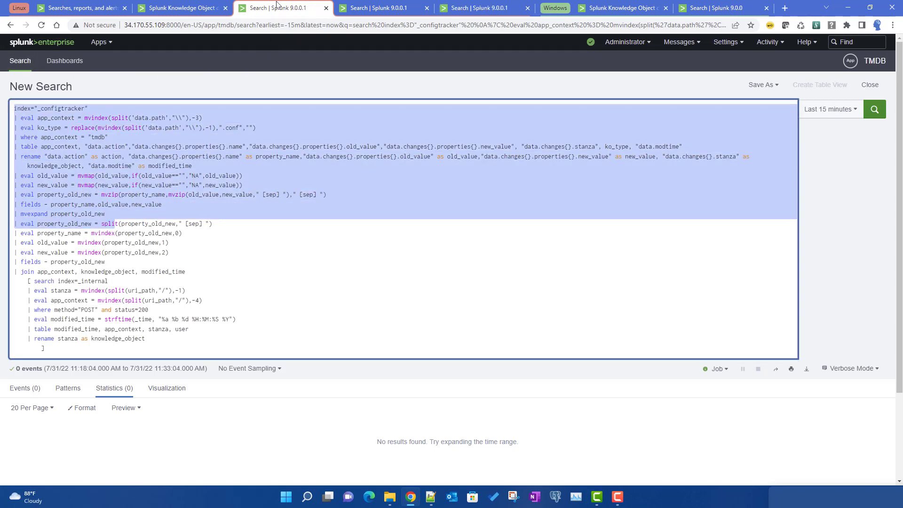
left_click(185, 254, "shift")
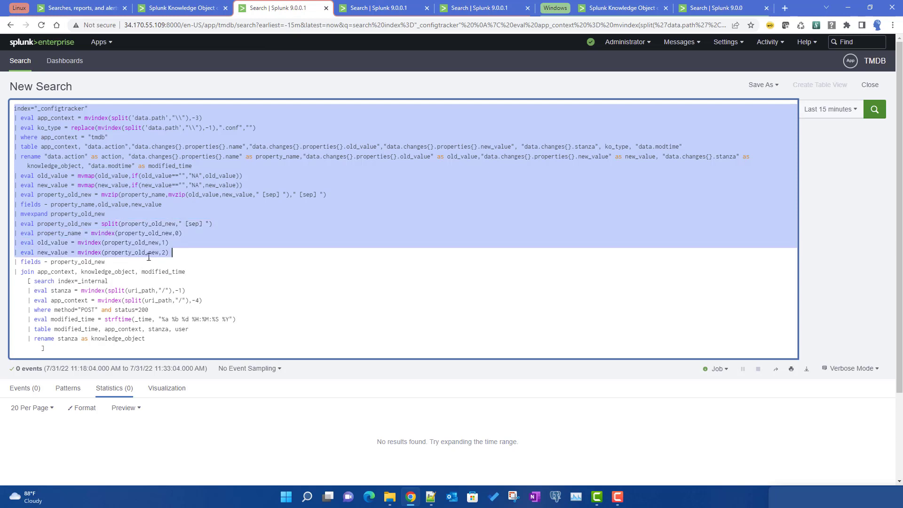
left_click(113, 262, "shift")
key("ctrl+c")
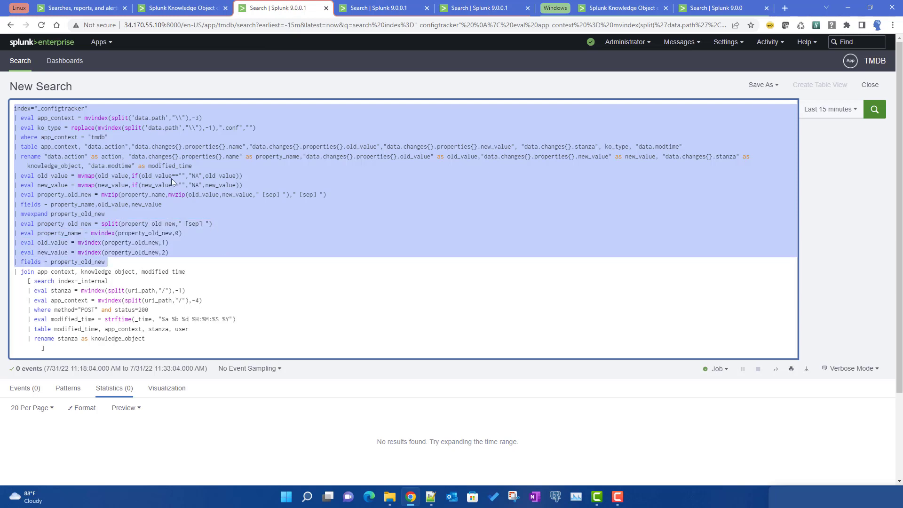
left_click(379, 8)
left_click(198, 111)
key("ctrl+v")
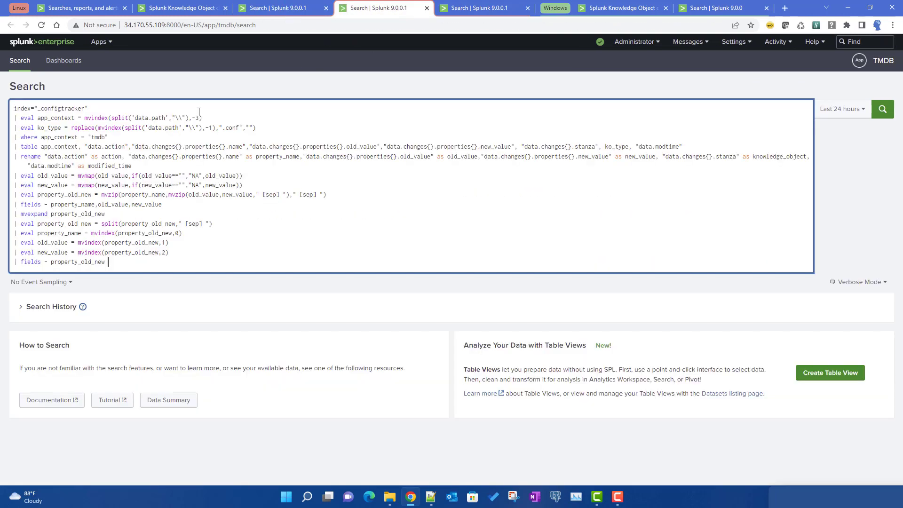
left_click(840, 113)
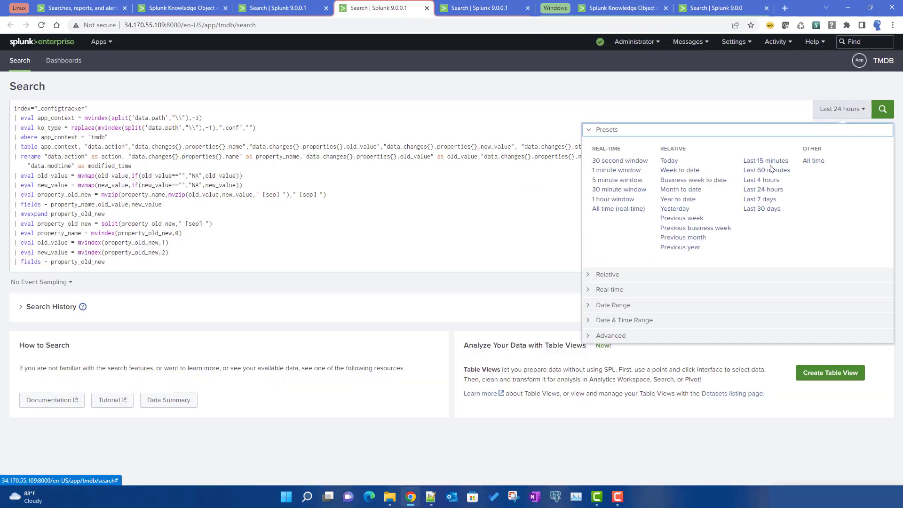
left_click(766, 161)
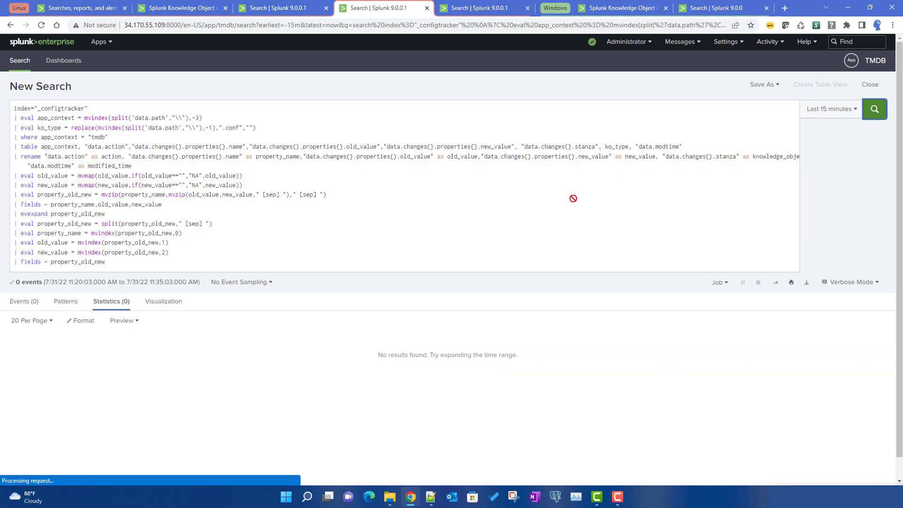
- Cut all lines from | where app_context = "tmdb" onwards and run the remaining index and two eval lines
left_click(15, 137)
left_click_drag(29, 155, 169, 265)
key("ctrl+c")
key("BackSpace")
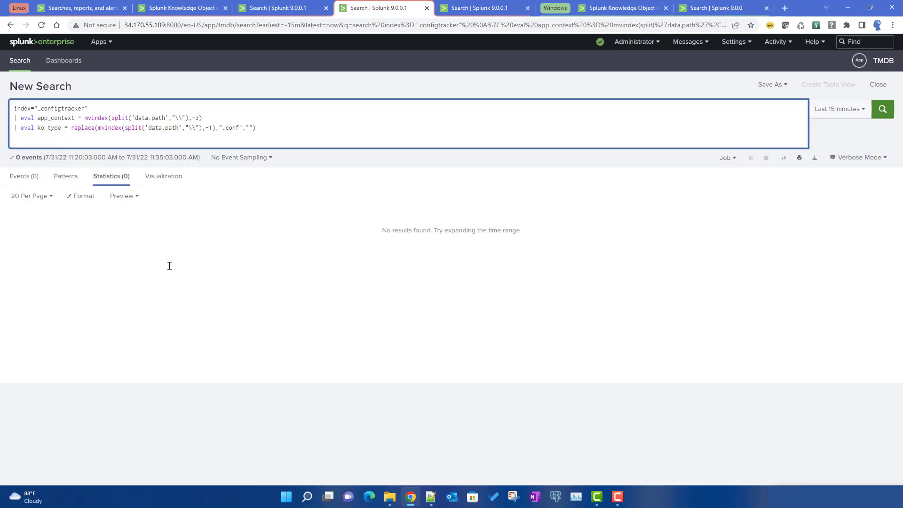
key("BackSpace")
key("Return")
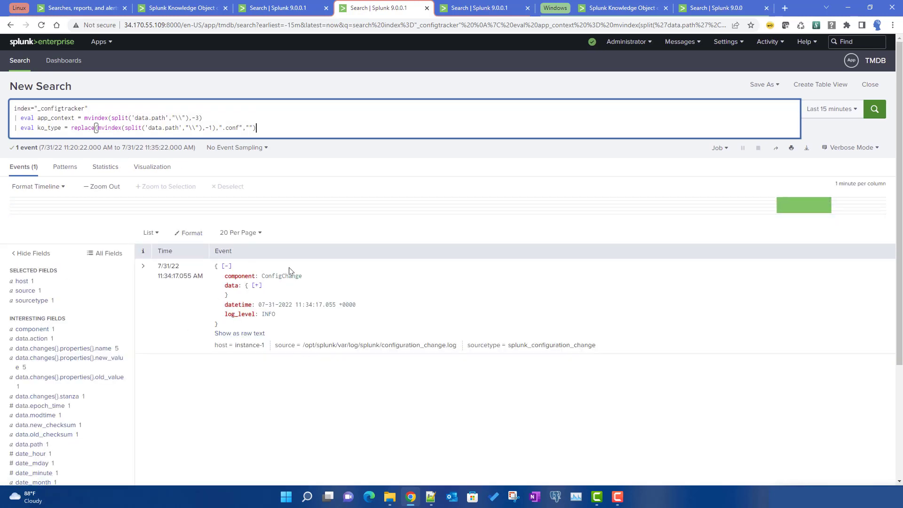
- Expand the returned event's data section and examine the separators, app folder and conf file name in its path
left_click(256, 285)
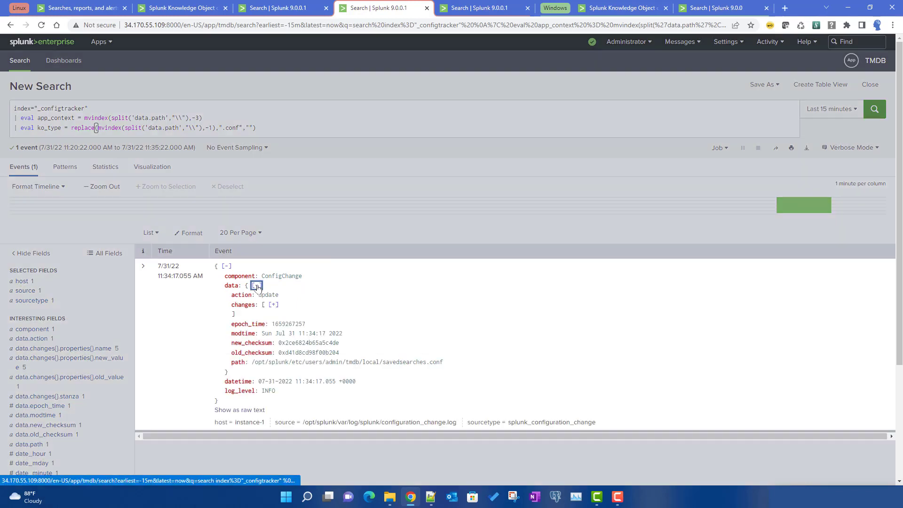
left_click_drag(251, 363, 454, 370)
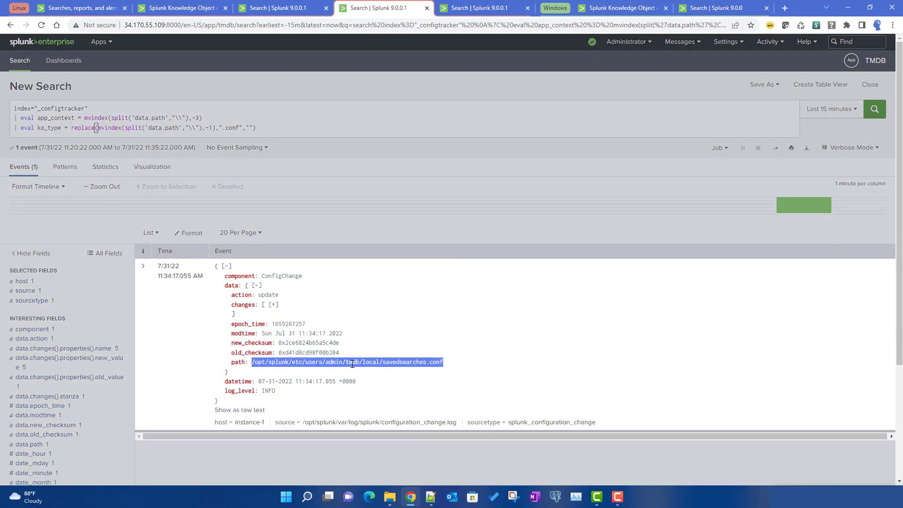
double_click(353, 362)
double_click(398, 362)
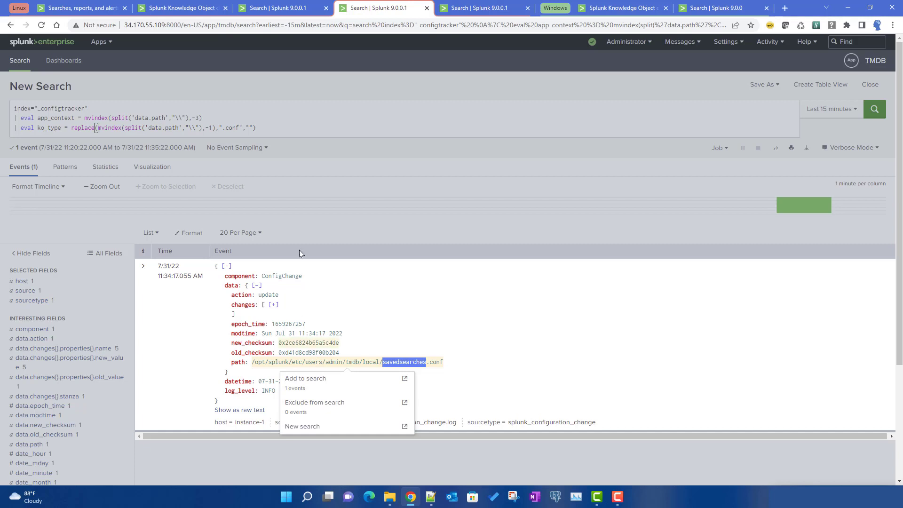
- Restore the cut query lines below the ko_type eval line
left_click(275, 135)
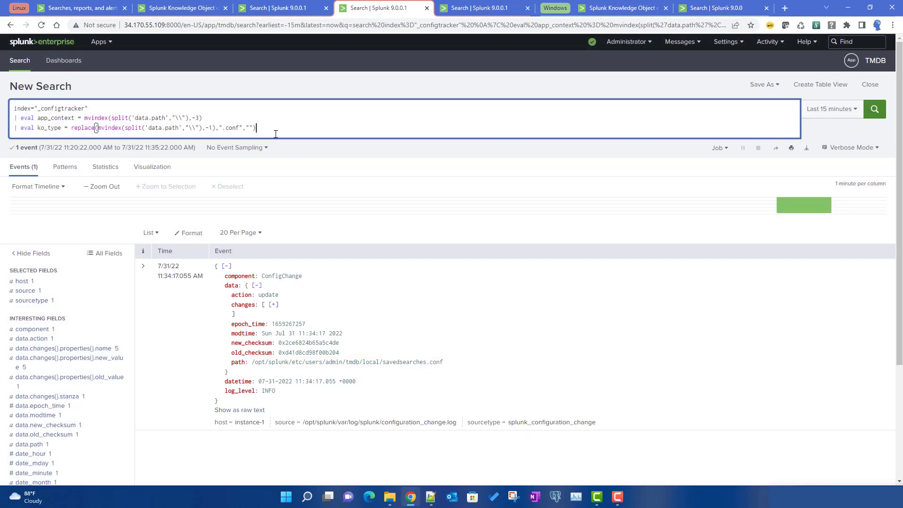
key("shift+Return")
key("ctrl+v")
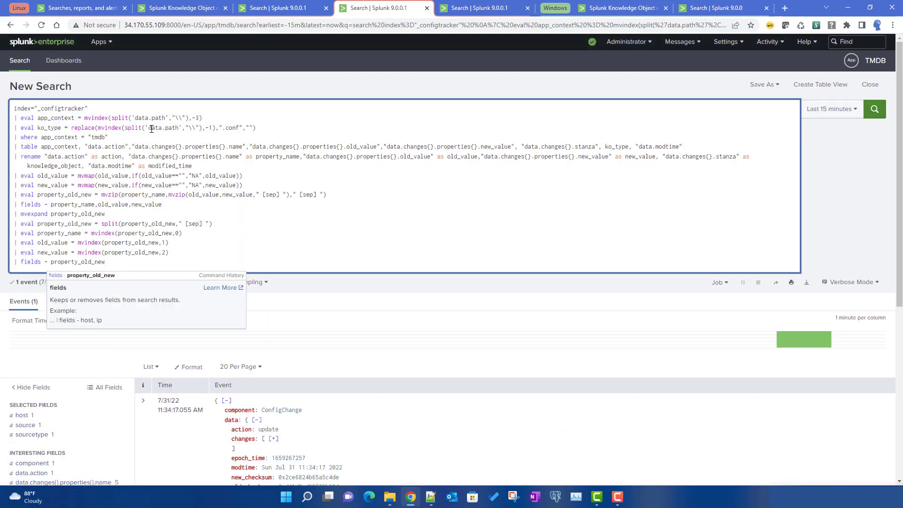
- Set the split separator to "/" in the app_context and ko_type lines and rerun the search
left_click(182, 116)
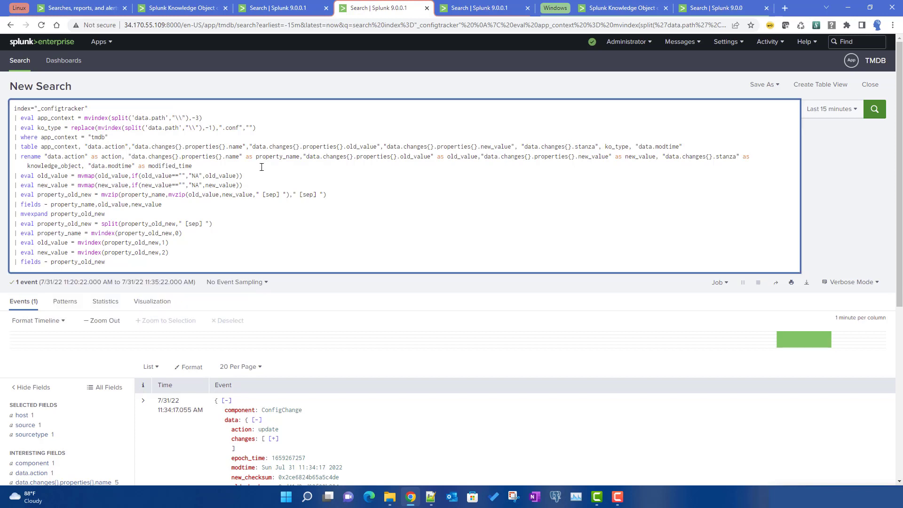
key("BackSpace")
key("BackSpace")
type("/")
left_click(196, 127)
key("BackSpace")
key("BackSpace")
type("/")
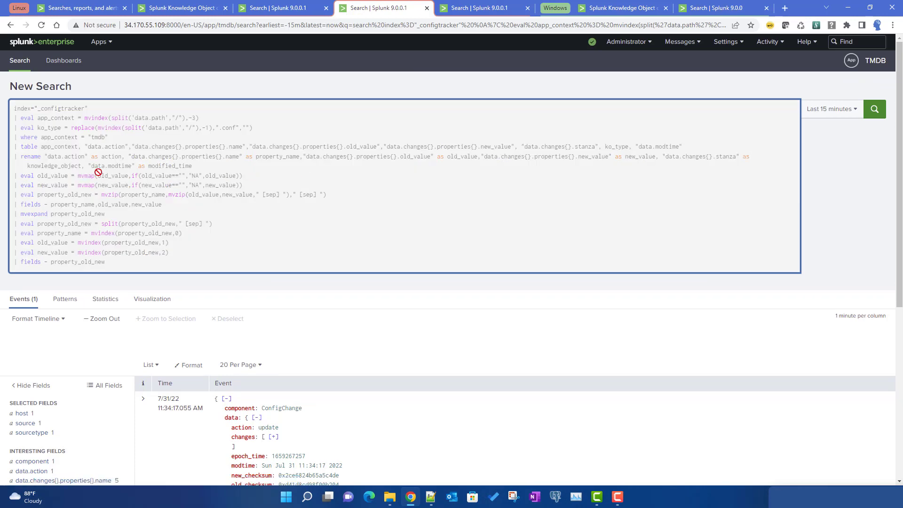
key("Return")
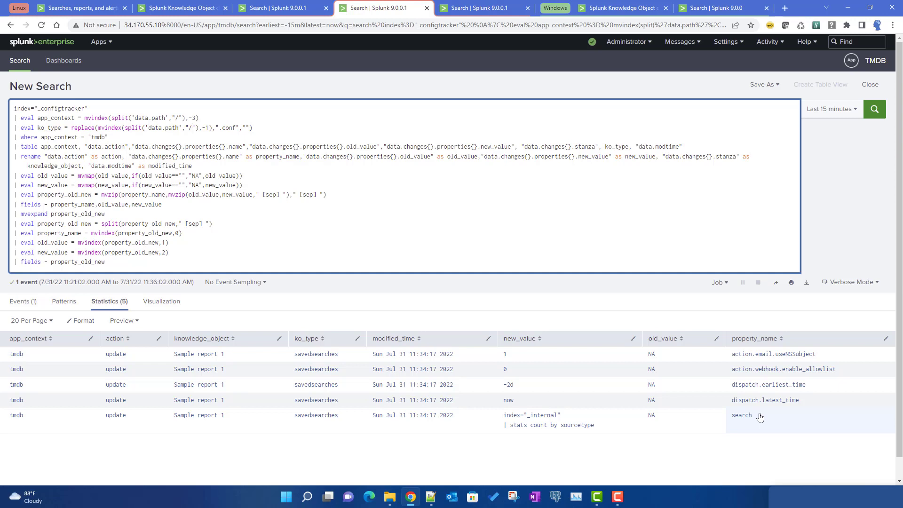
- In the full query with the join, set the data.path split separator to "/" in the app_context and ko_type lines
left_click(284, 10)
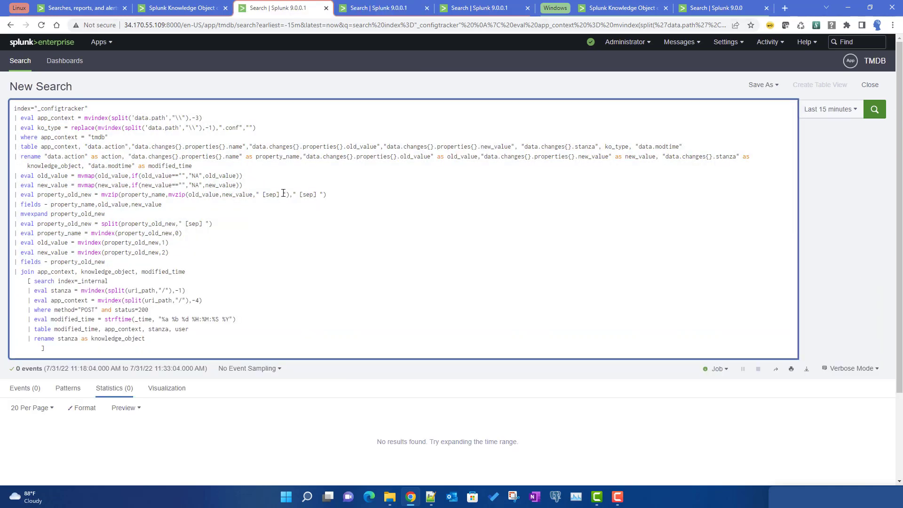
key("BackSpace")
key("BackSpace")
type("/")
left_click(196, 128)
key("BackSpace")
key("BackSpace")
type("/")
- Copy the join's subsearch, from index=_internal to the rename line, into the empty search tab and run it over the last 15 minutes
left_click_drag(58, 283, 150, 340)
key("ctrl+c")
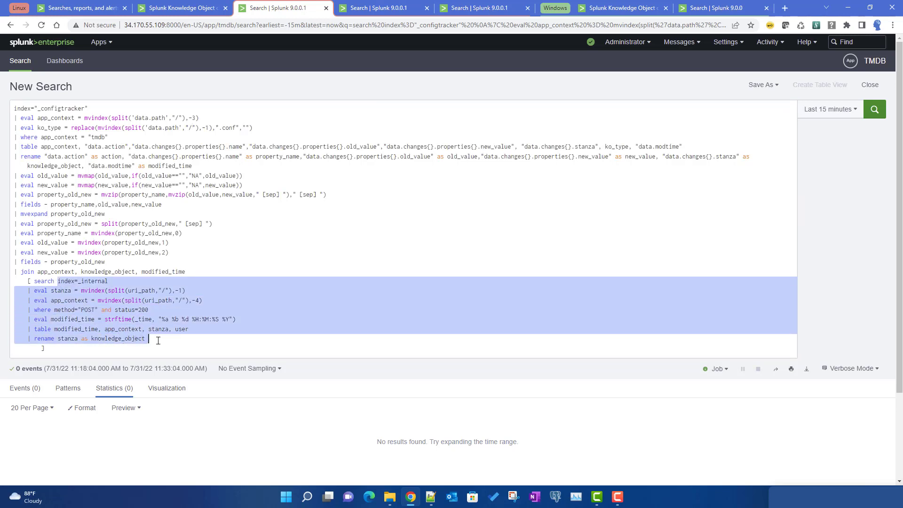
left_click(477, 10)
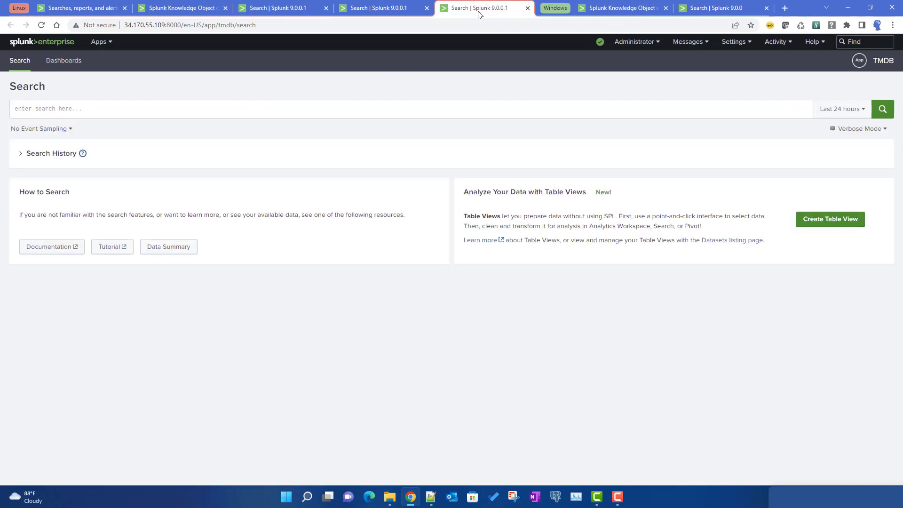
left_click(197, 109)
key("ctrl+v")
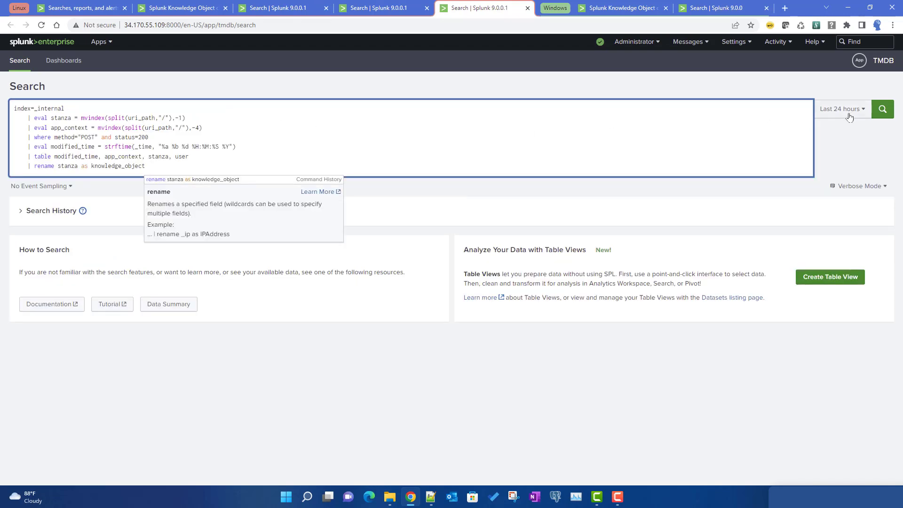
left_click(844, 111)
left_click(767, 162)
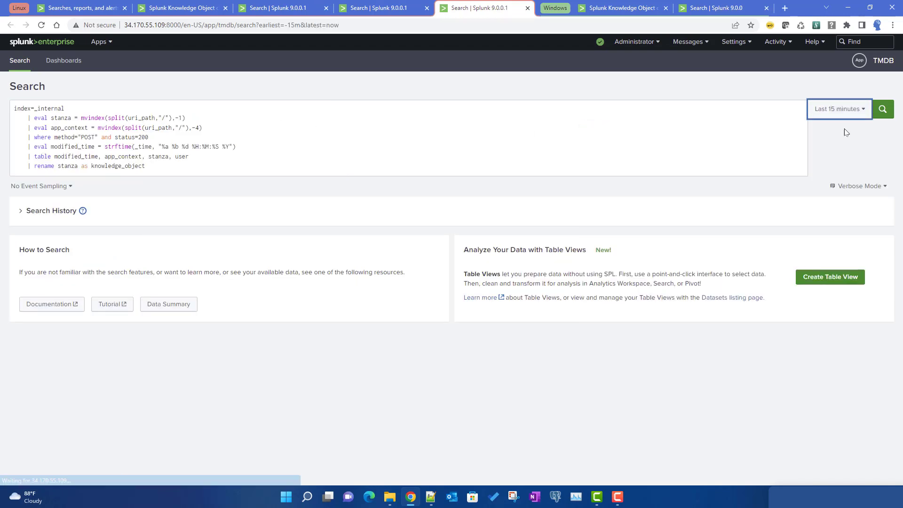
left_click(882, 109)
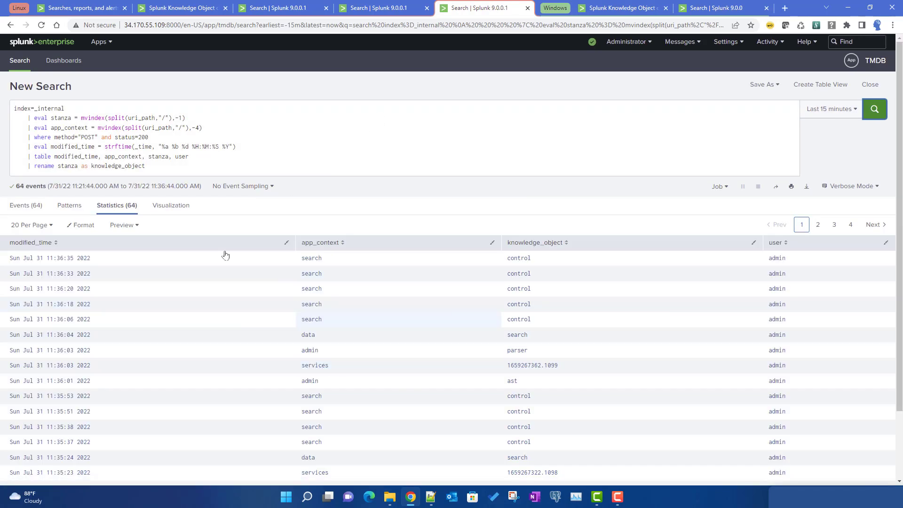
- Auto-format the subsearch query and review the uri_path splits in its stanza and app_context lines
left_click(204, 171)
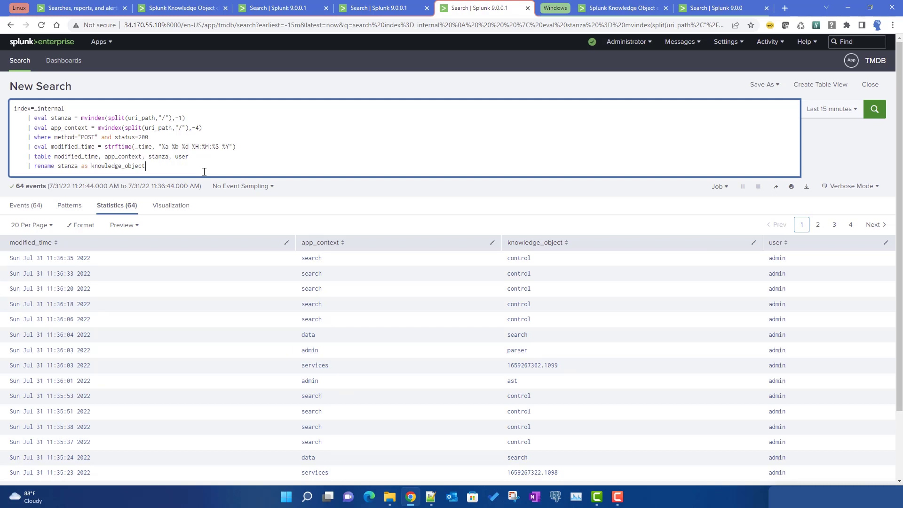
key("ctrl+backslash")
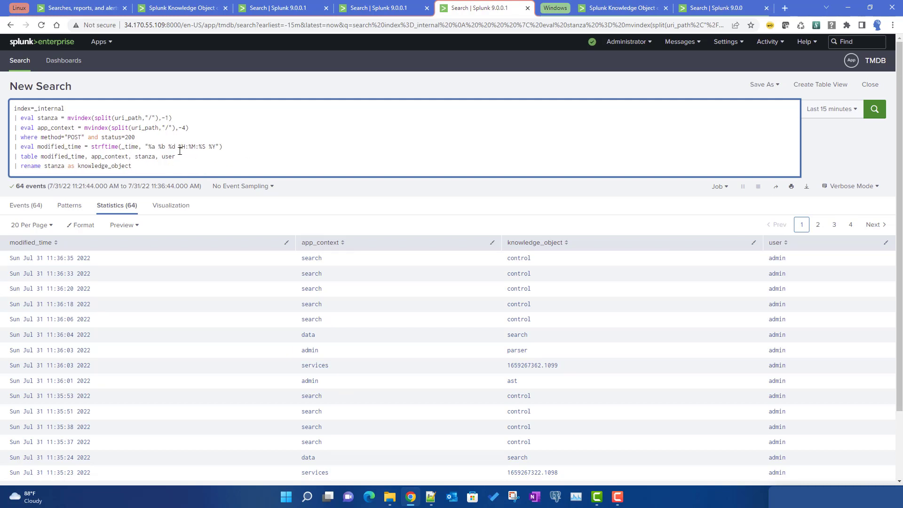
left_click_drag(31, 119, 179, 128)
left_click(157, 127)
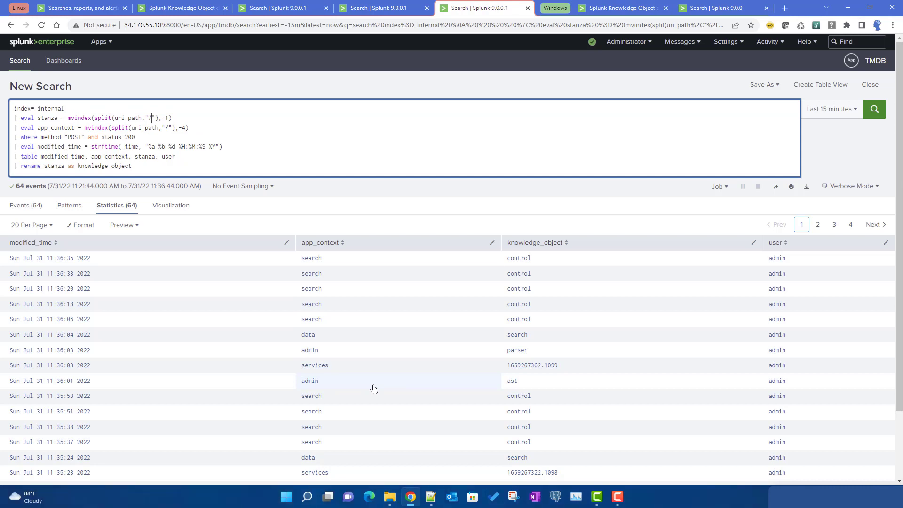
- Append | where app_context = "tmdb" as the last line of the subsearch query and run it
left_click(148, 169)
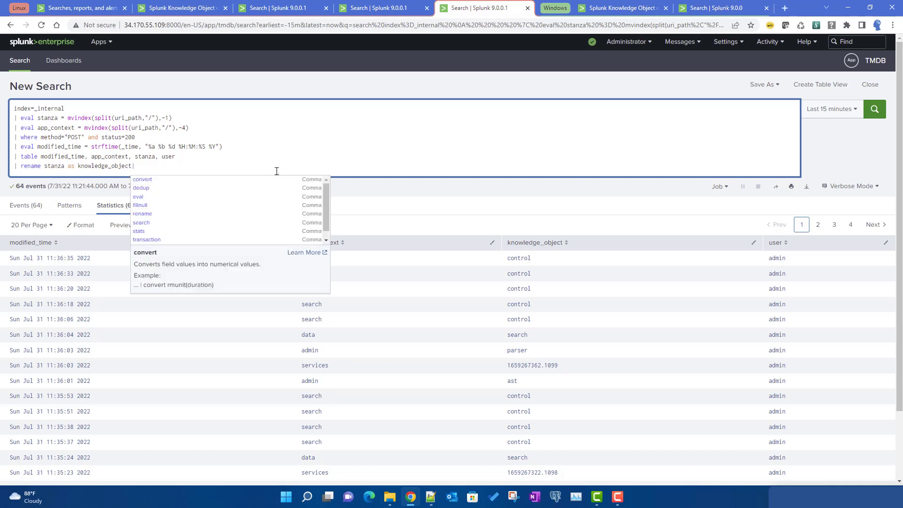
key("shift+Return")
type("| w")
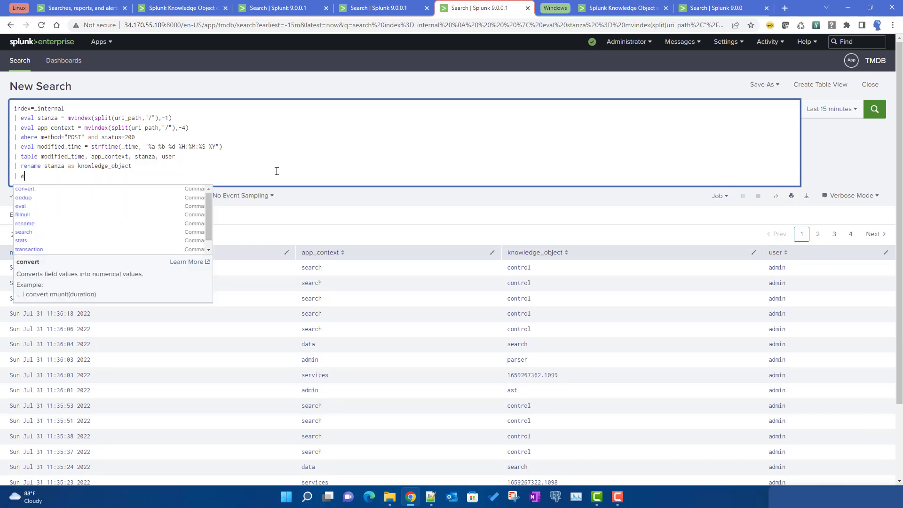
type("here app_context = \"tmdb\"")
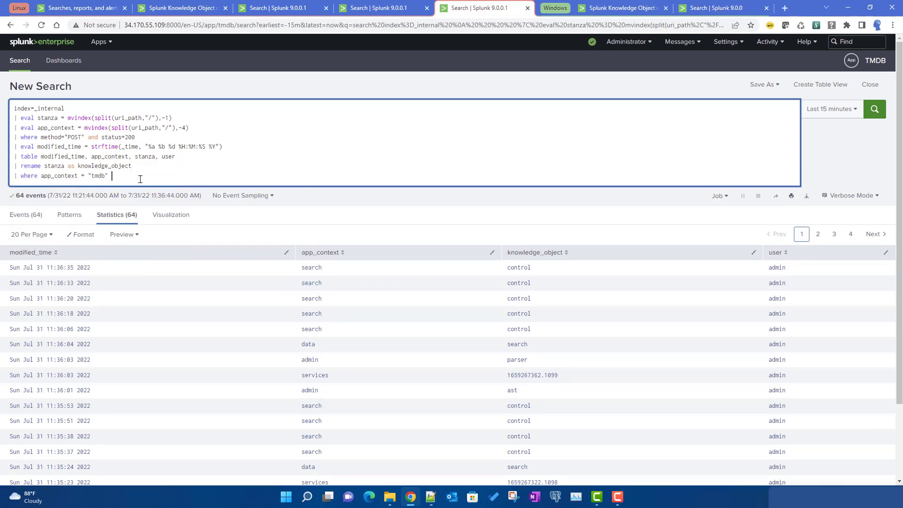
left_click(873, 109)
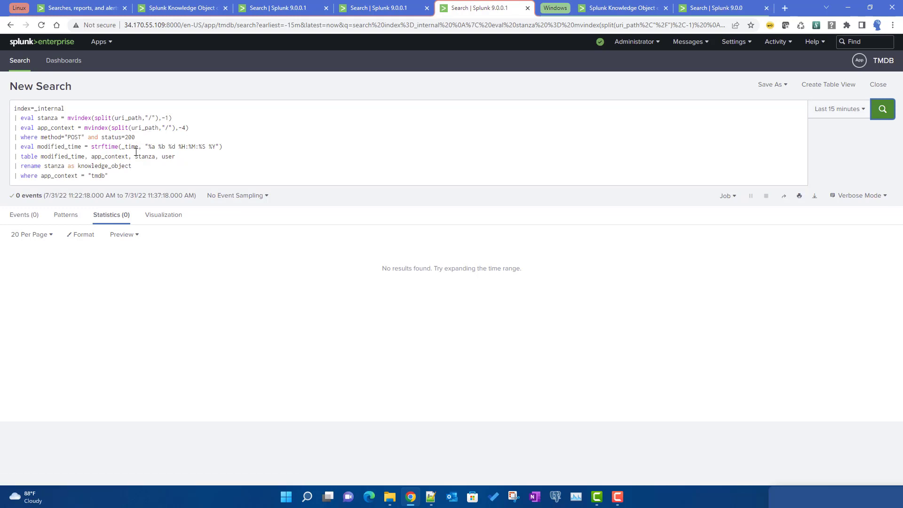
- Comment out the | where method="POST" and status=200 line with triple backticks and rerun the search
left_click(15, 137)
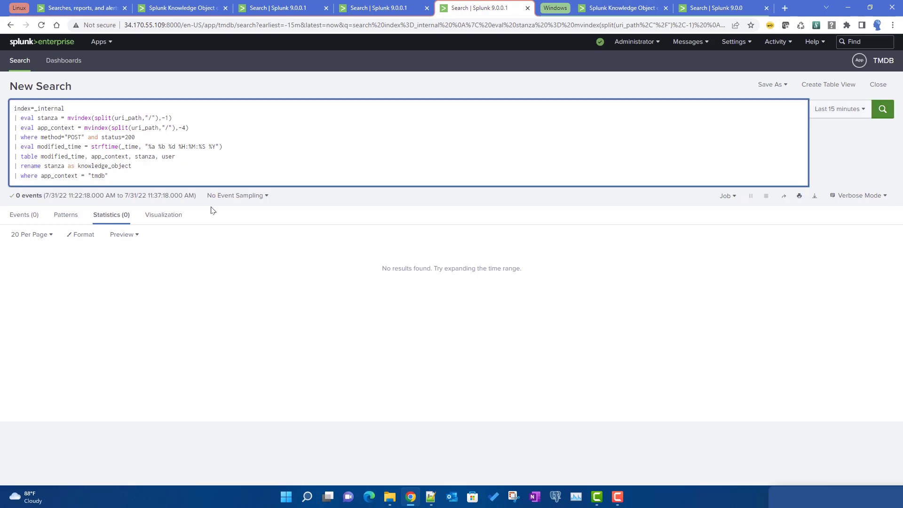
type("```")
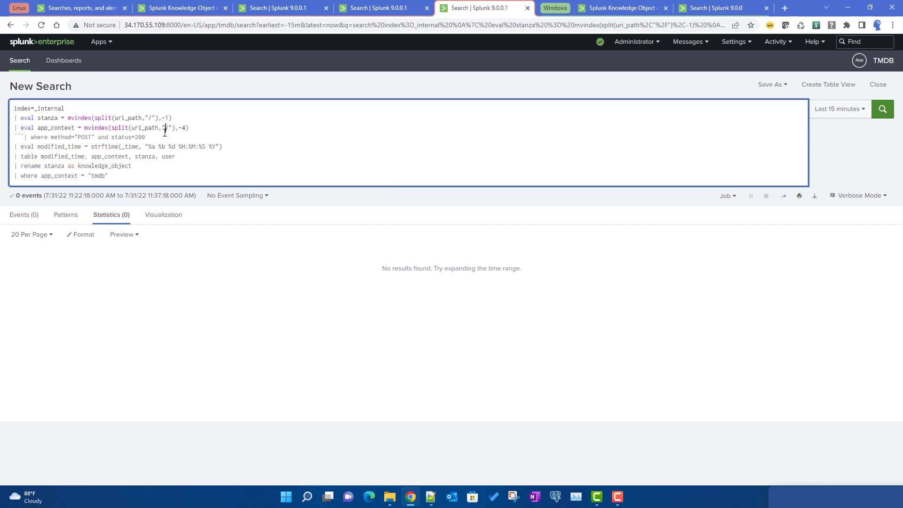
left_click(149, 138)
type("```")
key("Return")
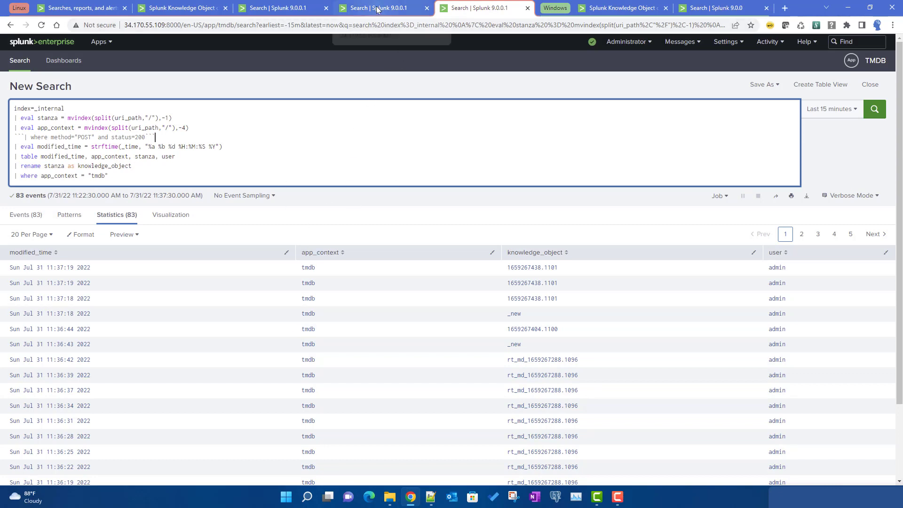
- Check the change tracker dashboard and the saved reports list, and return to the _internal search tab
left_click(178, 9)
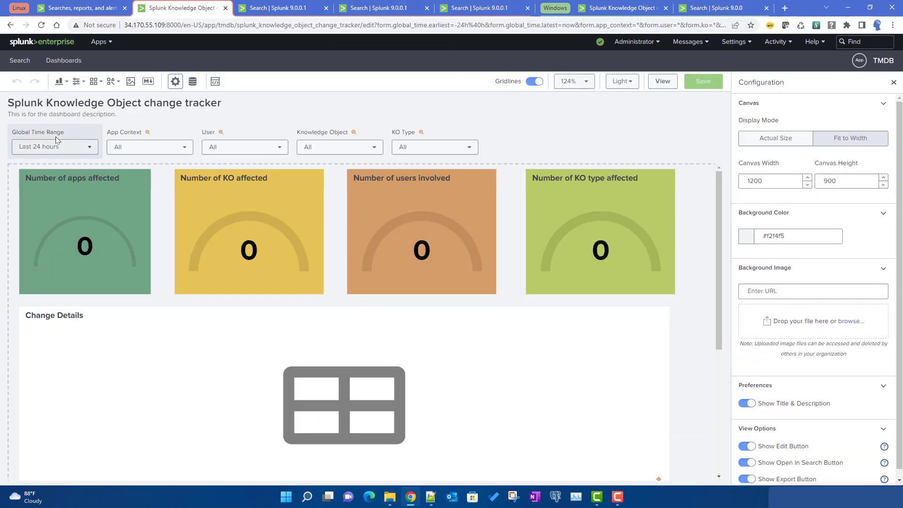
left_click(75, 10)
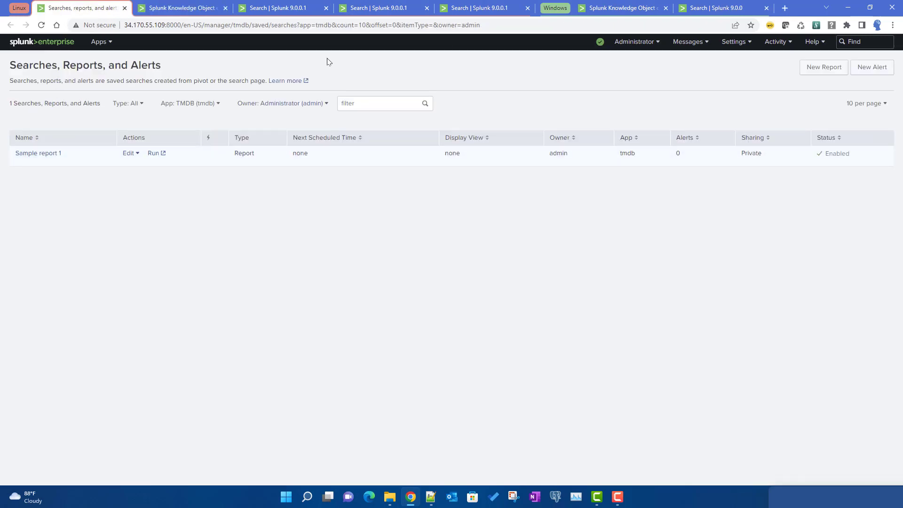
left_click(480, 9)
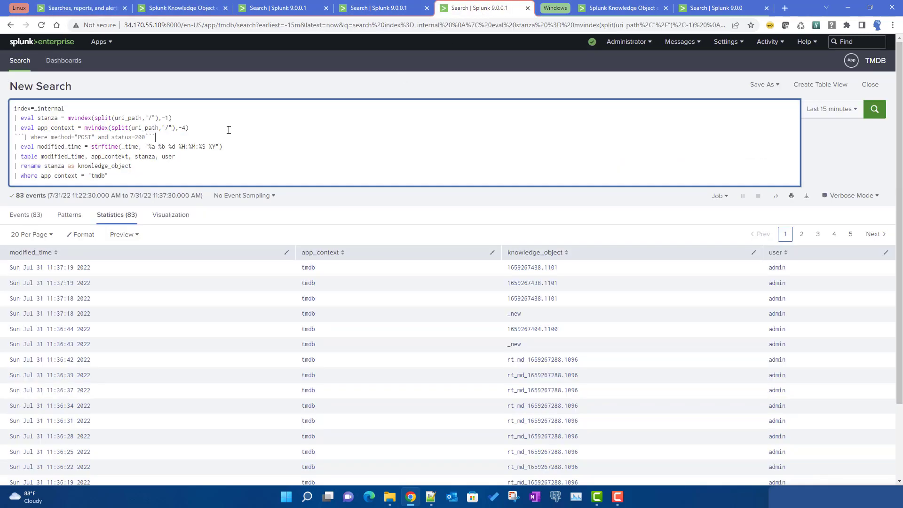
- Add the search term sample after index=_internal in the first query line and rerun the search
left_click(100, 111)
type("sample")
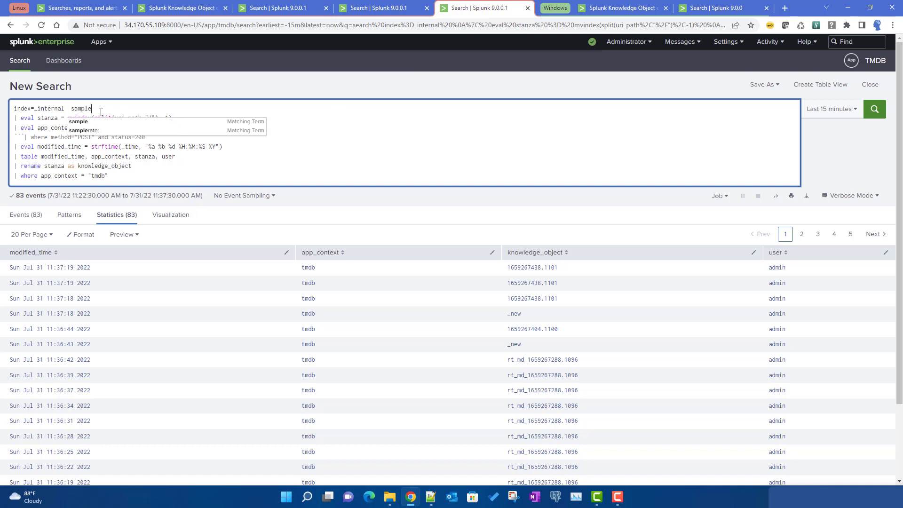
key("Return")
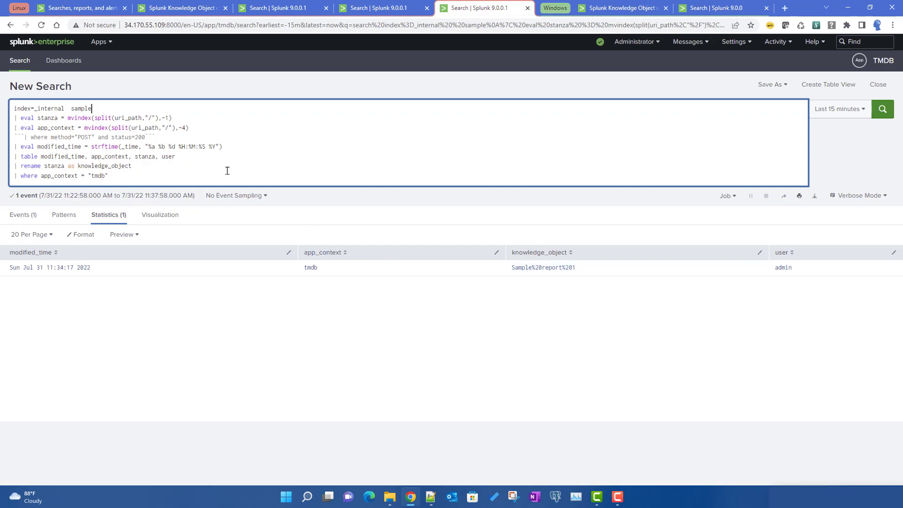
- Add the method field to the end of the table command in the _internal query and rerun the search
left_click_drag(13, 137, 181, 138)
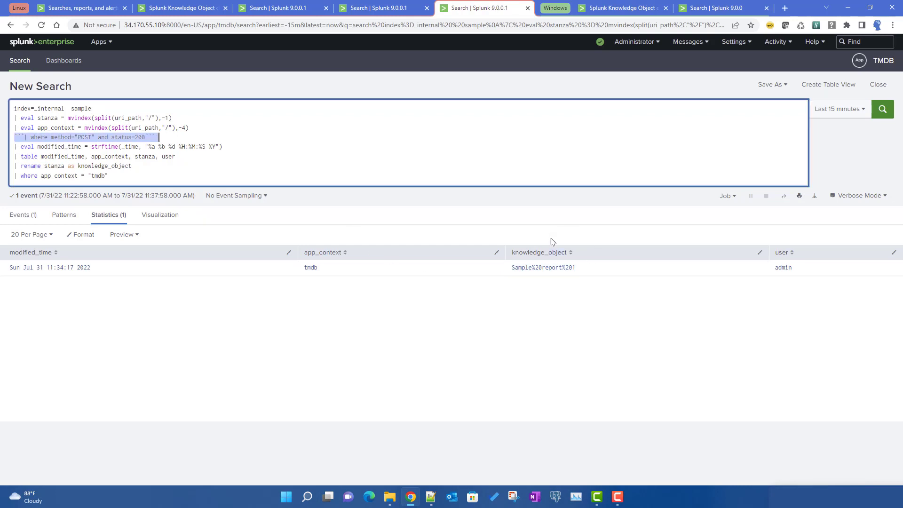
left_click(168, 171)
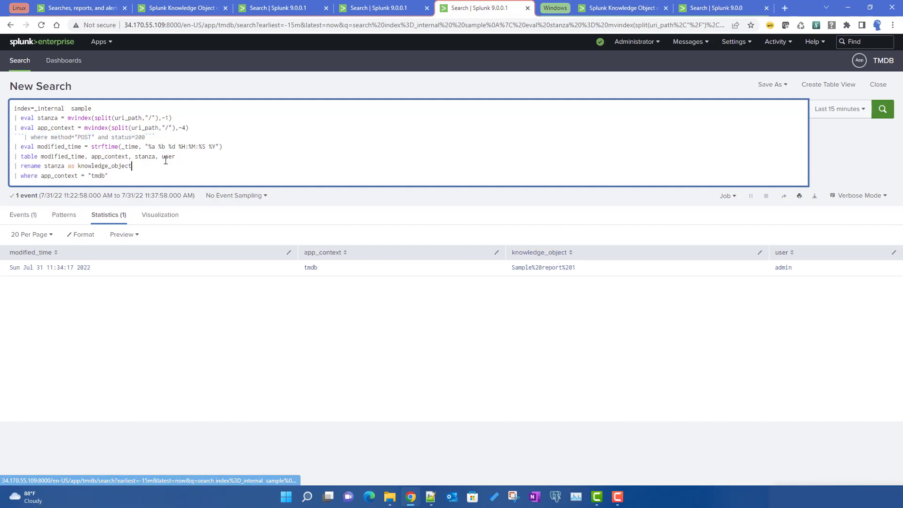
double_click(59, 137)
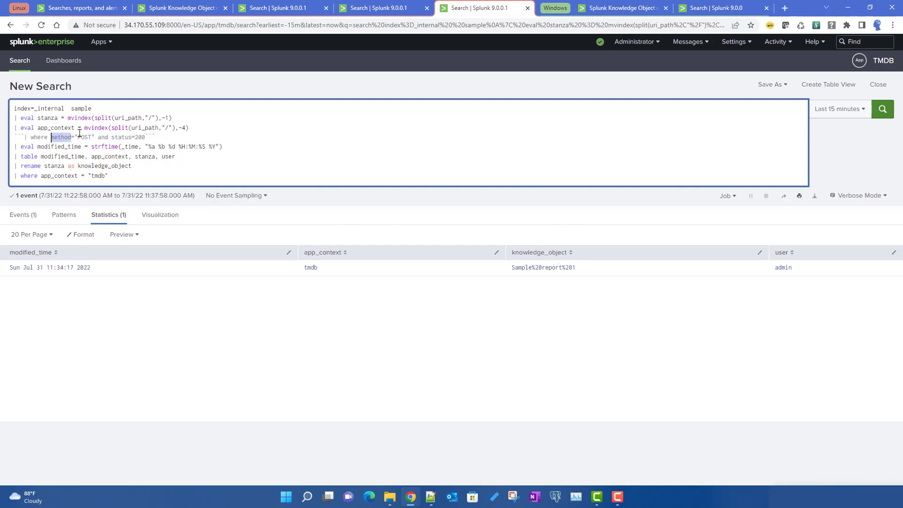
left_click(194, 158)
type(", method")
key("Return")
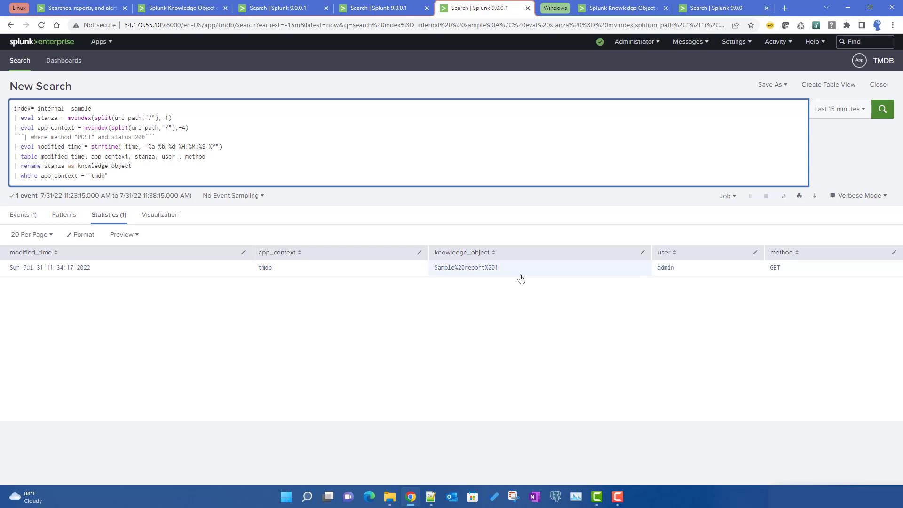
- Compare the knowledge_object value's format in the _internal results with the join field in the main query and the _configtracker results
left_click_drag(506, 267, 465, 267)
left_click(468, 285)
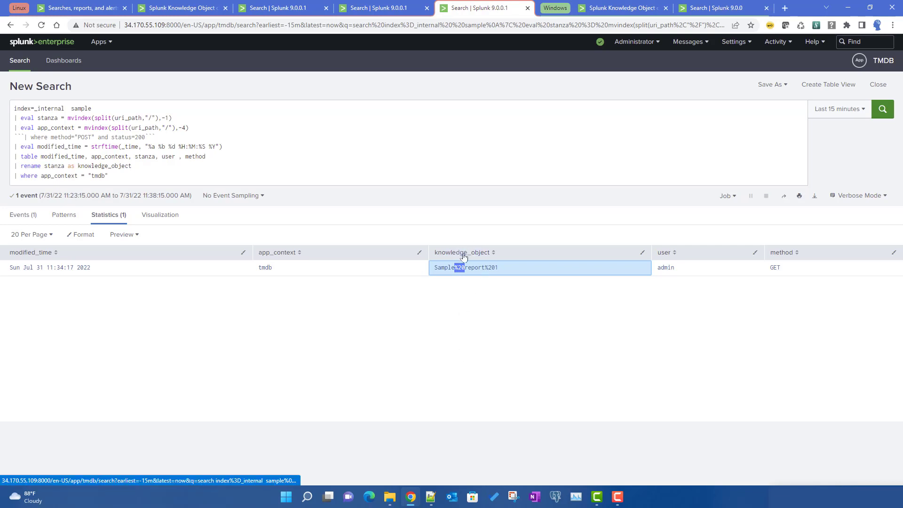
left_click(277, 8)
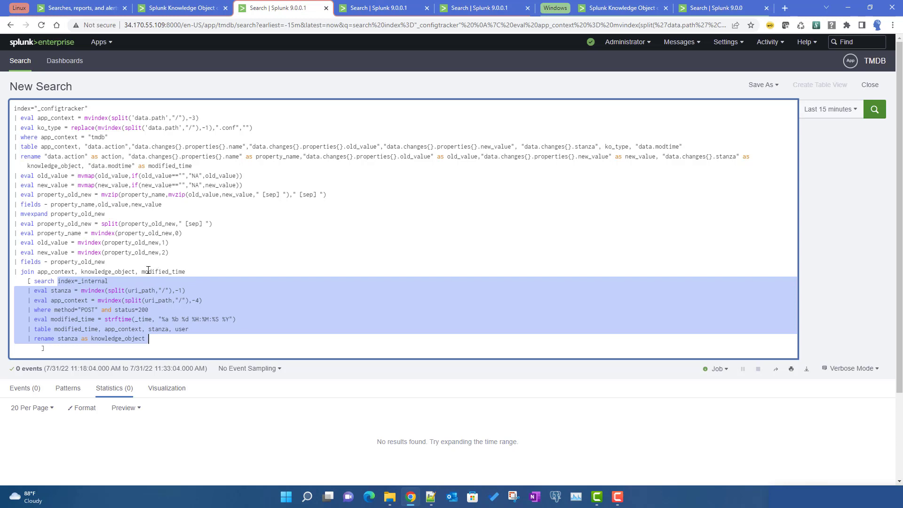
left_click(106, 271)
double_click(107, 271)
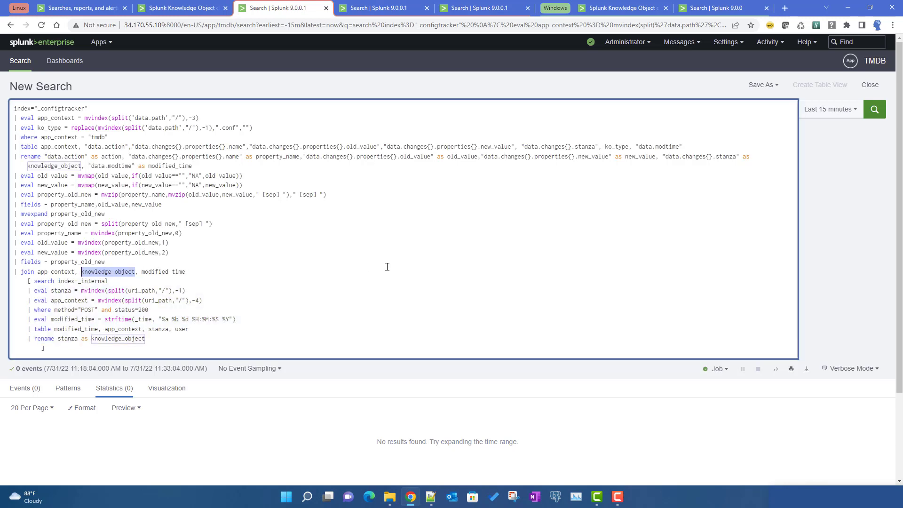
left_click(379, 11)
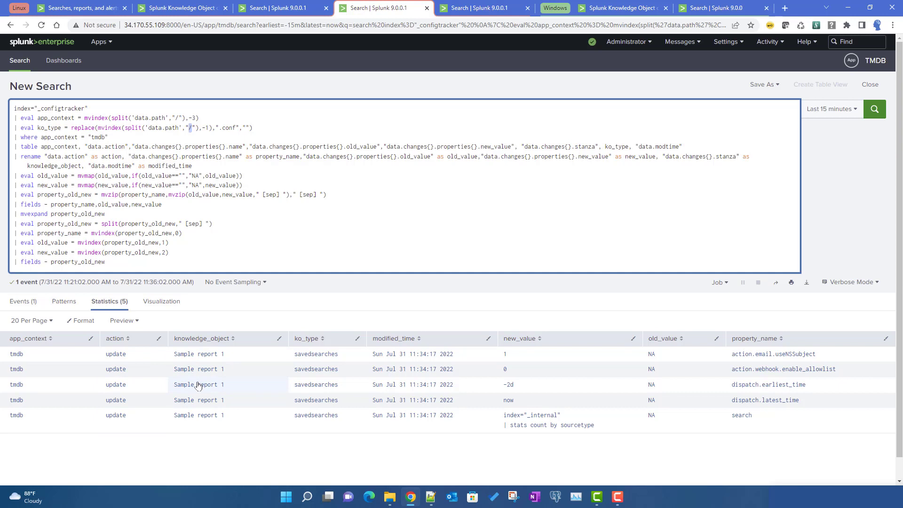
left_click(456, 9)
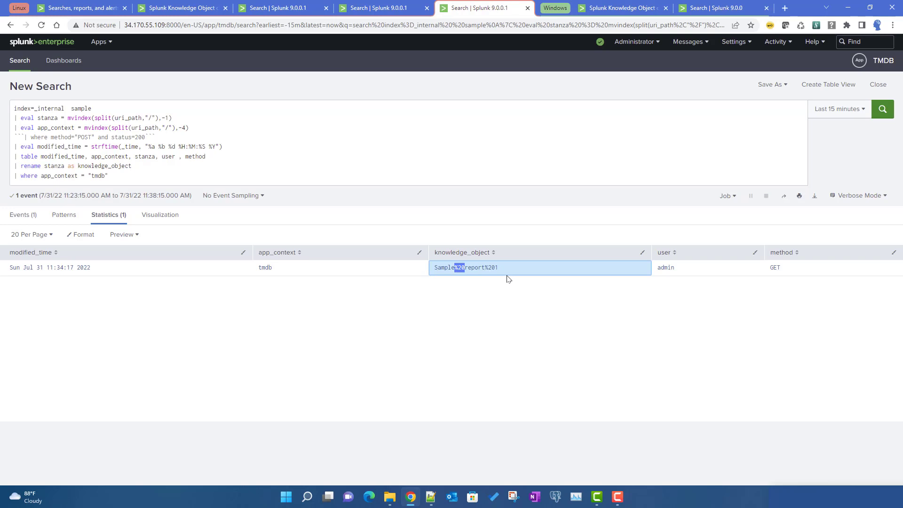
- Wrap the stanza line's mvindex(split(uri_path,"/"),-1) expression in urldecode() and rerun the _internal search
left_click(201, 171)
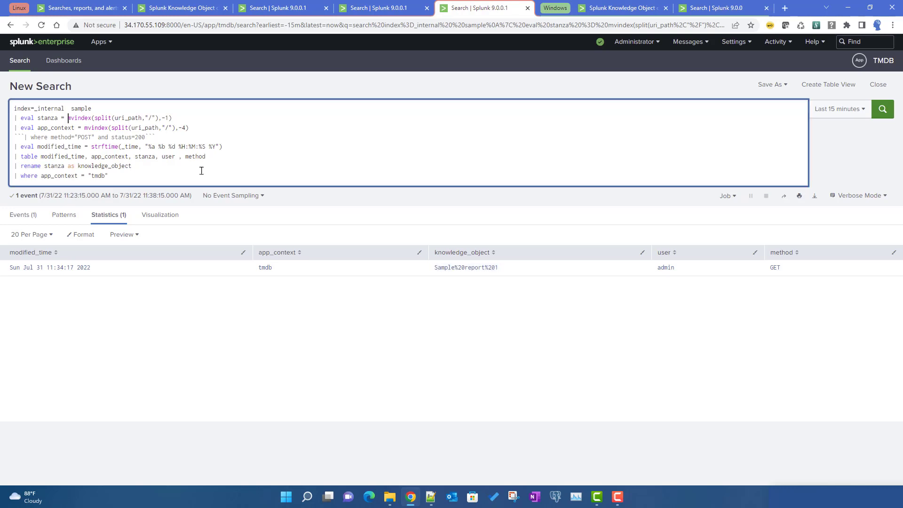
type("urlde")
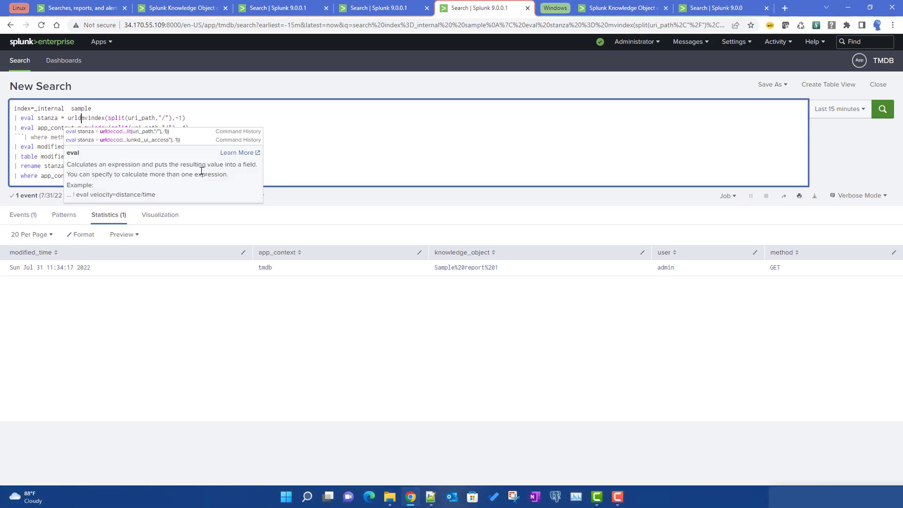
type("code")
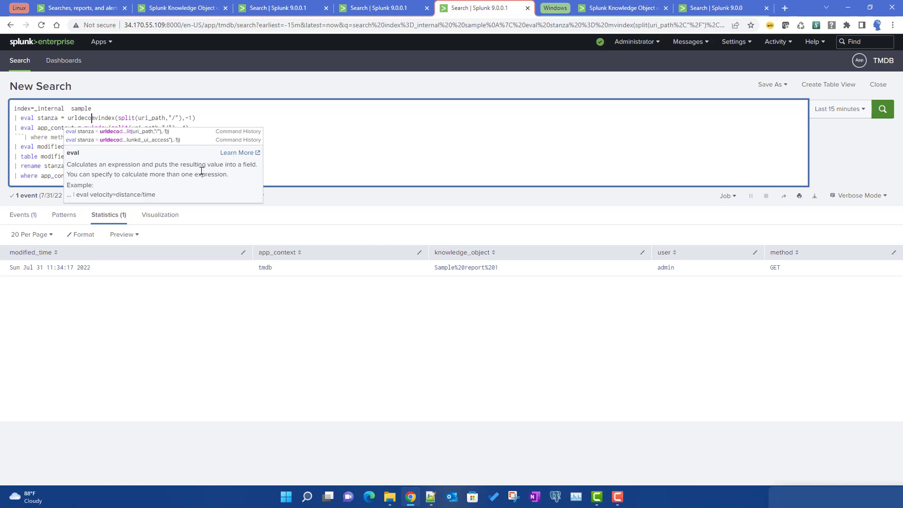
type("(")
left_click(218, 118)
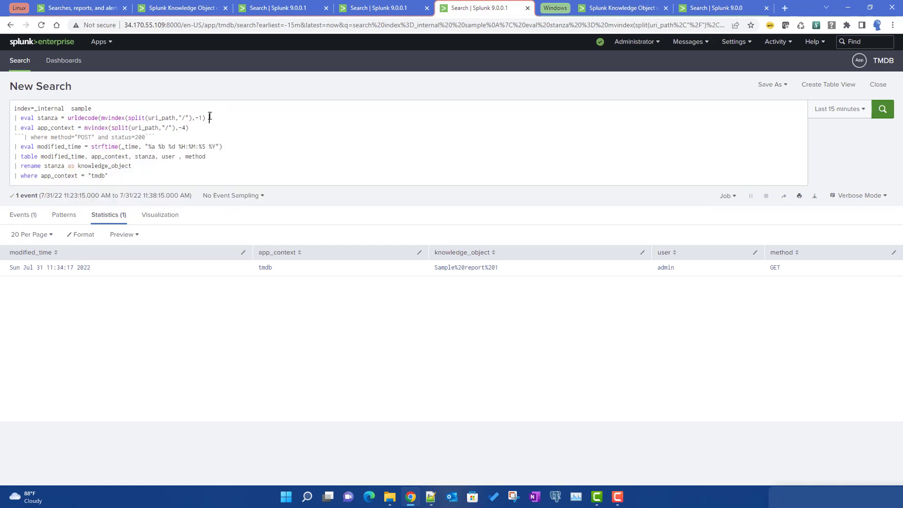
type(")")
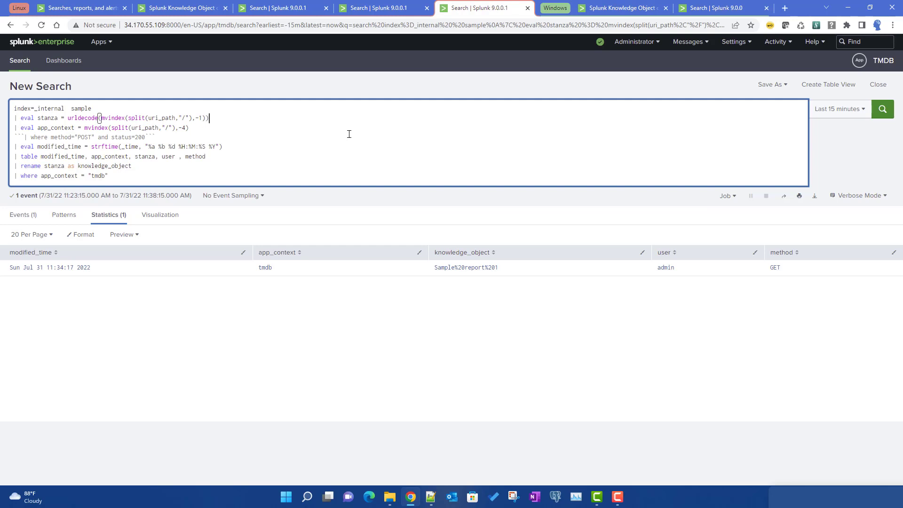
left_click_drag(21, 166, 137, 166)
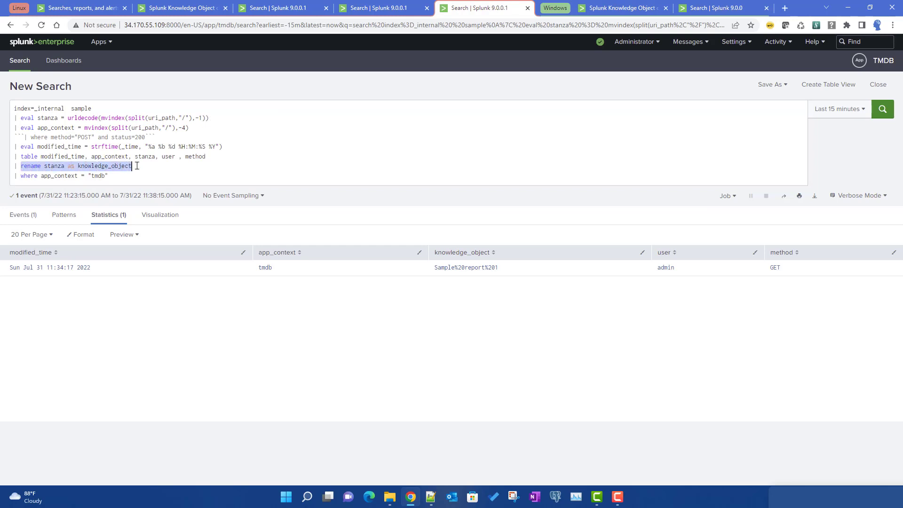
left_click(251, 158)
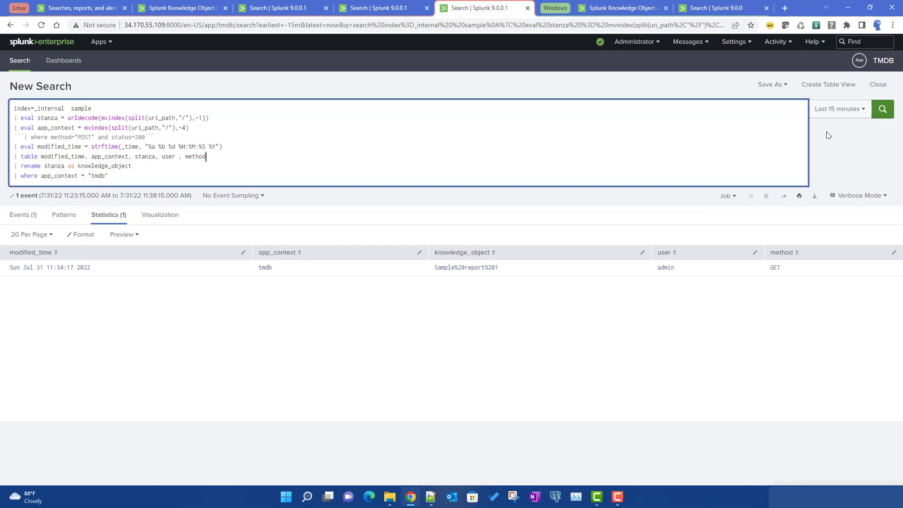
left_click(883, 109)
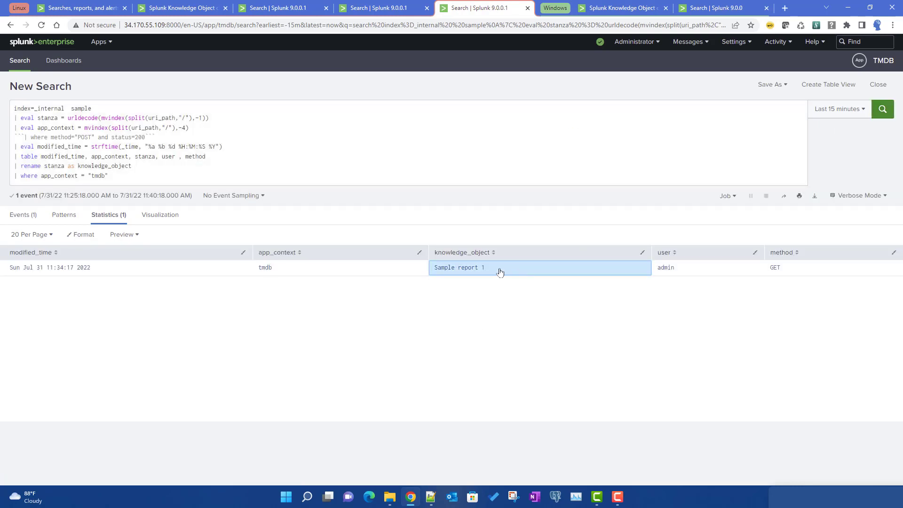
- Copy the urldecode(mvindex(split(uri_path,"/"),-1)) expression over the stanza expression in the main query's join subsearch
left_click(272, 8)
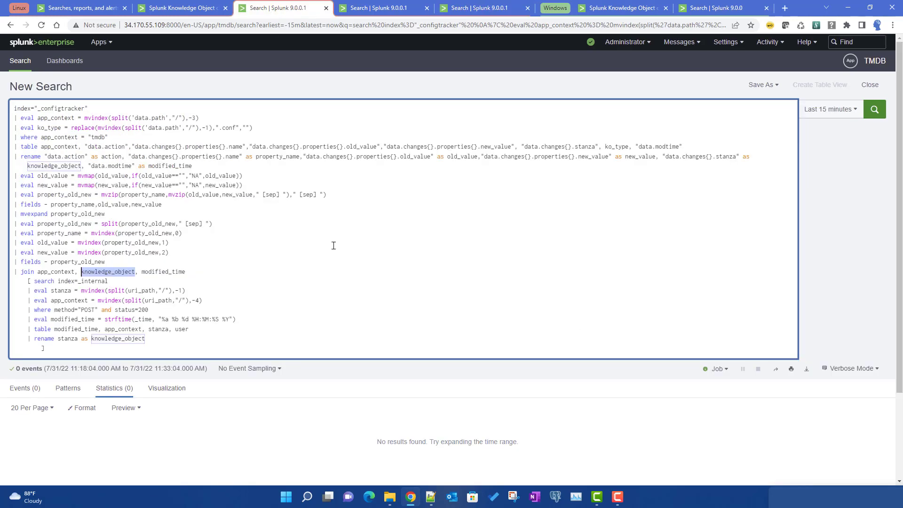
left_click(383, 8)
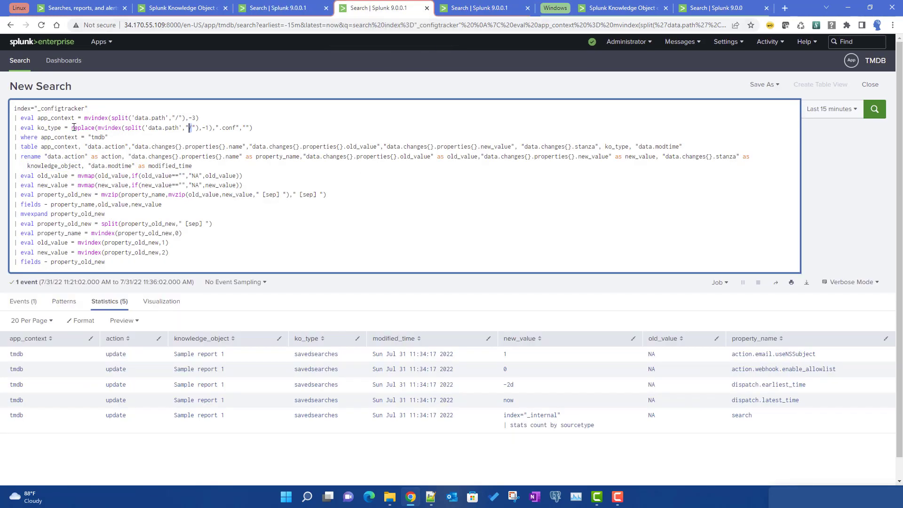
key("ctrl+Tab")
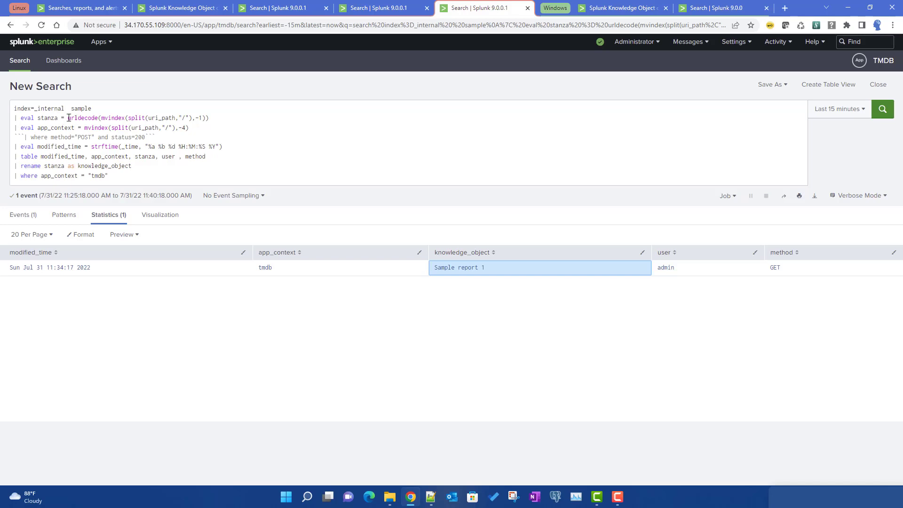
left_click_drag(68, 118, 228, 116)
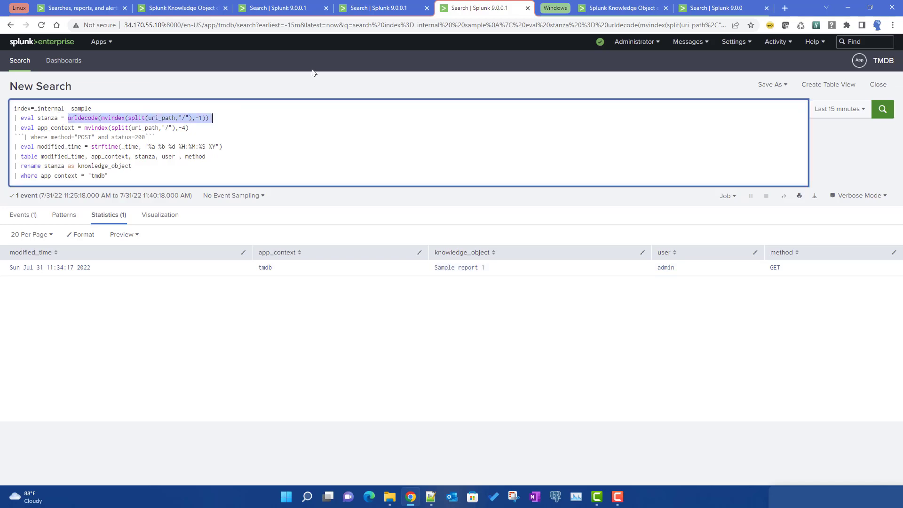
left_click(283, 8)
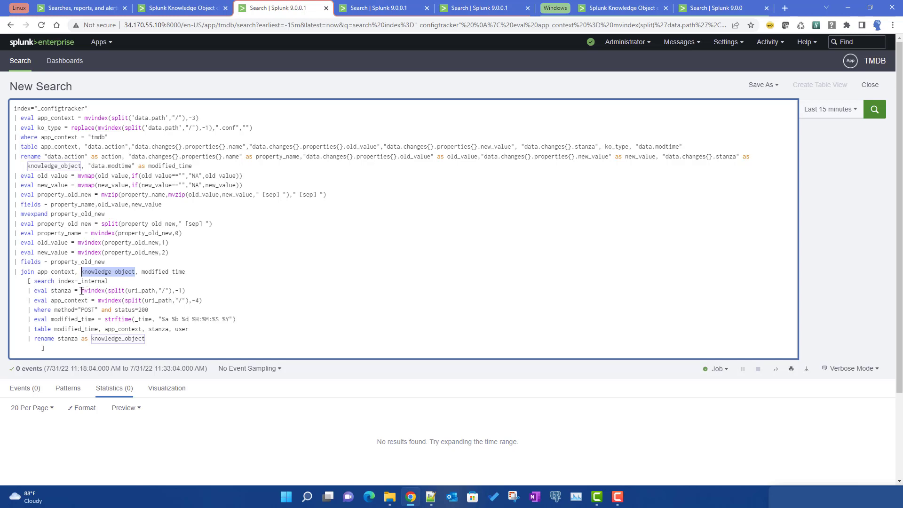
left_click_drag(81, 291, 235, 294)
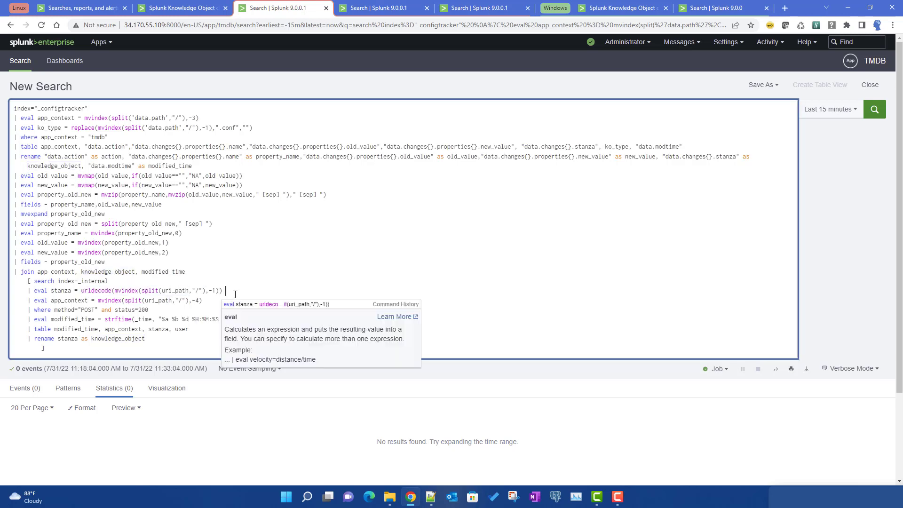
- Insert sourcetype="splunkd_ui_access" after index=_internal in the standalone search, copy that filter, and rerun the search
left_click(484, 7)
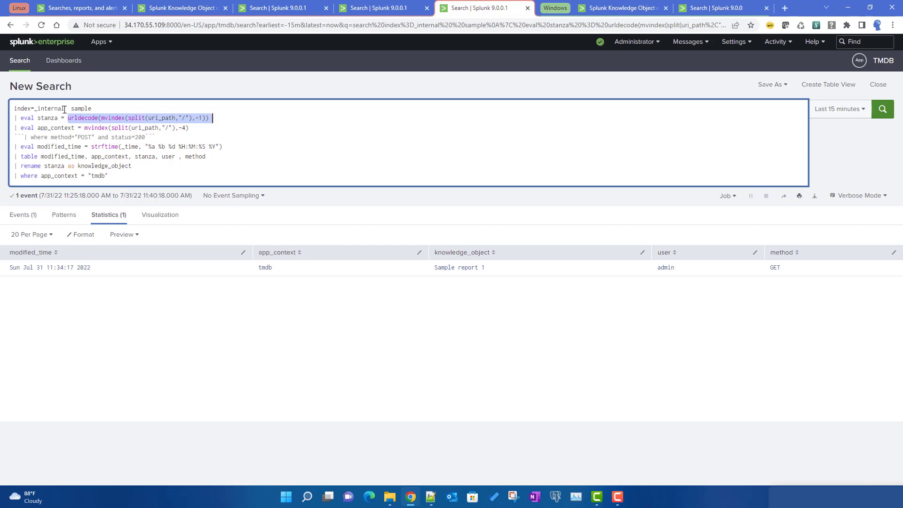
left_click(67, 110)
type("sourcetype=\"splunkd_ui_access\"")
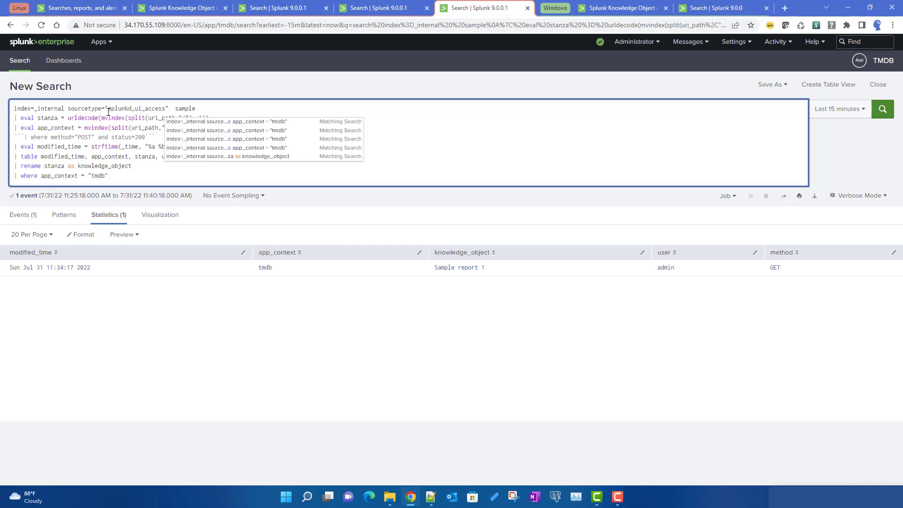
left_click(68, 109, "shift")
key("ctrl+c")
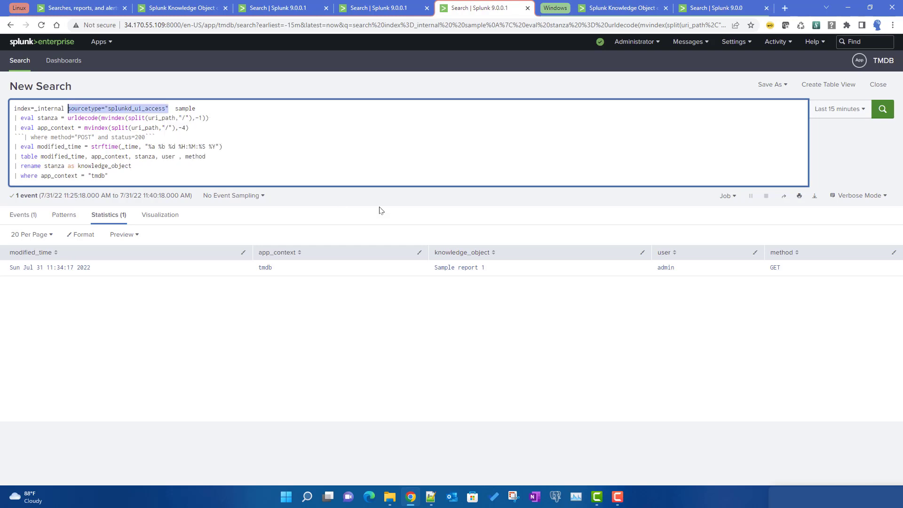
left_click(883, 109)
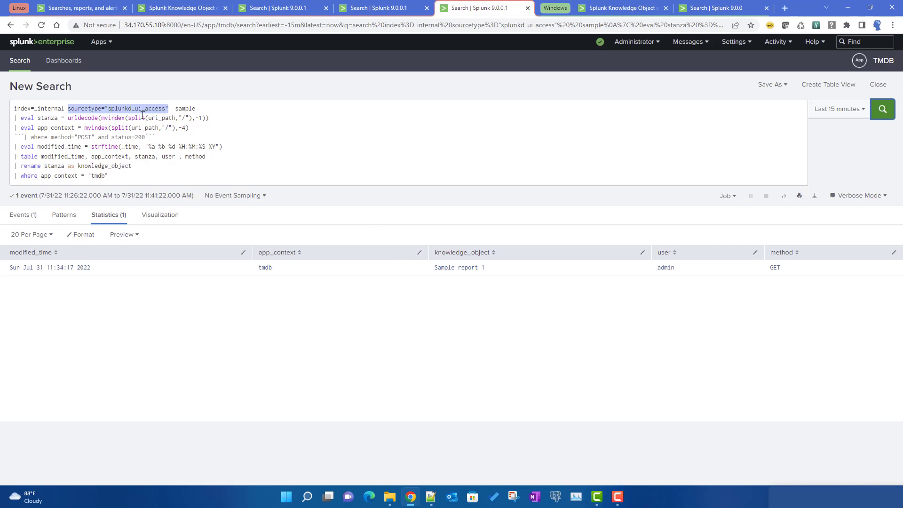
- Paste sourcetype="splunkd_ui_access" after index=_internal in the main query's join subsearch, and return to the commented-out method filter in the standalone search
left_click(278, 8)
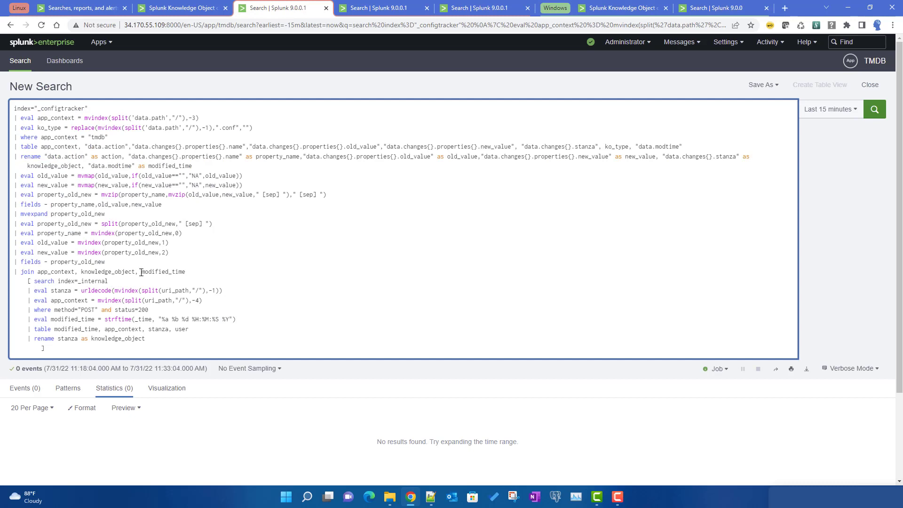
key("ctrl+v")
key("ctrl+5")
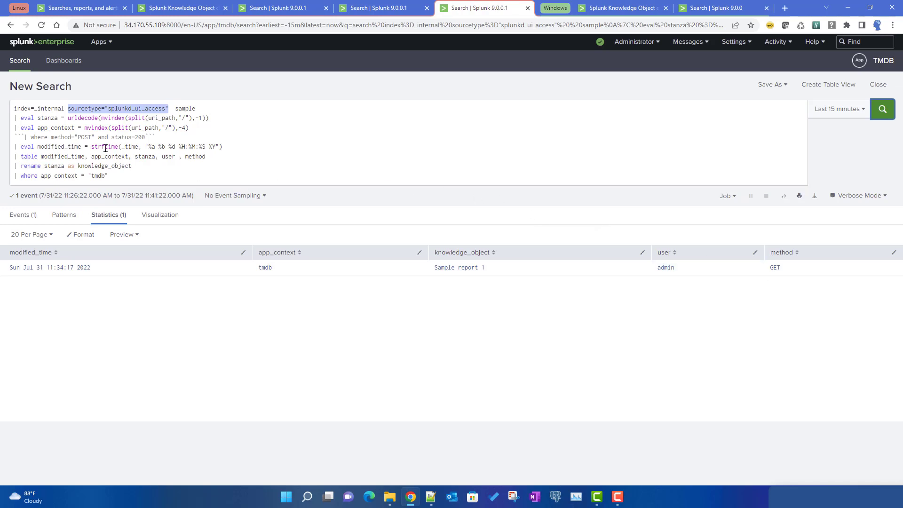
left_click(96, 138)
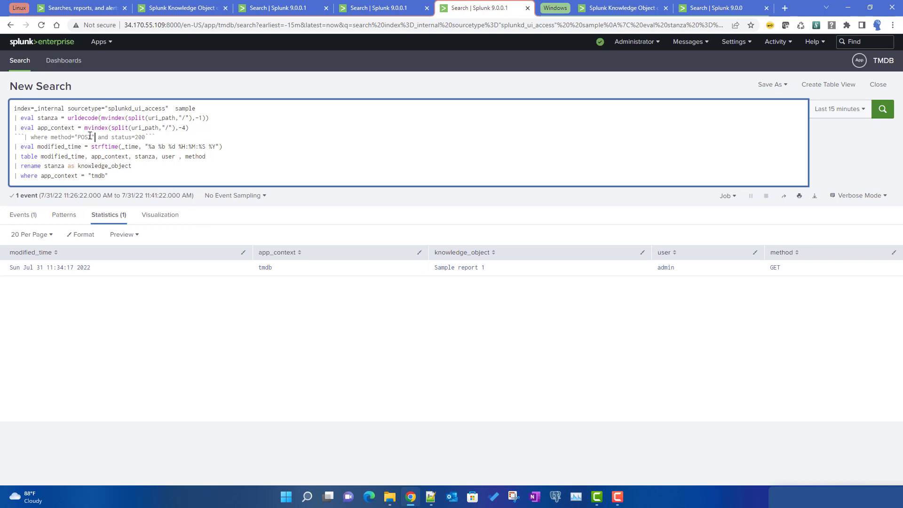
- Add type=outer to the join command in the main _configtracker query
left_click(294, 6)
left_click(35, 272)
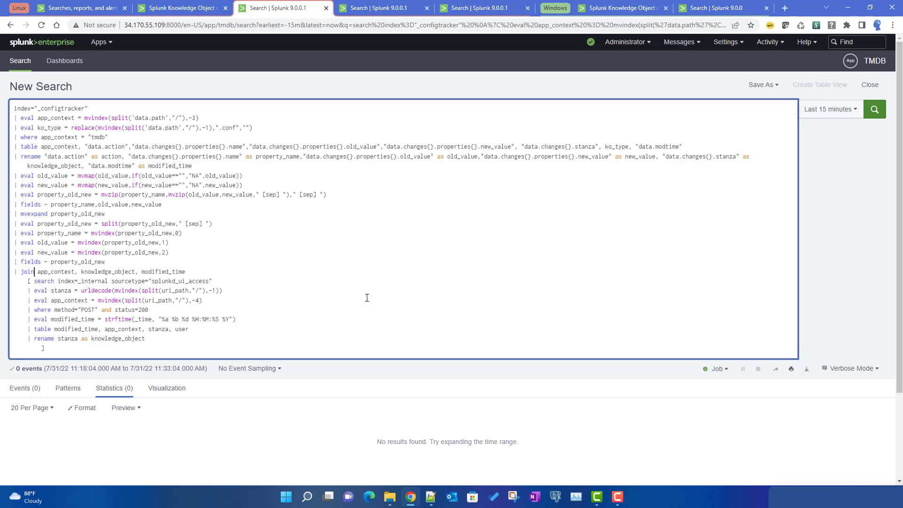
type("ty")
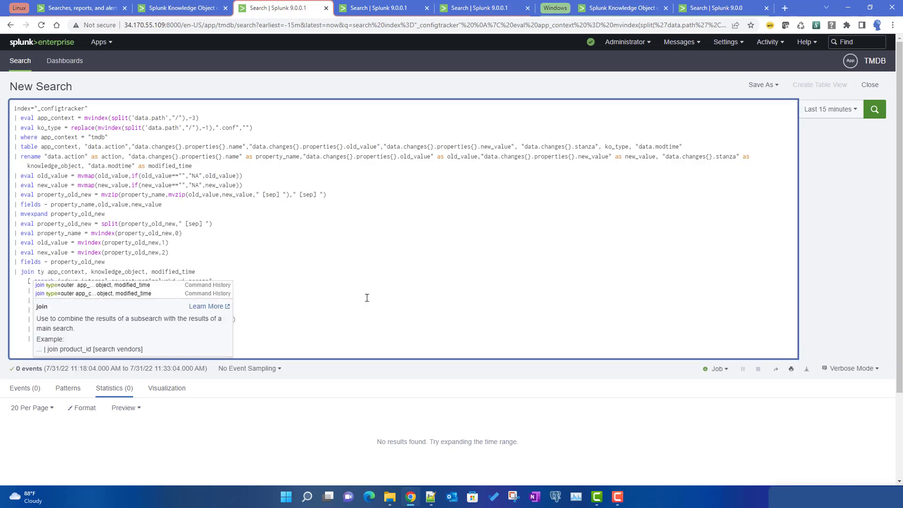
type("pe=o")
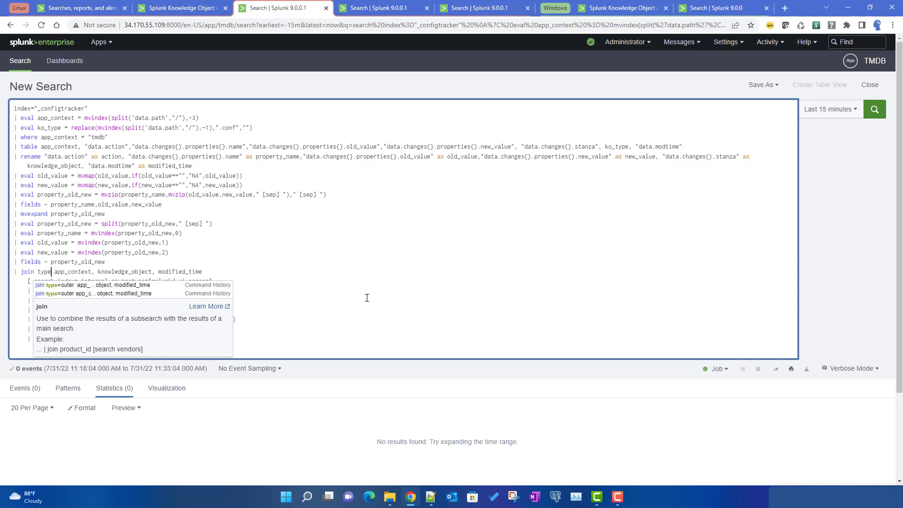
type("uter")
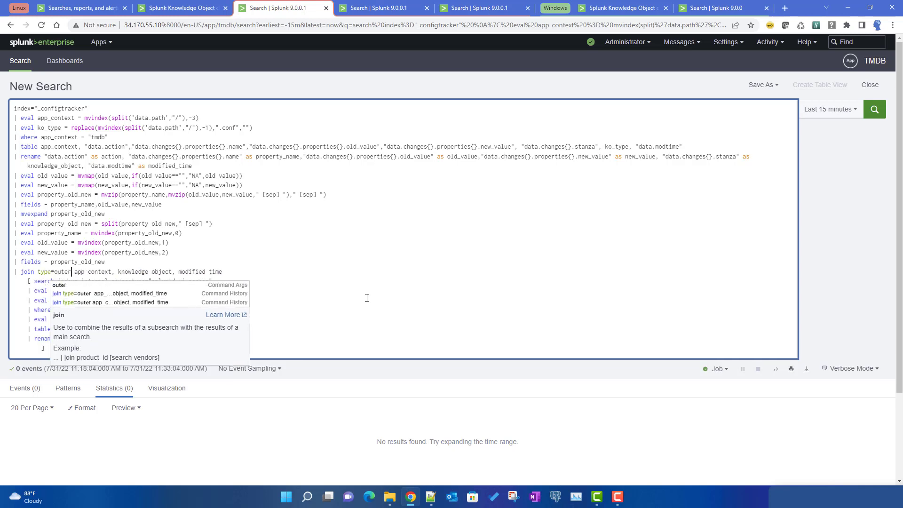
left_click(325, 271)
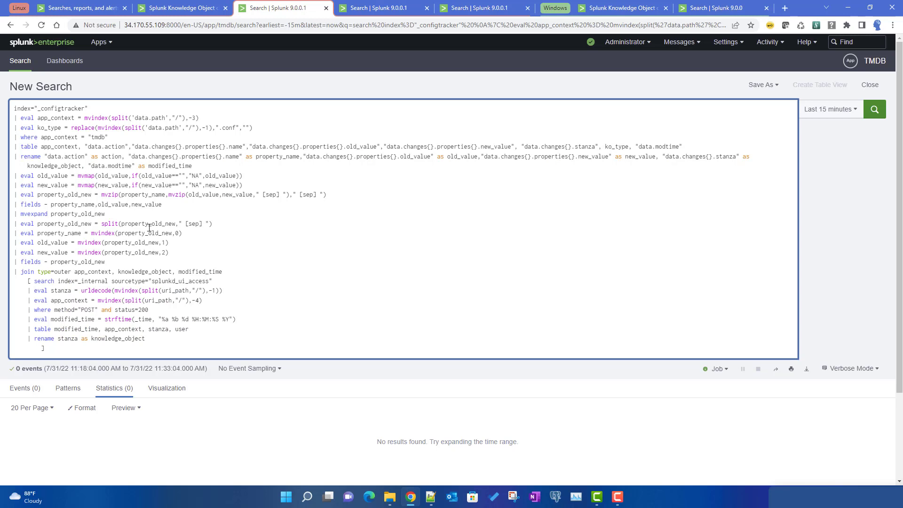
- Compare the main query's section before the join with the standalone _internal search, and highlight the join's type=outer option
left_click_drag(112, 262, 6, 108)
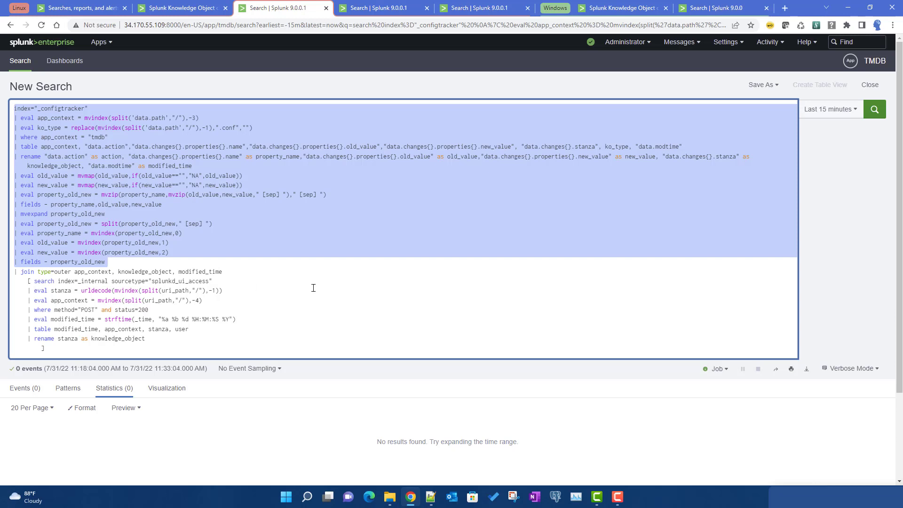
left_click(485, 10)
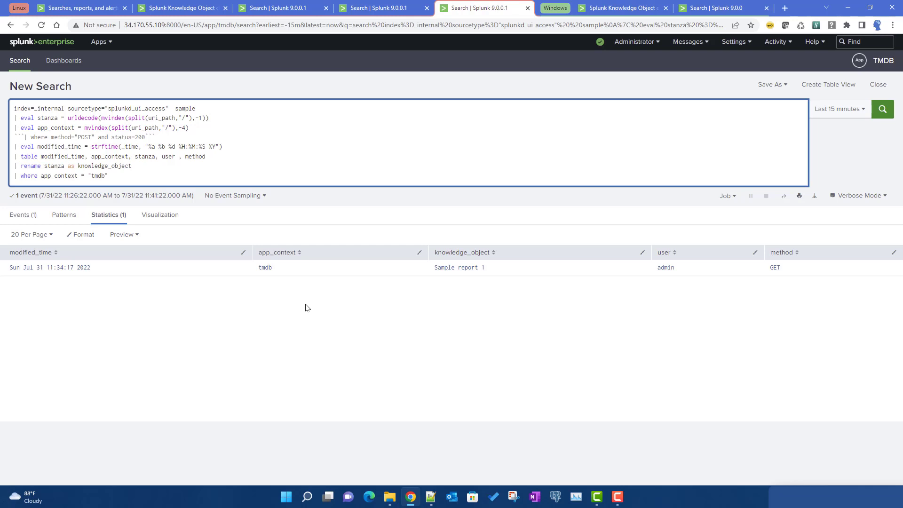
left_click(275, 8)
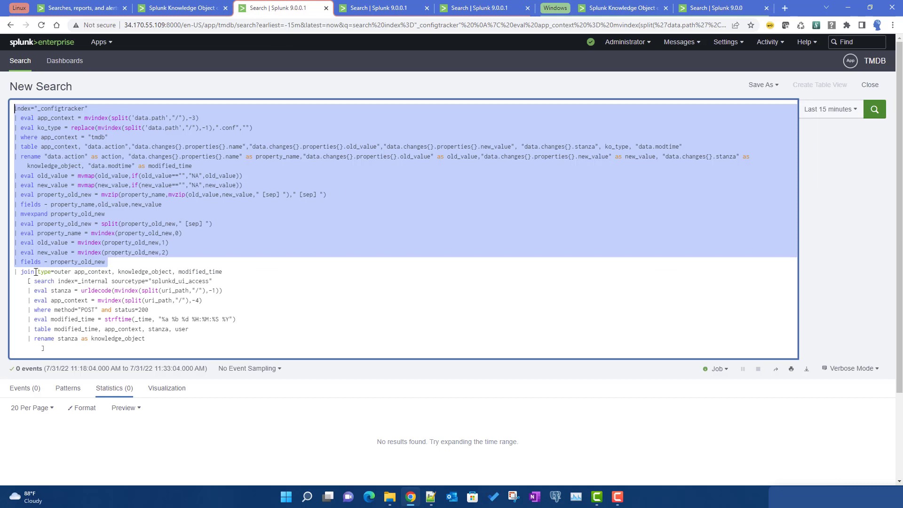
left_click_drag(38, 272, 57, 273)
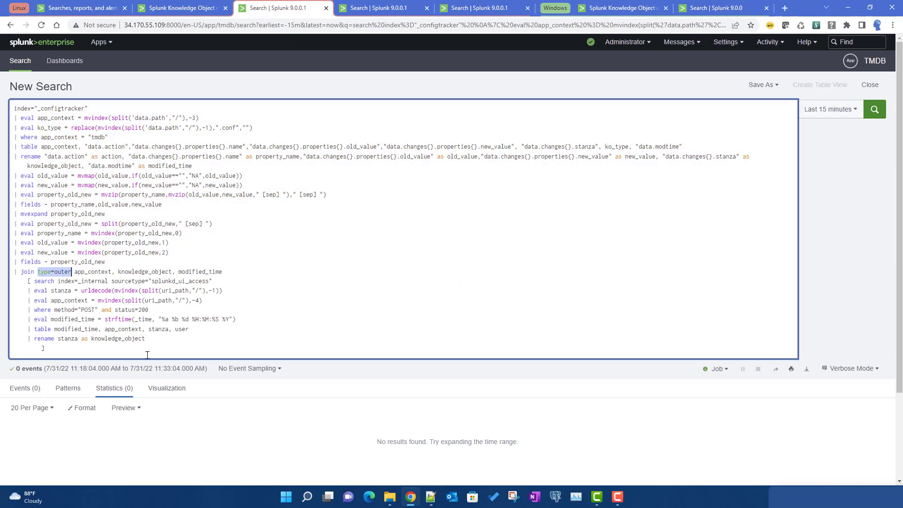
- Run the main query with the outer join over the last 15 minutes and examine the user column in its results
left_click(875, 110)
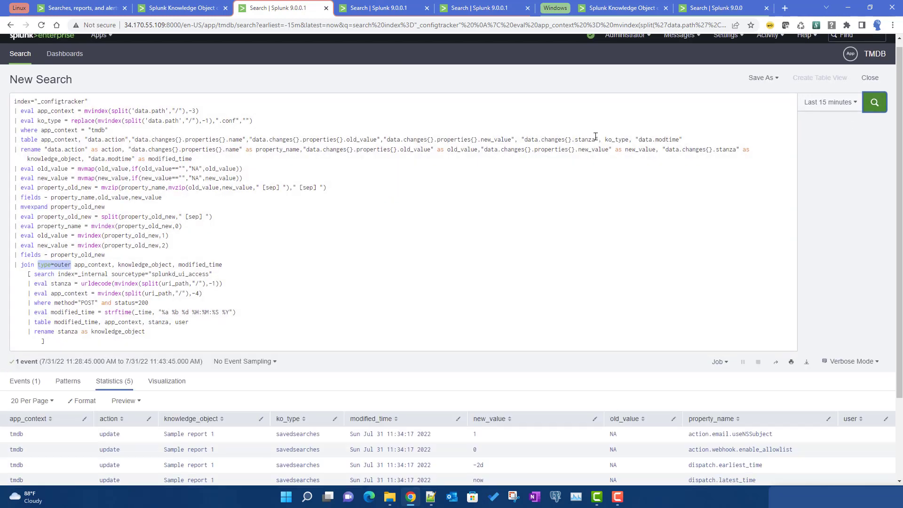
scroll(595, 136, "down", 2)
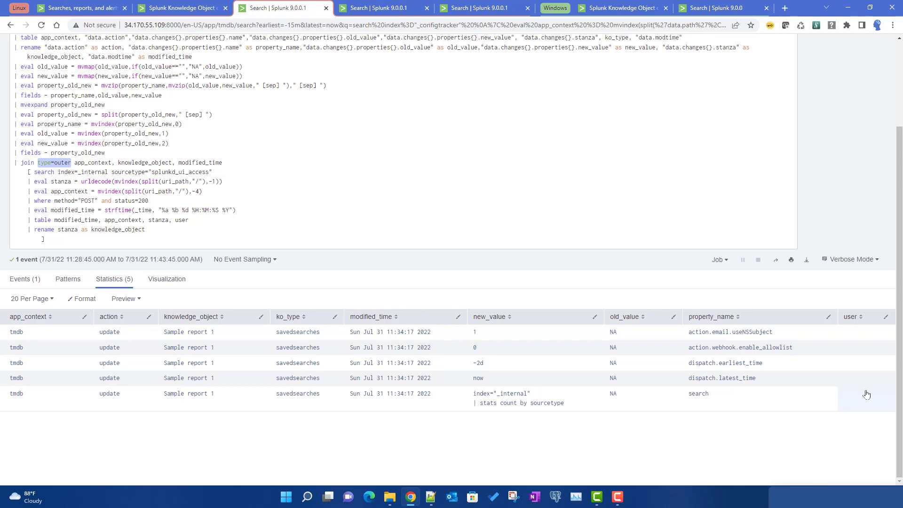
left_click(113, 242)
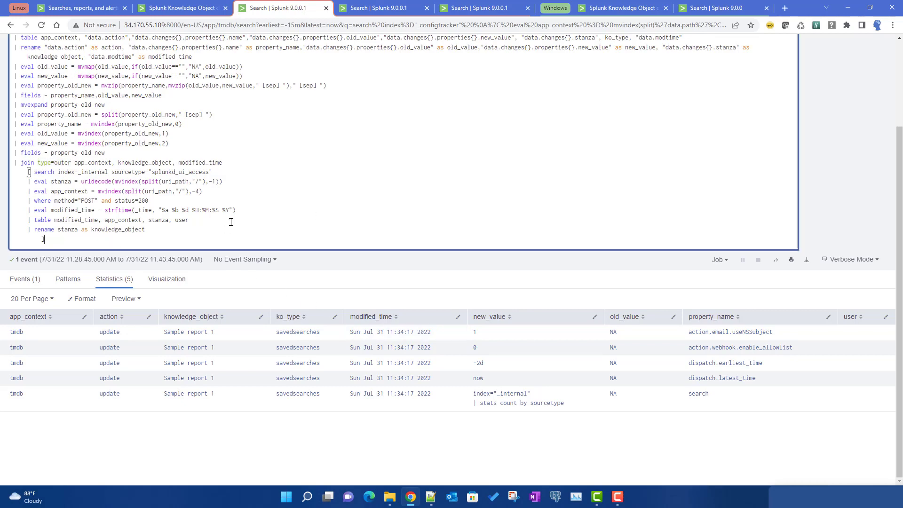
scroll(231, 222, "up", 1)
scroll(231, 222, "down", 1)
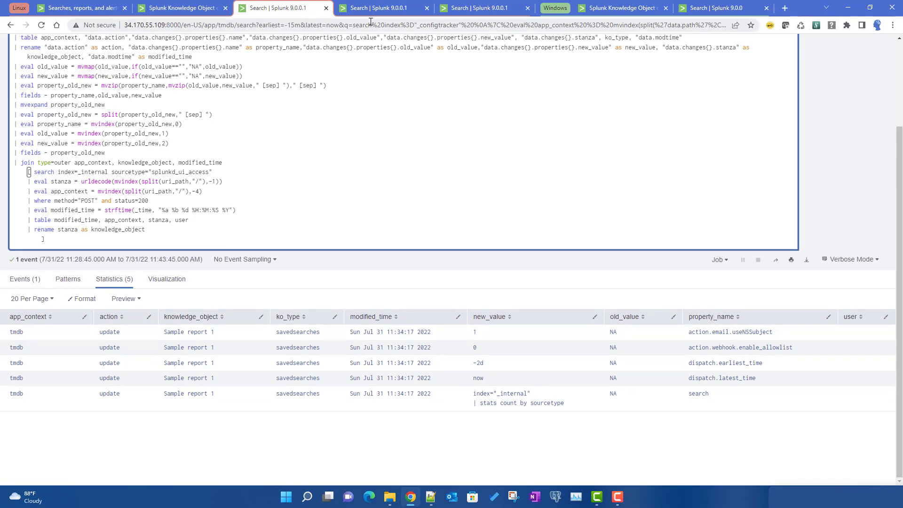
- Clone Sample report 1 as "Sample report 2" in the TMDB app and view the clone's search settings without changing them
left_click(178, 13)
left_click(78, 8)
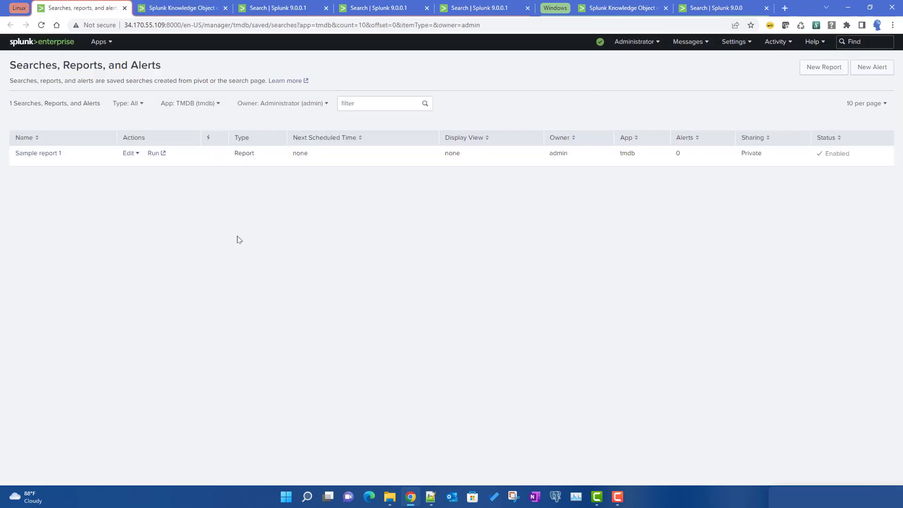
left_click(131, 154)
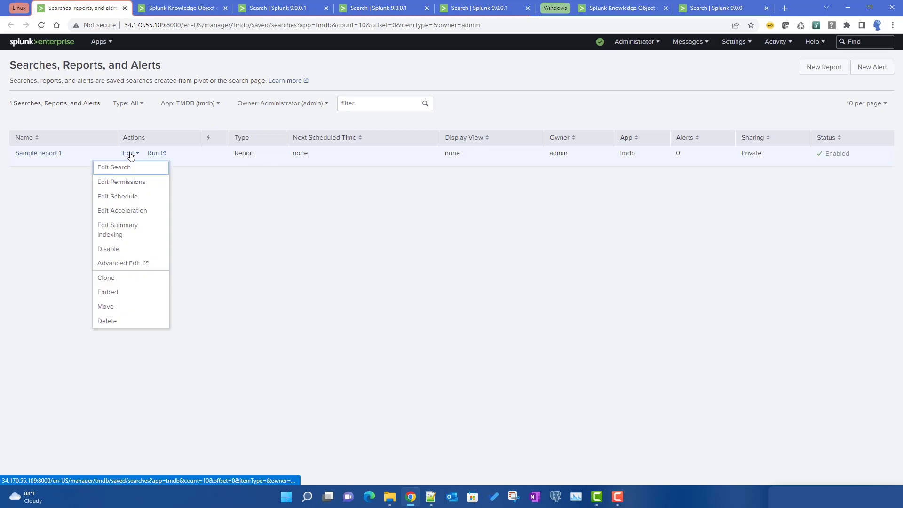
left_click(106, 279)
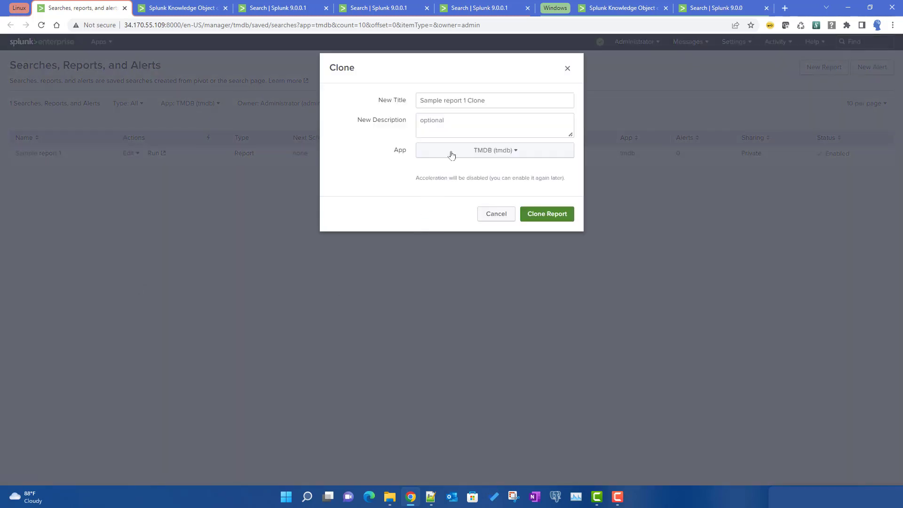
double_click(476, 100)
key("BackSpace")
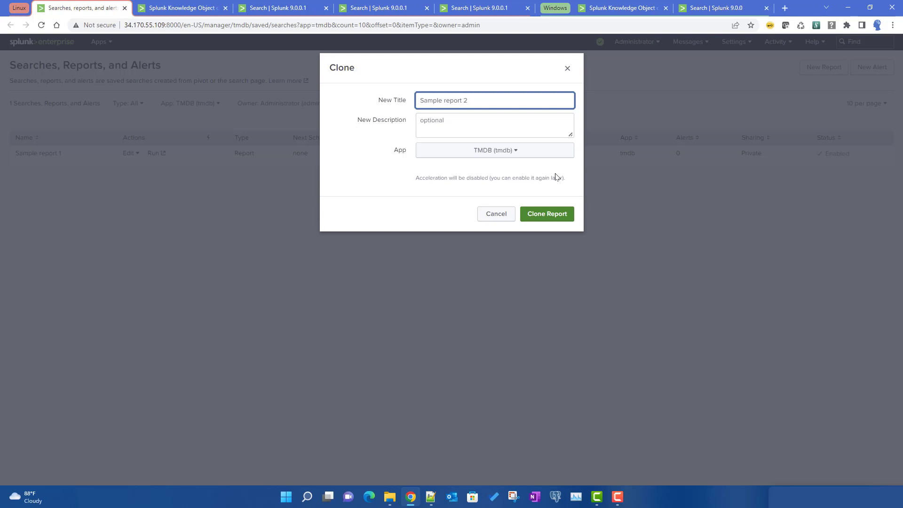
left_click(543, 213)
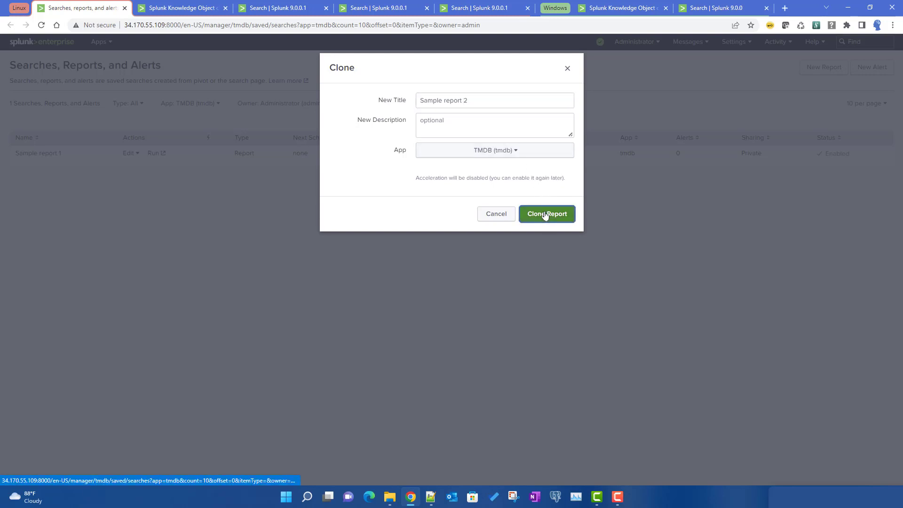
left_click(568, 68)
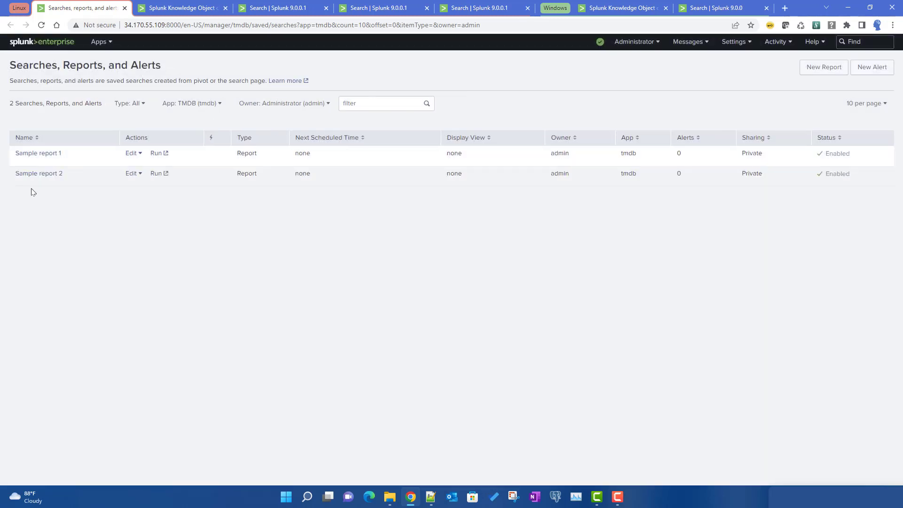
left_click(46, 174)
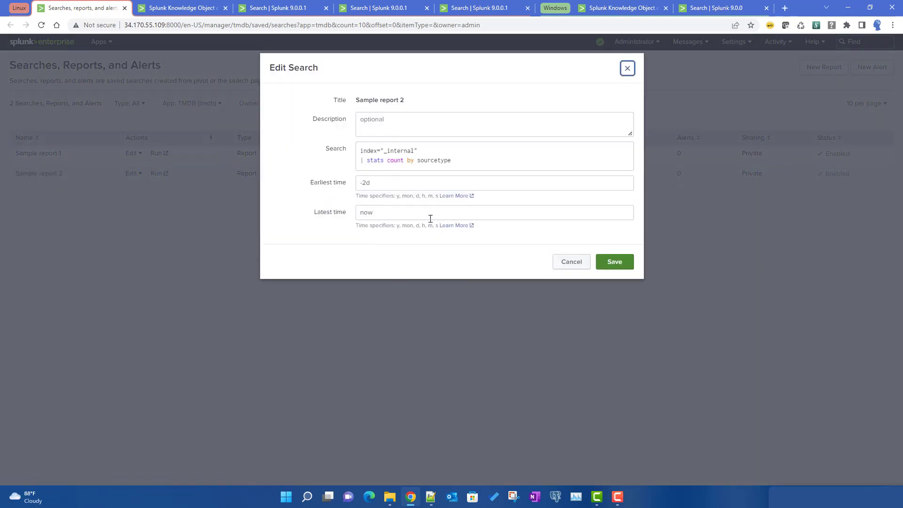
left_click(567, 263)
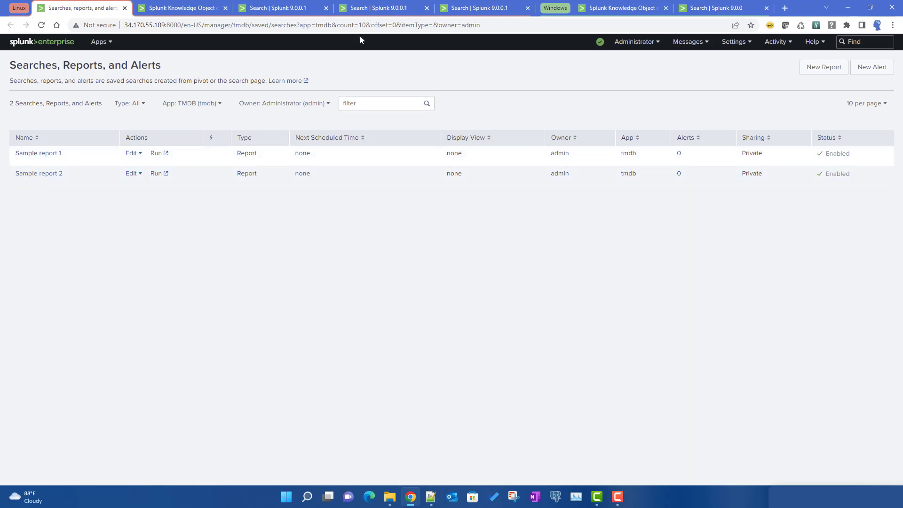
- Rerun the standalone _internal search and check its results for Sample report 2 against the saved reports list
left_click(472, 8)
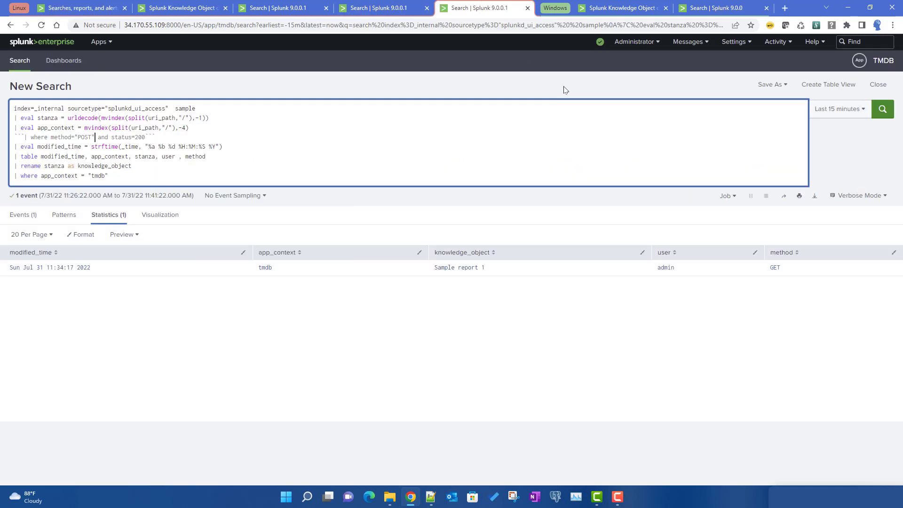
left_click(883, 110)
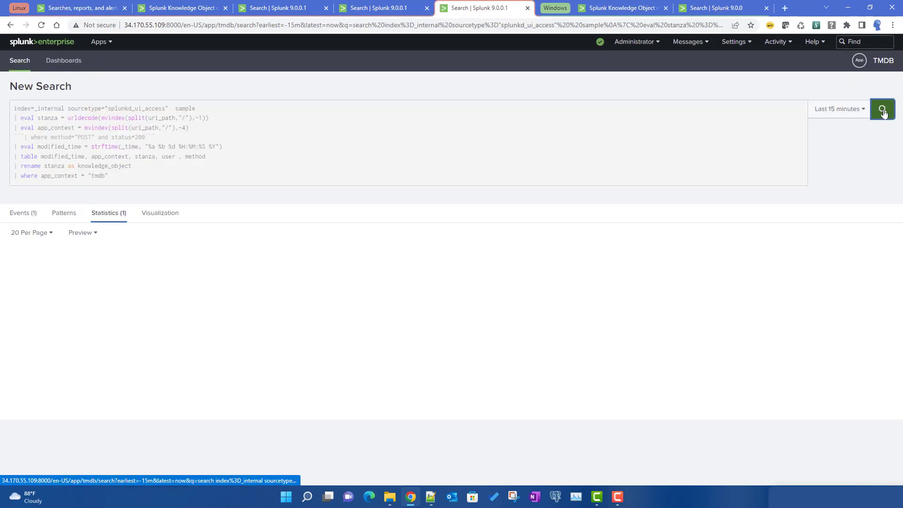
key("ctrl+1")
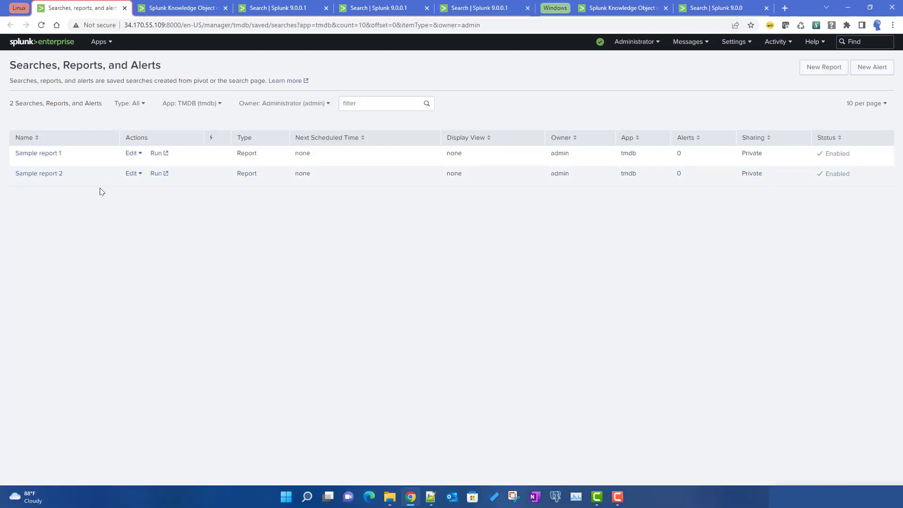
left_click(486, 9)
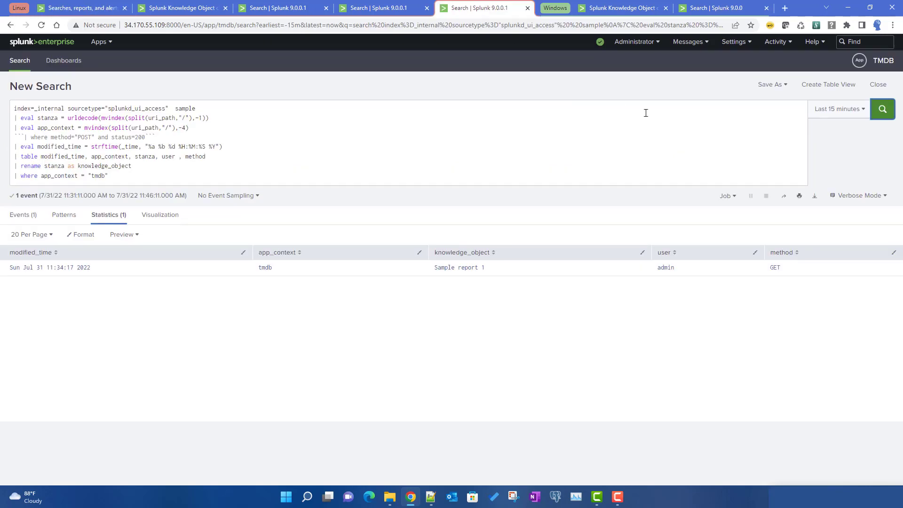
left_click(81, 14)
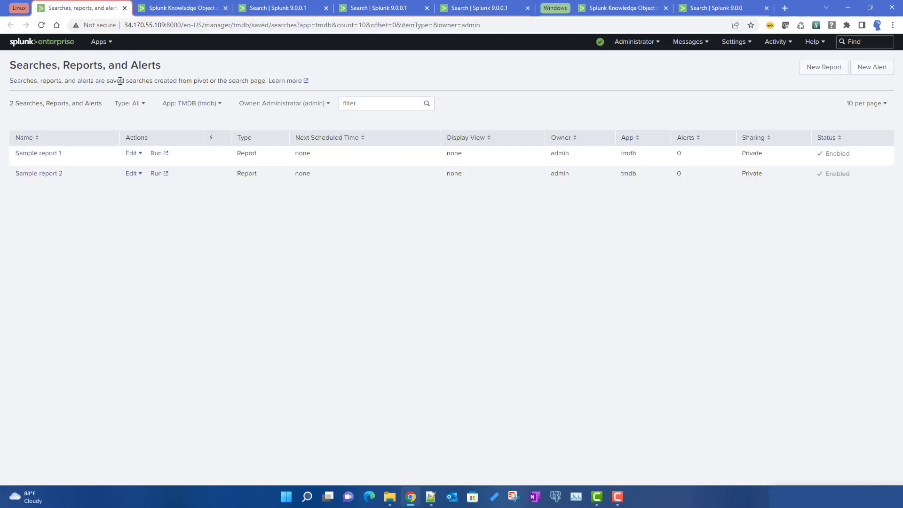
left_click(480, 12)
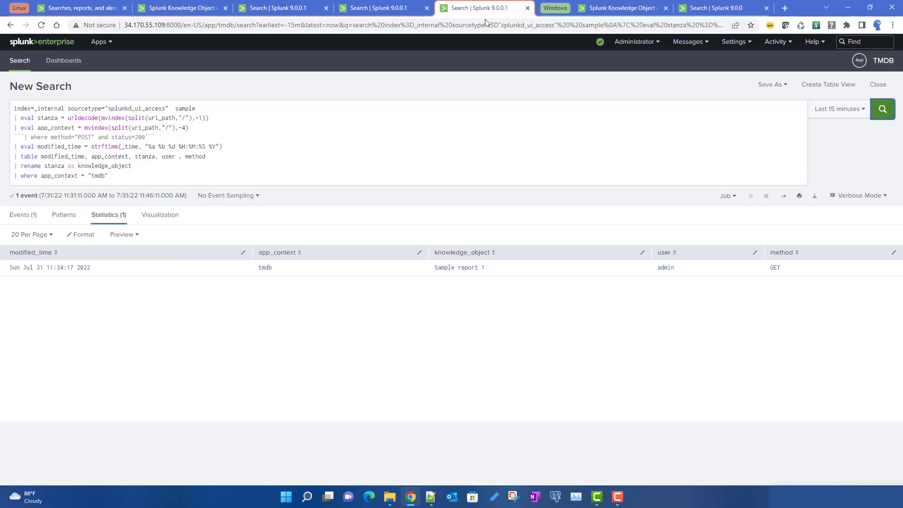
left_click(878, 120)
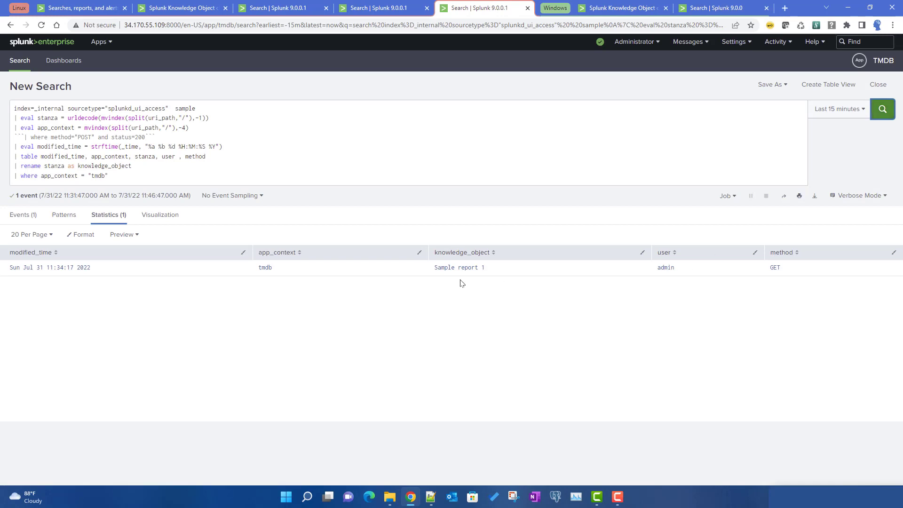
left_click(83, 8)
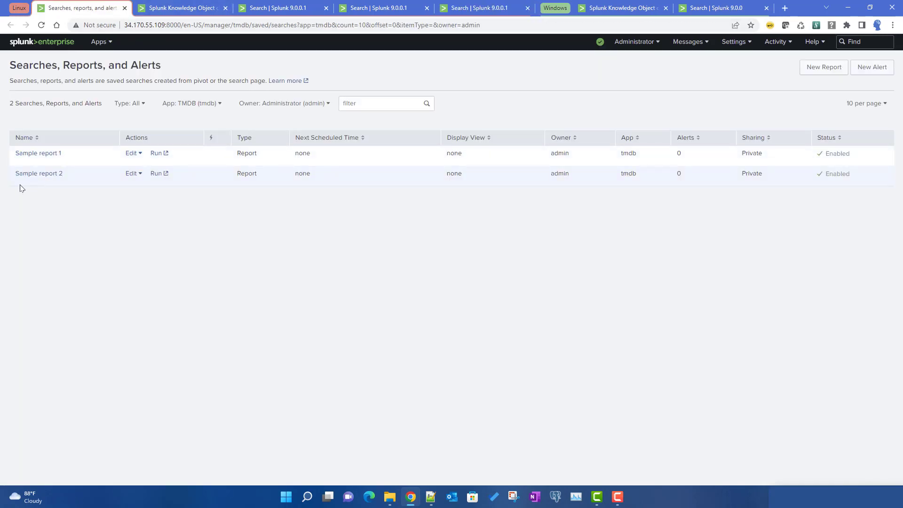
left_click(484, 8)
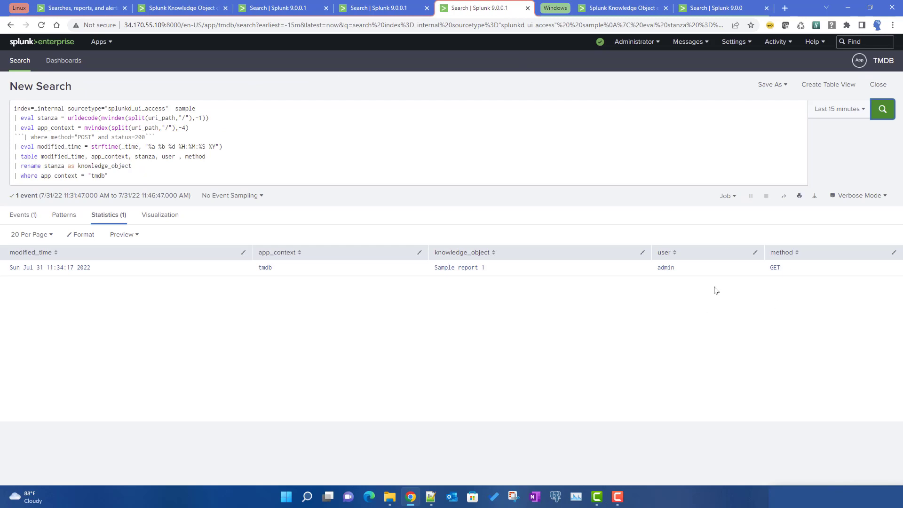
left_click(882, 111)
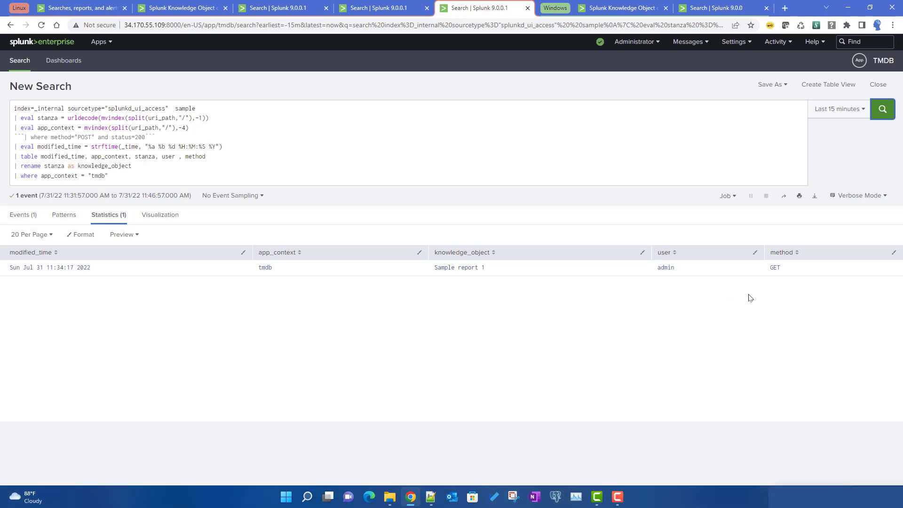
- Rerun the main _configtracker query and examine the property changes and user column for both sample reports
left_click(270, 9)
scroll(559, 191, "up", 5)
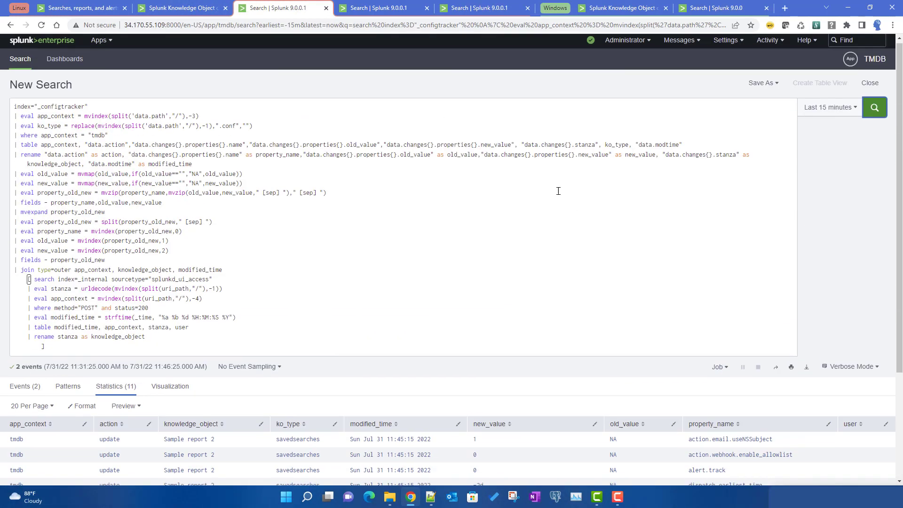
scroll(844, 105, "down", 2)
scroll(847, 109, "up", 2)
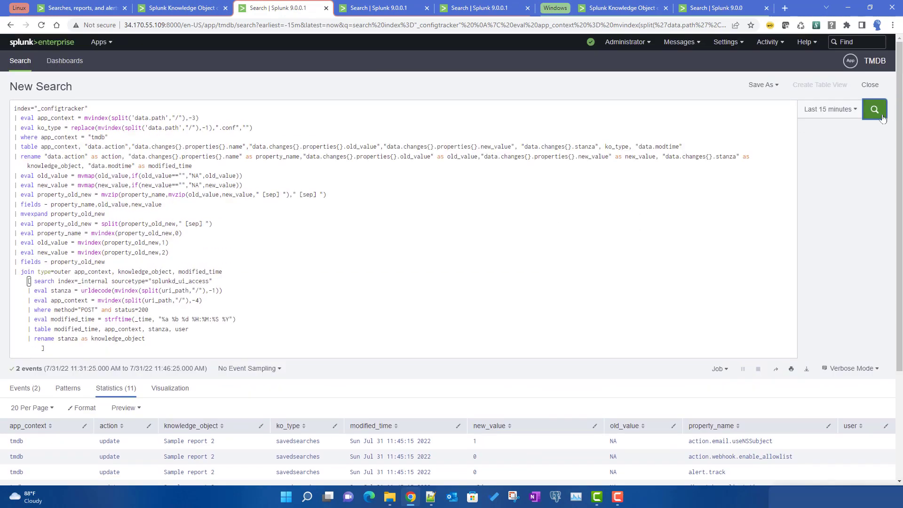
left_click(875, 109)
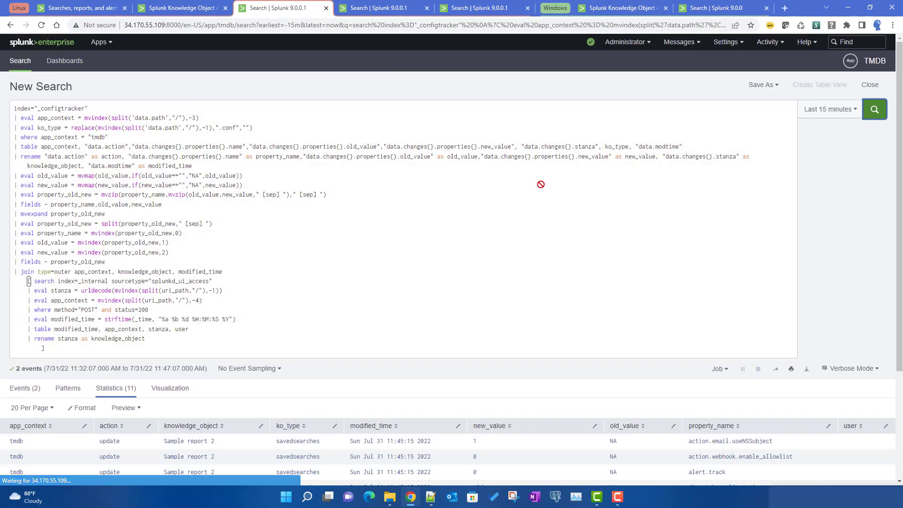
scroll(540, 185, "down", 3)
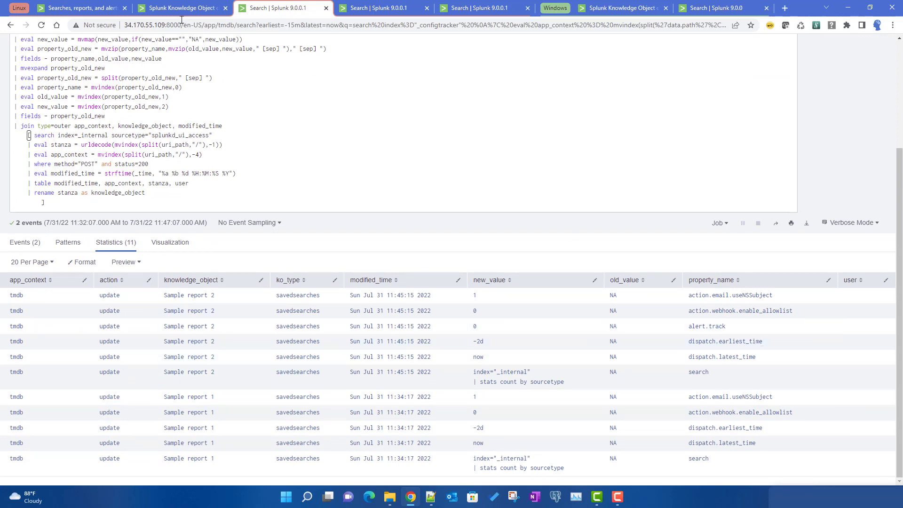
- Start a new report from the saved reports list and title it "Sample report 3"
key("ctrl+1")
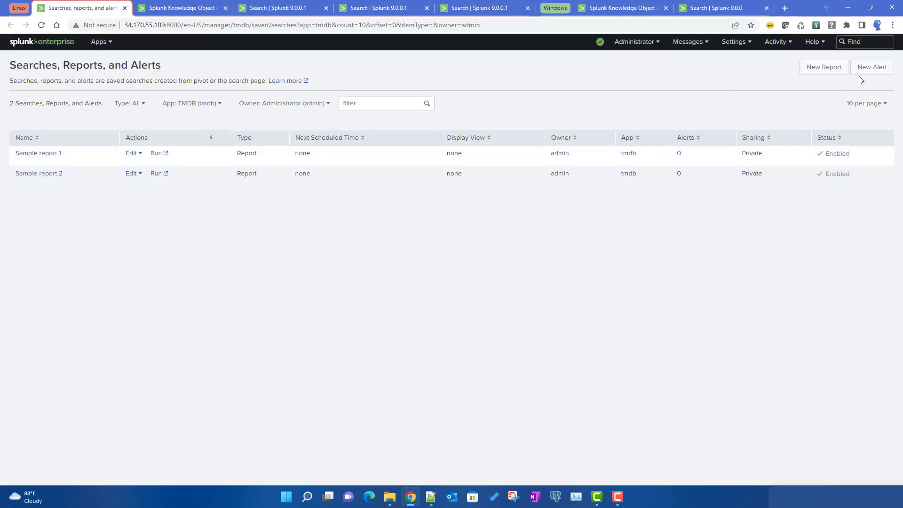
left_click(827, 67)
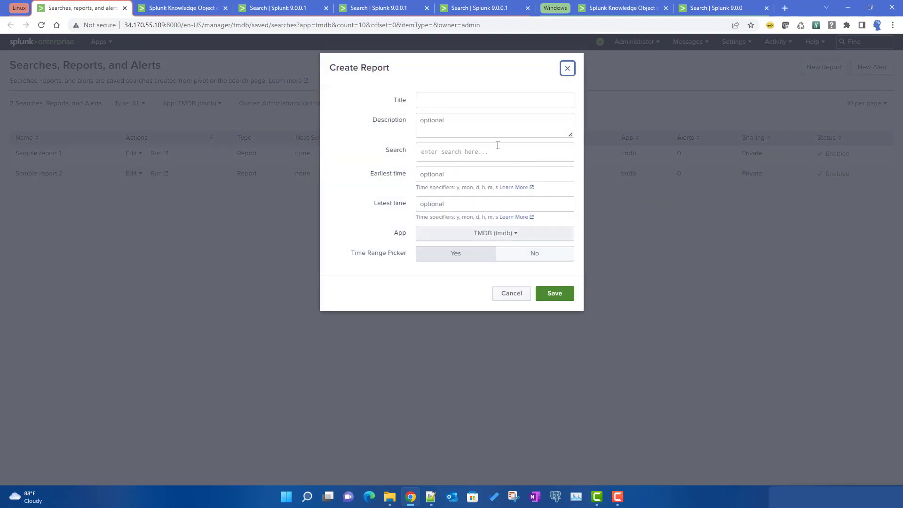
left_click(472, 101)
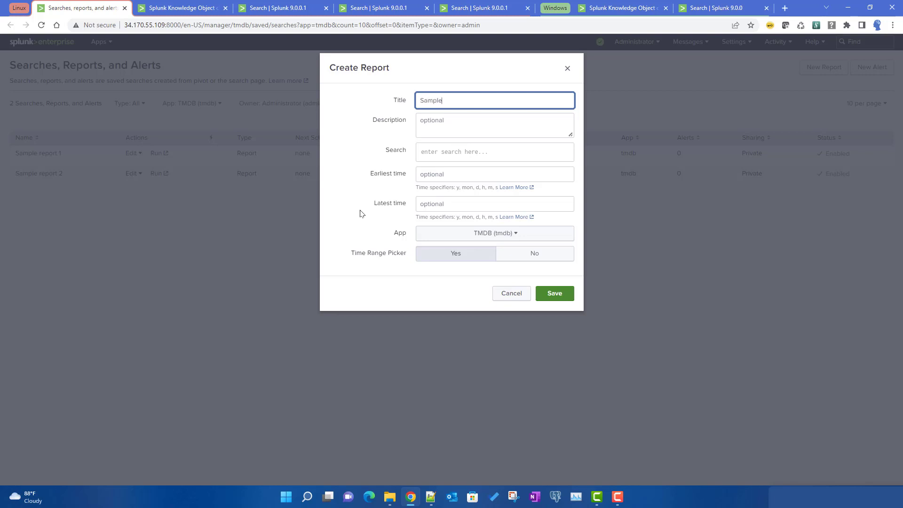
type("Sample report 3")
- Enter the two-line search "index=_internal | stats count by sourcetype" for the new report
left_click(482, 158)
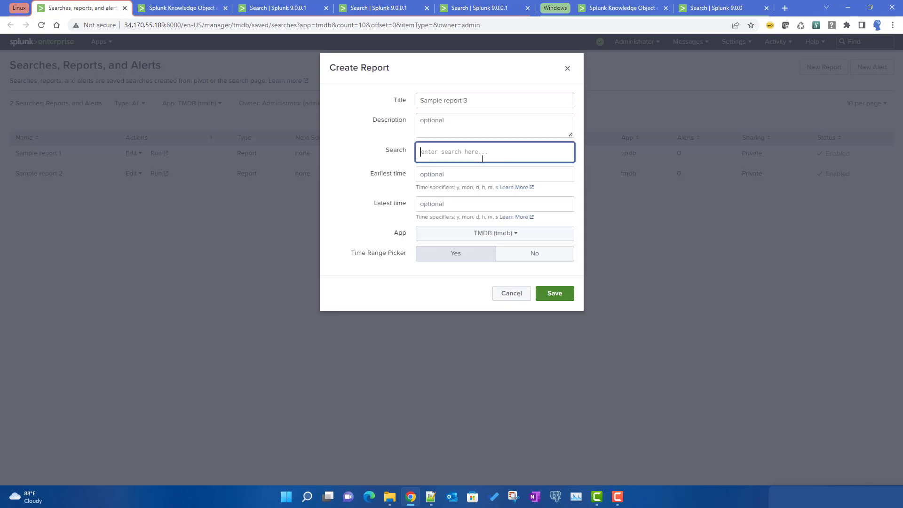
type("index=")
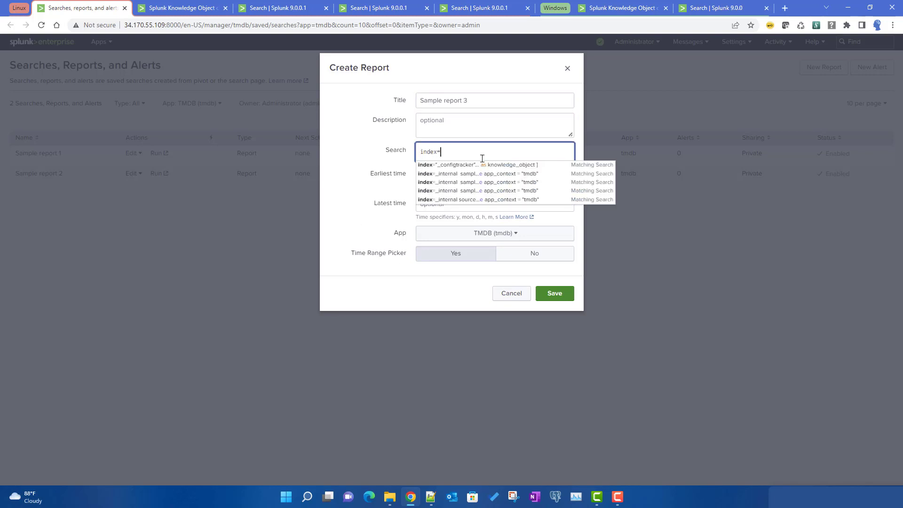
type("_inter")
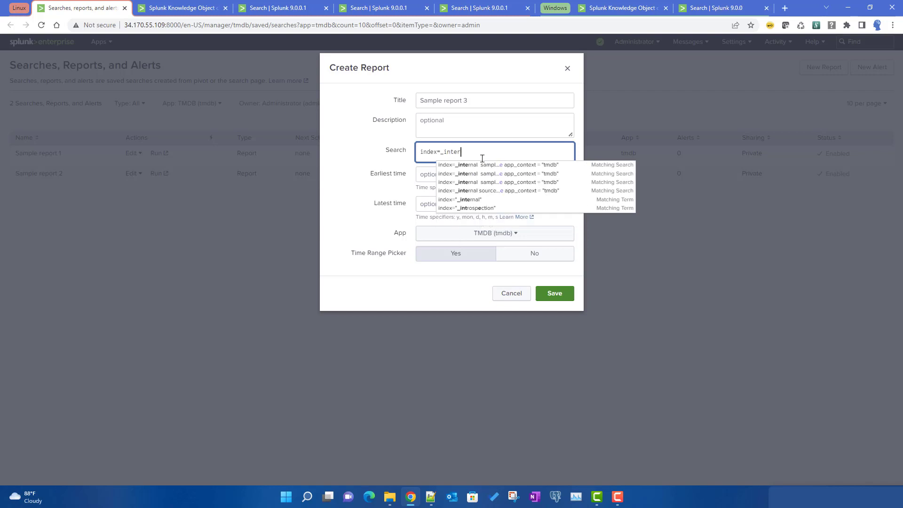
type("nal")
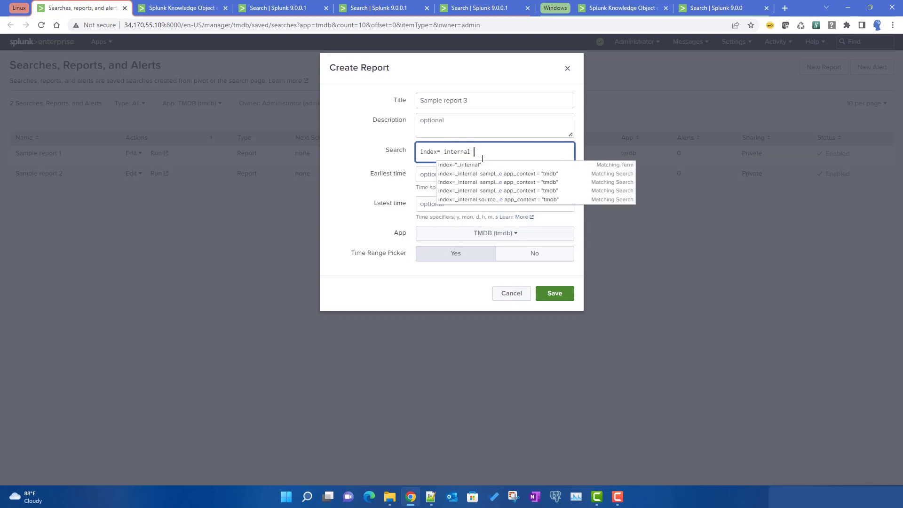
key("Return")
type("| s")
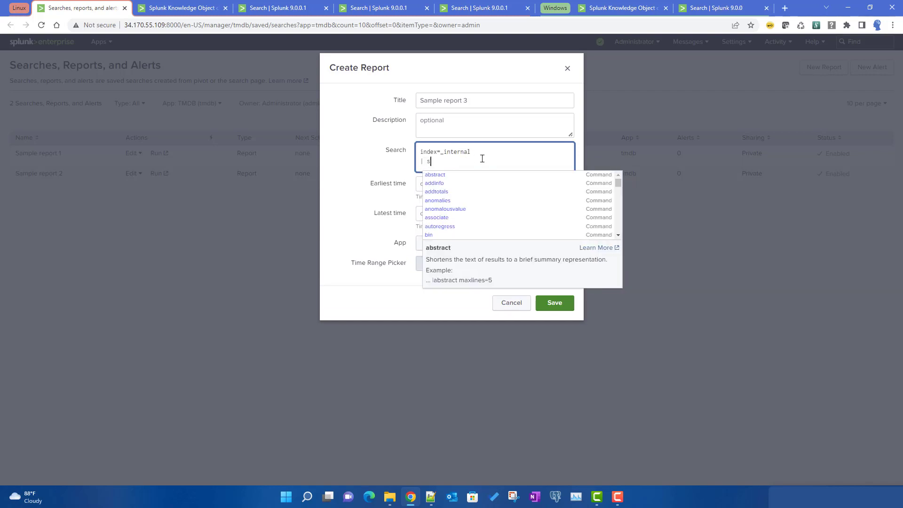
type("tats co")
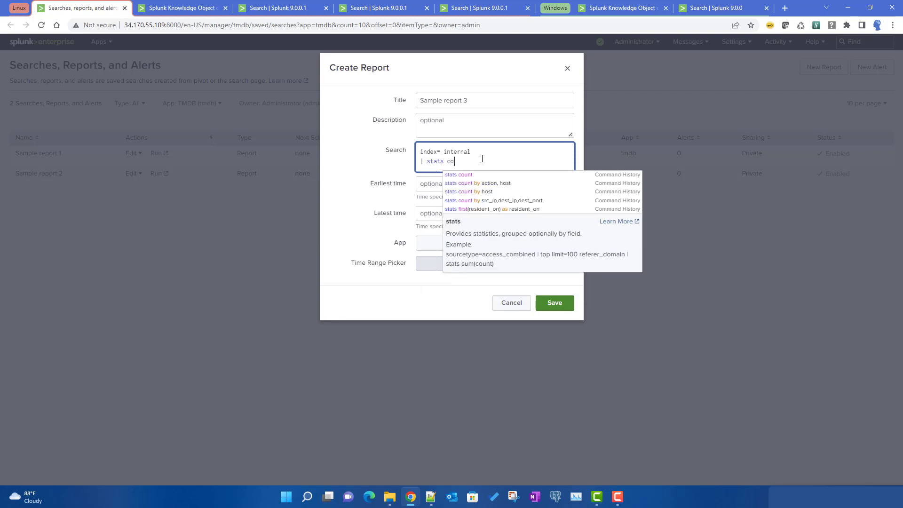
type("unt by s")
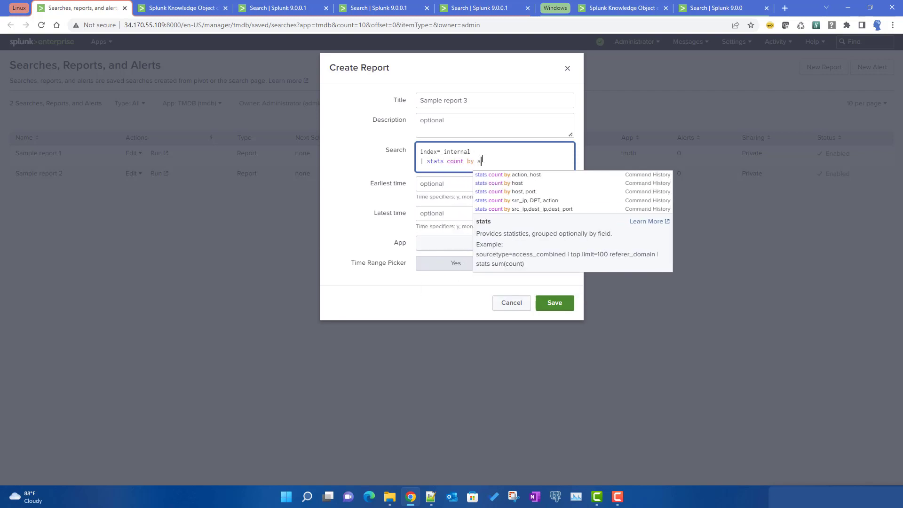
type("ourcetyp")
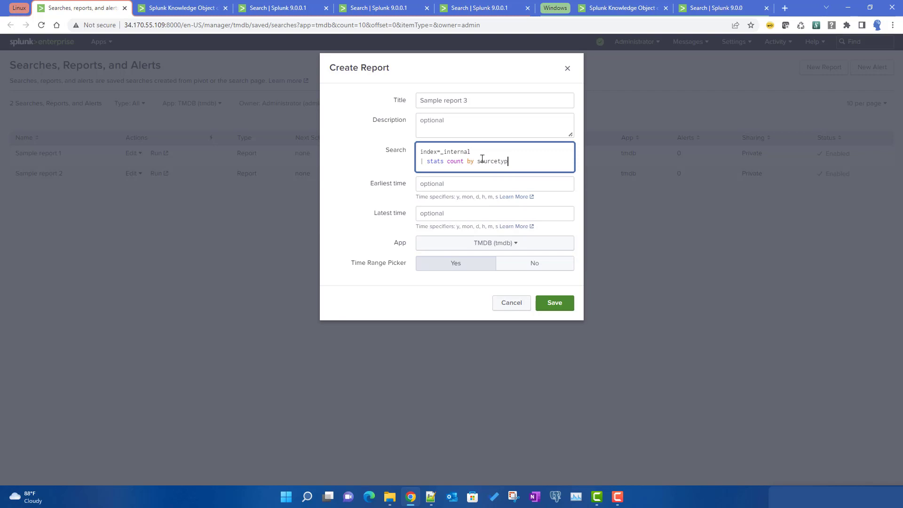
type("e")
- Set the new report's earliest time to -2d and latest time to now, and save it in the TMDB app
left_click(432, 184)
type("-2d")
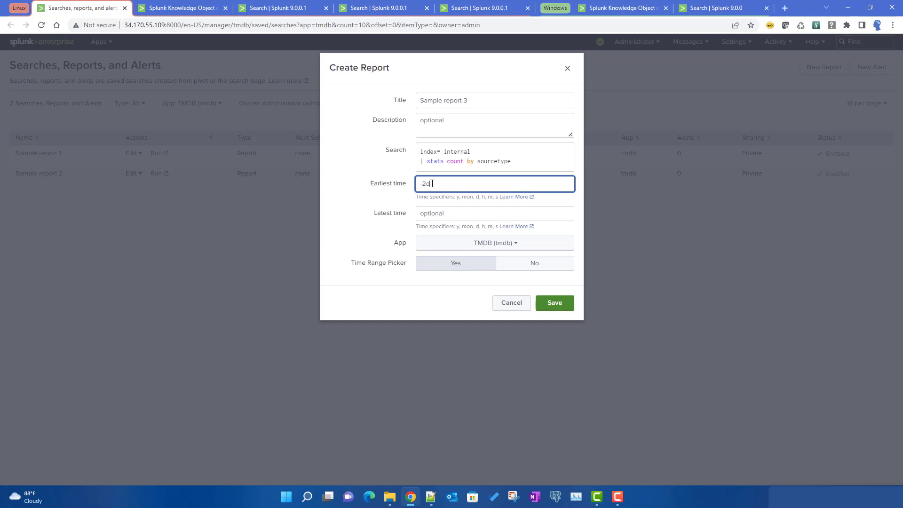
left_click(425, 217)
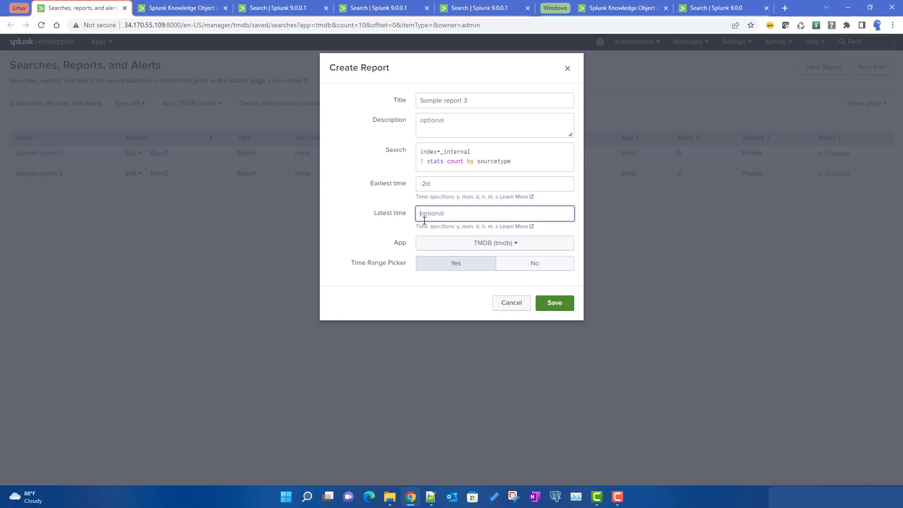
type("now")
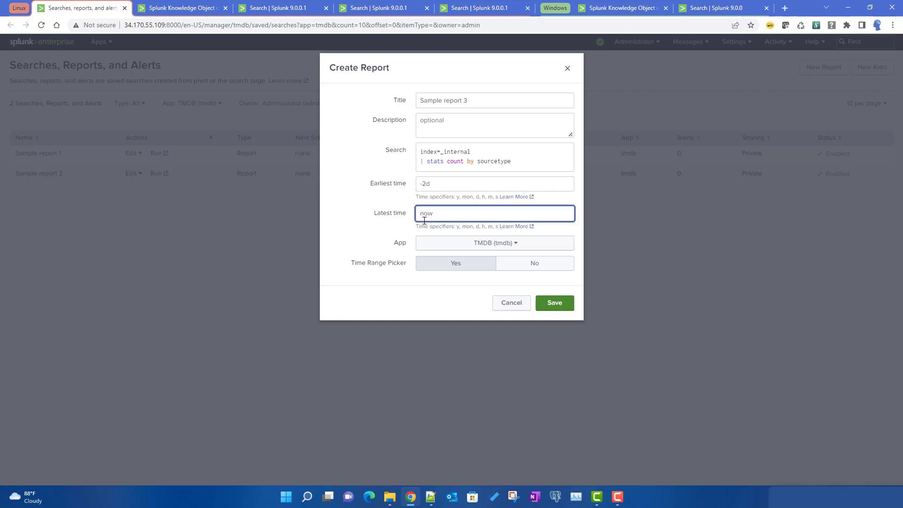
left_click(546, 305)
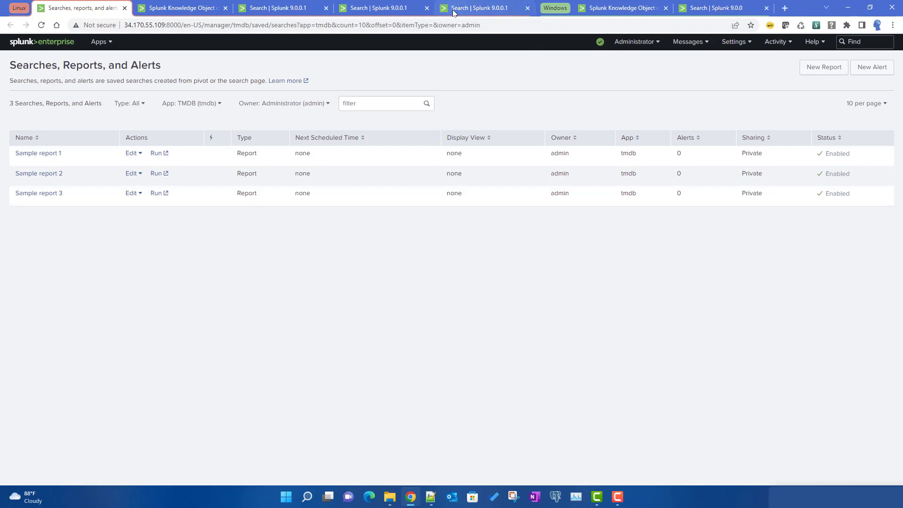
- Rerun the standalone _internal search and check its results for Sample report 3 against the saved reports list
left_click(484, 8)
left_click(882, 117)
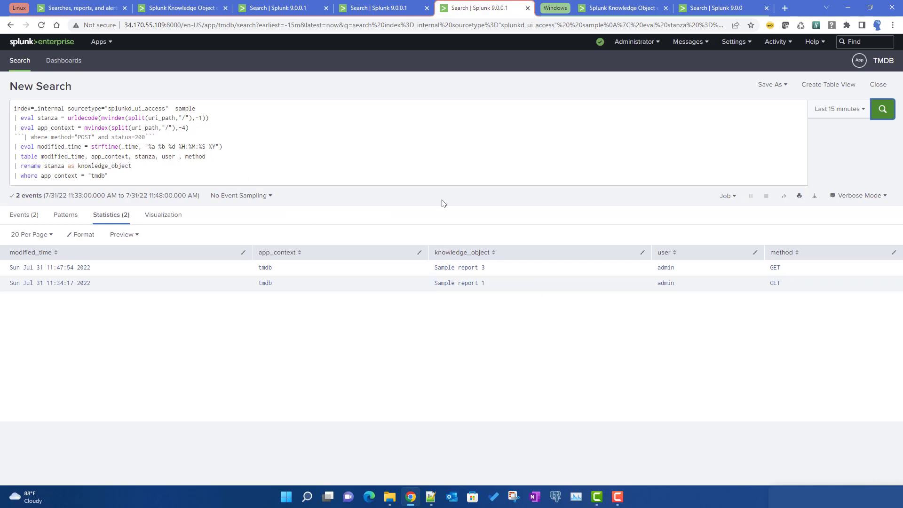
left_click(103, 8)
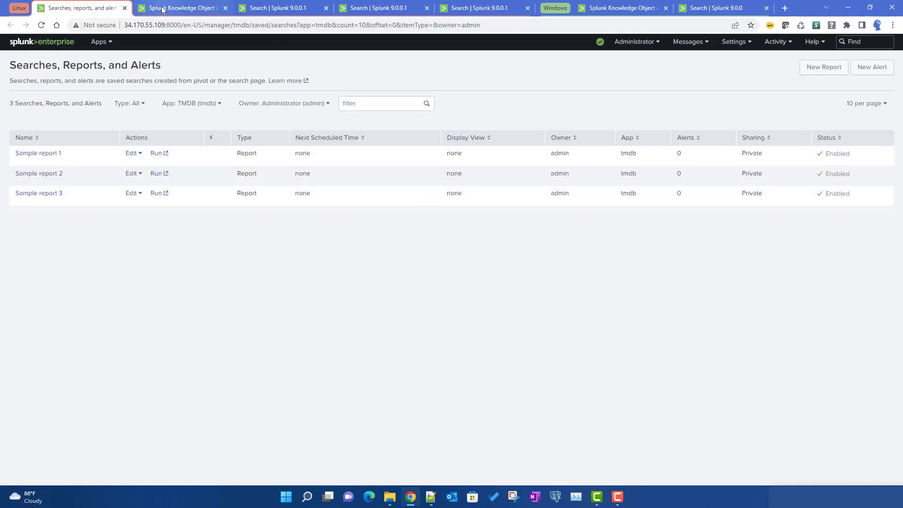
- Rerun the main _configtracker query over the last 15 minutes and examine Sample report 3's modified time and user column
left_click(177, 8)
left_click(263, 7)
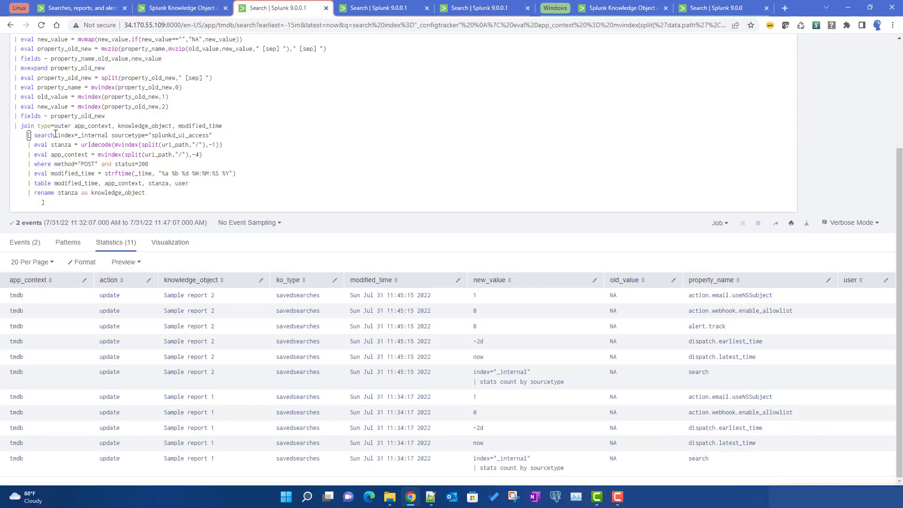
scroll(619, 208, "up", 3)
left_click(875, 109)
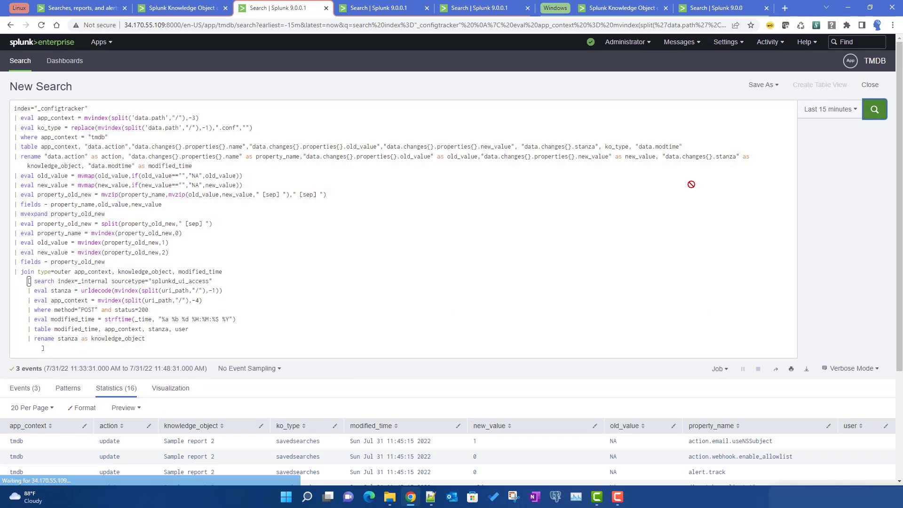
scroll(254, 271, "down", 5)
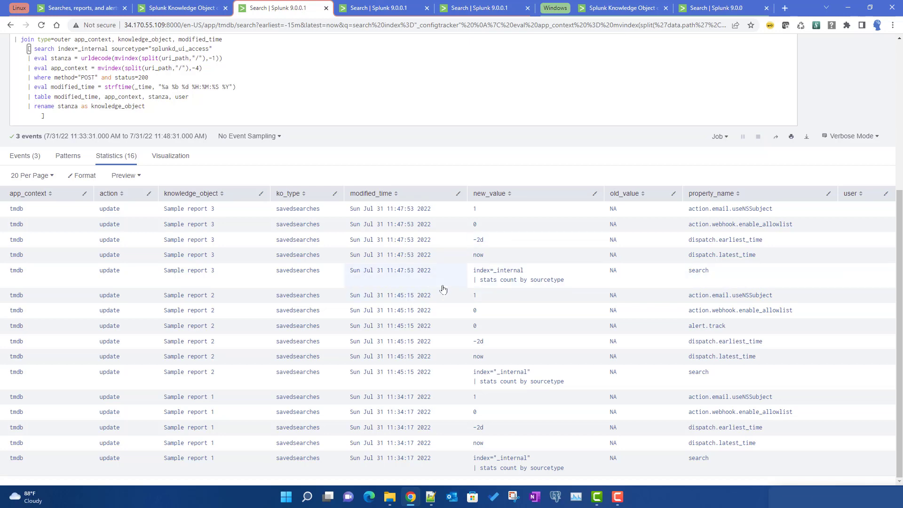
scroll(443, 288, "up", 4)
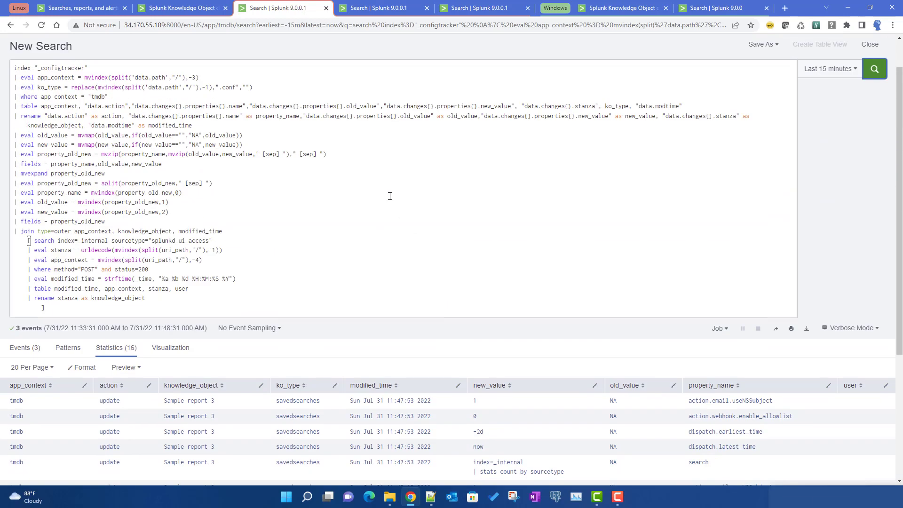
scroll(390, 196, "down", 2)
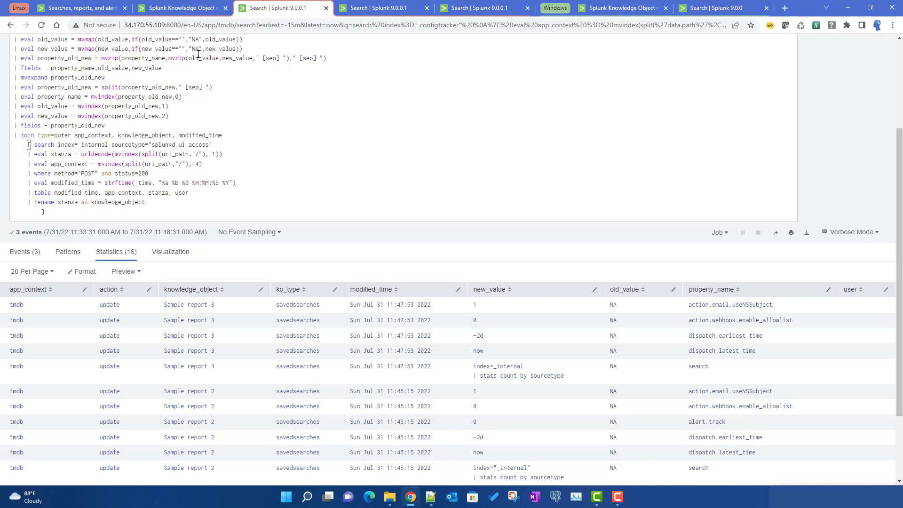
- Open Sample report 3 from the saved reports list for editing and set its earliest time to -3d
left_click(179, 10)
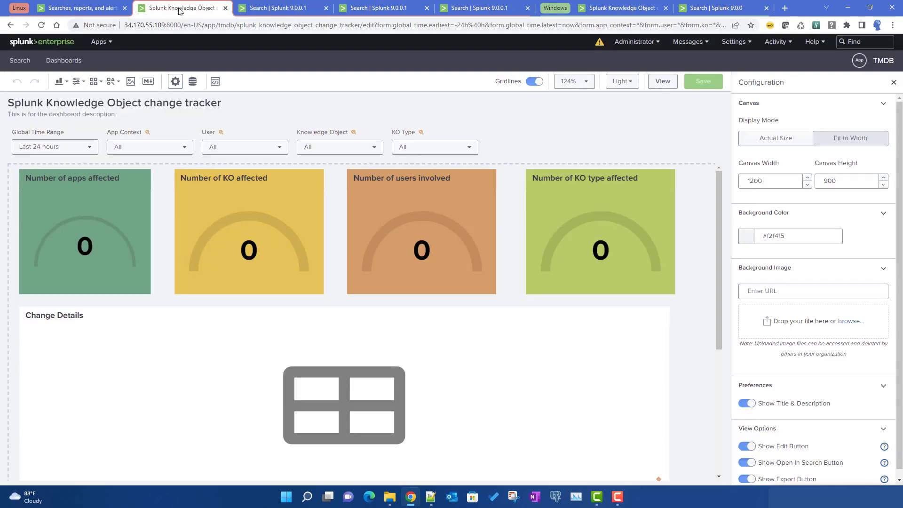
left_click(97, 10)
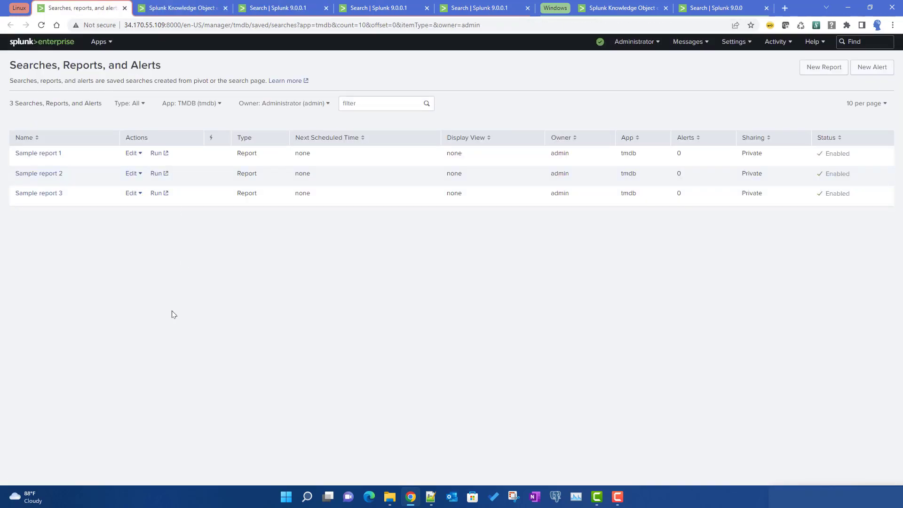
left_click(36, 195)
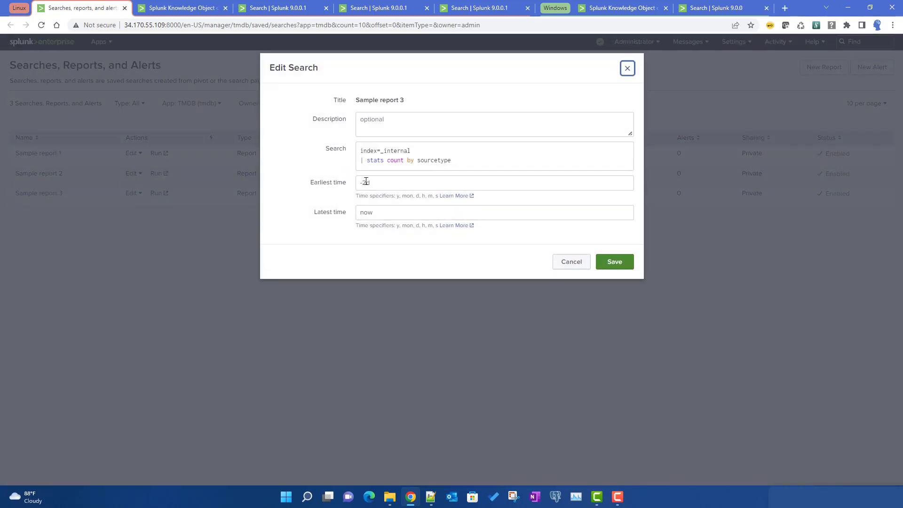
left_click(368, 183)
key("BackSpace")
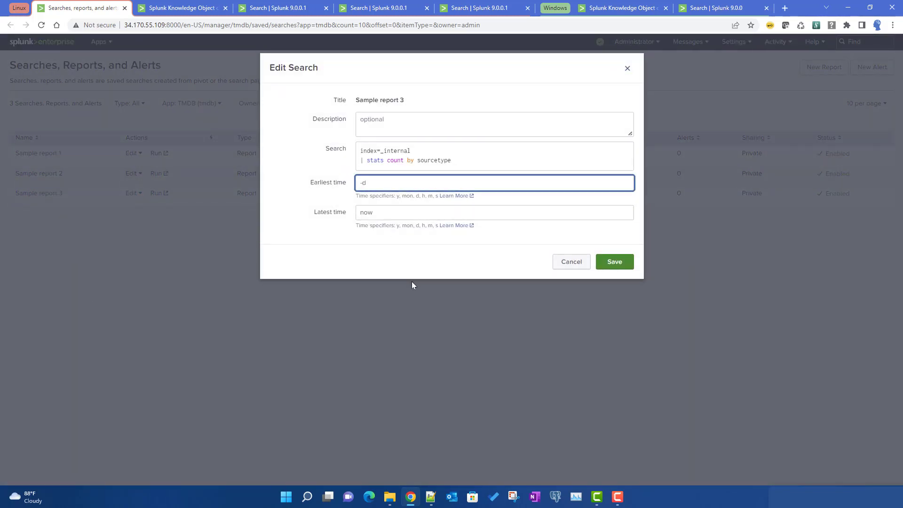
type("3")
- Extend the stats grouping in Sample report 3's search to "sourcetype,hpst" and save the report
left_click(474, 160)
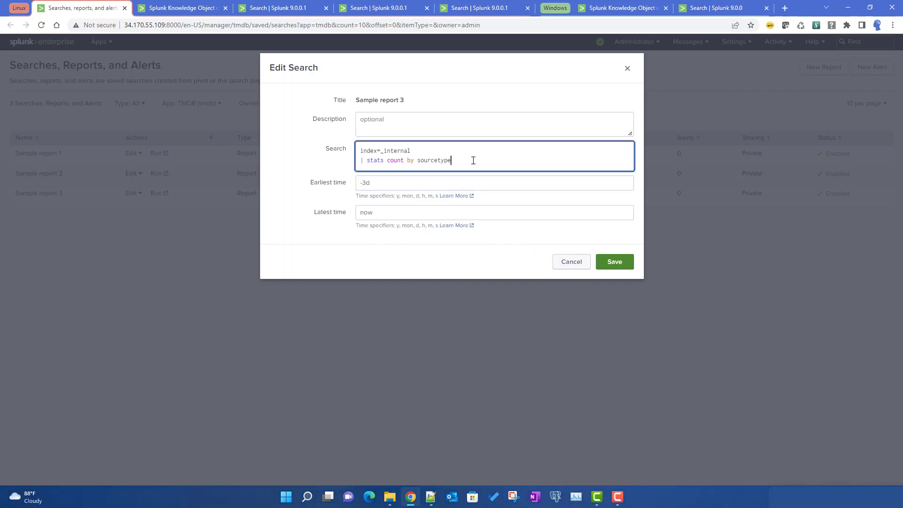
double_click(441, 160)
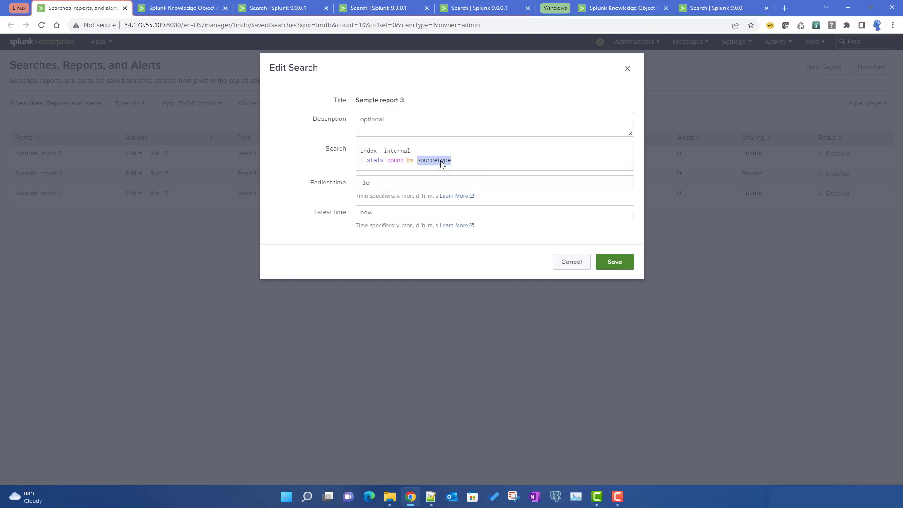
key("ctrl+a")
left_click(441, 161)
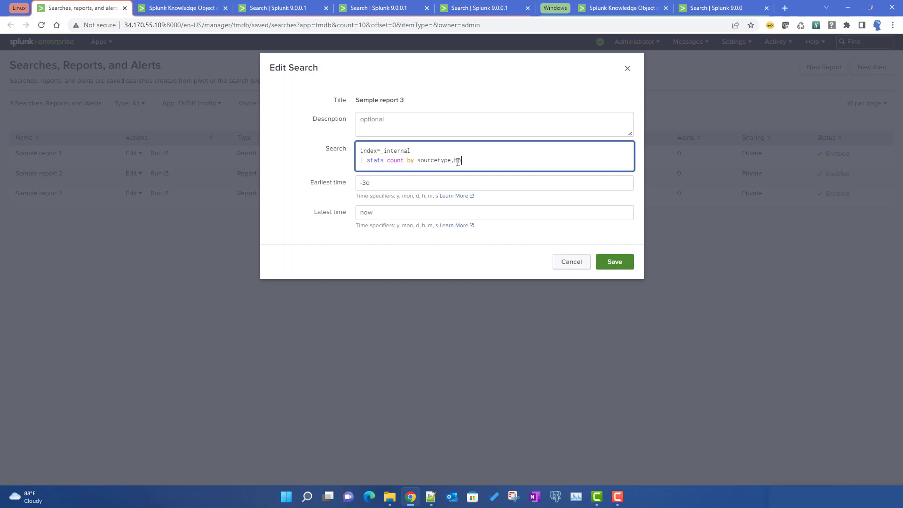
type("os")
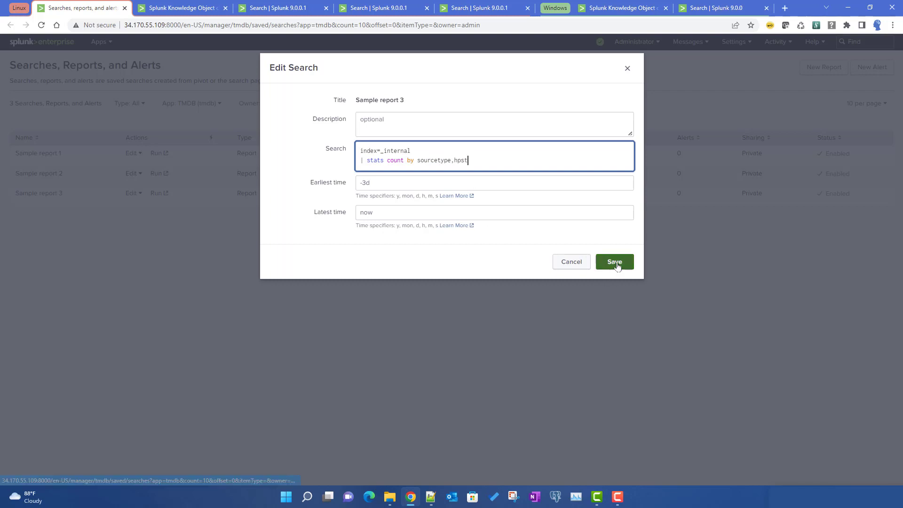
left_click(616, 265)
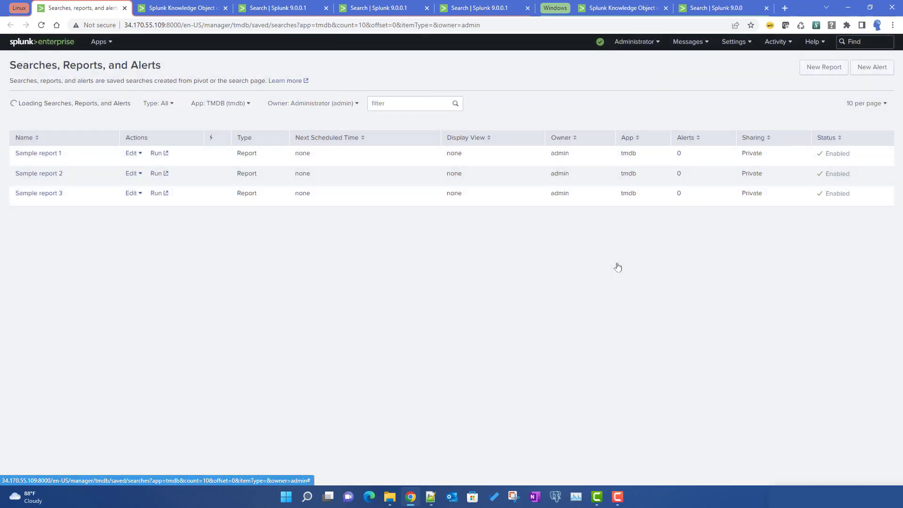
- Edit Sample report 2 to count by "sourcetype,host" with an earliest time of -4d, and save it
left_click(51, 175)
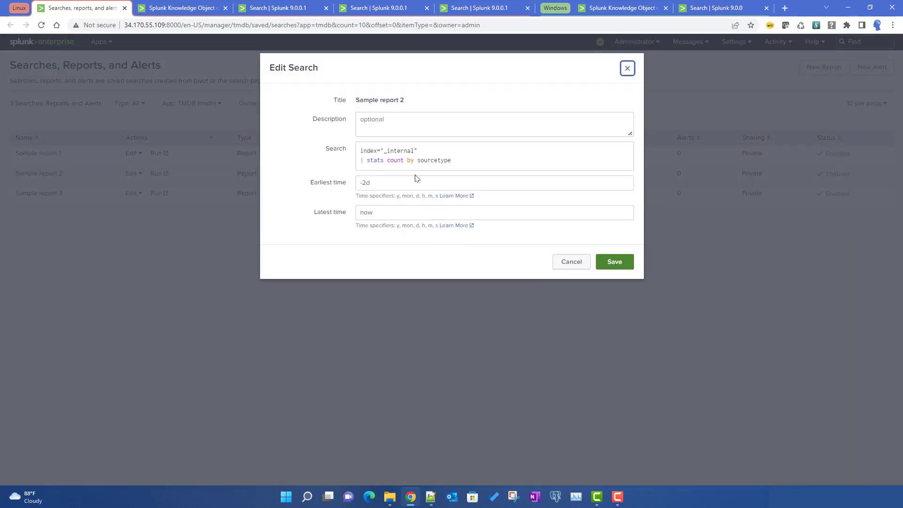
left_click(462, 158)
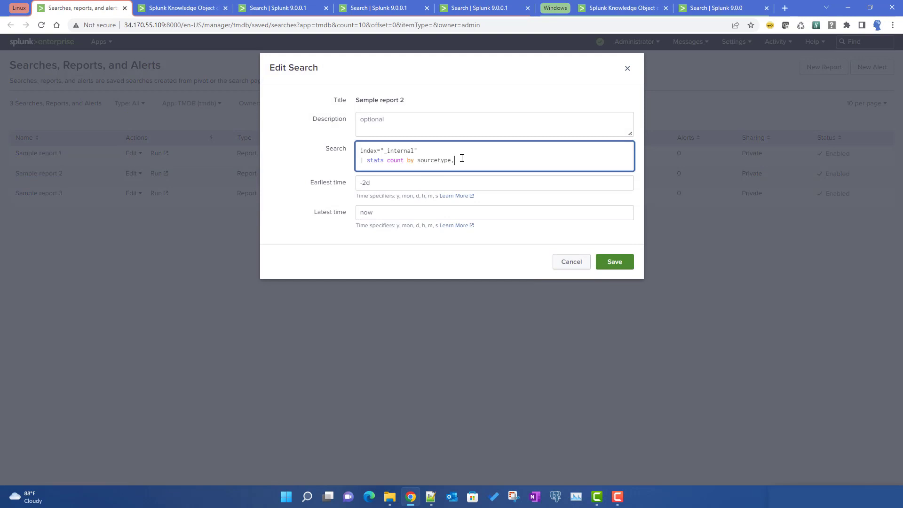
type(",host")
left_click(367, 179)
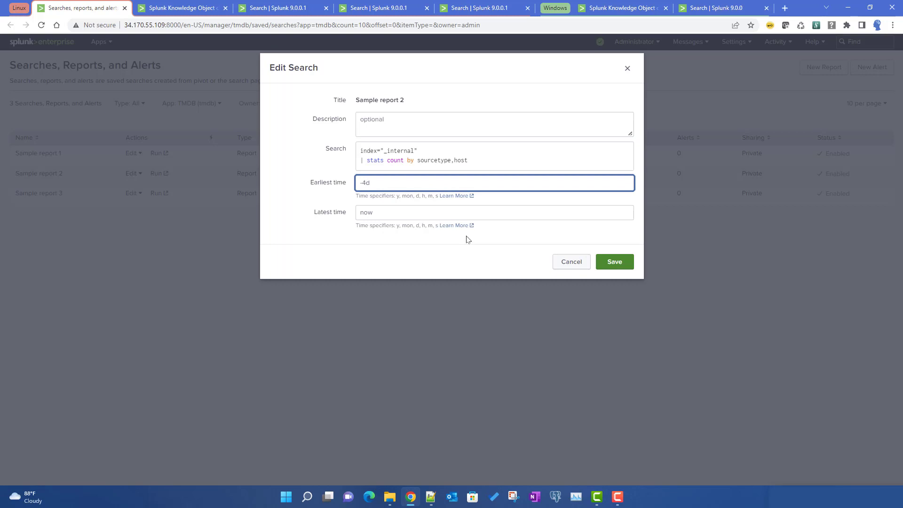
left_click(613, 267)
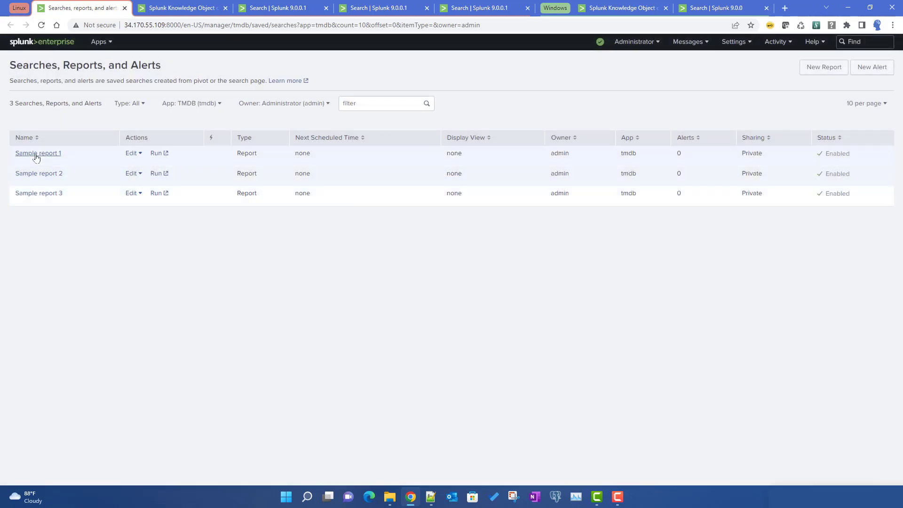
- Edit Sample report 1 to count by "sourcetype,host" with an earliest time of -d, and save it
left_click(36, 156)
left_click(475, 160)
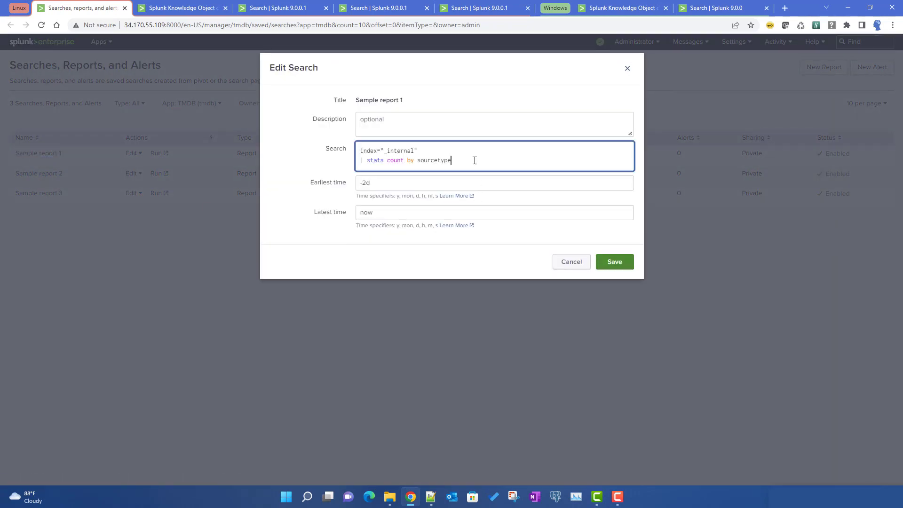
type(",host")
left_click(366, 184)
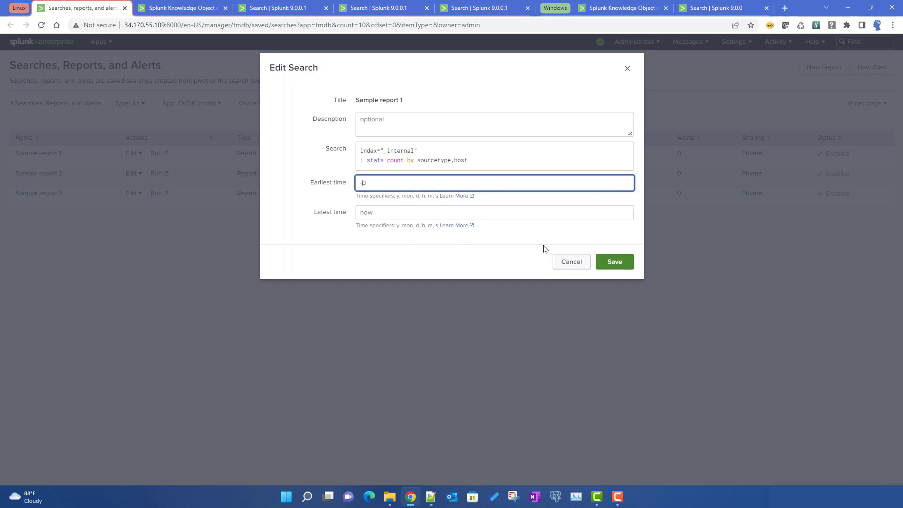
left_click(613, 266)
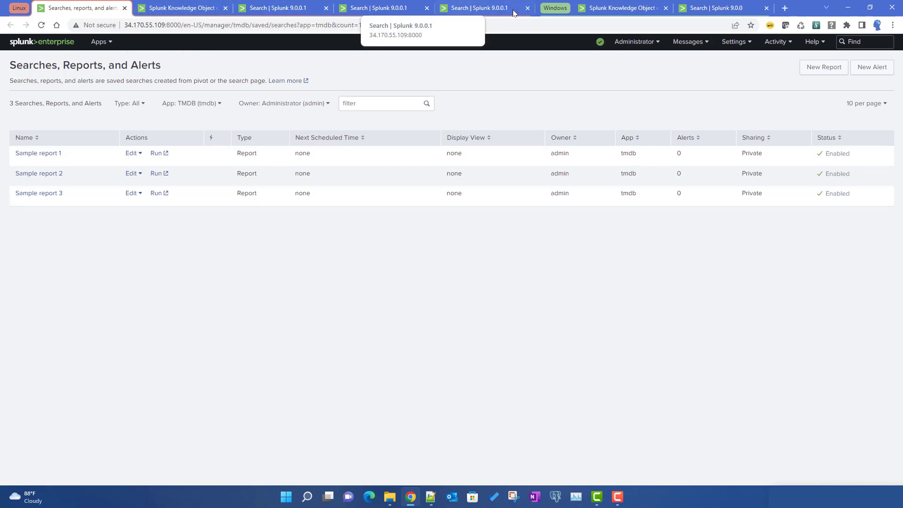
- Rerun the splunkd_ui_access search and the main _configtracker join query over the last 15 minutes
left_click(476, 6)
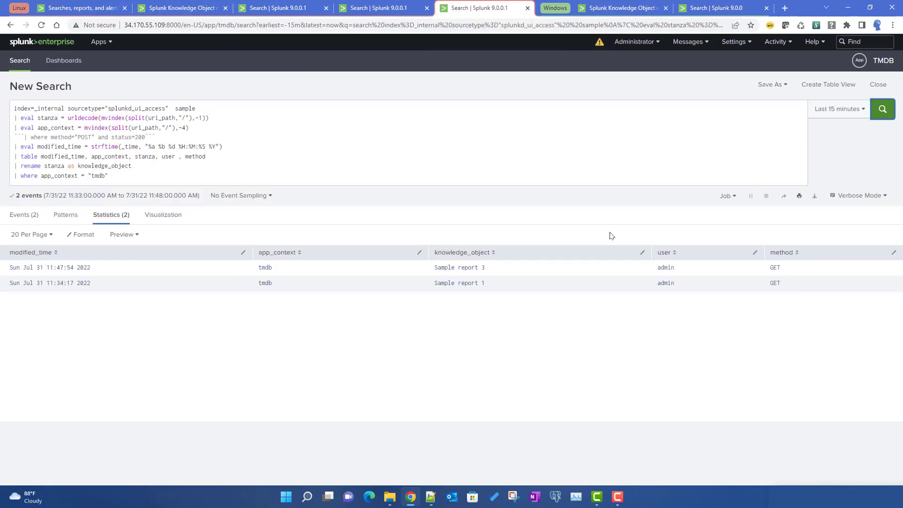
left_click(885, 116)
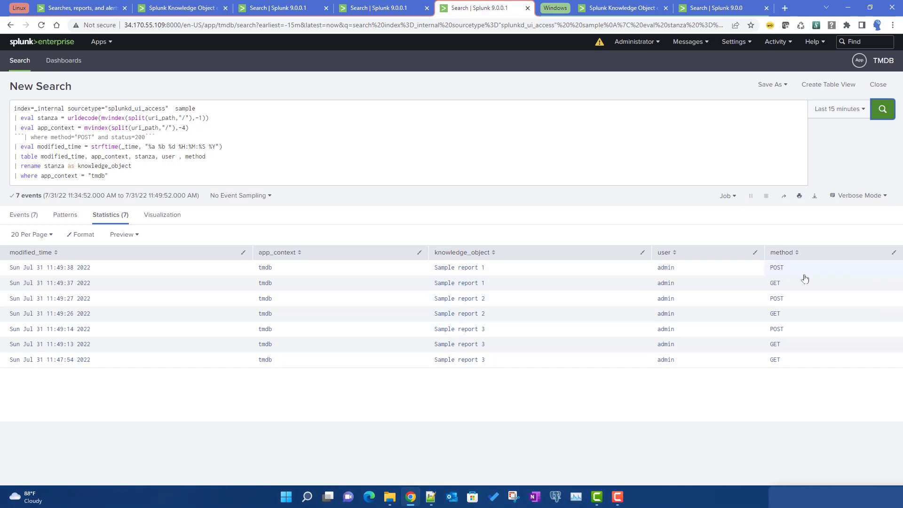
left_click(273, 9)
scroll(349, 204, "up", 3)
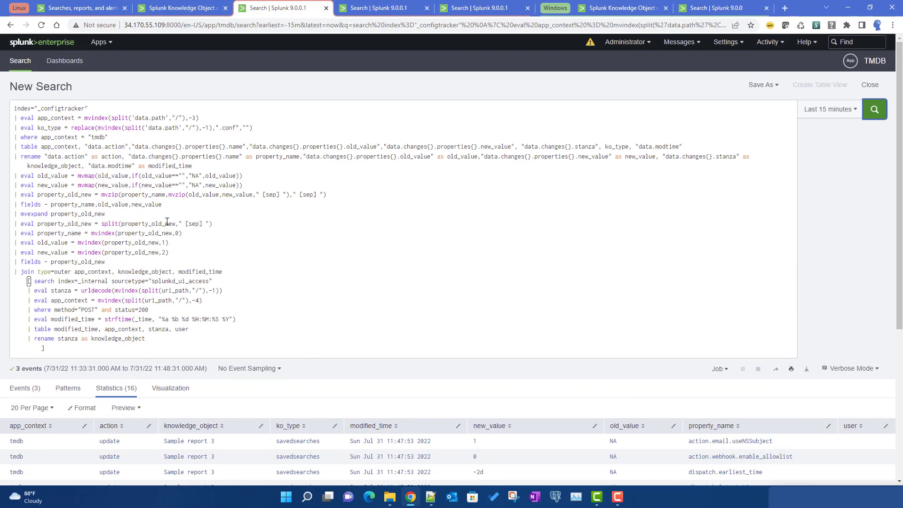
left_click(195, 260)
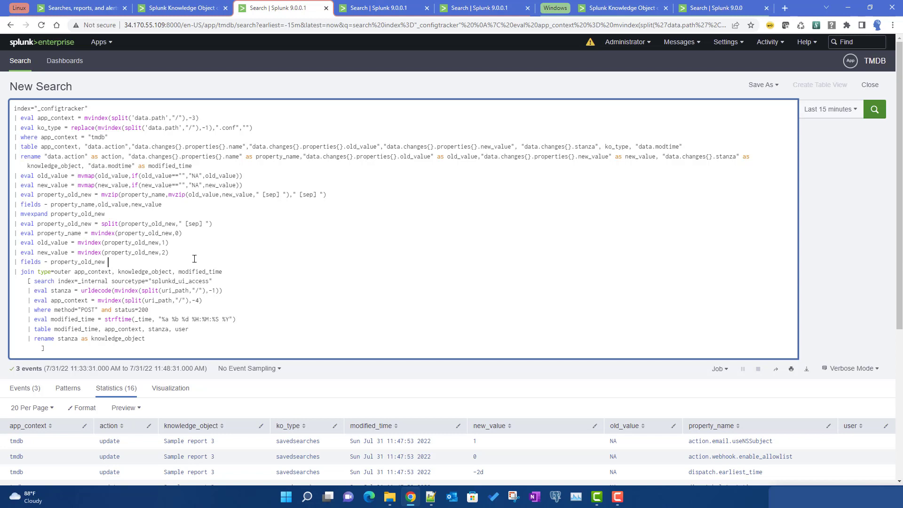
left_click(875, 116)
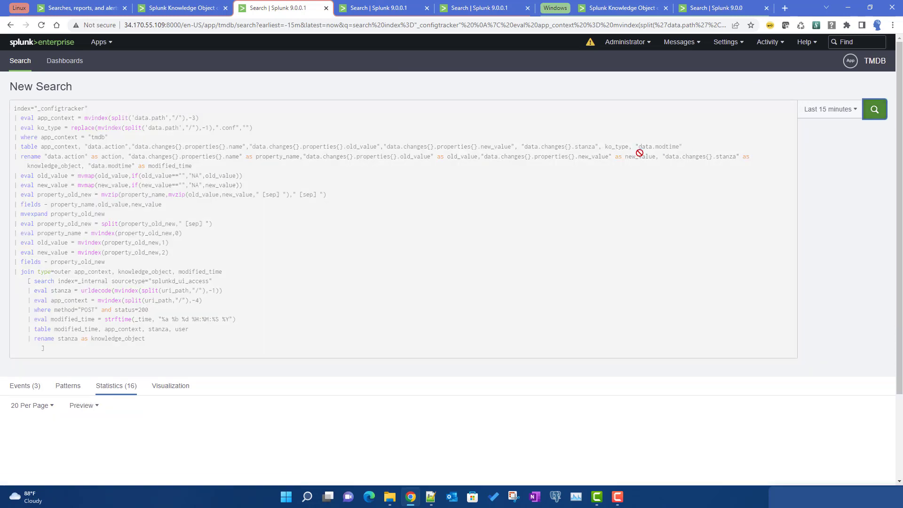
- Examine the user, new_value and old_value columns for the three sample reports across the first two result pages
scroll(852, 320, "down", 4)
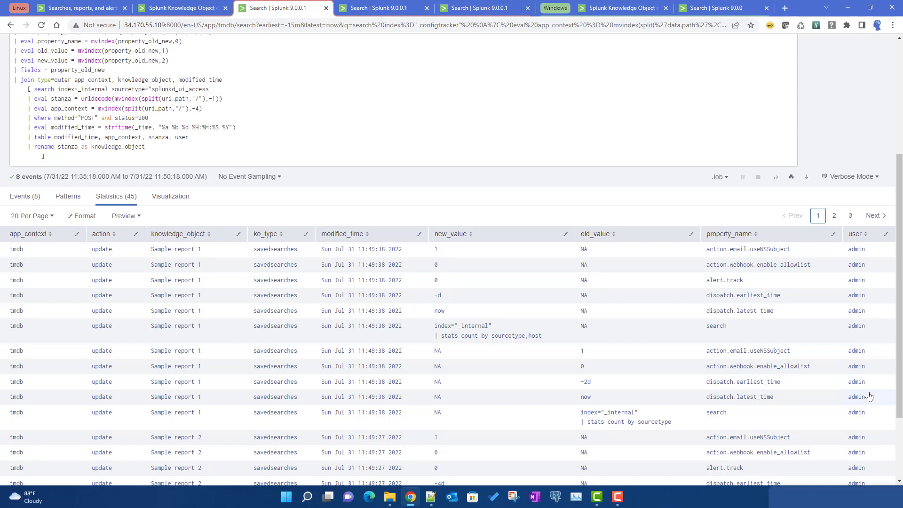
scroll(303, 356, "down", 2)
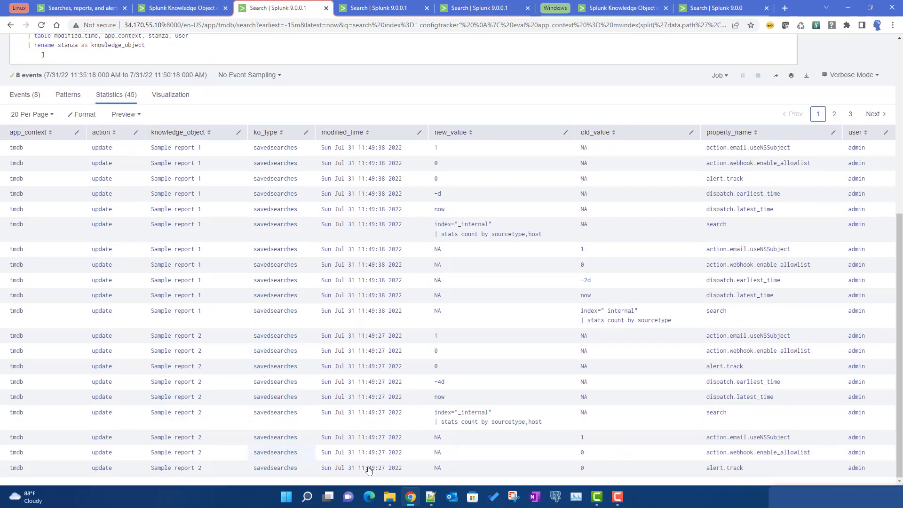
left_click(835, 116)
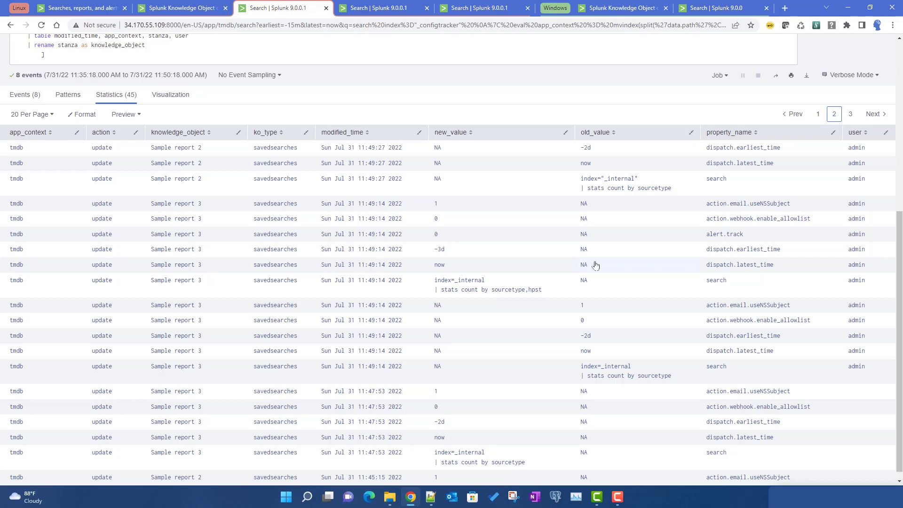
scroll(595, 263, "up", 5)
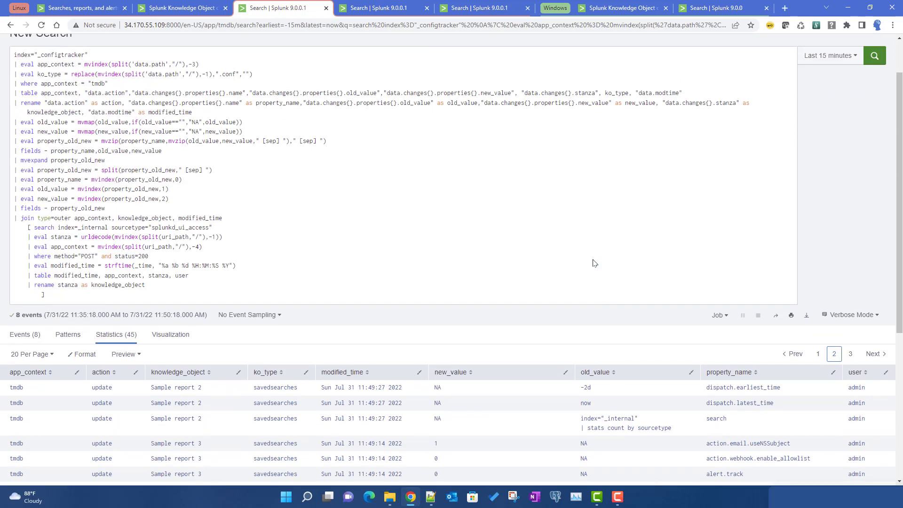
- Cut the unjoined _configtracker query down to its lines through where app_context = "tmdb", and run it to list the raw events
left_click(369, 8)
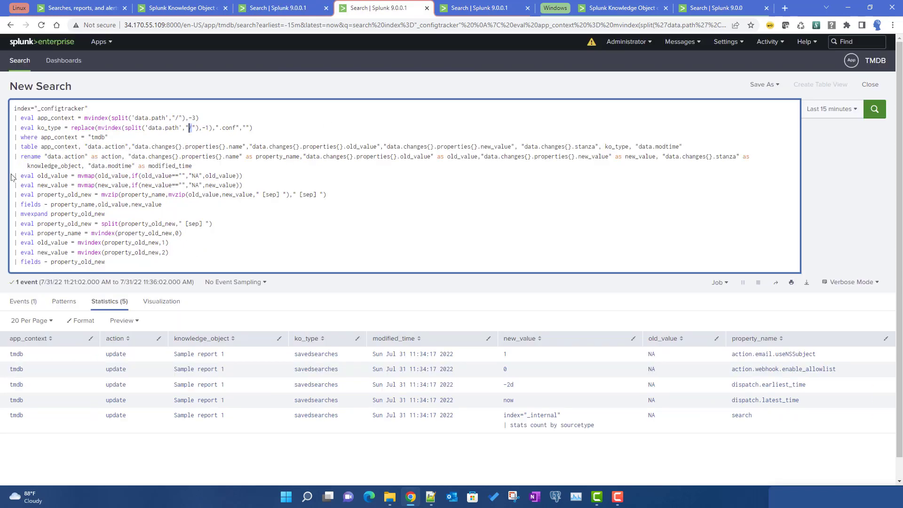
left_click_drag(13, 177, 79, 224)
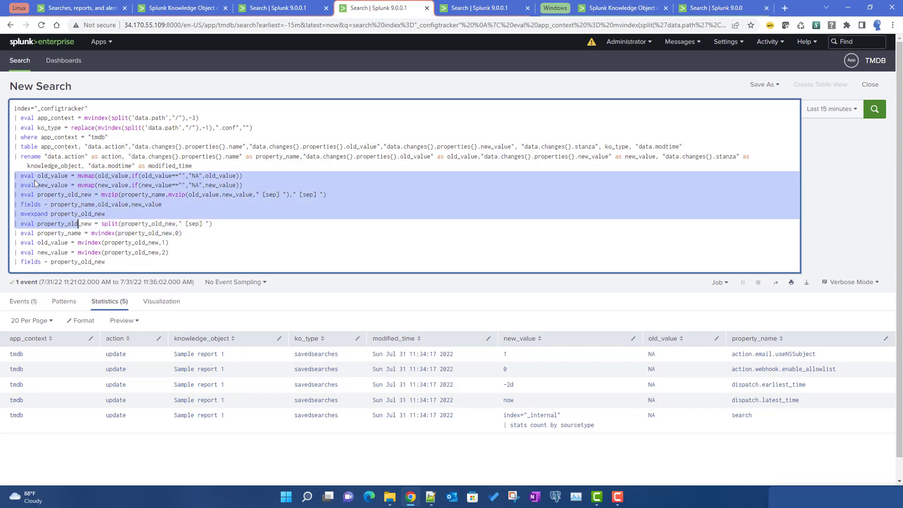
left_click(13, 155)
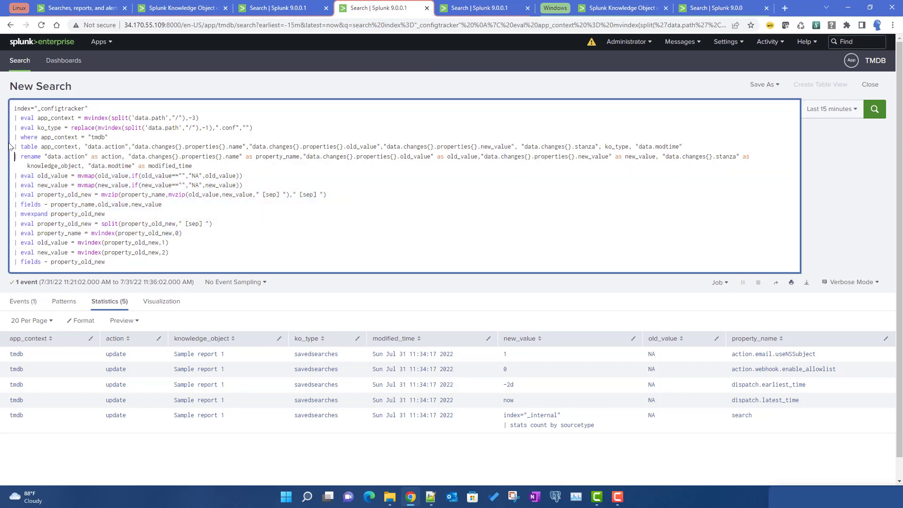
left_click_drag(14, 147, 160, 266)
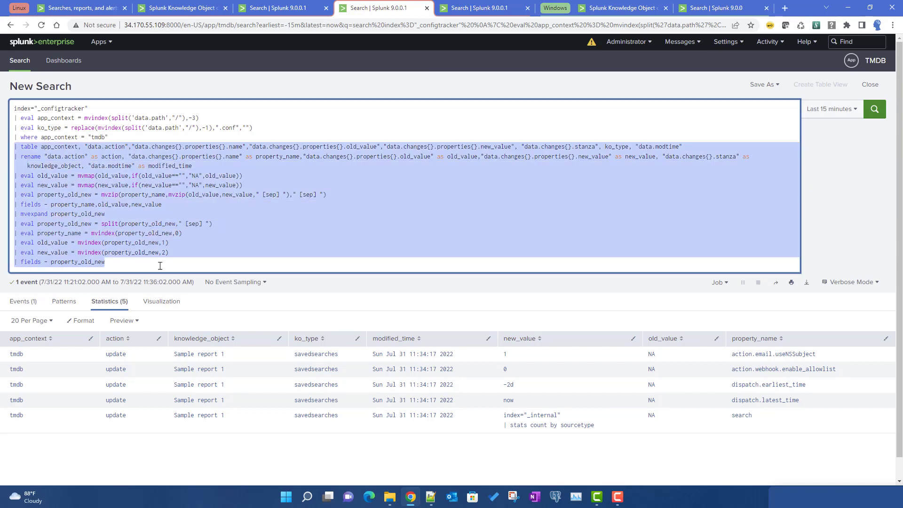
key("BackSpace")
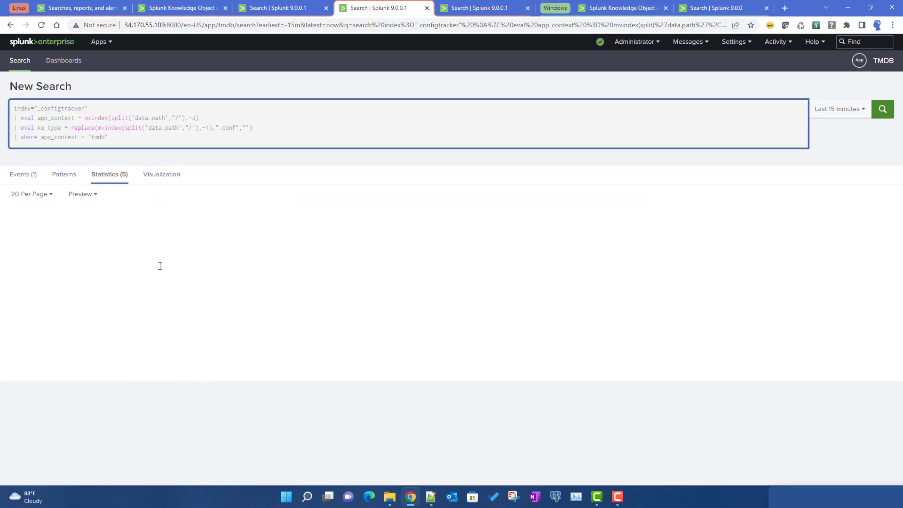
key("Return")
scroll(247, 175, "down", 3)
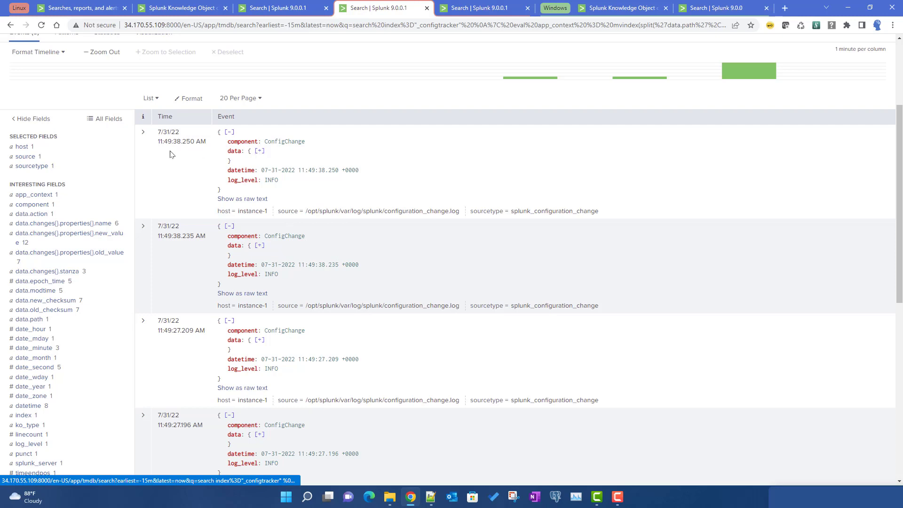
- Compare the first page of the joined query's results with the raw _configtracker events
left_click(259, 8)
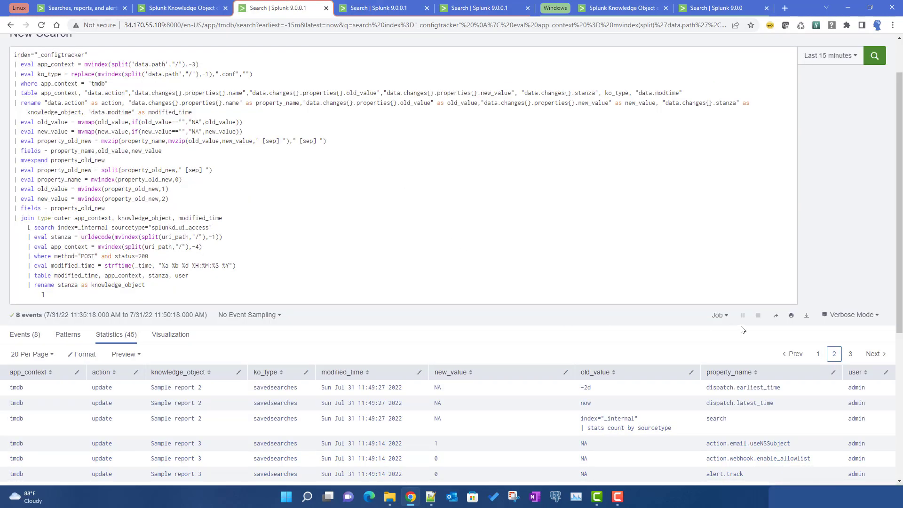
left_click(819, 354)
scroll(510, 358, "down", 3)
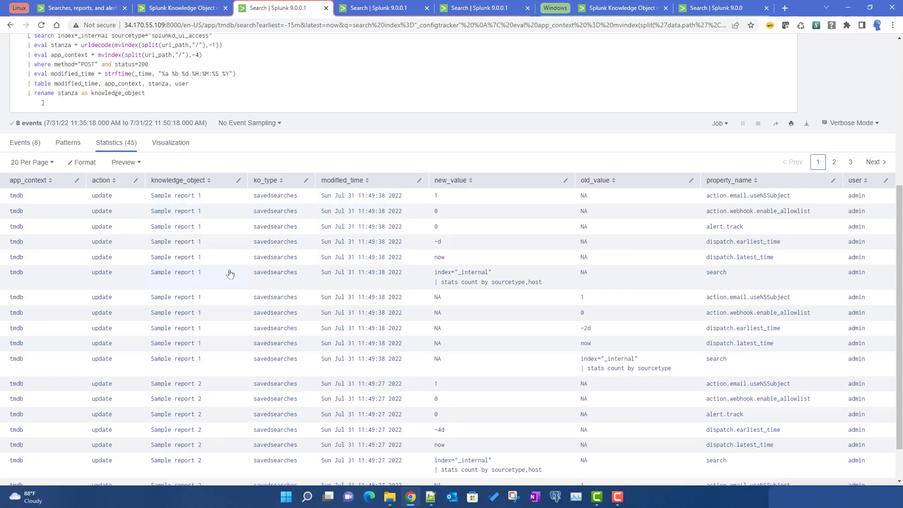
left_click(367, 8)
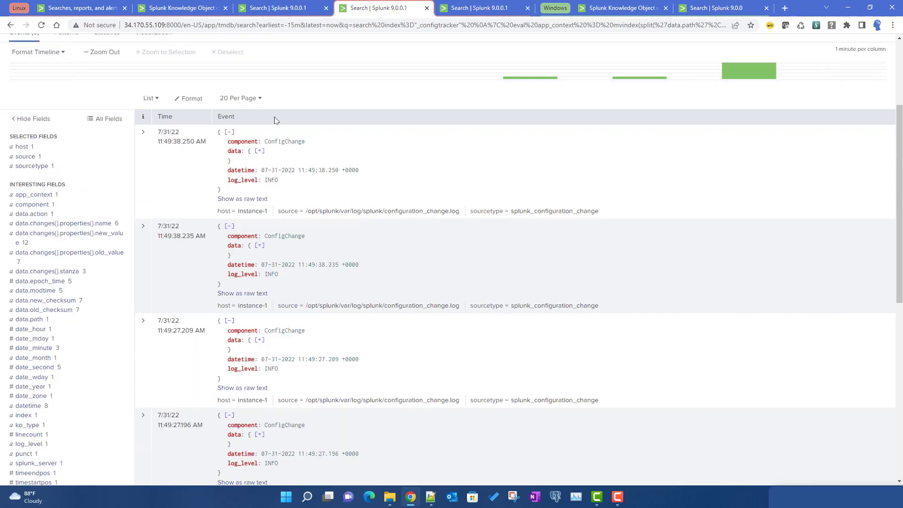
left_click(275, 8)
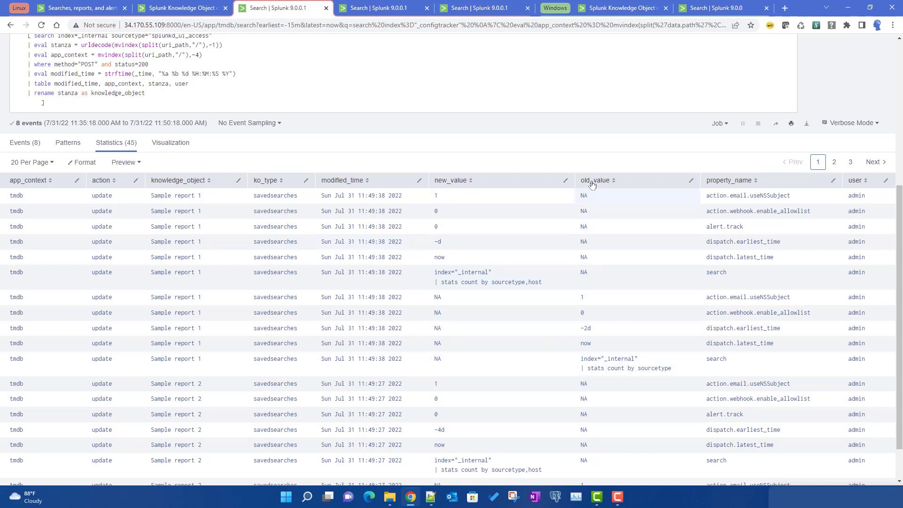
- Expand the data and changes of the newest raw _configtracker event to check its stanza name
left_click(364, 11)
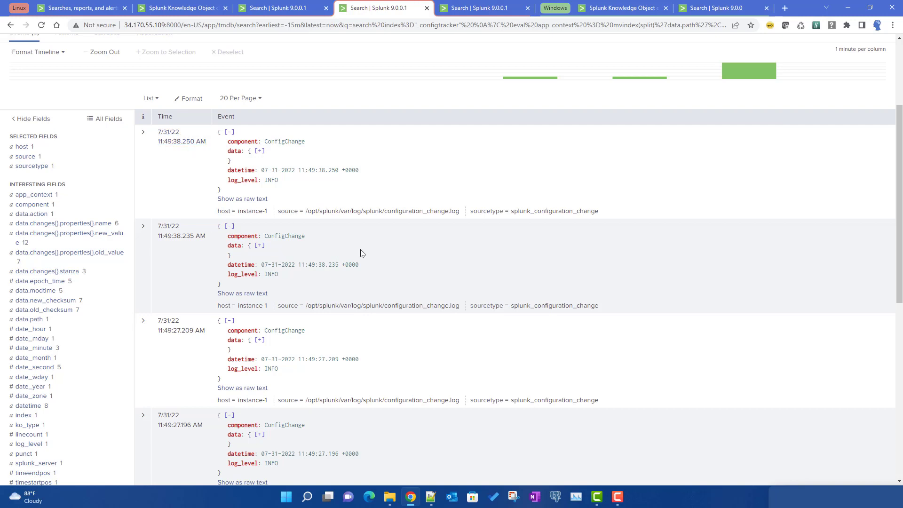
left_click(258, 152)
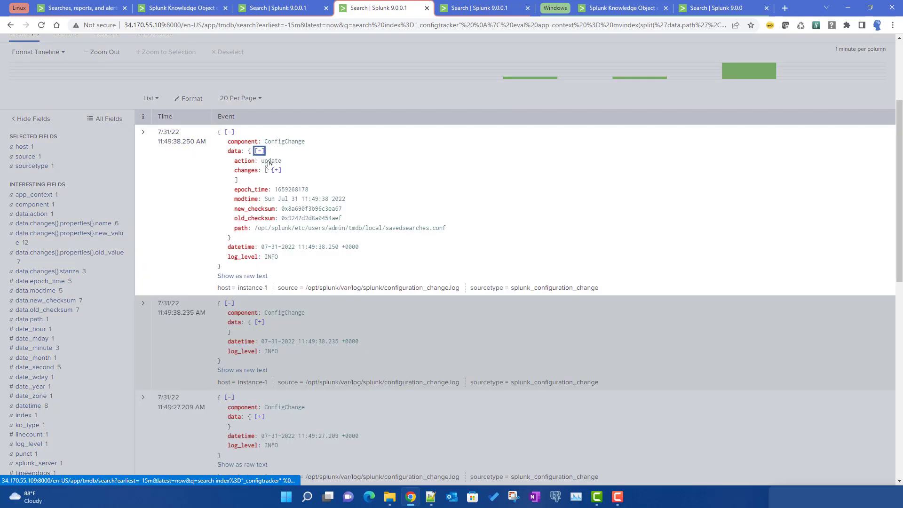
left_click(277, 171)
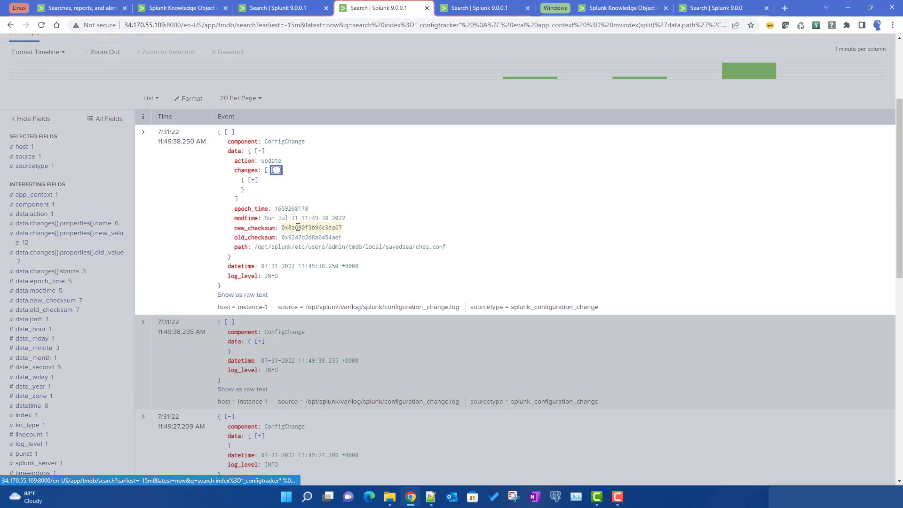
left_click(253, 181)
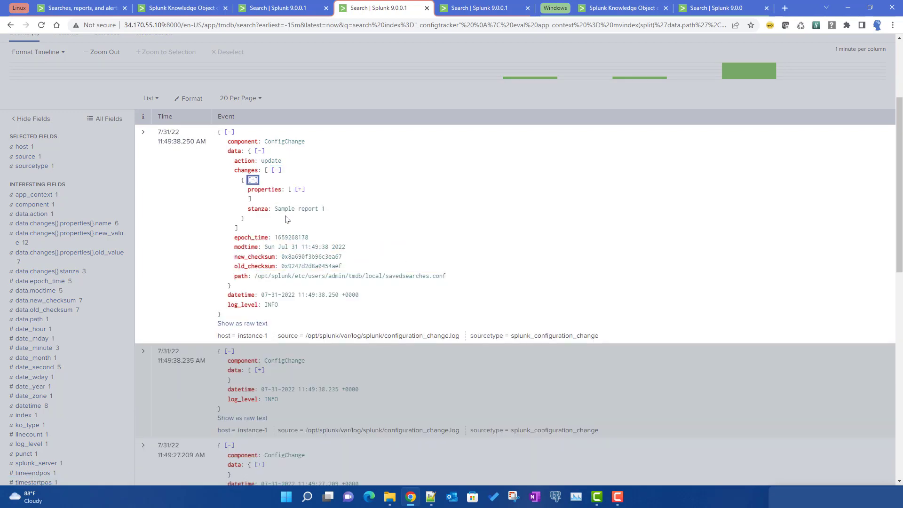
left_click_drag(273, 209, 327, 210)
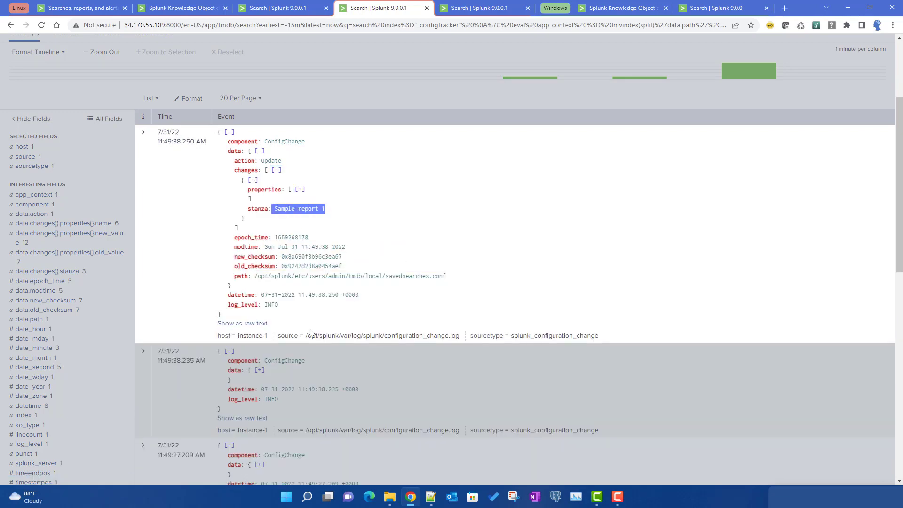
- Expand the data and changes of the second-newest raw event to check its stanza name
left_click(259, 371)
left_click(277, 390)
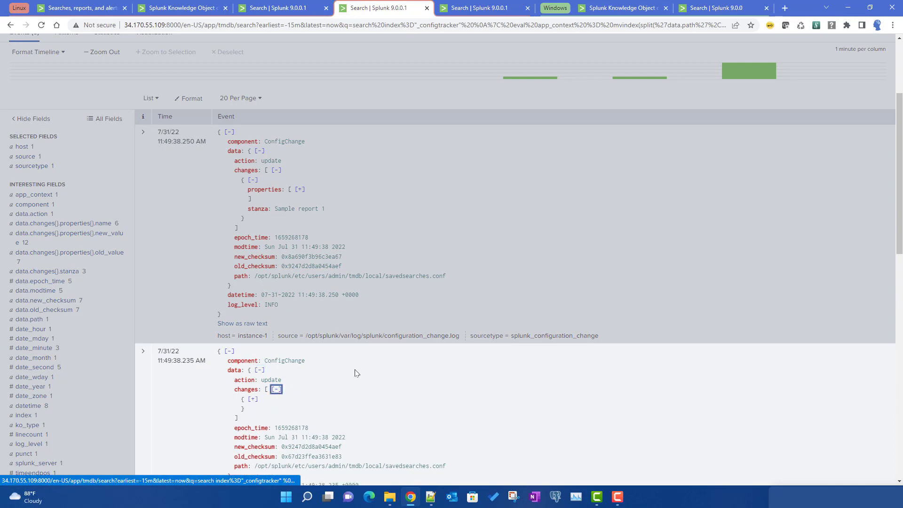
scroll(356, 373, "down", 3)
left_click(252, 252)
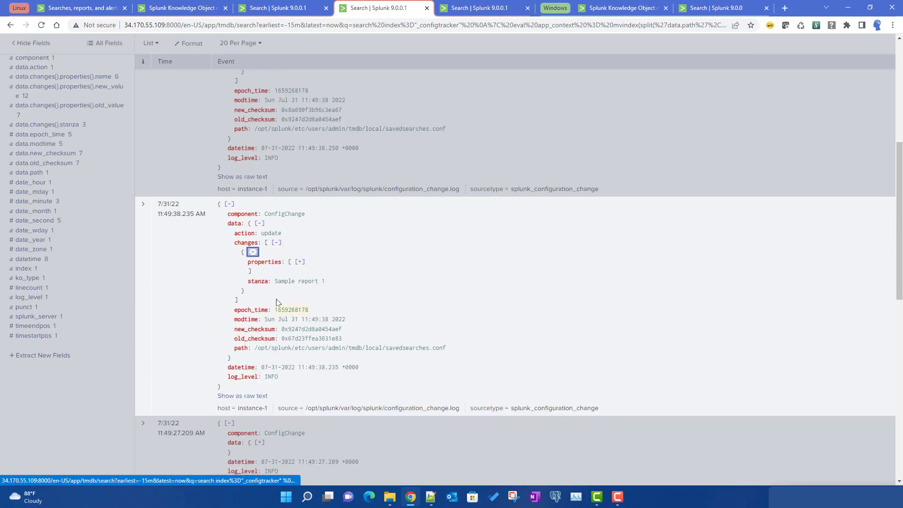
left_click_drag(269, 281, 342, 288)
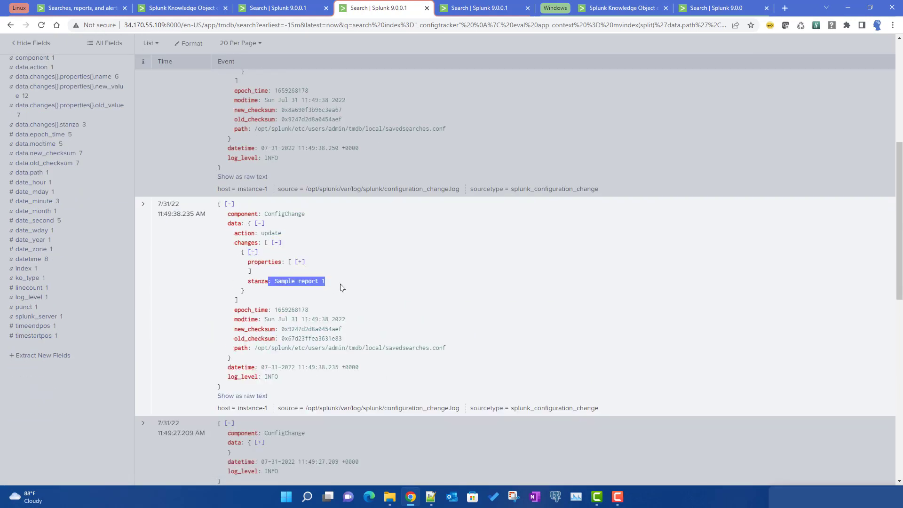
- Expand every property of the second-newest event and compare the new and old values with the joined query's table
left_click(300, 262)
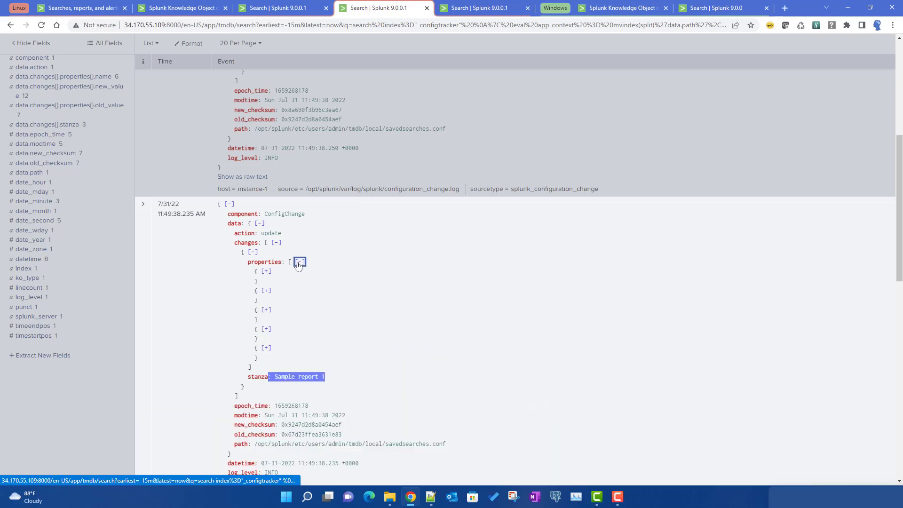
left_click(265, 348)
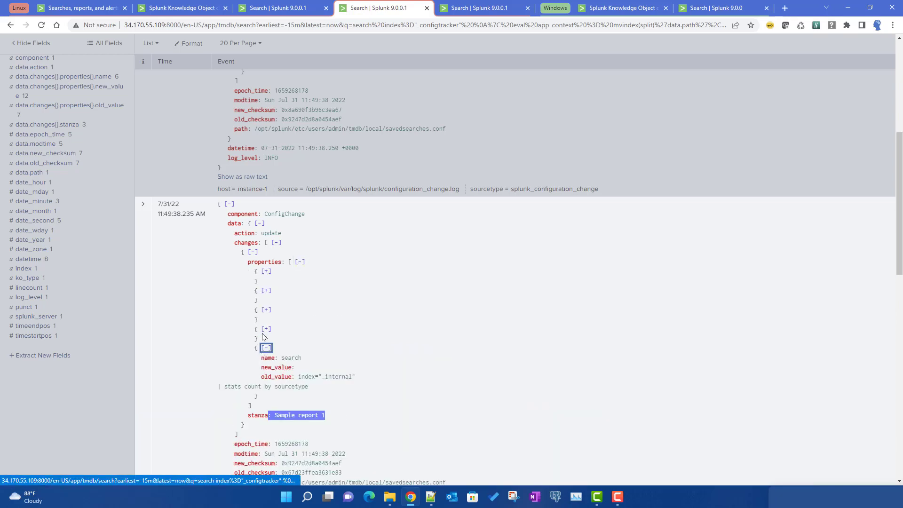
left_click(267, 329)
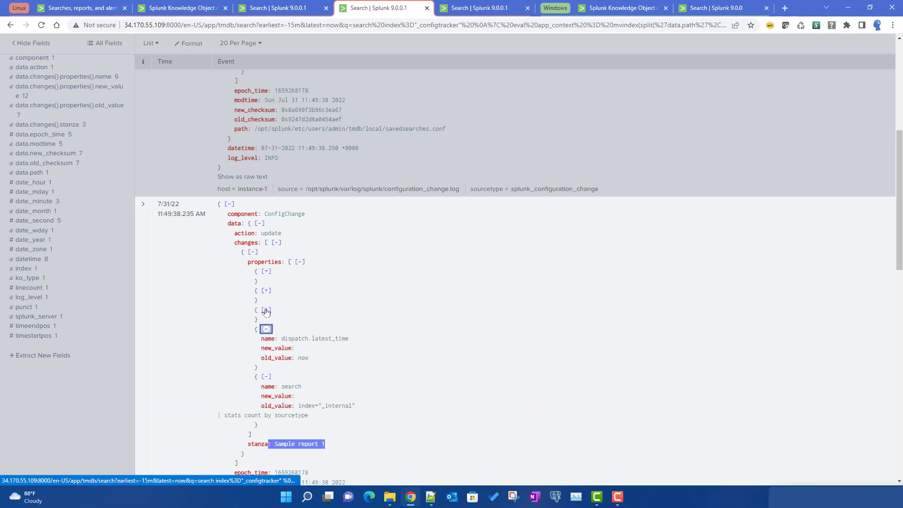
left_click(266, 310)
left_click(267, 291)
left_click(267, 272)
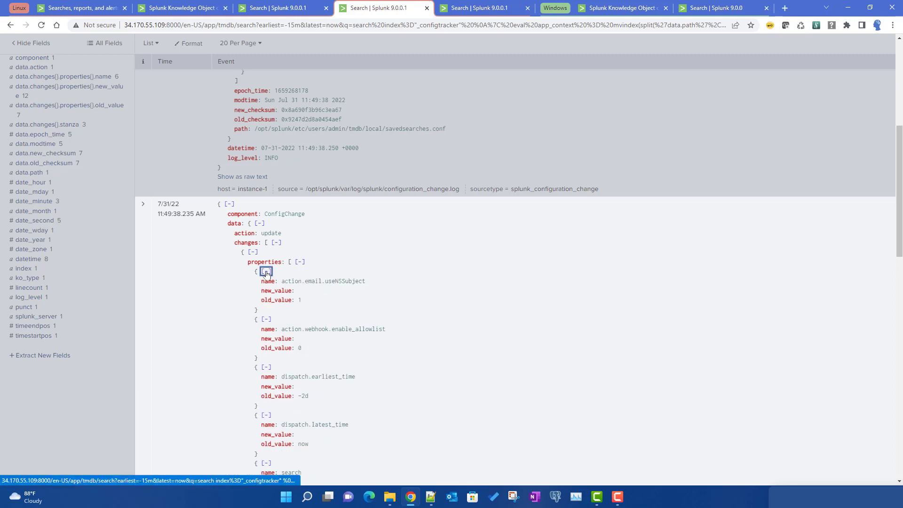
left_click(277, 7)
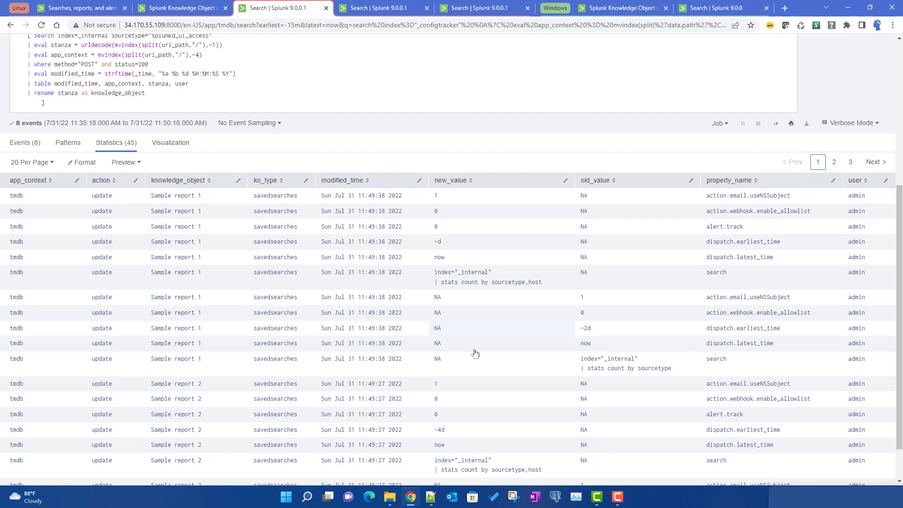
- Expand every property of the newest raw _configtracker event and compare its new and old values with the joined query's table
left_click(381, 12)
scroll(351, 267, "up", 3)
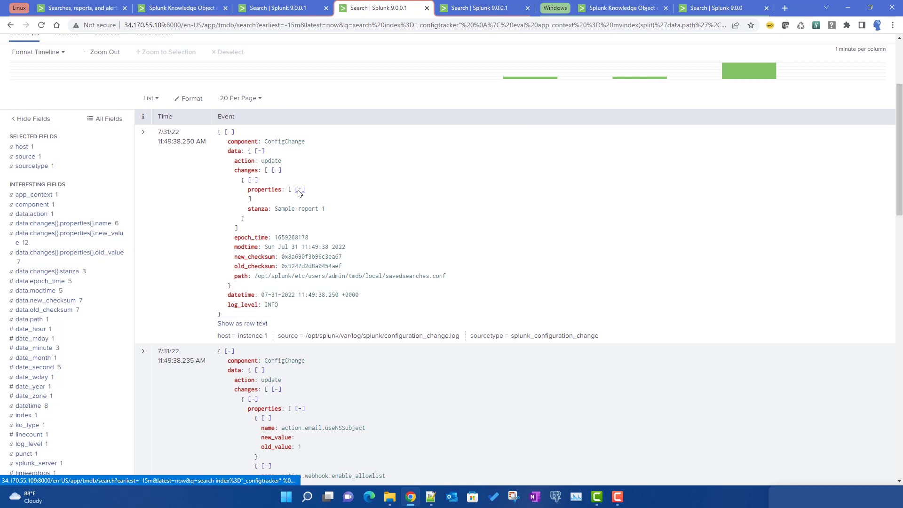
left_click(300, 189)
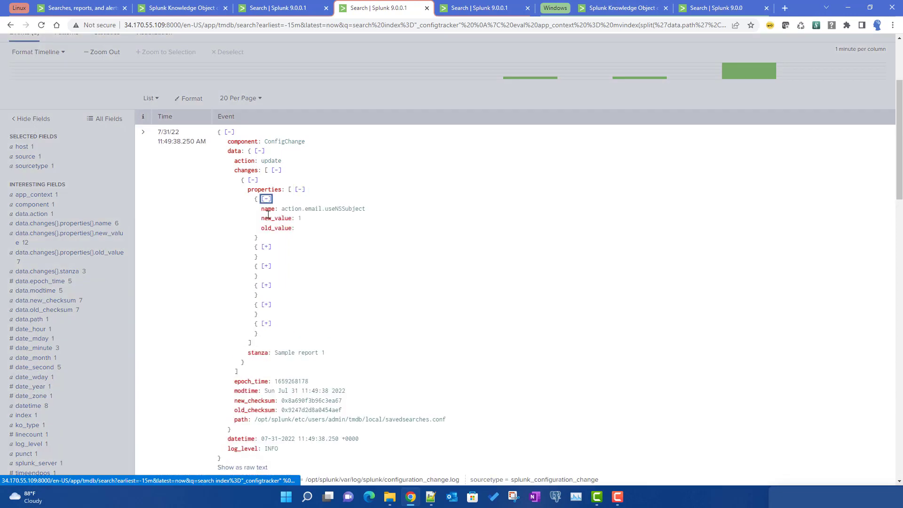
left_click(267, 247)
left_click(266, 295)
left_click(266, 343)
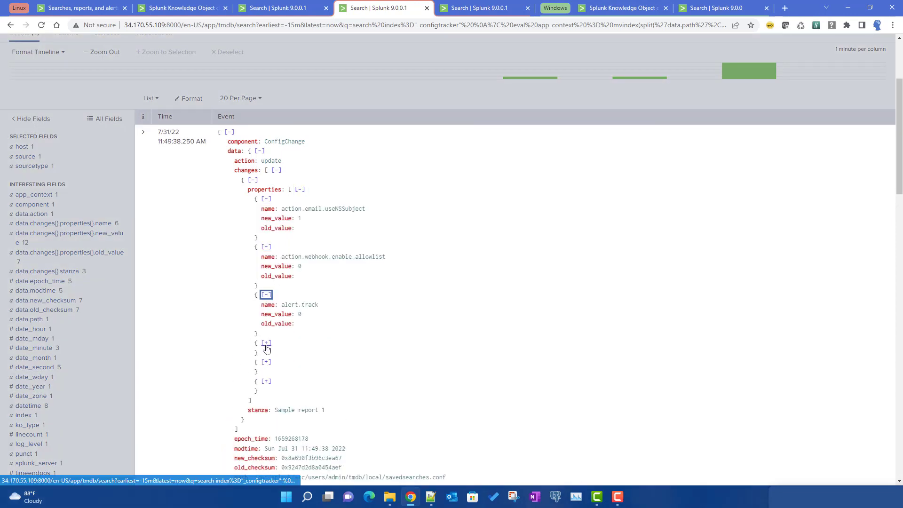
left_click(266, 391)
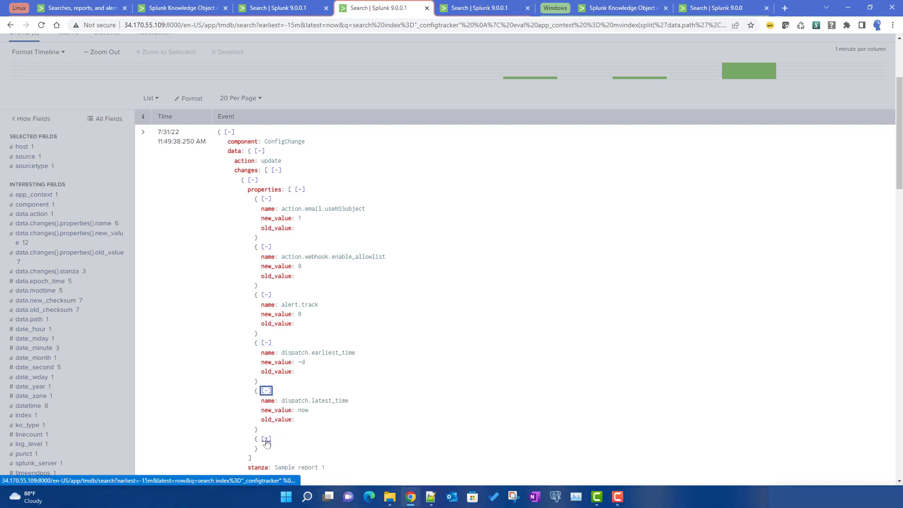
left_click(266, 439)
scroll(384, 389, "down", 3)
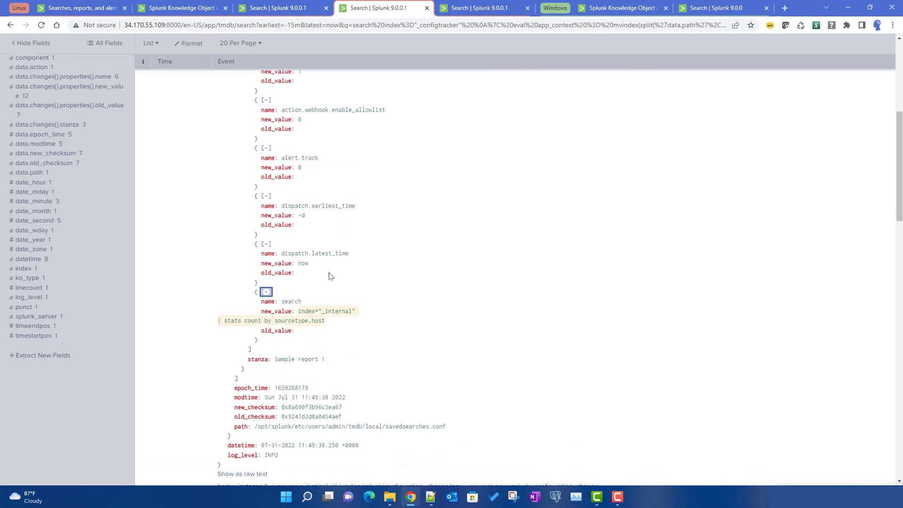
left_click(267, 8)
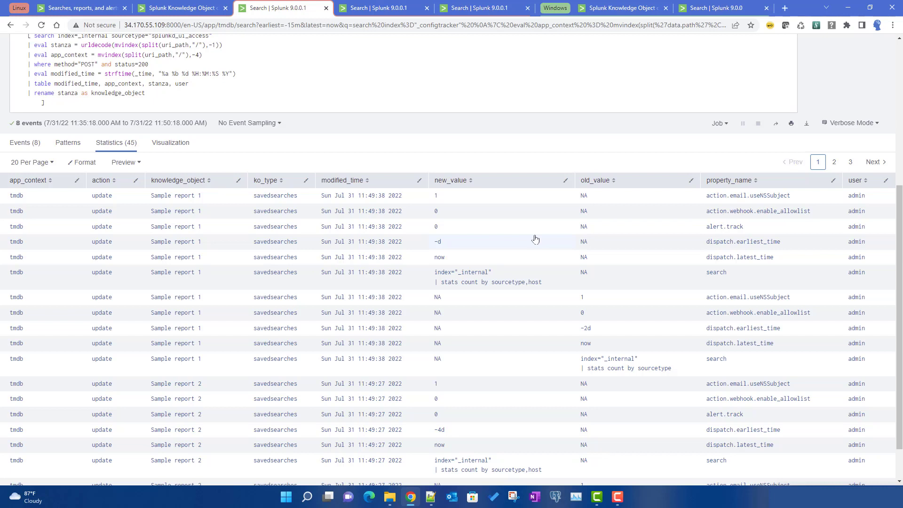
- On the Windows Splunk instance, open Searches, reports, and alerts in a separate browser tab placed before the search tab
left_click(617, 8)
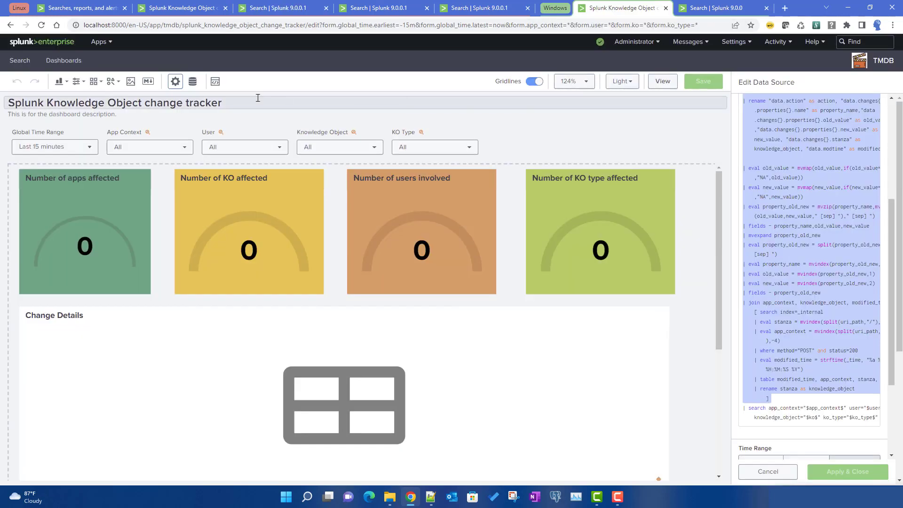
left_click(722, 9)
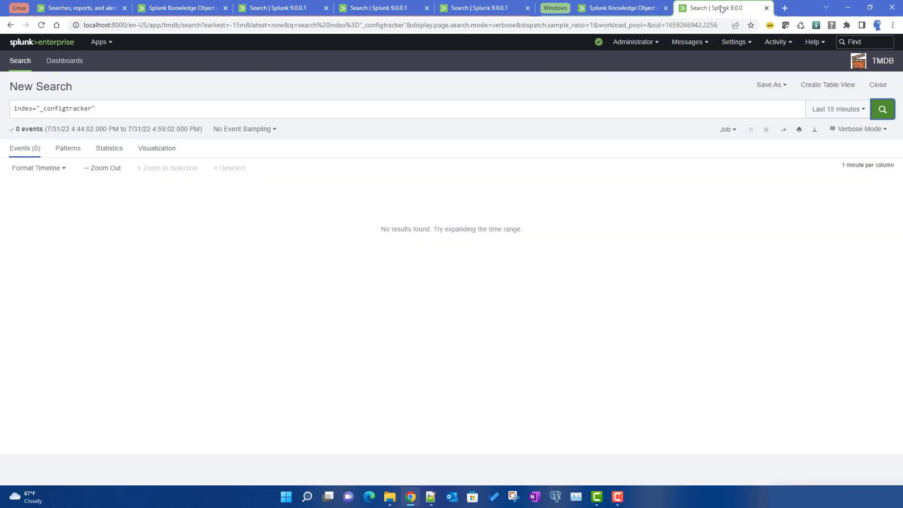
left_click(735, 41)
right_click(738, 81)
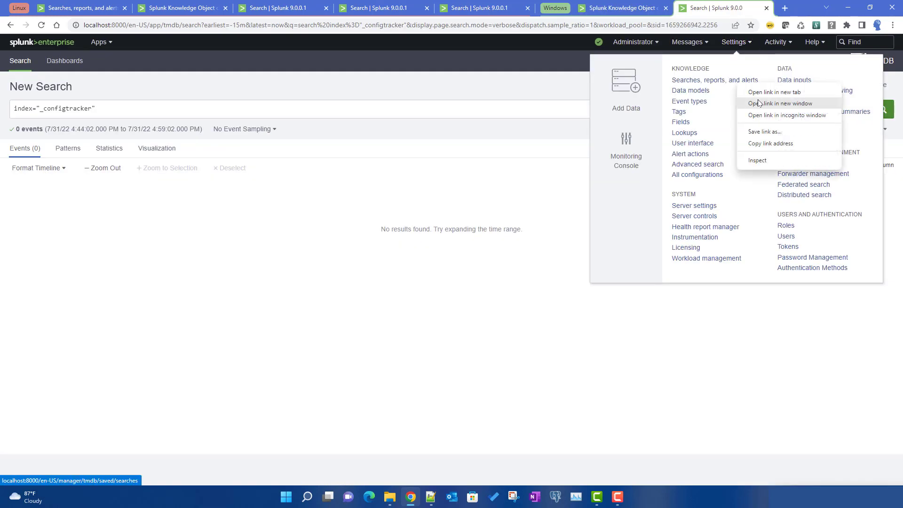
left_click(767, 93)
left_click(716, 8)
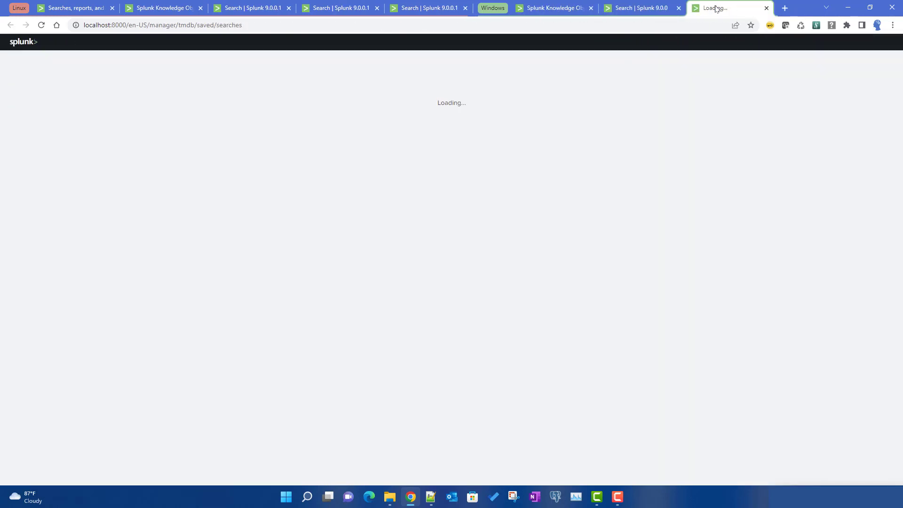
left_click_drag(715, 8, 630, 10)
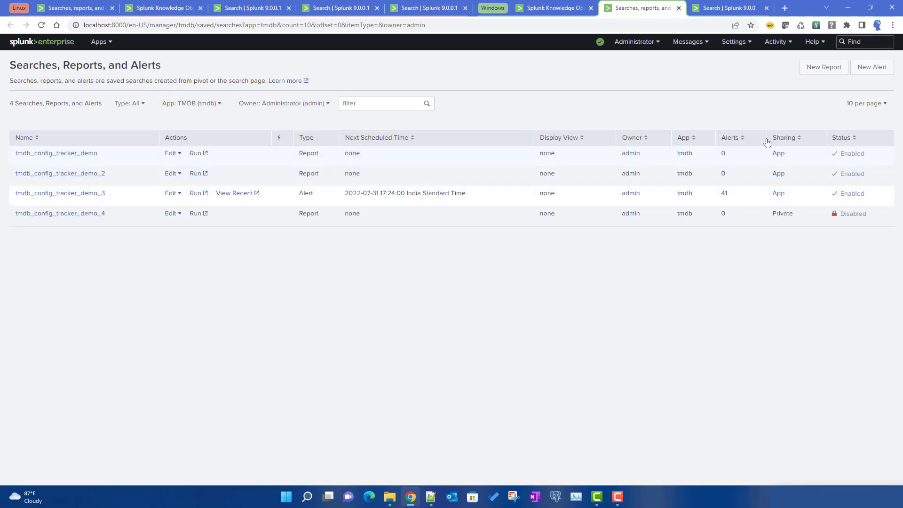
- Start a Windows report titled "Sample report win 1" and copy the search query from "Sample report 1" on the Linux instance
left_click(824, 67)
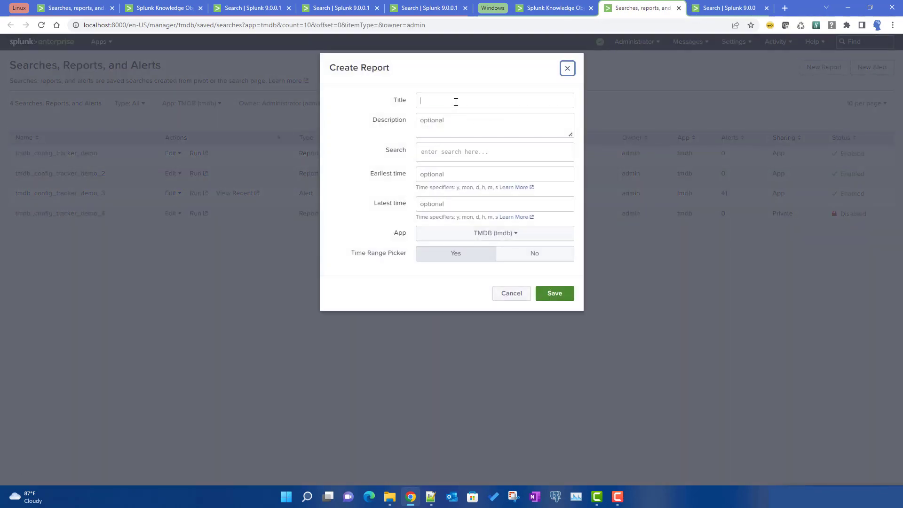
left_click(456, 103)
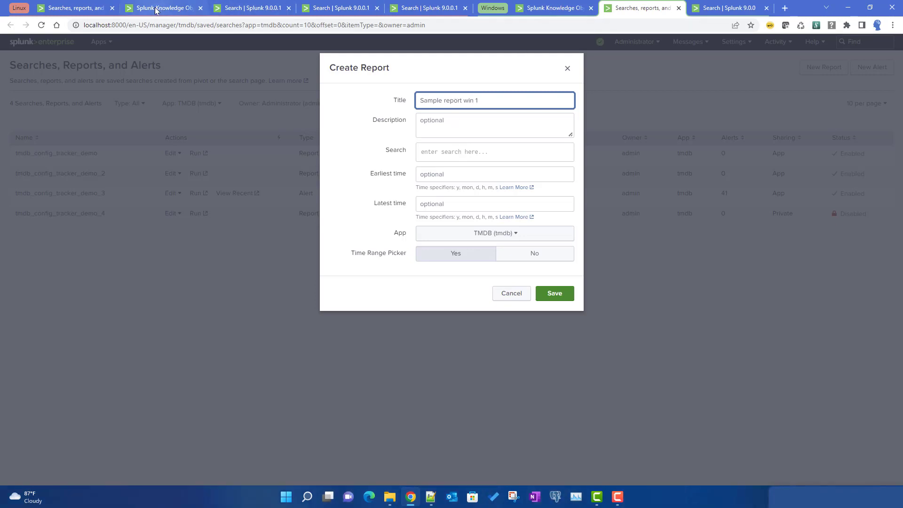
left_click(55, 10)
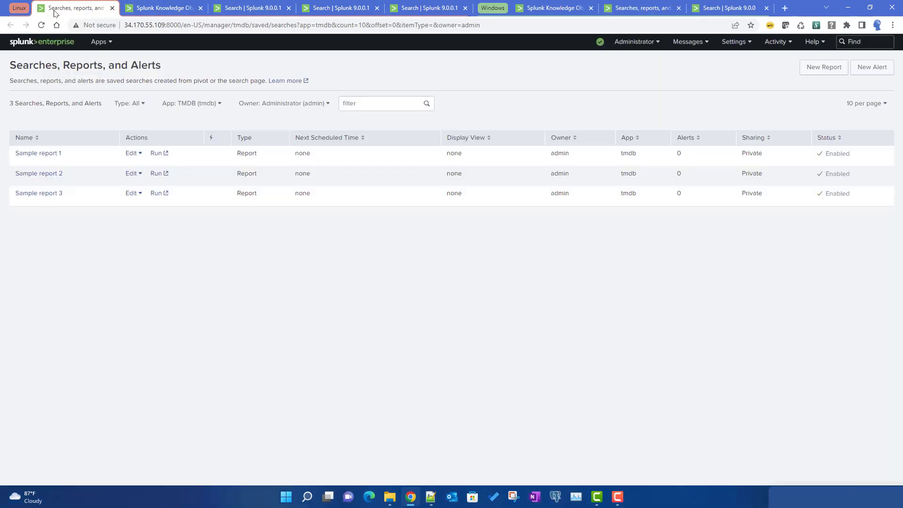
left_click(38, 154)
left_click(473, 163)
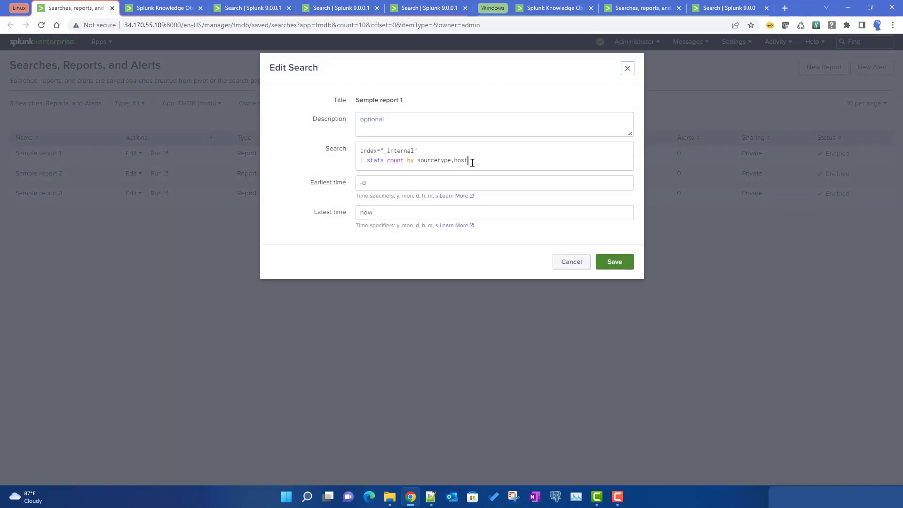
left_click_drag(472, 163, 308, 137)
key("ctrl+c")
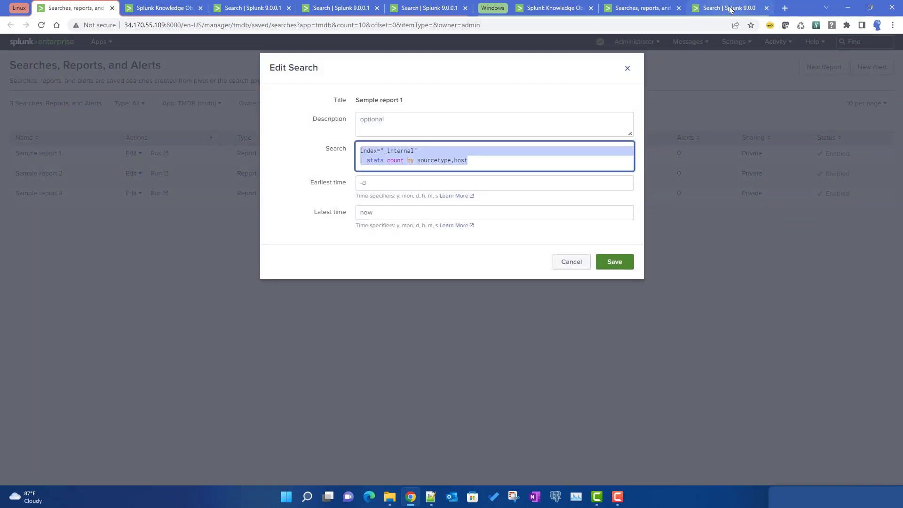
- Paste the copied query into the Windows report's search and remove host, leaving index="_internal" | stats count by sourcetype
left_click(694, 11)
left_click(640, 8)
left_click(462, 155)
key("ctrl+v")
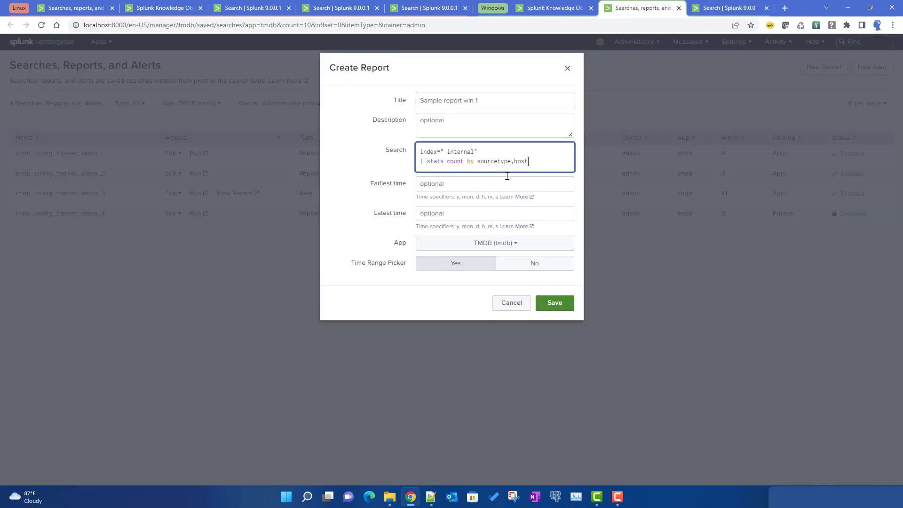
key("BackSpace")
- Set the report's earliest time to -2d and latest time to now, and save it
left_click(483, 184)
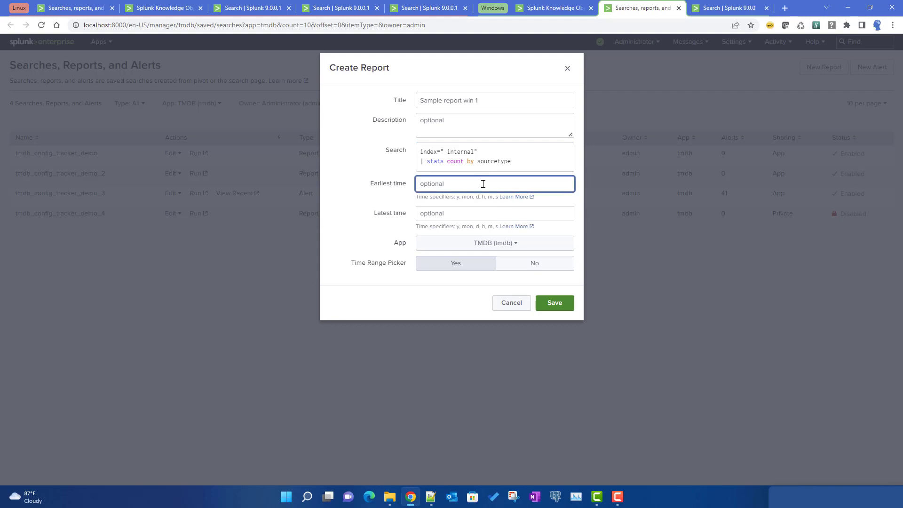
type("-2d")
left_click(482, 212)
type("now")
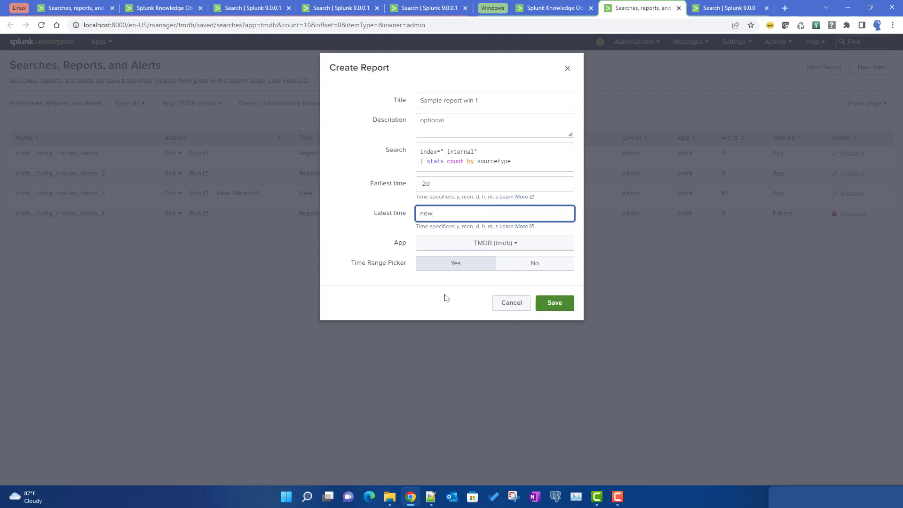
left_click(568, 308)
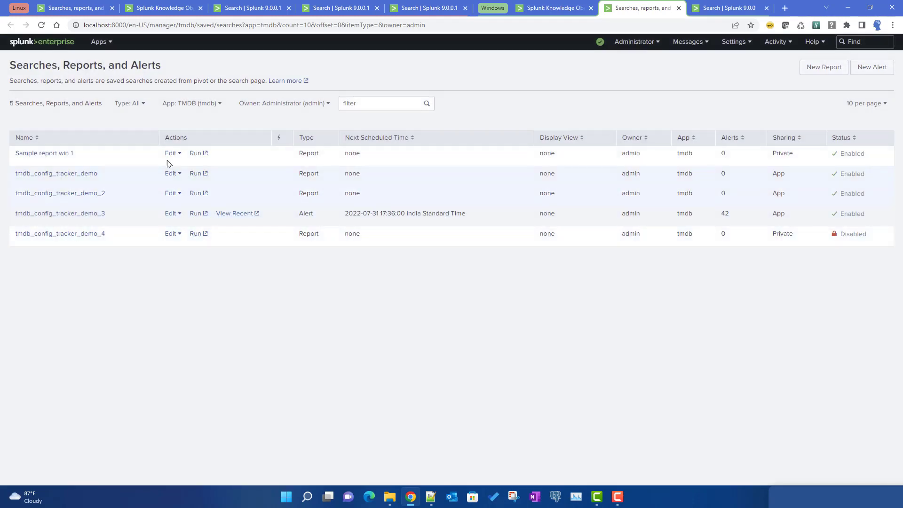
- Start another report titled "Sample report win 2" with the copied query index="_internal" | stats count by sourcetype,host as its search
left_click(824, 68)
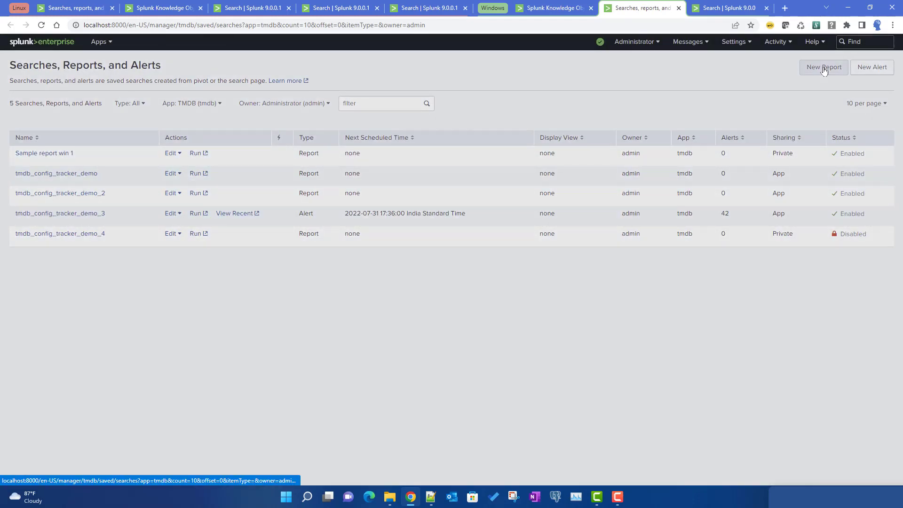
left_click(459, 98)
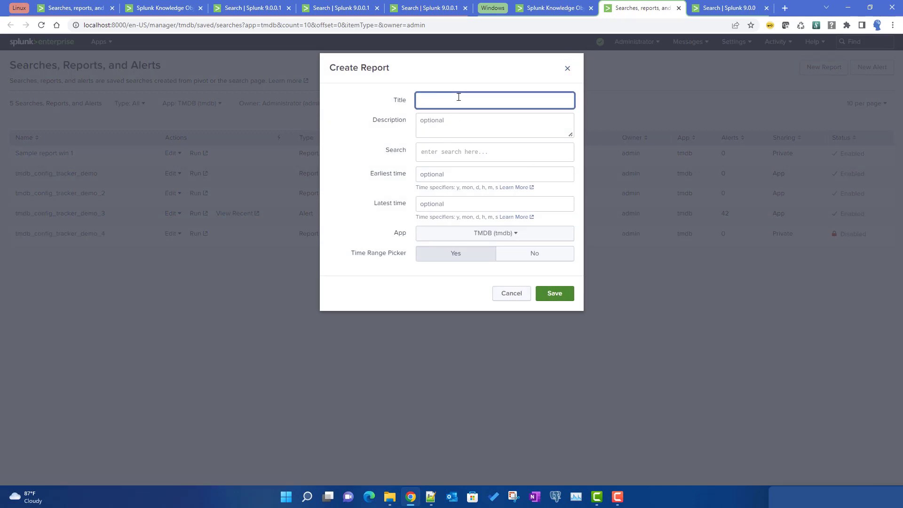
type("Sa")
left_click(432, 160)
key("ctrl+v")
double_click(518, 160)
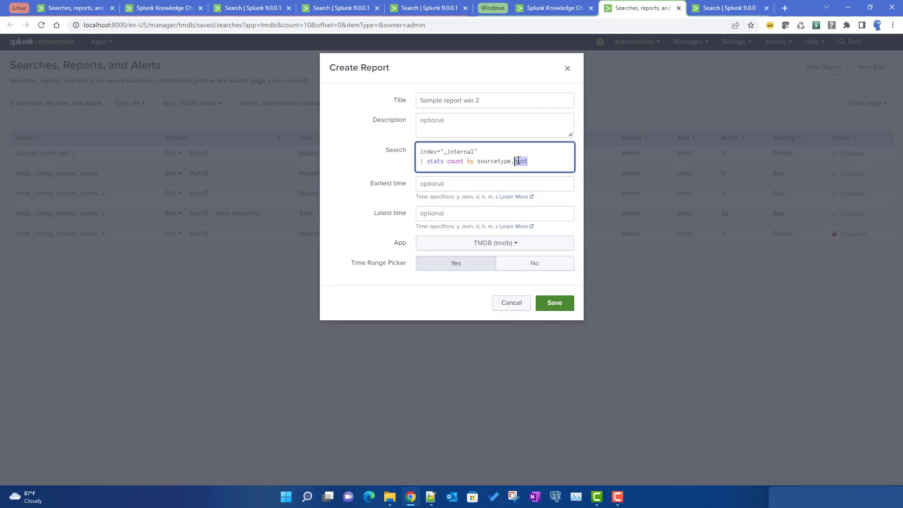
- Remove ,host from the Sample report win 2 search, set earliest time to -2d and latest time to now, and save the report
key("BackSpace")
key("BackSpace")
left_click(444, 189)
type("-2d")
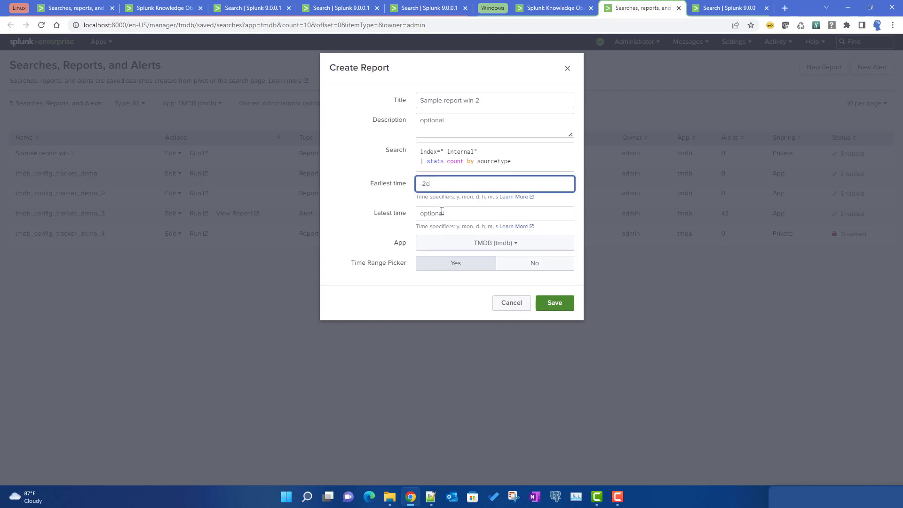
left_click(441, 212)
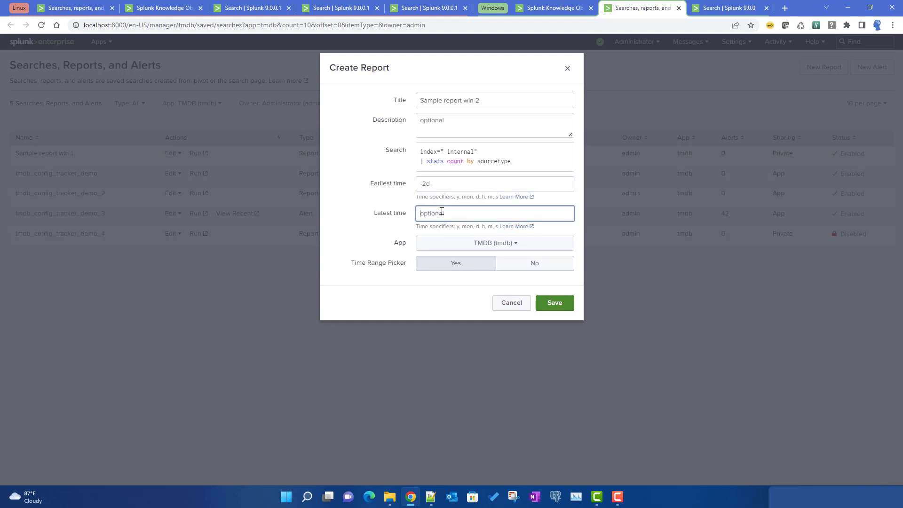
type("now")
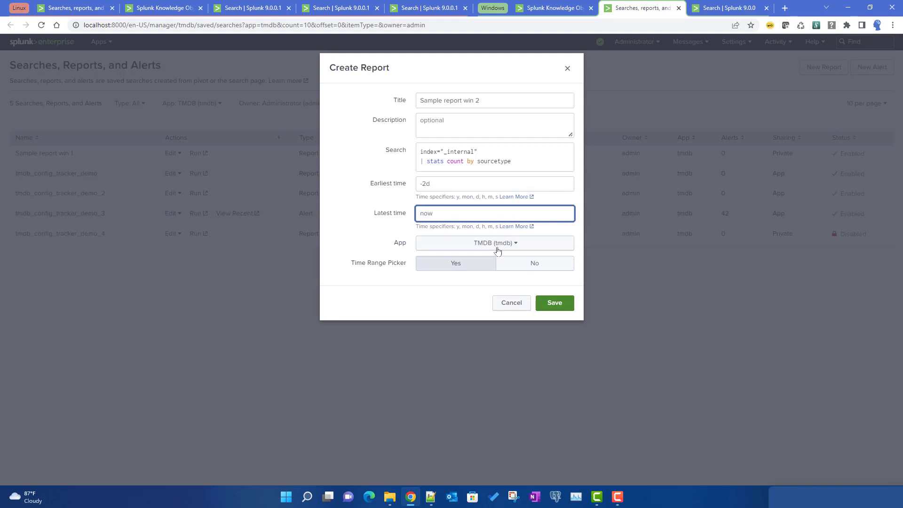
left_click(550, 304)
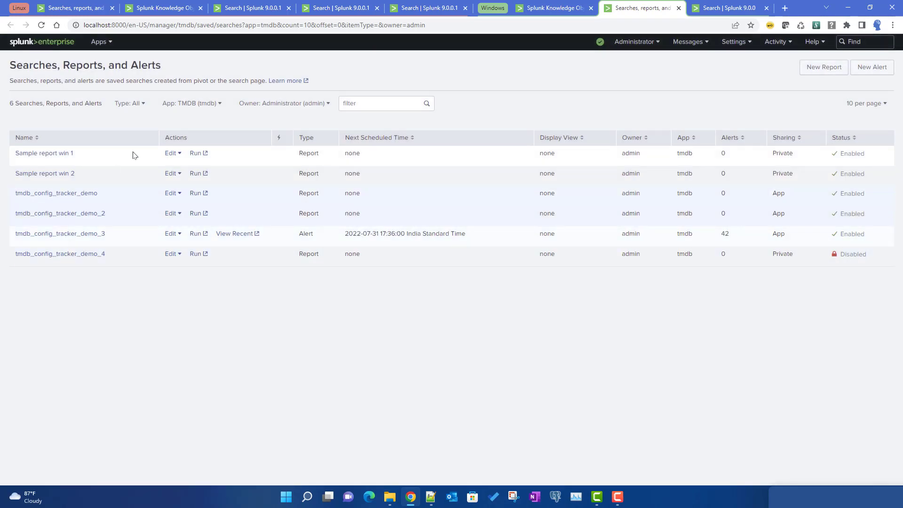
- Start a new report titled Sample report win 3 with the search index="_internal" | stats count by sourcetype
left_click(823, 69)
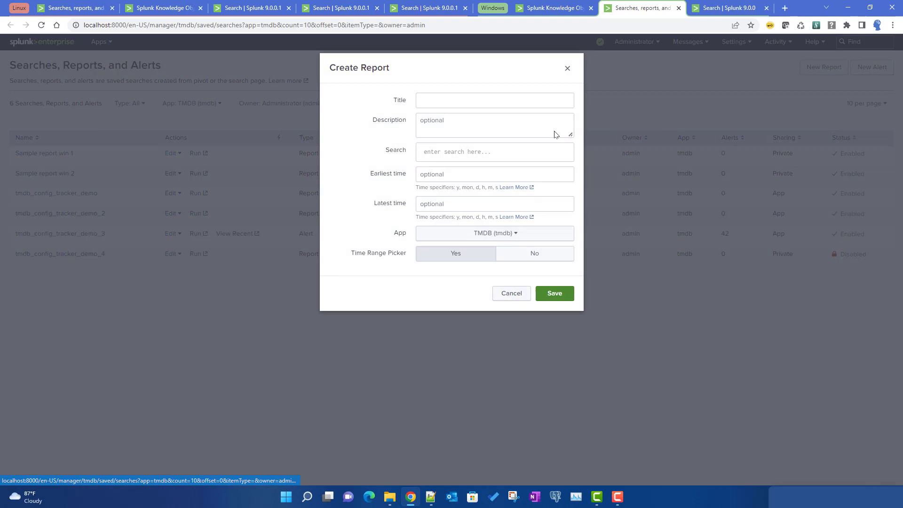
left_click(464, 98)
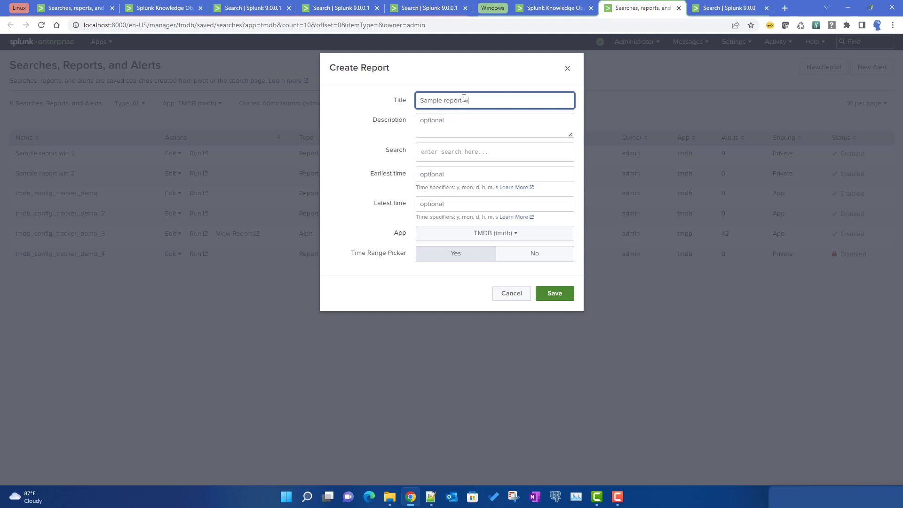
left_click(465, 153)
key("ctrl+v")
double_click(527, 158)
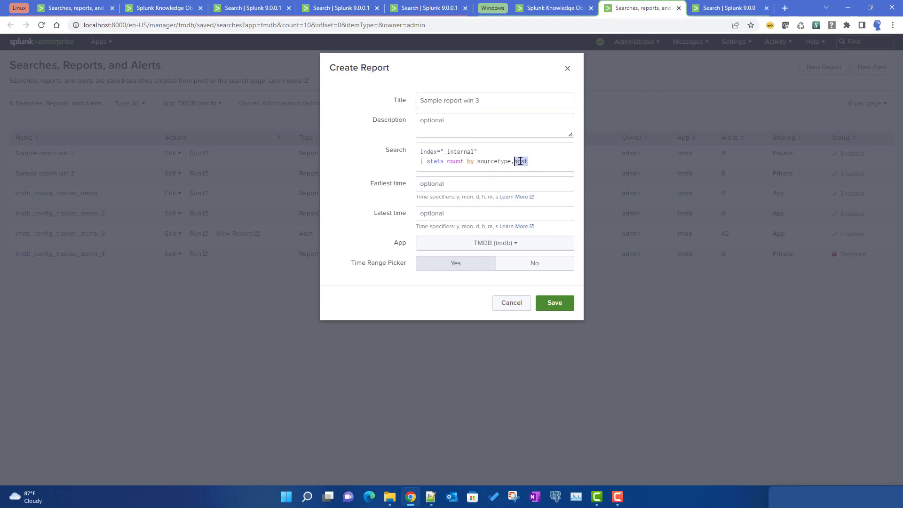
key("BackSpace")
key("BackSpace")
- Set the new report's earliest time to -2d and latest time to now, and save it
left_click(420, 184)
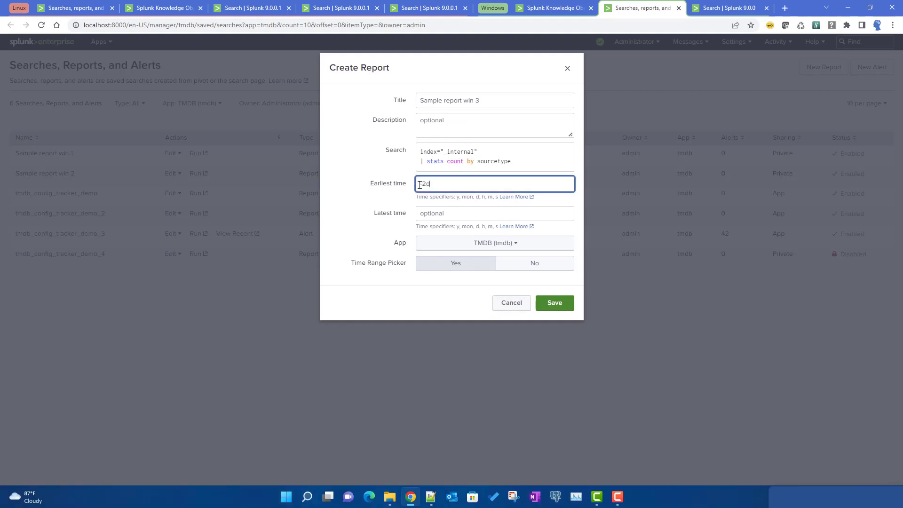
left_click(462, 219)
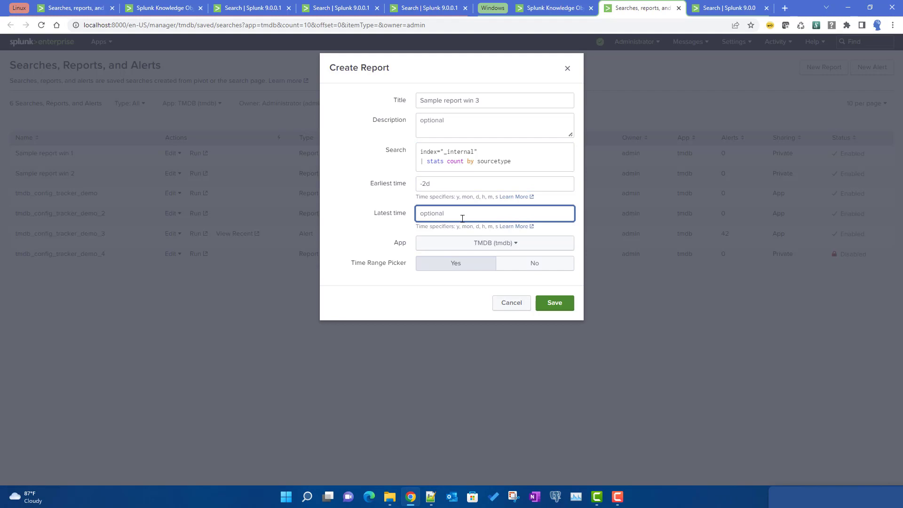
type("now")
left_click(562, 304)
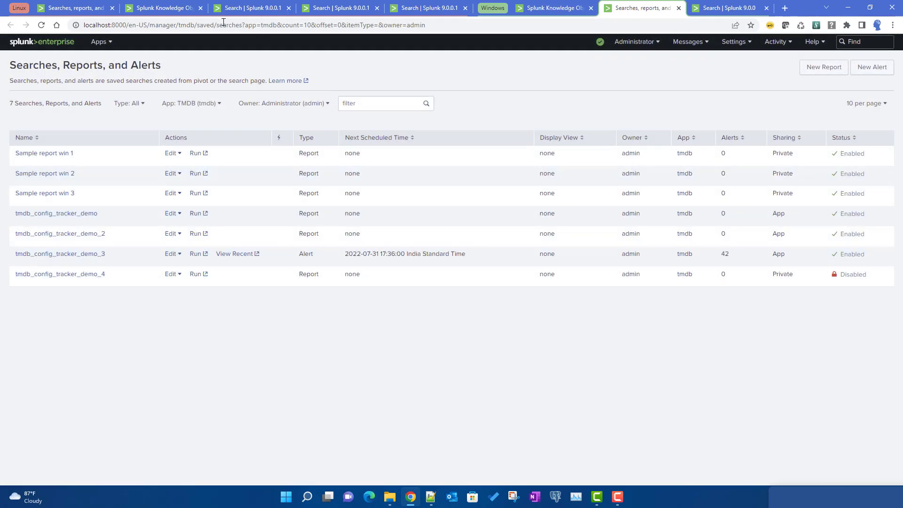
- Copy the full _configtracker query from the Linux instance's search and replace the Windows instance's query with it
left_click(260, 11)
scroll(248, 144, "up", 5)
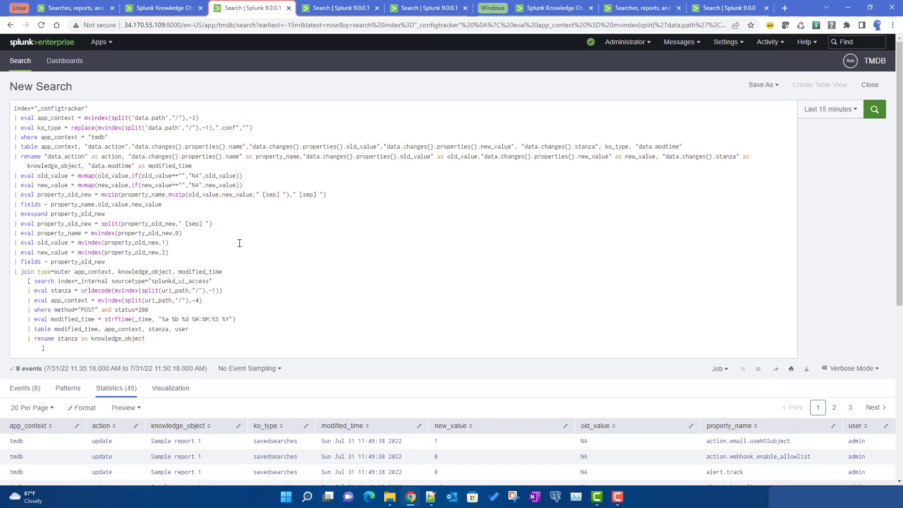
left_click(239, 243)
key("ctrl+a")
key("ctrl+c")
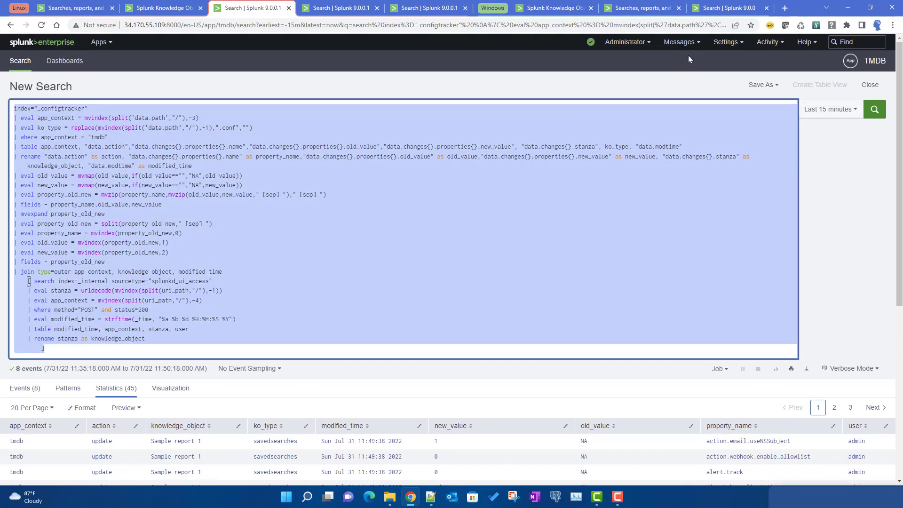
left_click(716, 8)
left_click(231, 109)
key("ctrl+a")
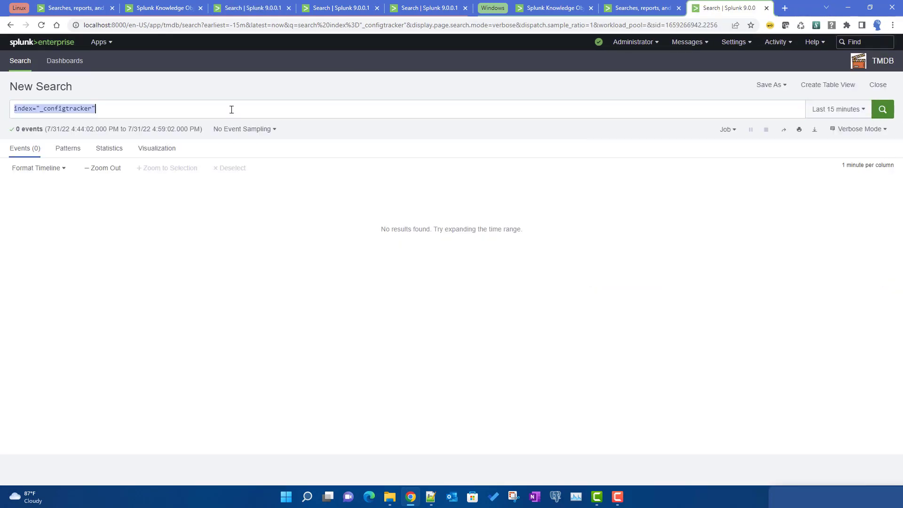
key("ctrl+v")
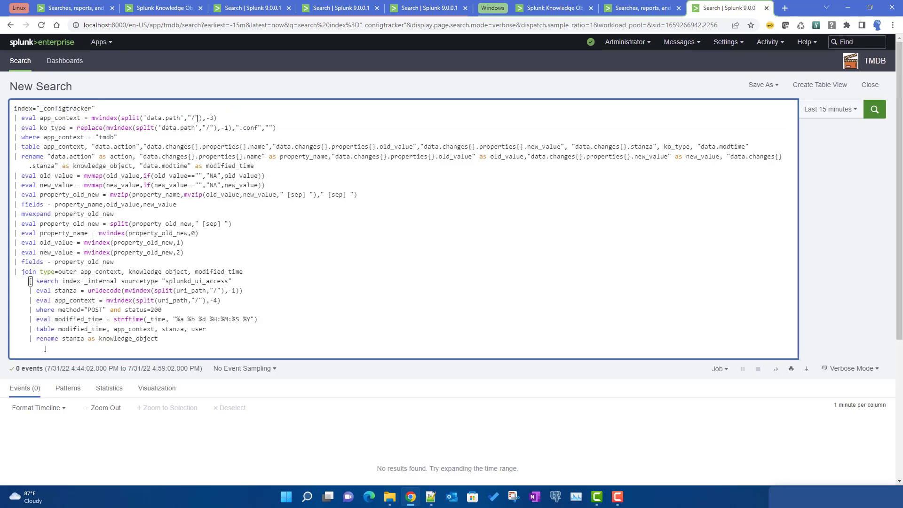
- Change the data.path split separator to "\\" in the app_context and ko_type eval lines, and run the search
left_click(192, 118)
key("BackSpace")
type("\\\\")
left_click(211, 127)
key("BackSpace")
type("\\\\")
left_click(874, 109)
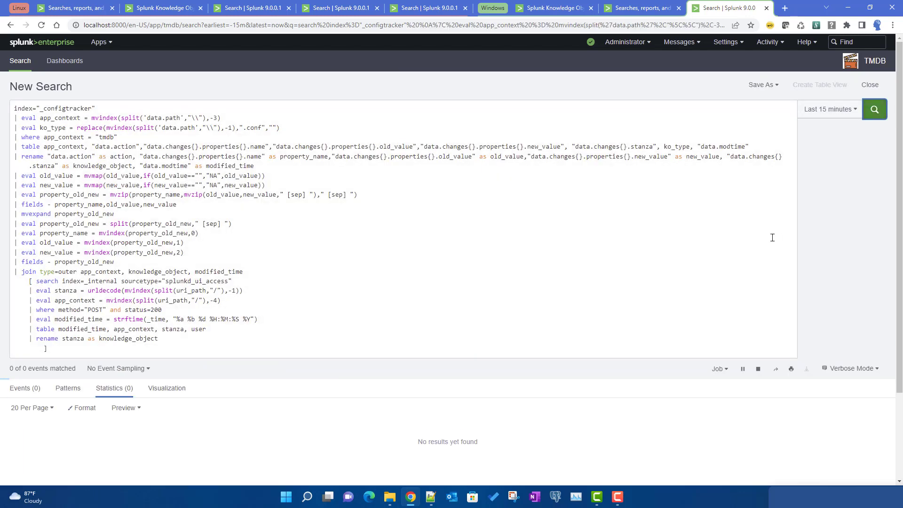
- Rerun the _configtracker search and examine the change rows for the newly created sample reports
scroll(772, 238, "down", 3)
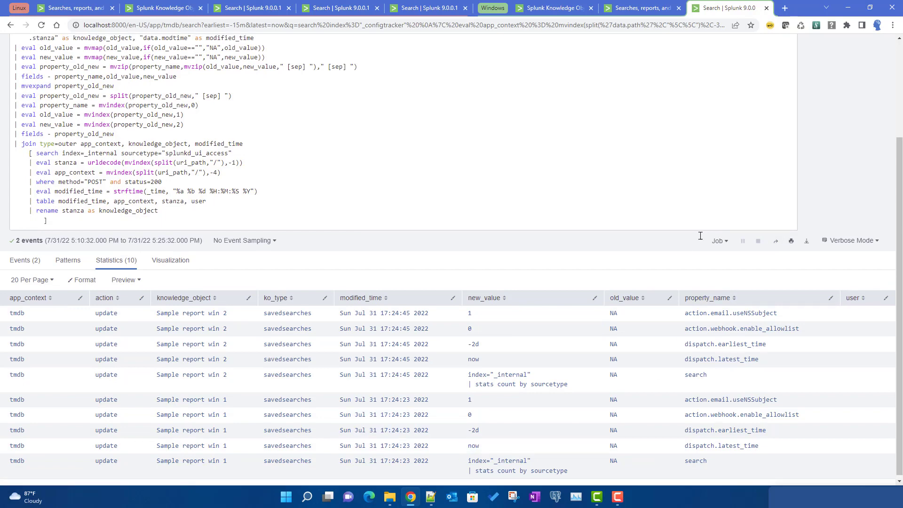
scroll(417, 382, "up", 3)
left_click(629, 9)
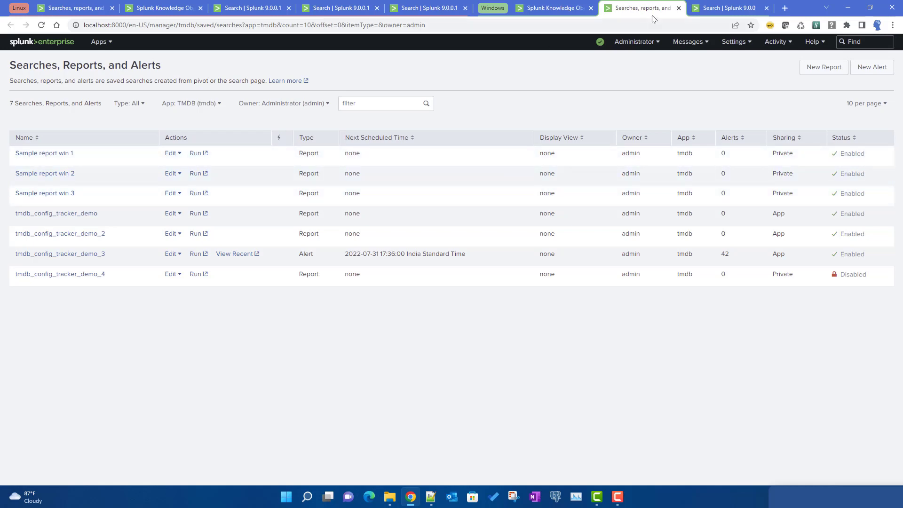
left_click(714, 4)
left_click(875, 110)
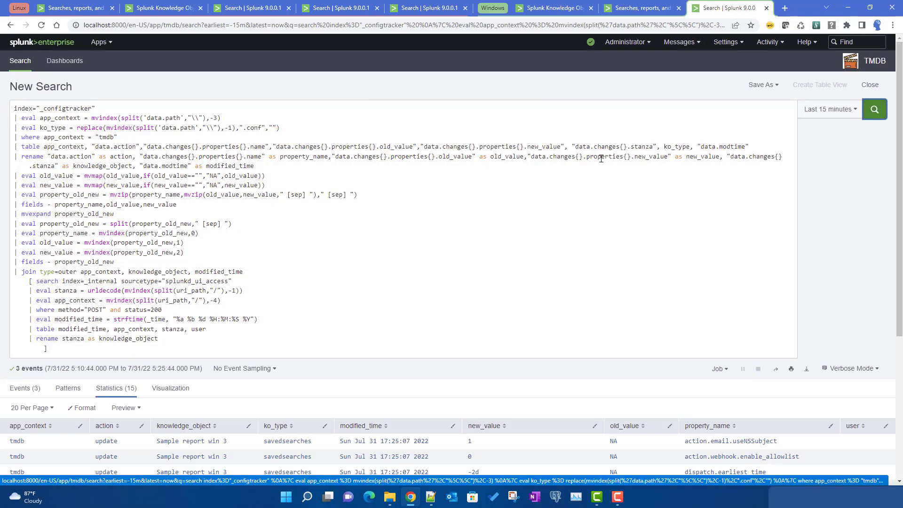
scroll(257, 284, "down", 4)
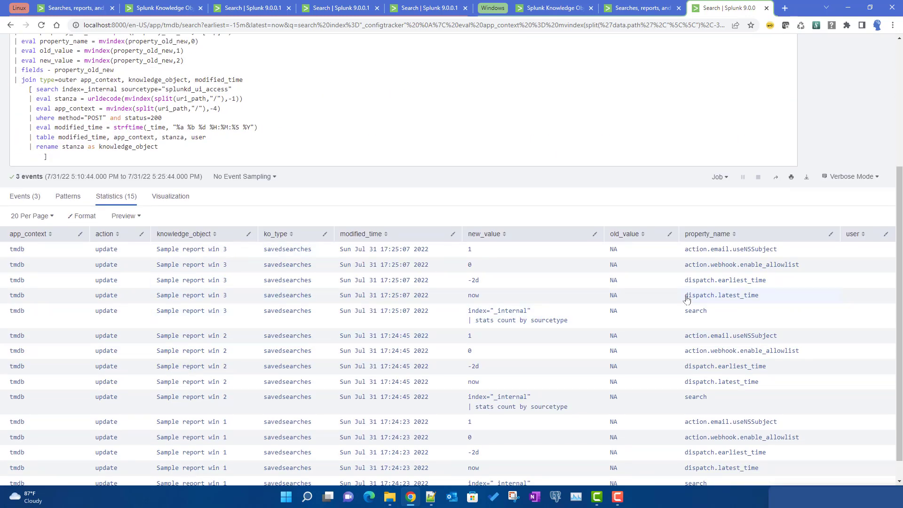
scroll(687, 300, "up", 1)
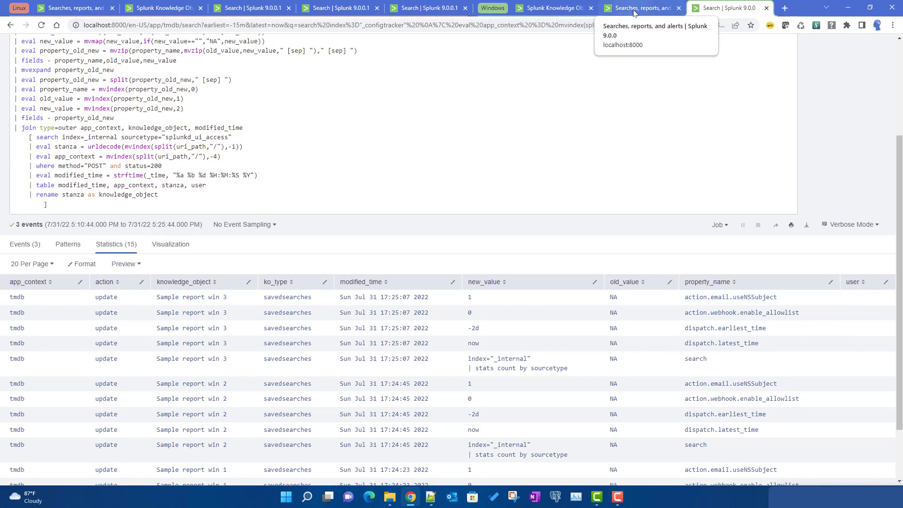
scroll(645, 310, "up", 1)
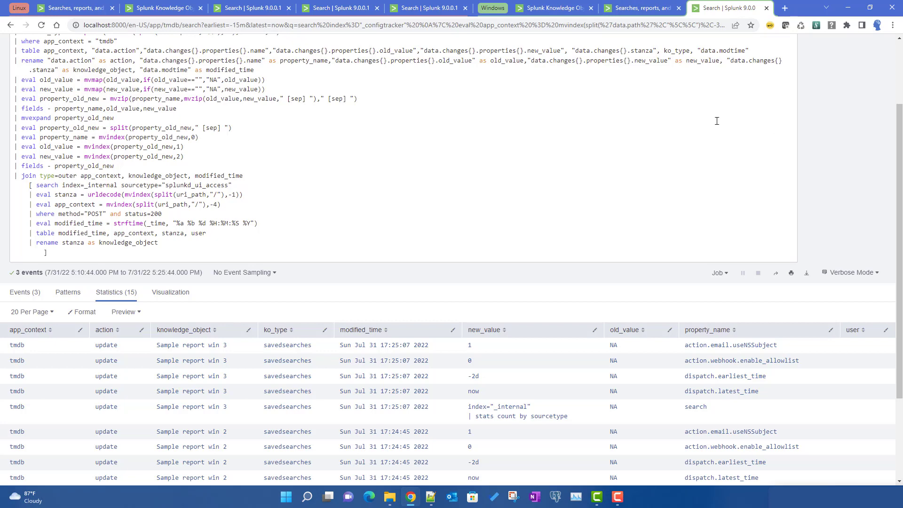
- Append ,host to the search of Sample report win 3, set its earliest time to -3d, and save
left_click(633, 8)
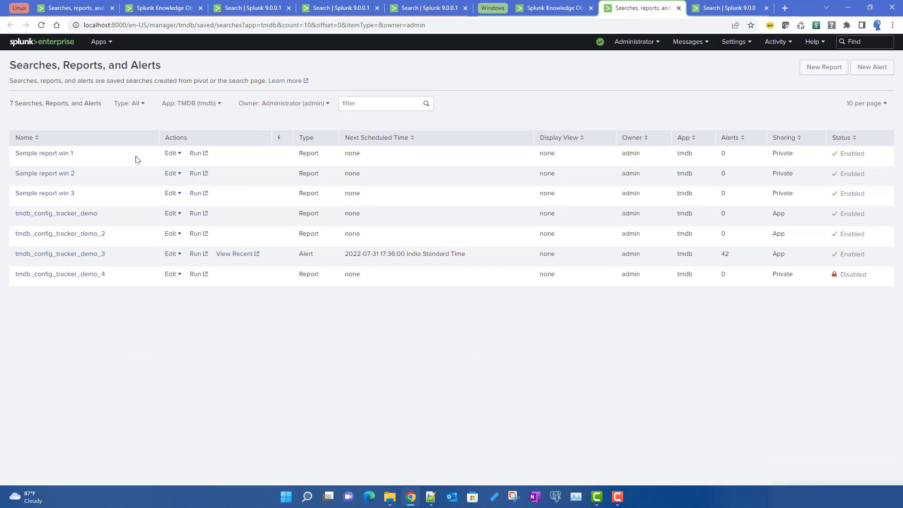
left_click(67, 194)
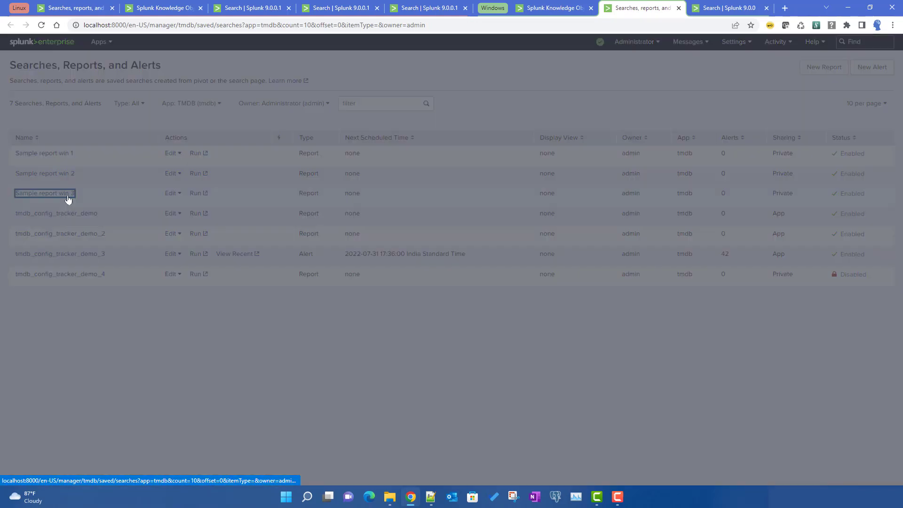
left_click(475, 159)
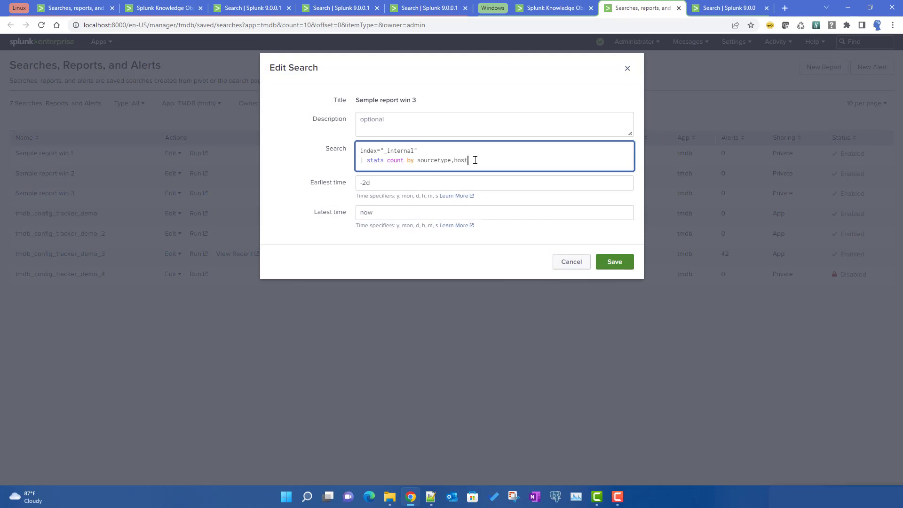
left_click(366, 183)
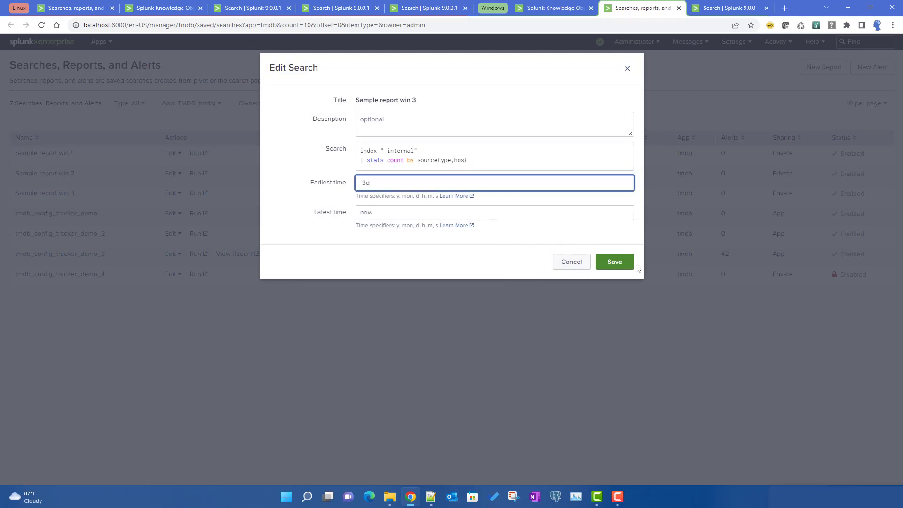
left_click(615, 261)
- Append ,host to the search of Sample report win 2, set its earliest time to -4d, and save
left_click(56, 175)
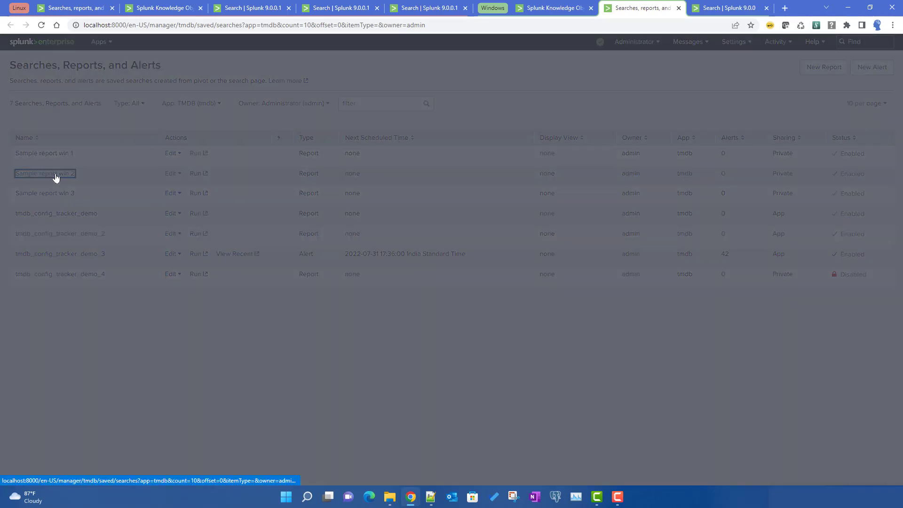
left_click(473, 168)
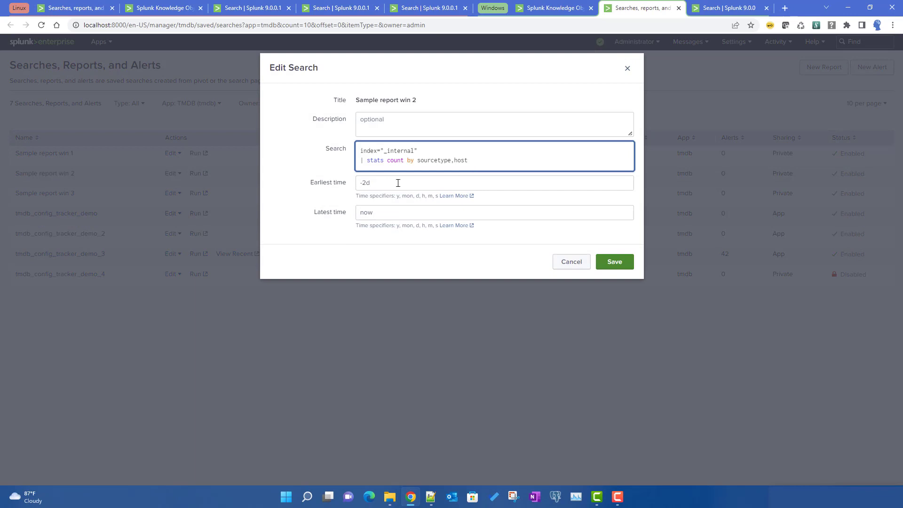
left_click(367, 183)
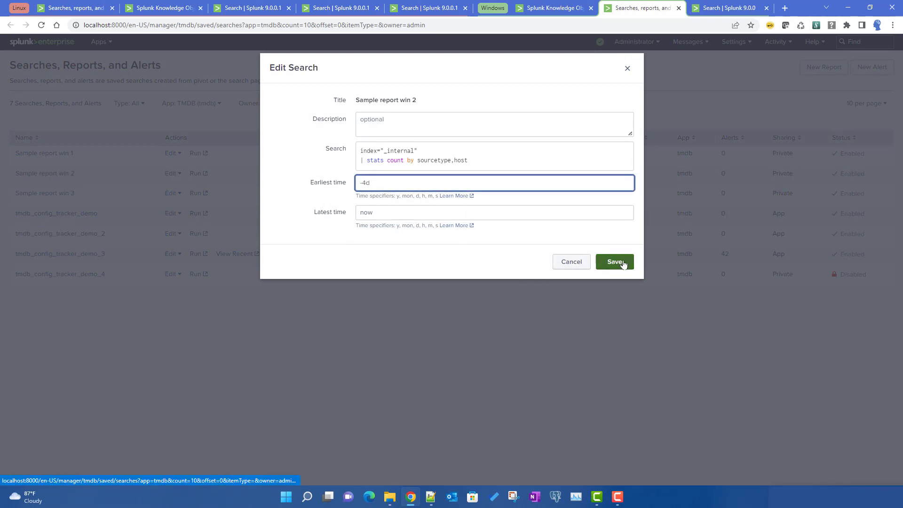
left_click(614, 261)
- Append ,host to the search of Sample report win 1, edit its earliest time, and save
left_click(61, 154)
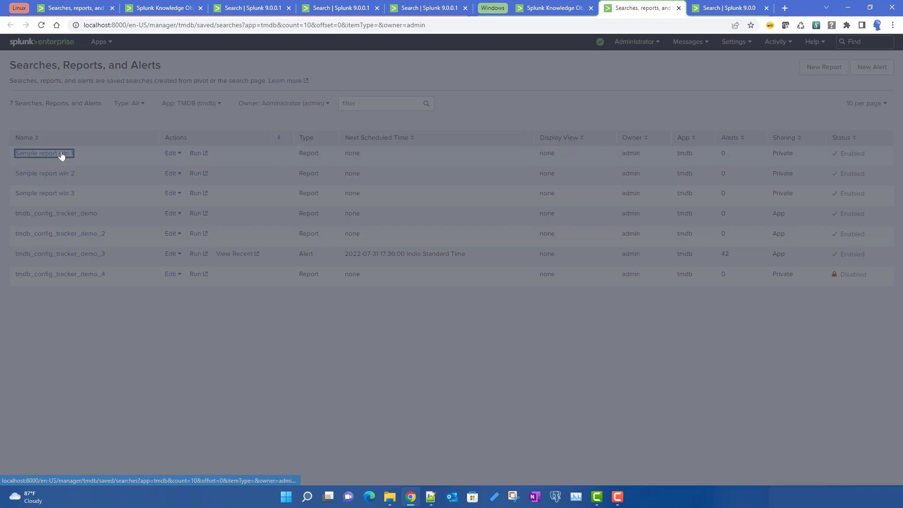
left_click(474, 158)
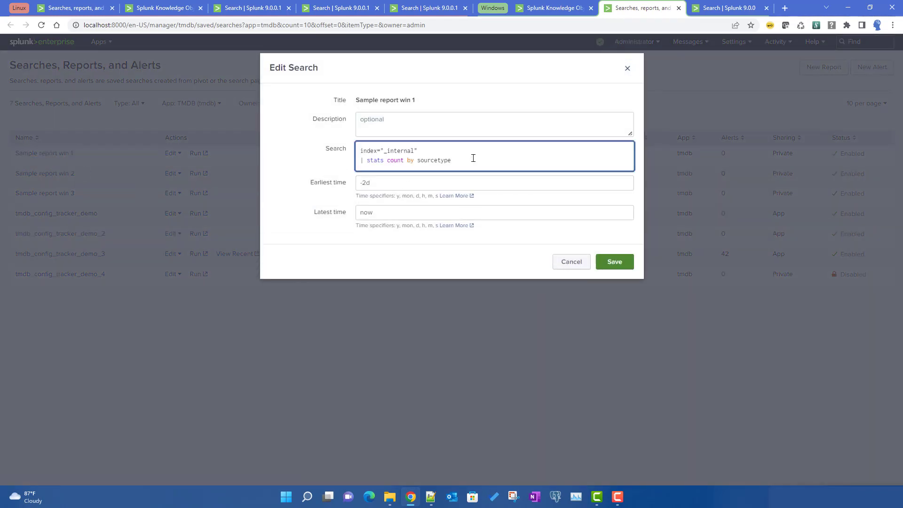
type(",host")
left_click(366, 182)
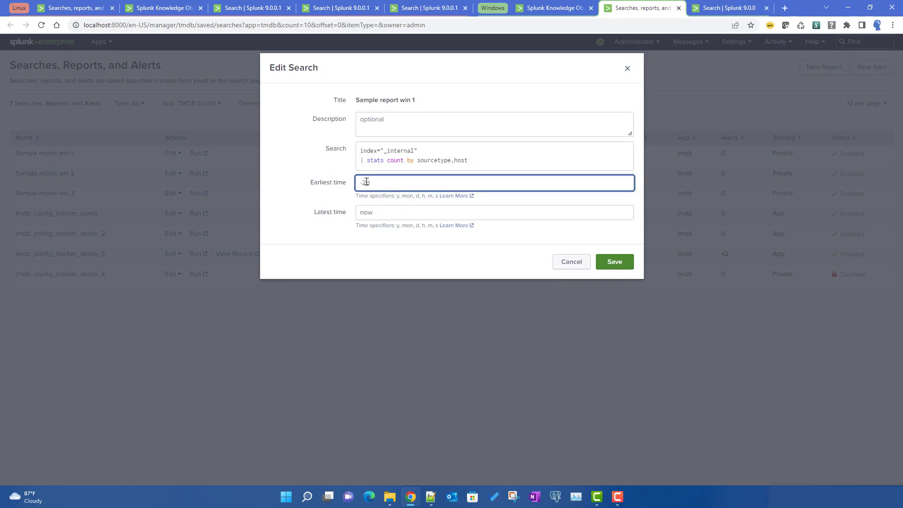
left_click(629, 262)
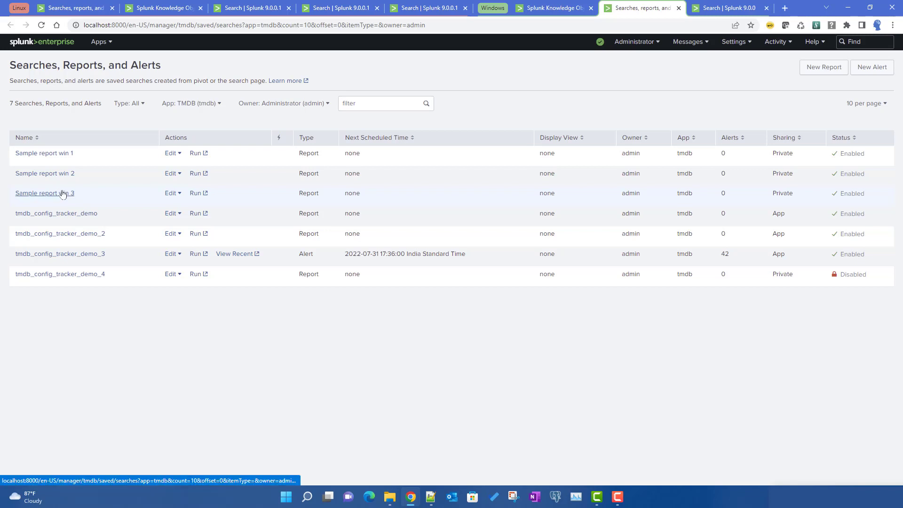
- Rerun the Windows _configtracker search over the last 15 minutes and review the old and new values of the edited reports
left_click(545, 10)
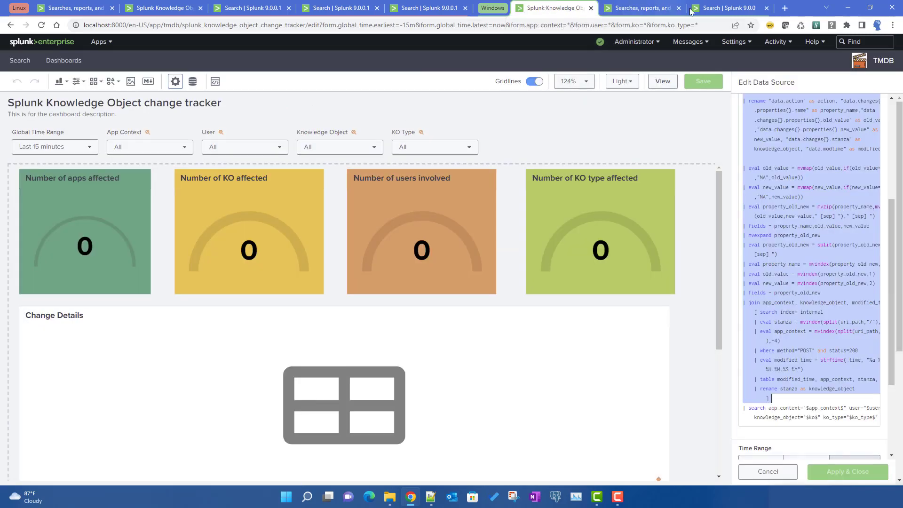
left_click(742, 10)
scroll(664, 161, "up", 2)
key("Return")
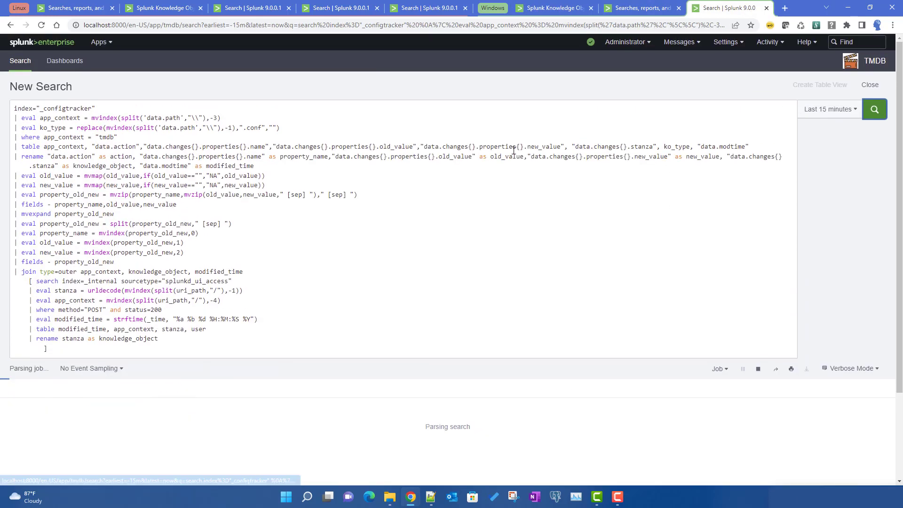
scroll(514, 150, "down", 4)
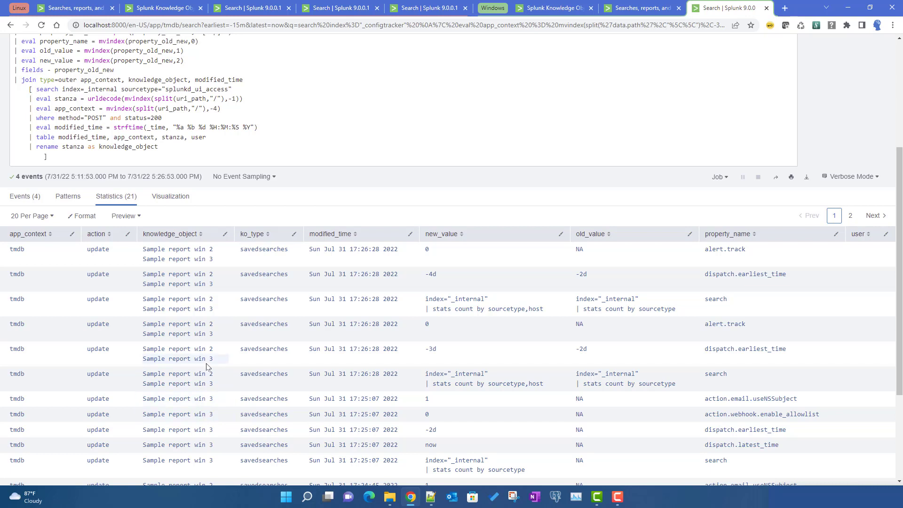
- Examine the knowledge_object column and the old and new values in the statistics table against the query that produces them
scroll(591, 367, "up", 2)
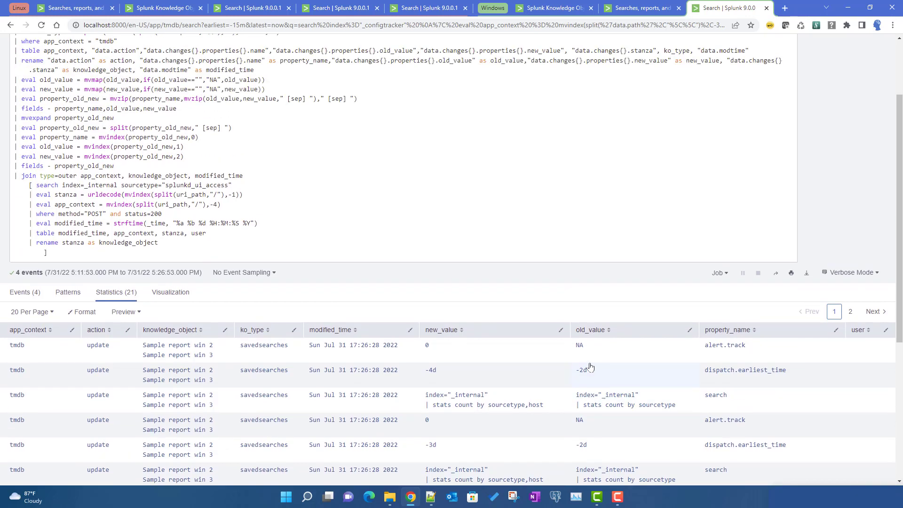
scroll(591, 367, "up", 2)
scroll(423, 337, "down", 3)
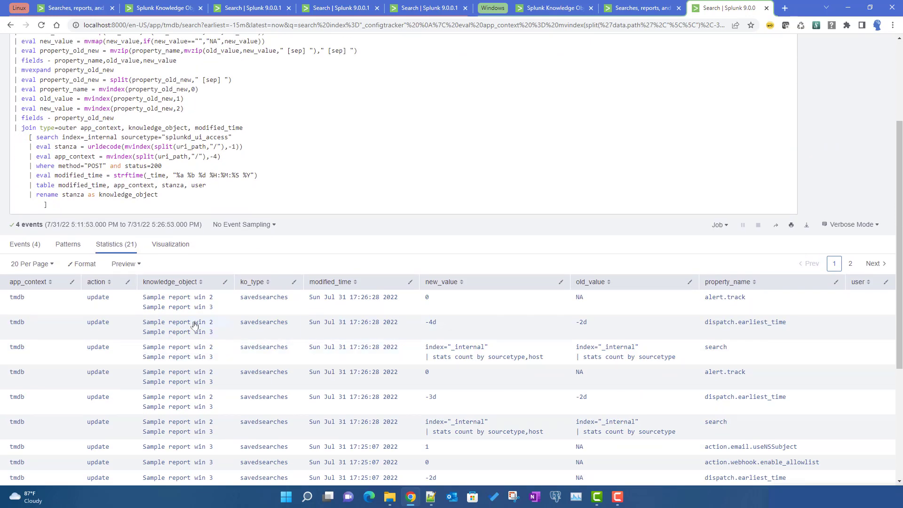
scroll(193, 325, "up", 1)
scroll(194, 325, "up", 3)
left_click(247, 224)
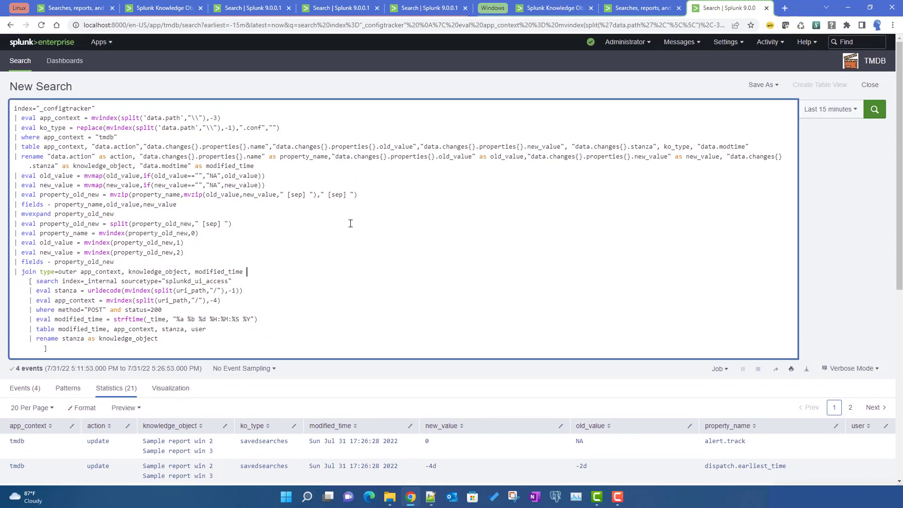
scroll(350, 223, "down", 3)
scroll(283, 189, "up", 3)
- Copy index="_configtracker" from the query and run it alone in a new search tab over the last 15 minutes
left_click_drag(107, 112, 2, 114)
key("ctrl+c")
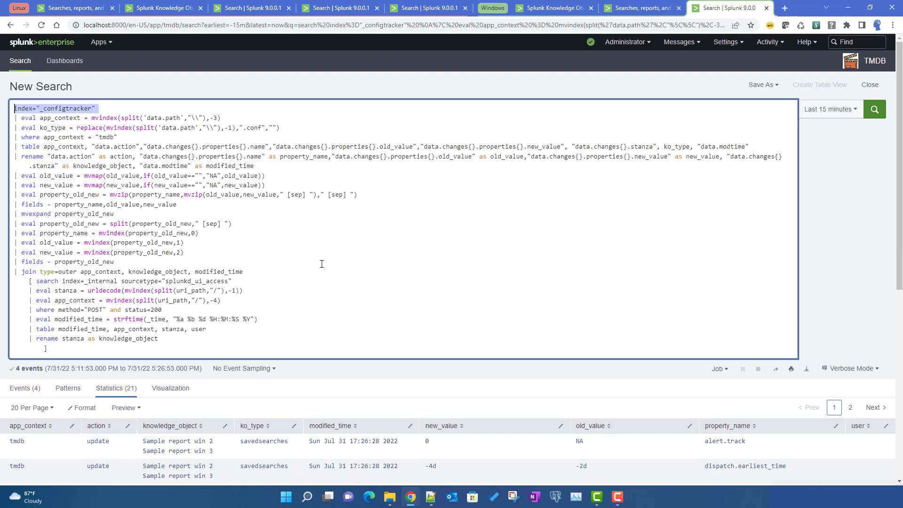
scroll(322, 264, "down", 5)
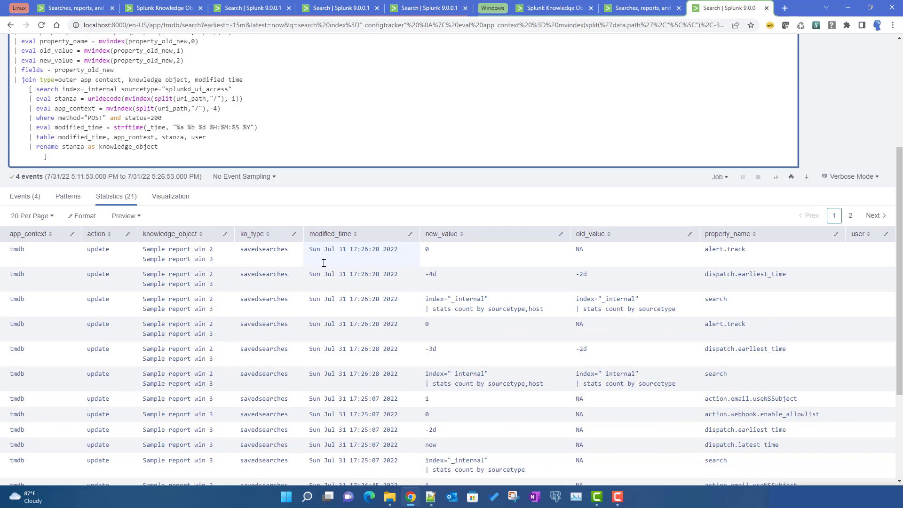
scroll(323, 263, "up", 5)
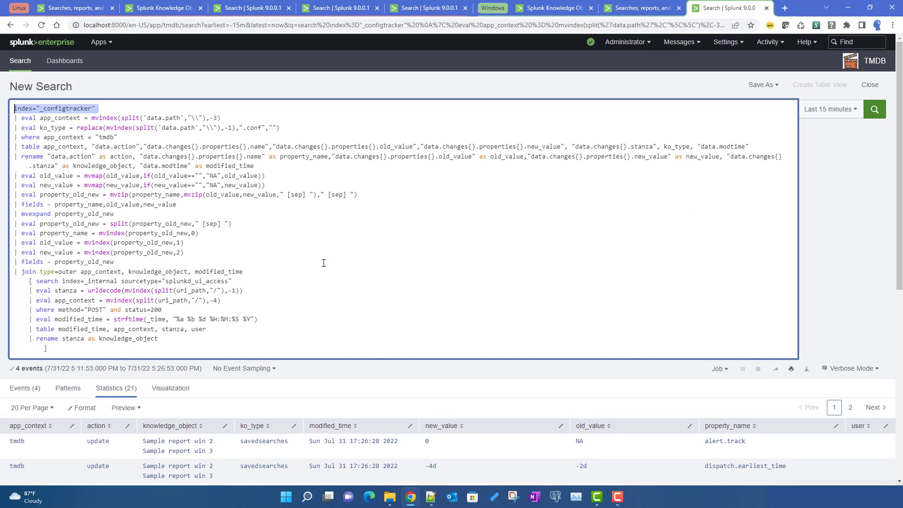
right_click(25, 61)
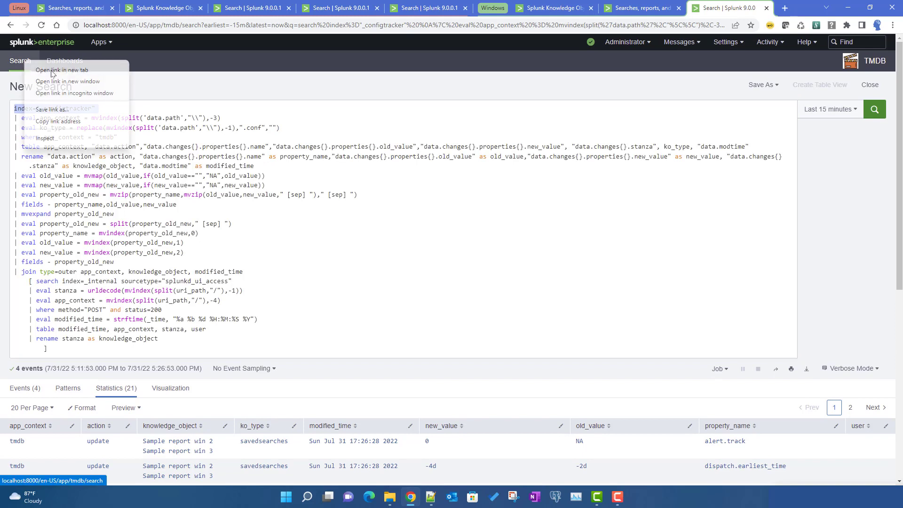
left_click(67, 71)
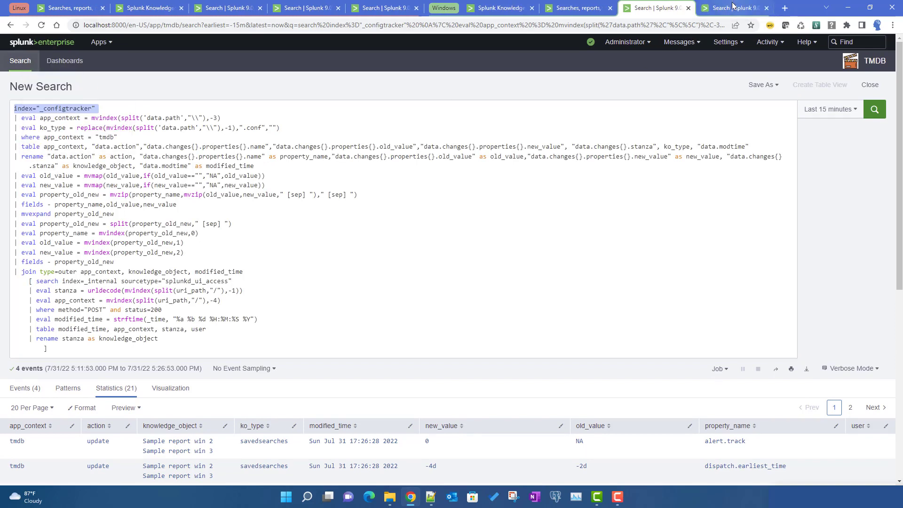
left_click(734, 7)
left_click(325, 109)
key("ctrl+v")
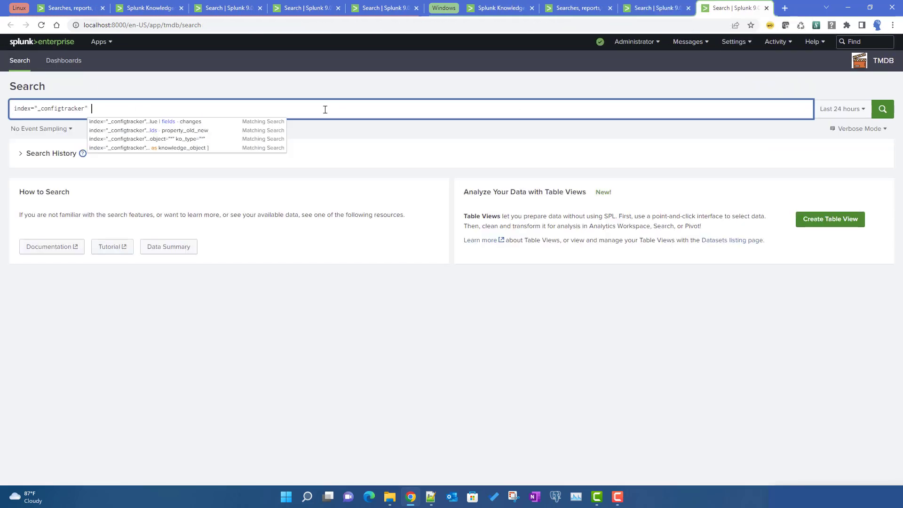
left_click(854, 110)
left_click(766, 166)
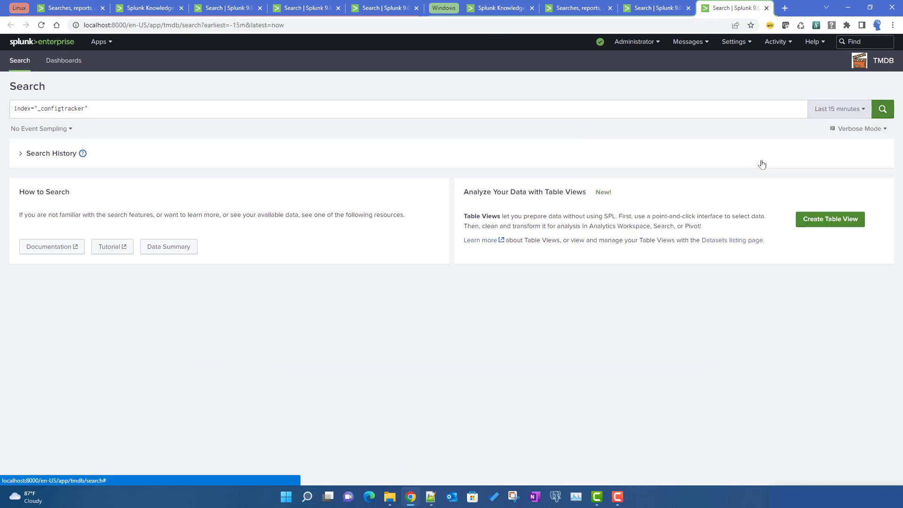
left_click(884, 112)
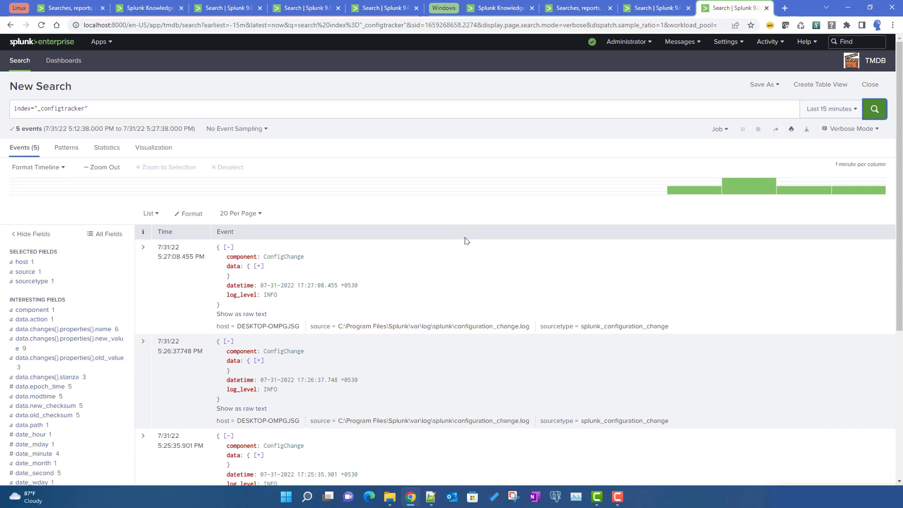
- Expand the data, changes and all three properties of the newest raw event, for Sample report win 1
left_click(258, 266)
left_click(275, 285)
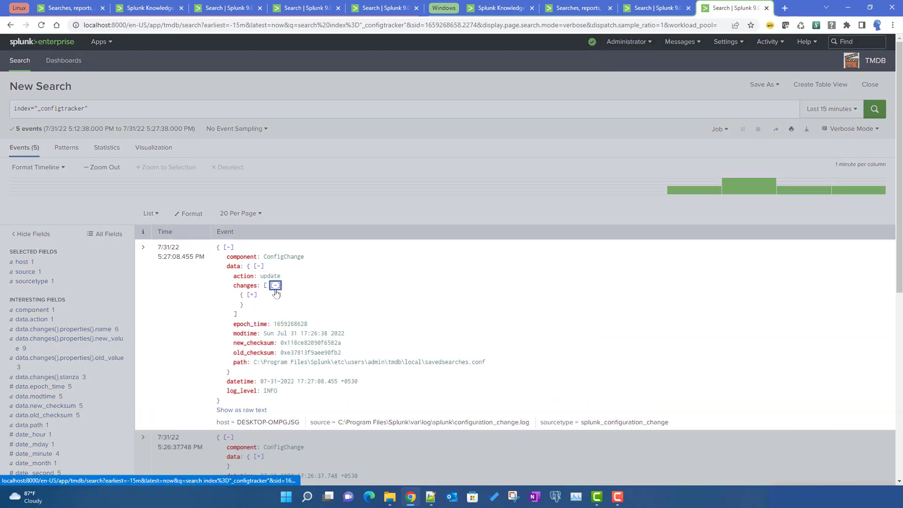
left_click(251, 295)
scroll(400, 309, "down", 2)
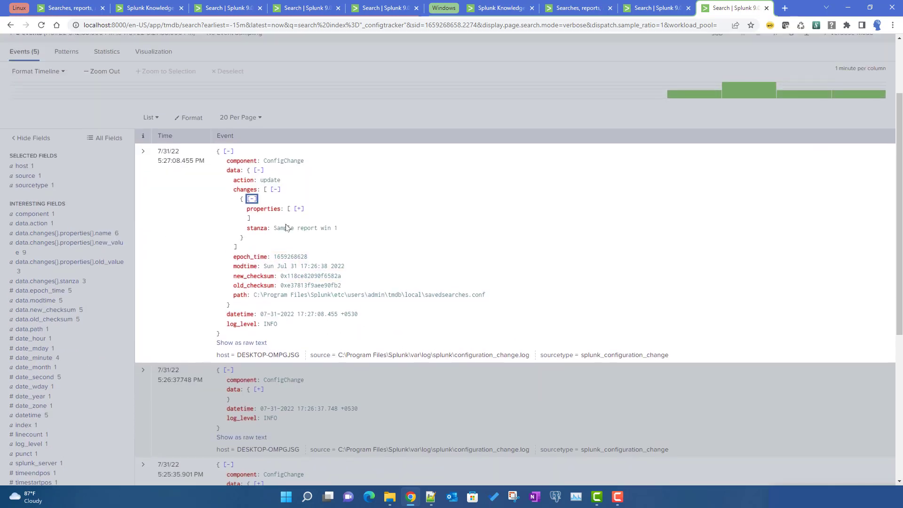
left_click(299, 209)
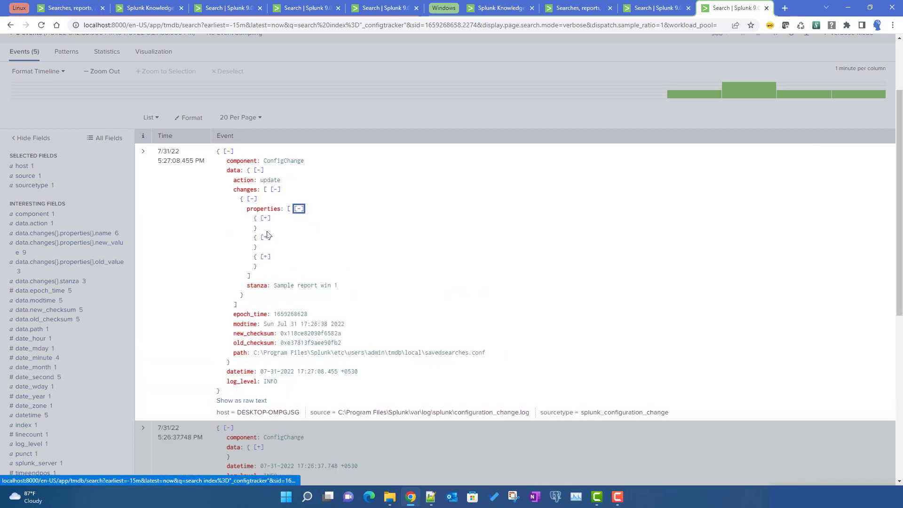
left_click(266, 218)
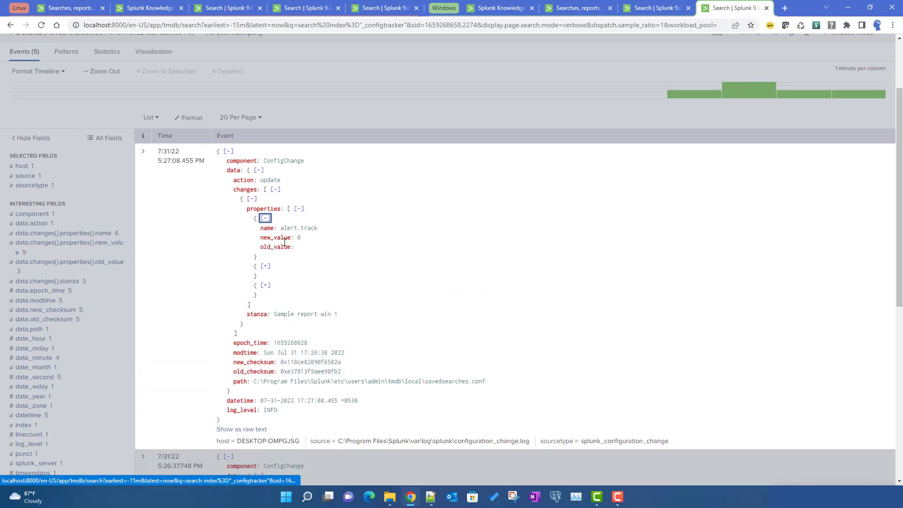
left_click(266, 267)
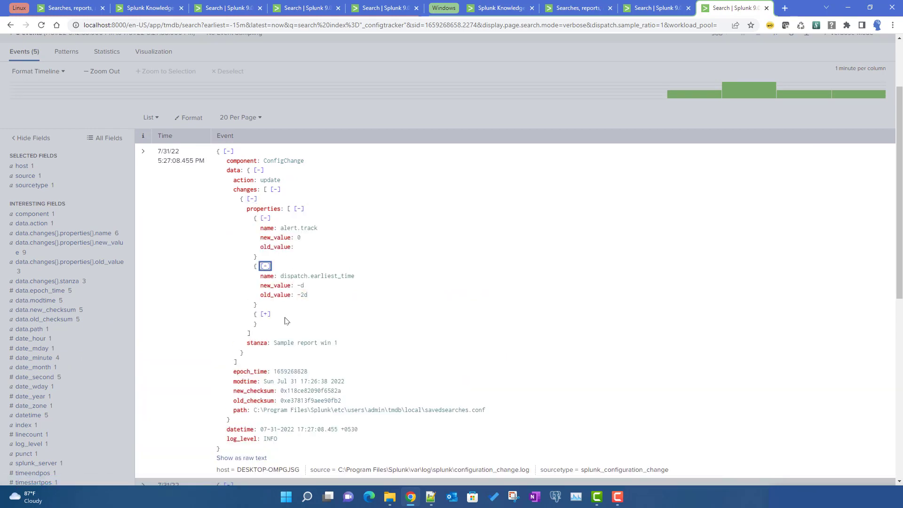
left_click(265, 314)
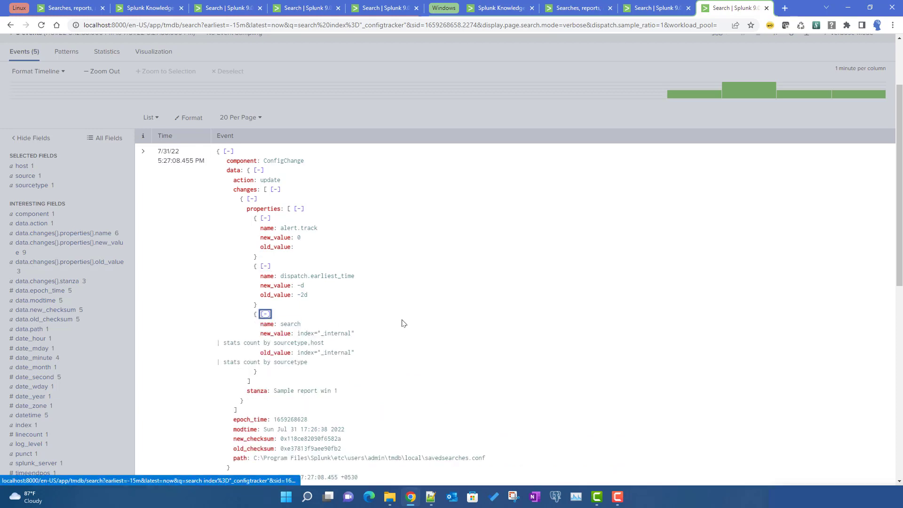
- Expand the changes in the 5:26:37.748 PM event and inspect the stanza names of both change entries
scroll(266, 259, "down", 2)
scroll(335, 287, "down", 3)
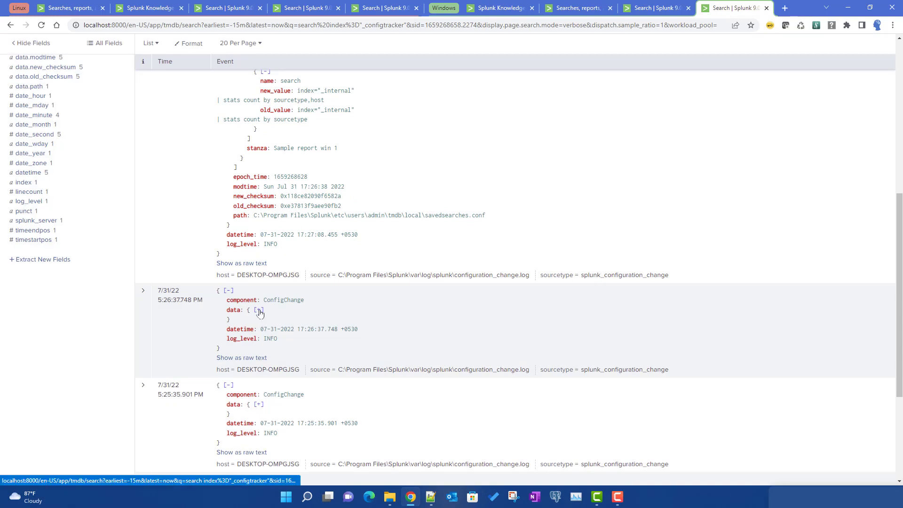
left_click(259, 309)
scroll(266, 264, "down", 2)
left_click(274, 233)
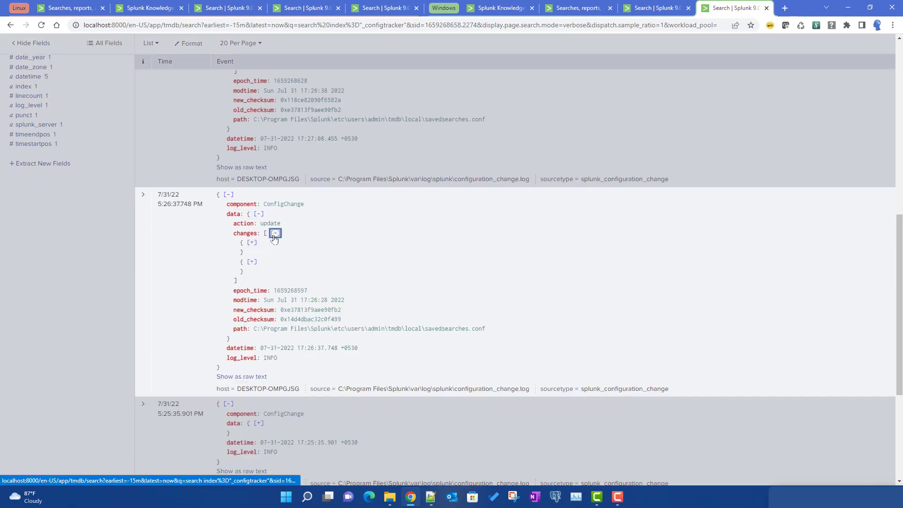
left_click(251, 243)
left_click(252, 290)
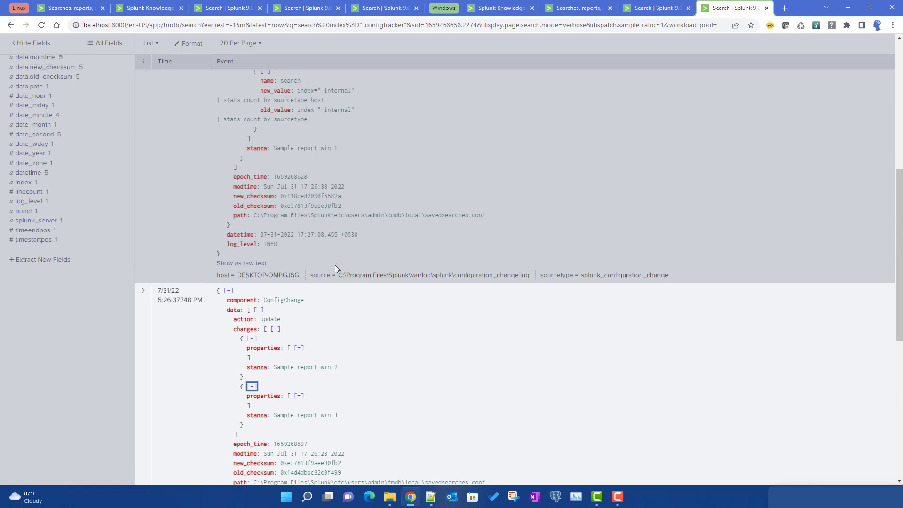
left_click_drag(271, 272, 348, 274)
left_click_drag(271, 319, 383, 323)
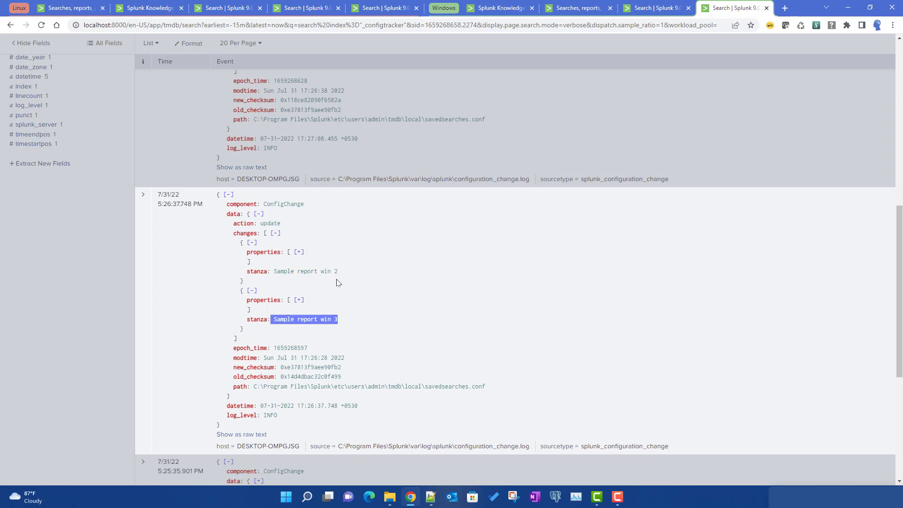
- Compare the event's two stanzas with the statistics table and expand all the properties of Sample report win 2 in the raw event
left_click(654, 8)
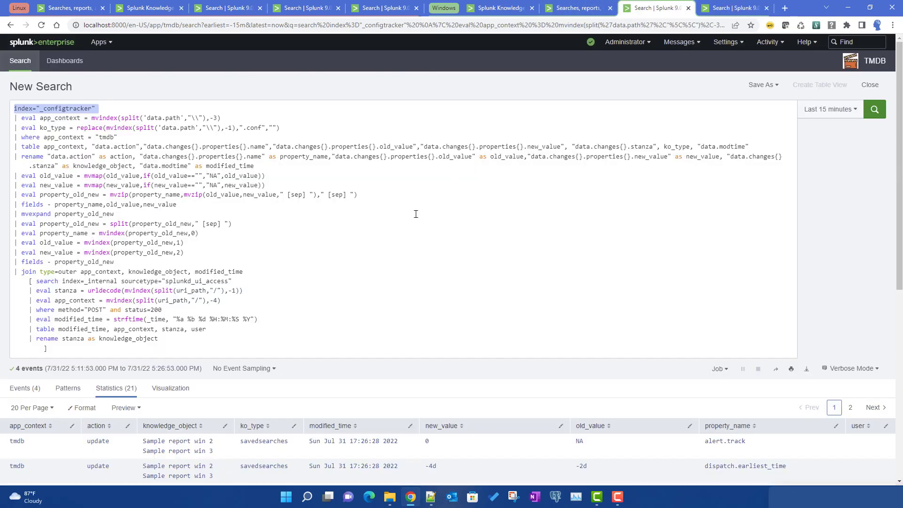
scroll(301, 394, "down", 2)
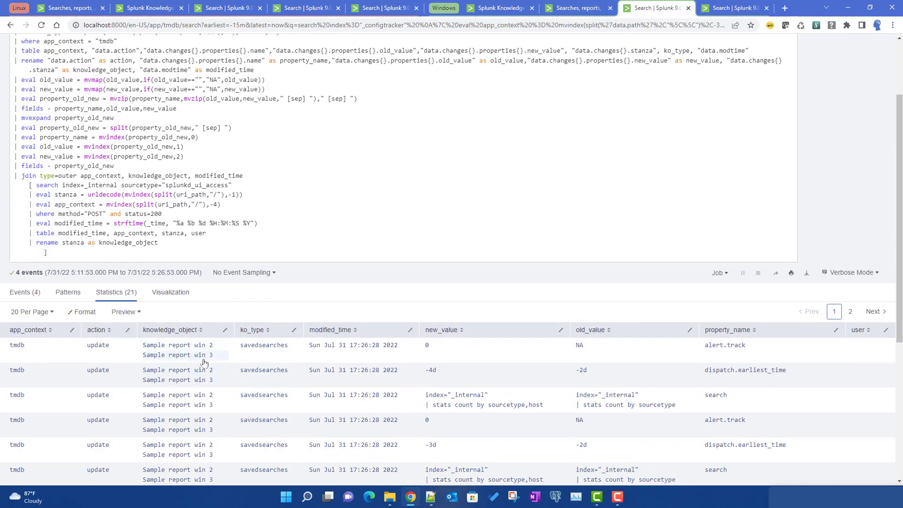
left_click(731, 10)
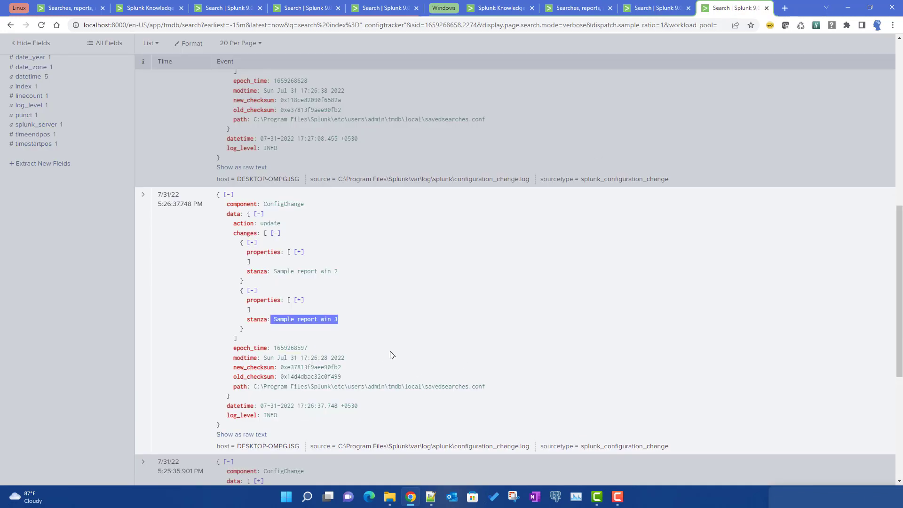
left_click(299, 253)
left_click(266, 262)
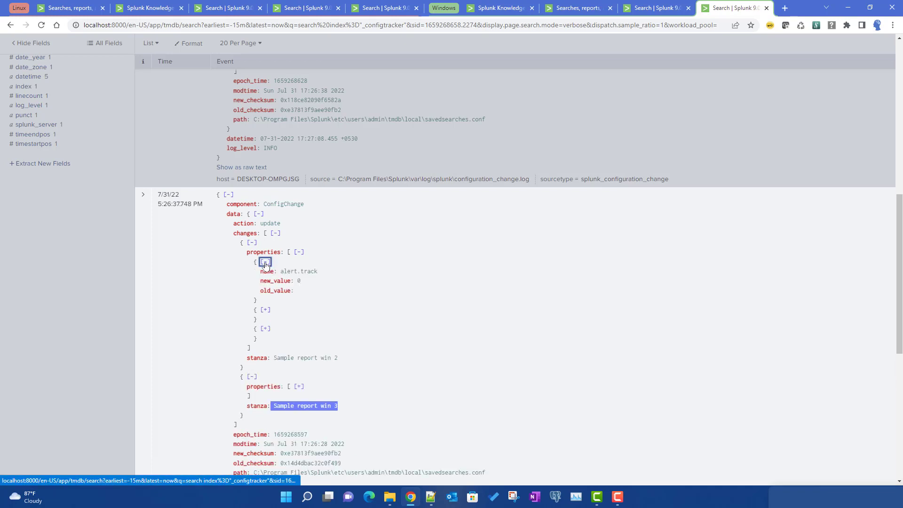
left_click(264, 312)
left_click(266, 357)
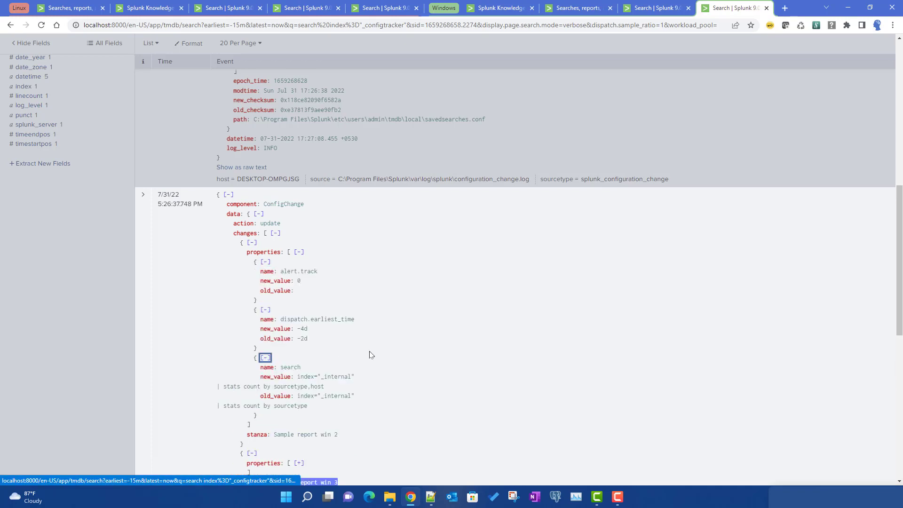
scroll(284, 282, "down", 3)
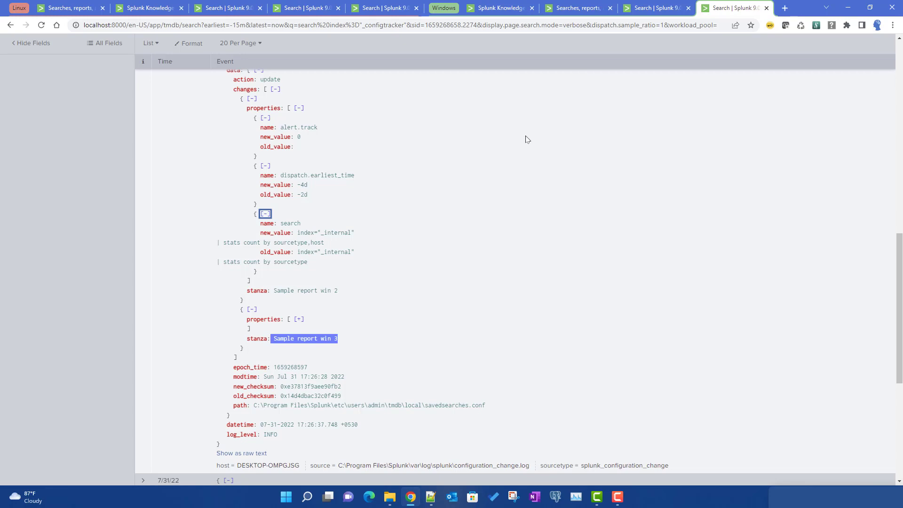
- Review the nested structure of the expanded raw events and their extracted fields against the full query and its statistics table
scroll(366, 281, "up", 4)
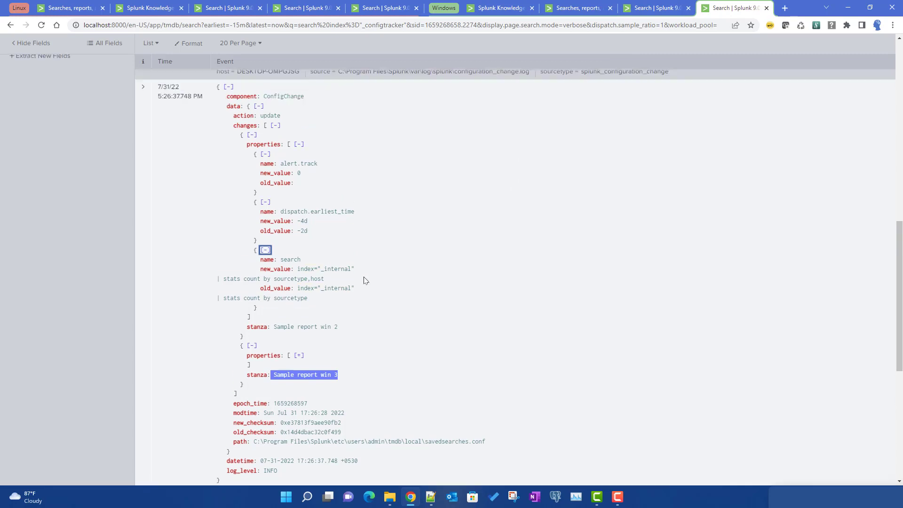
scroll(366, 280, "down", 4)
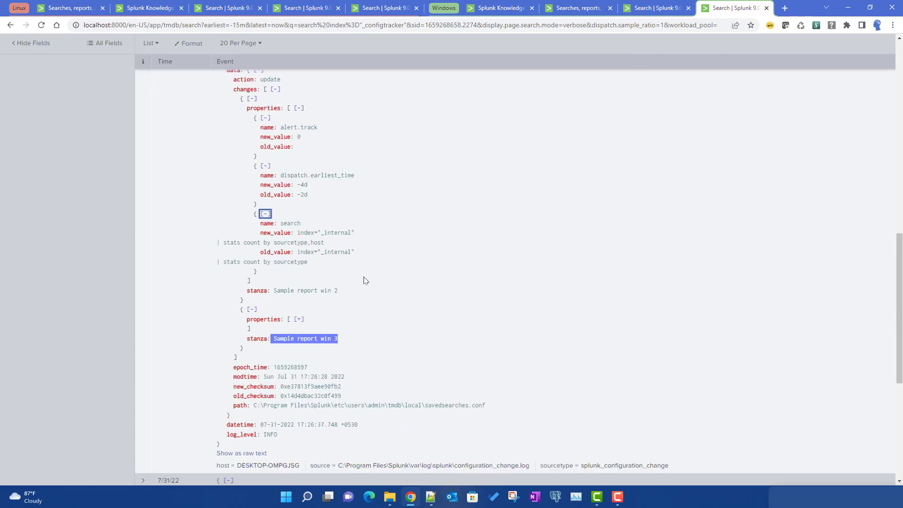
scroll(294, 302, "up", 2)
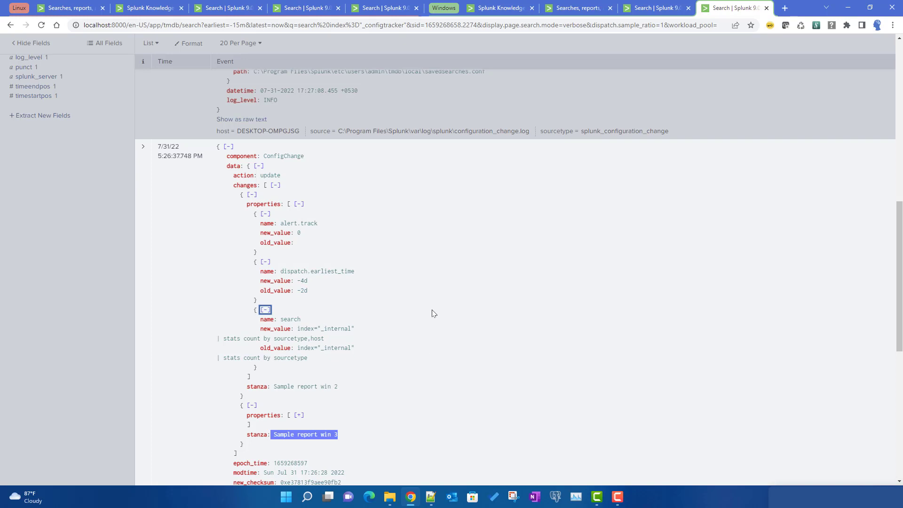
scroll(433, 313, "up", 10)
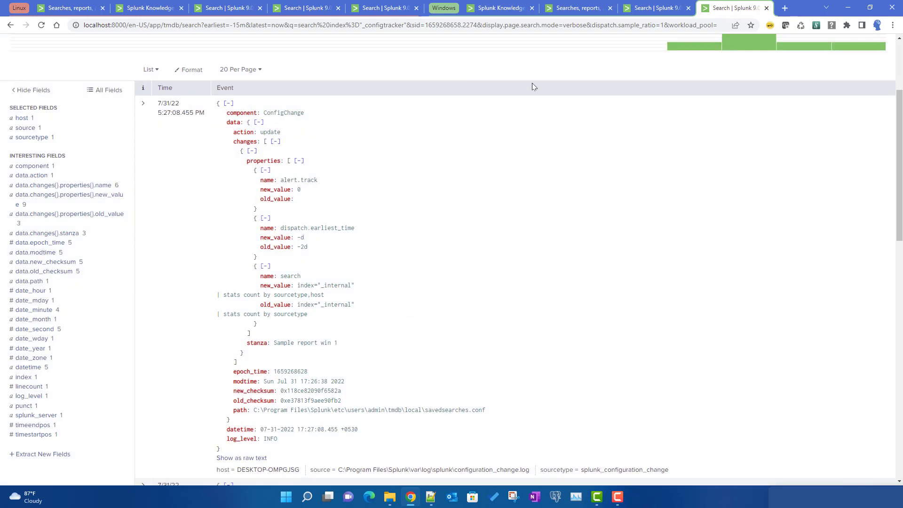
left_click(582, 9)
left_click(658, 13)
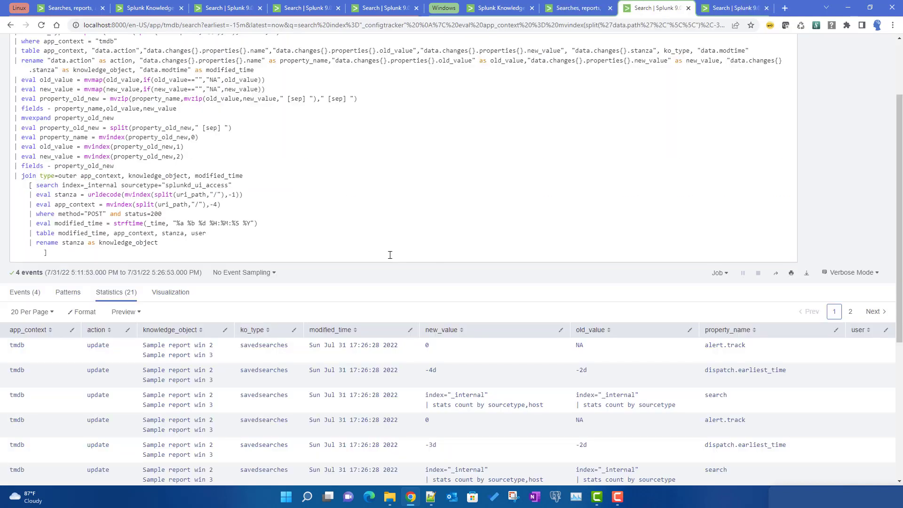
scroll(373, 389, "up", 2)
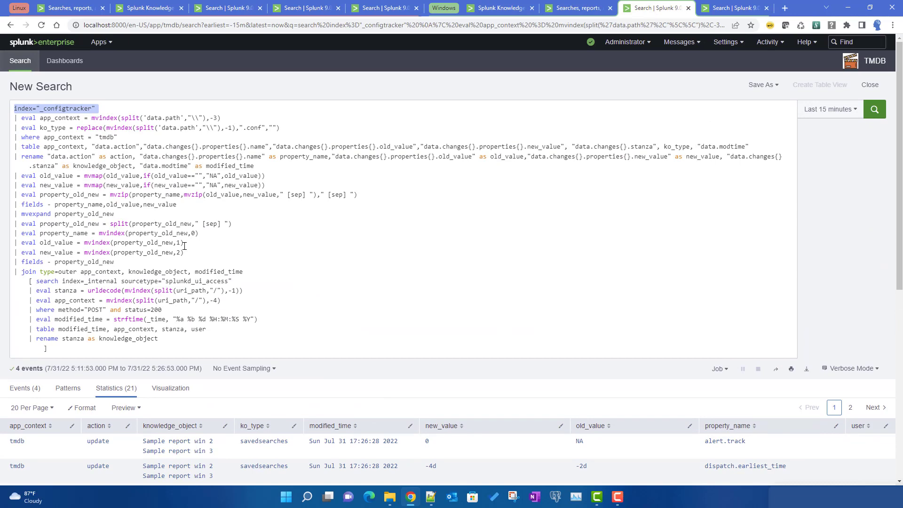
left_click(732, 8)
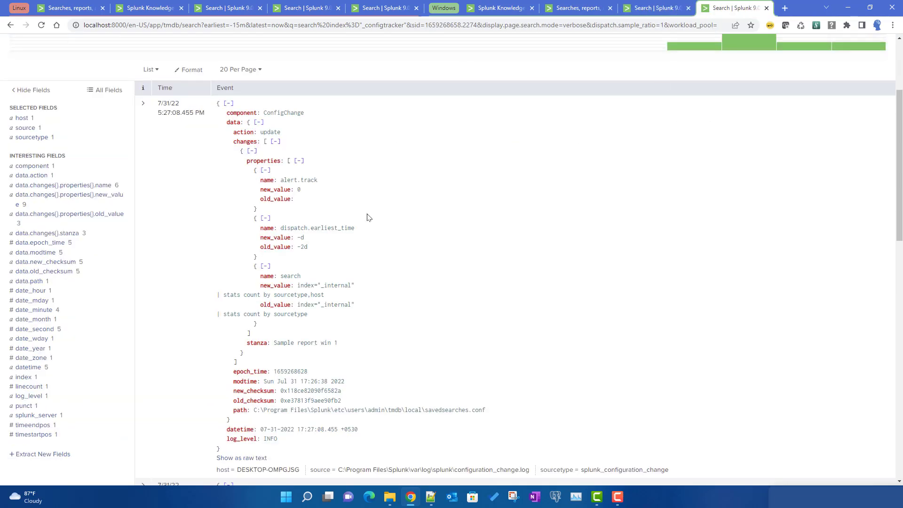
scroll(369, 217, "up", 3)
scroll(369, 216, "down", 2)
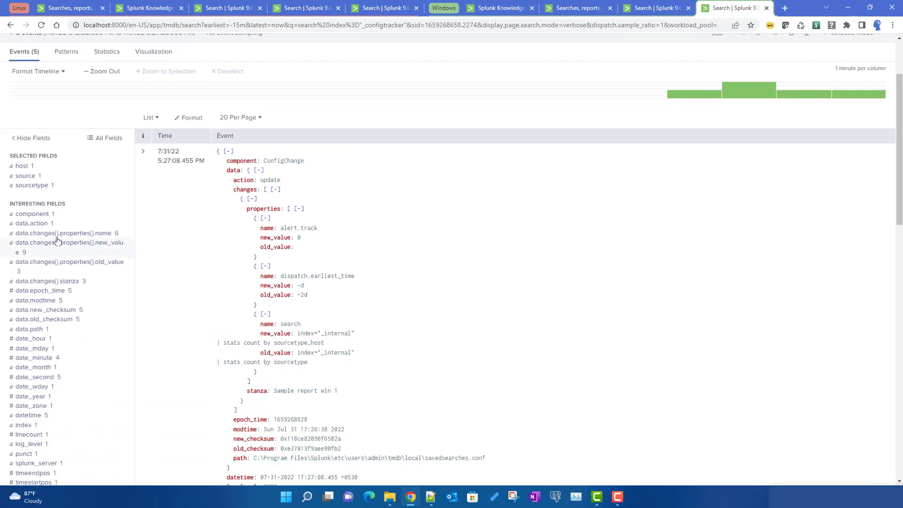
- Review the value lists of the extracted property name, new_value, old_value and stanza fields under data.changes{}
left_click(42, 234)
left_click(42, 244)
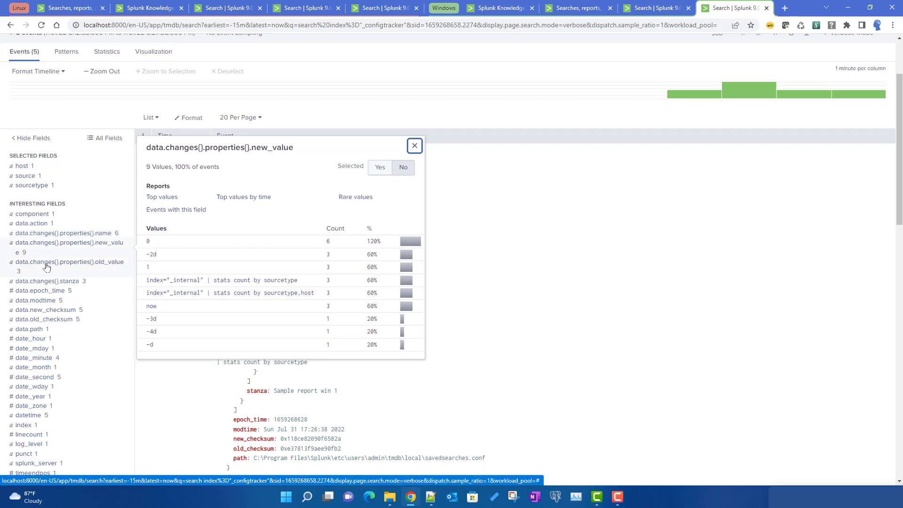
left_click(45, 264)
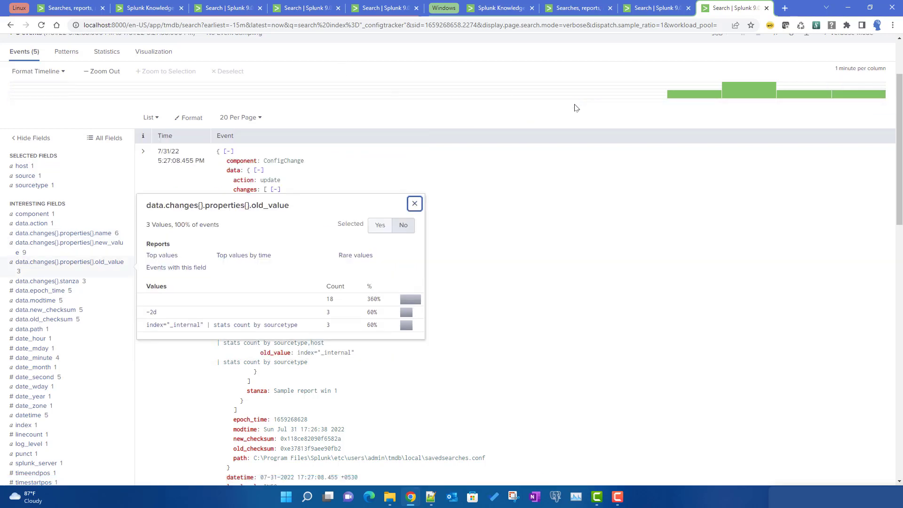
left_click(455, 392)
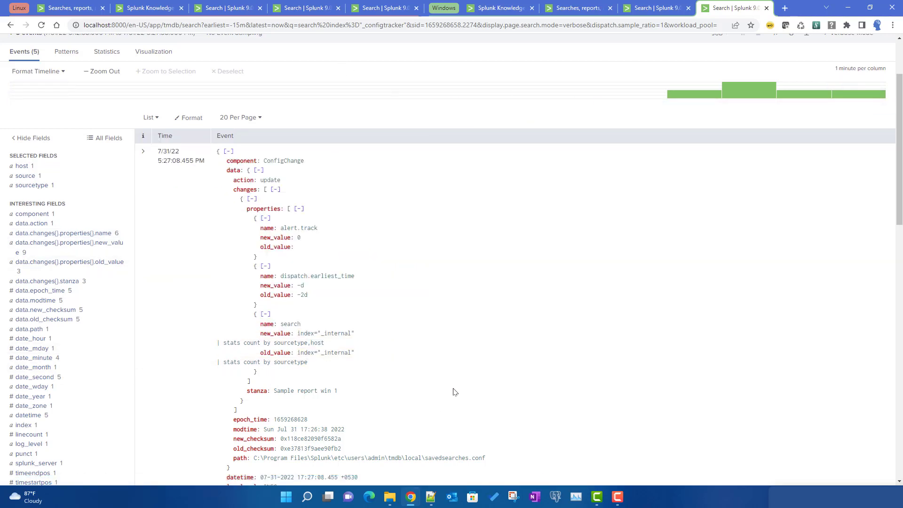
left_click(45, 234)
left_click(46, 246)
left_click(48, 269)
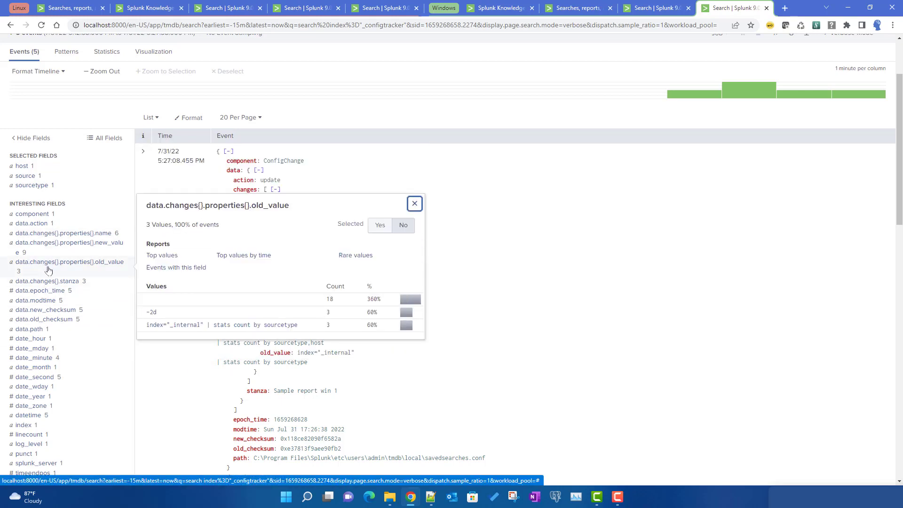
left_click(43, 283)
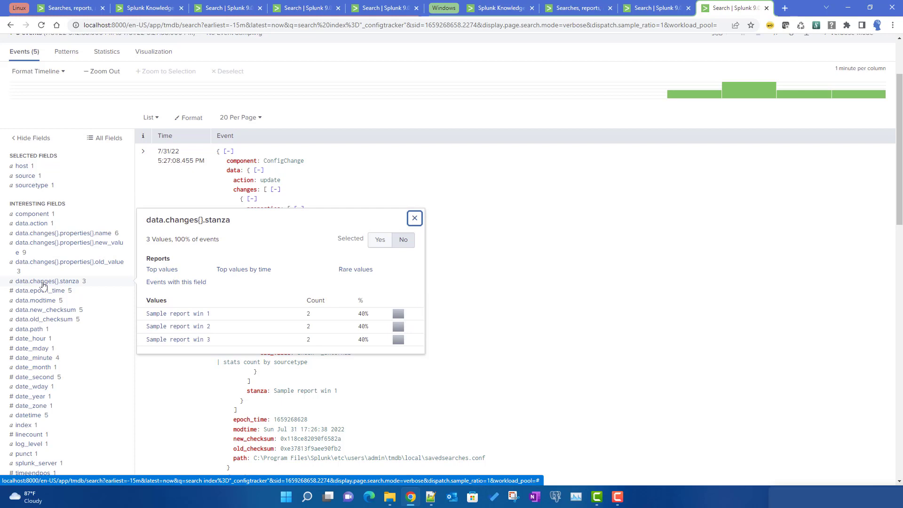
left_click(551, 329)
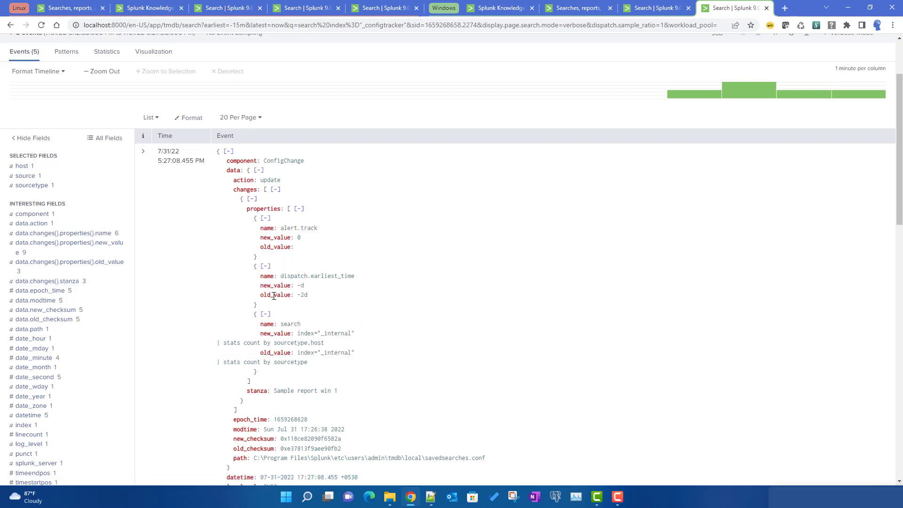
- In the 5:26:37.748 PM event, expand the properties list of Sample report win 3 and collapse the three property entries of Sample report win 2
scroll(432, 343, "down", 3)
scroll(433, 342, "down", 4)
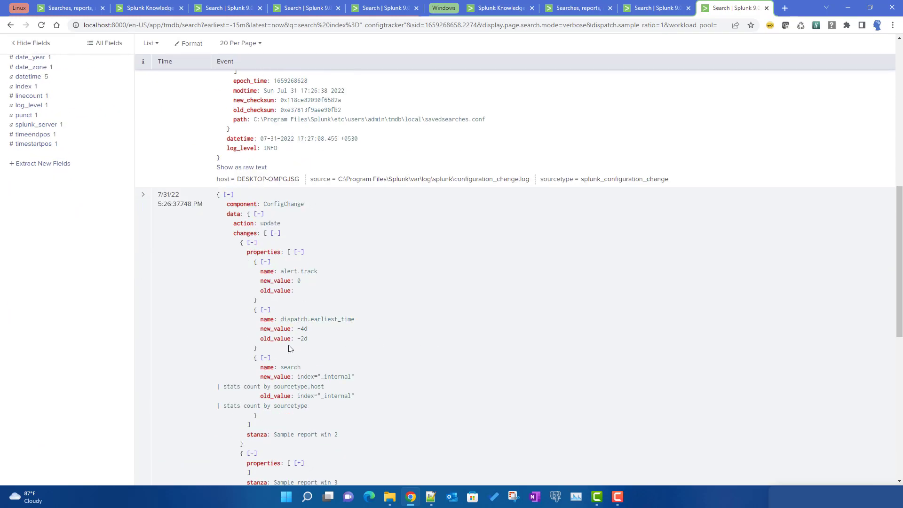
scroll(289, 348, "down", 3)
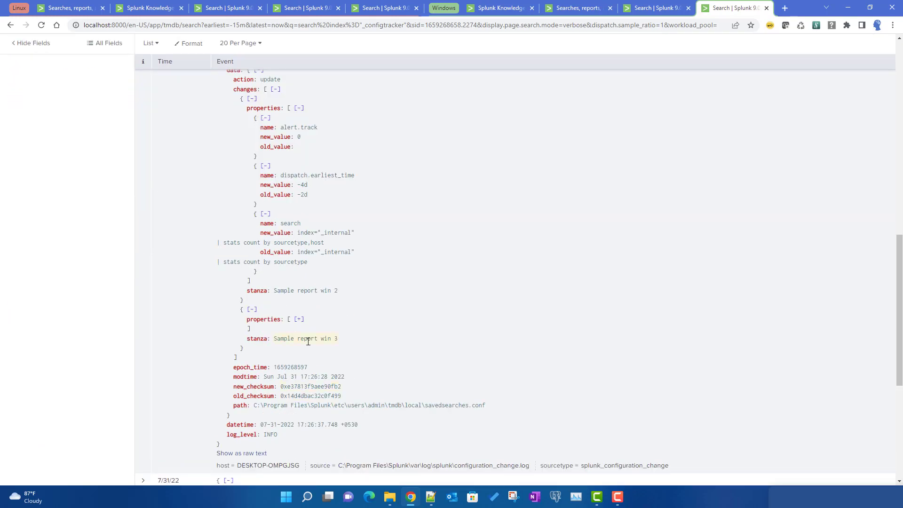
left_click(299, 319)
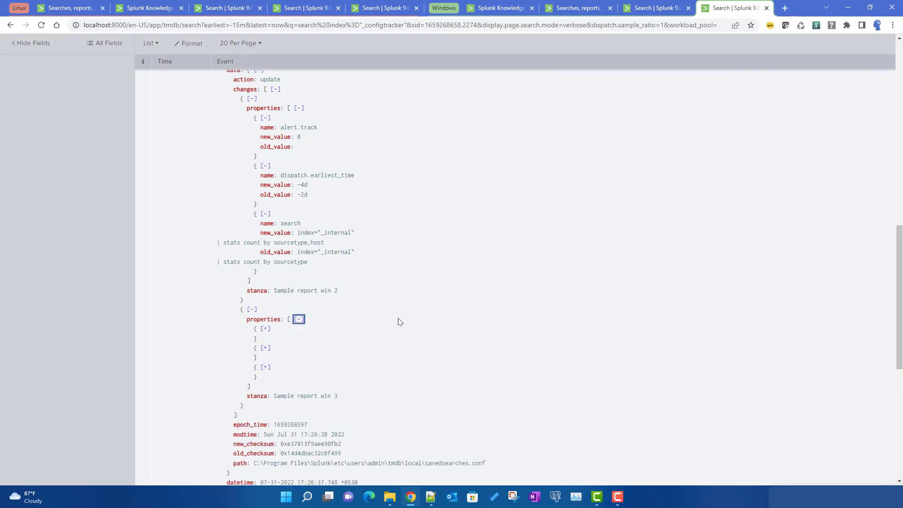
scroll(351, 228, "up", 1)
left_click(298, 156)
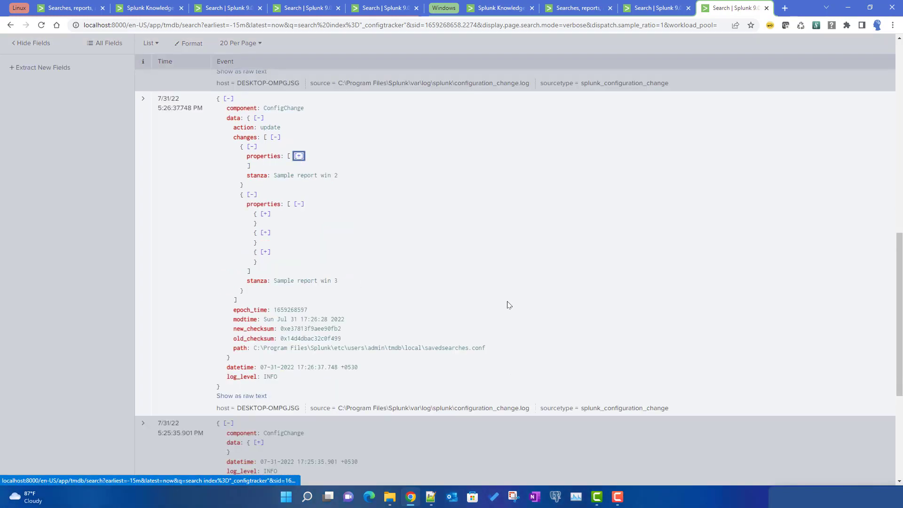
left_click(300, 158)
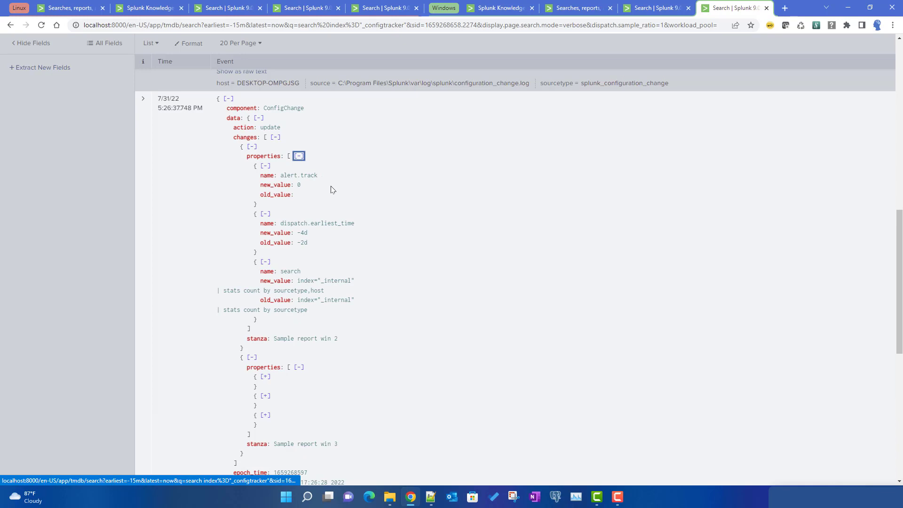
left_click(265, 165)
left_click(266, 184)
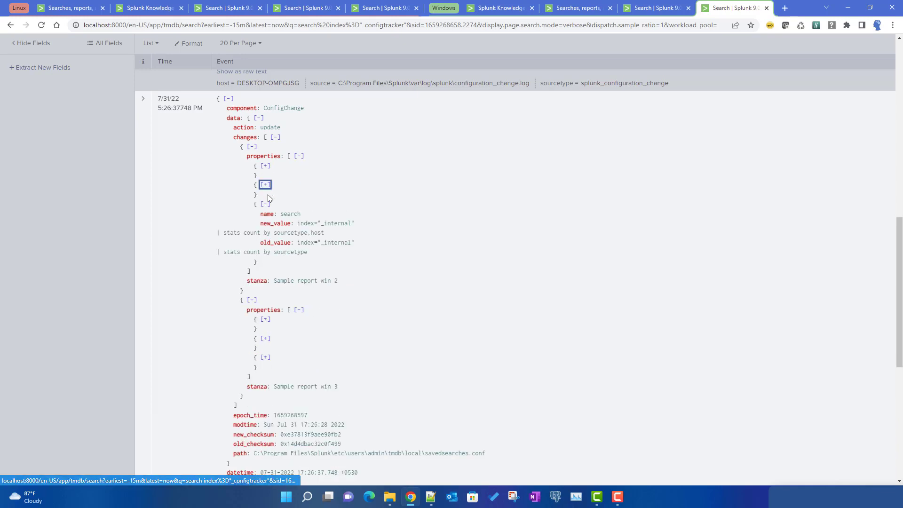
left_click(265, 204)
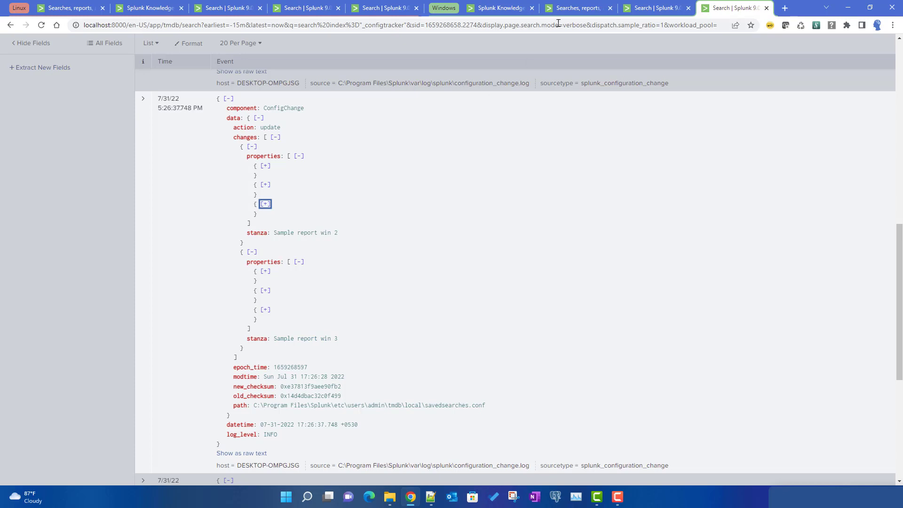
left_click(652, 8)
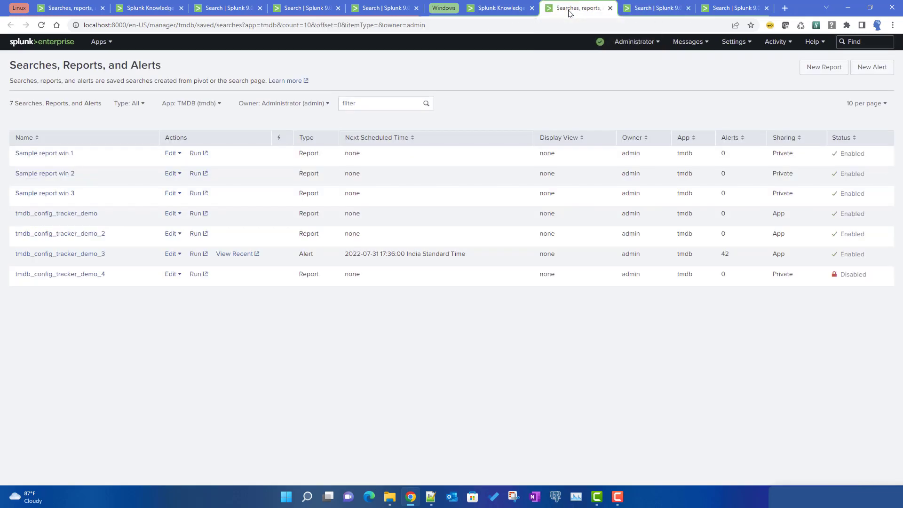
left_click(571, 9)
left_click(710, 9)
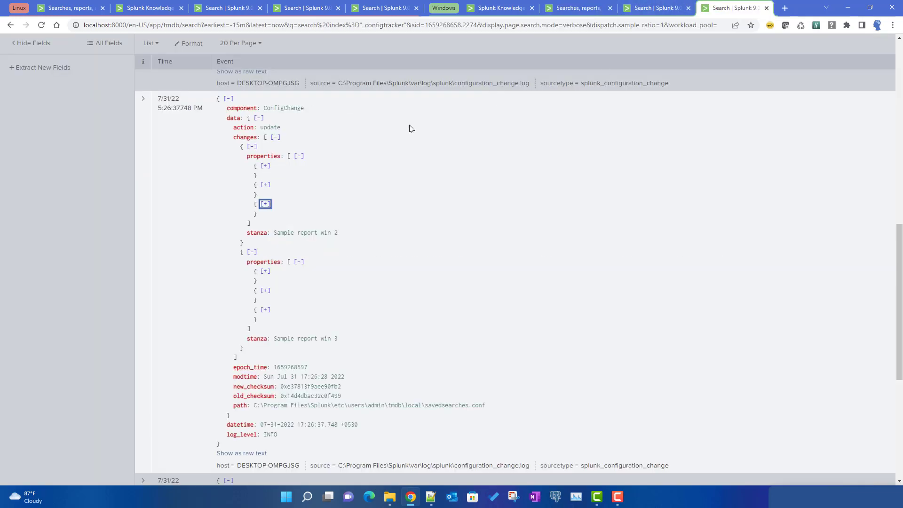
- Append the app_context and ko_type eval lines from the full query to the plain _configtracker search and run it
scroll(338, 186, "down", 5)
scroll(162, 178, "up", 2)
scroll(163, 179, "up", 5)
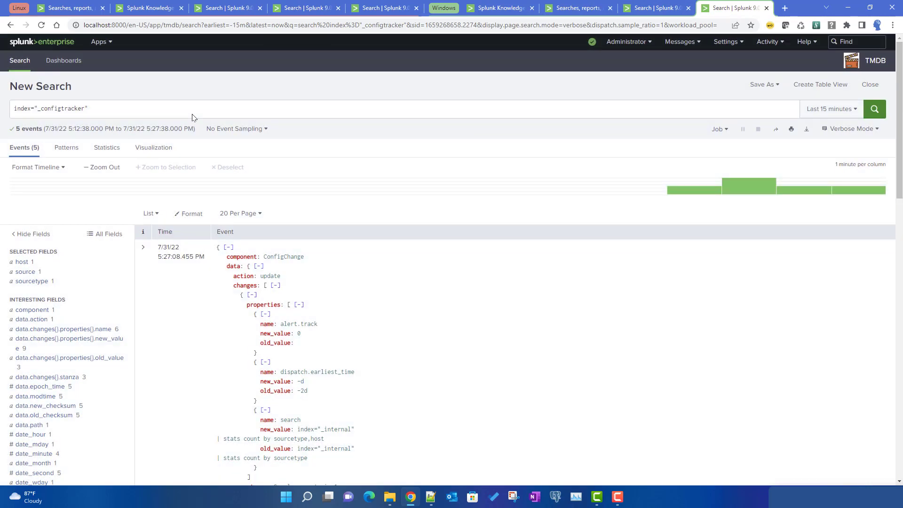
left_click(193, 113)
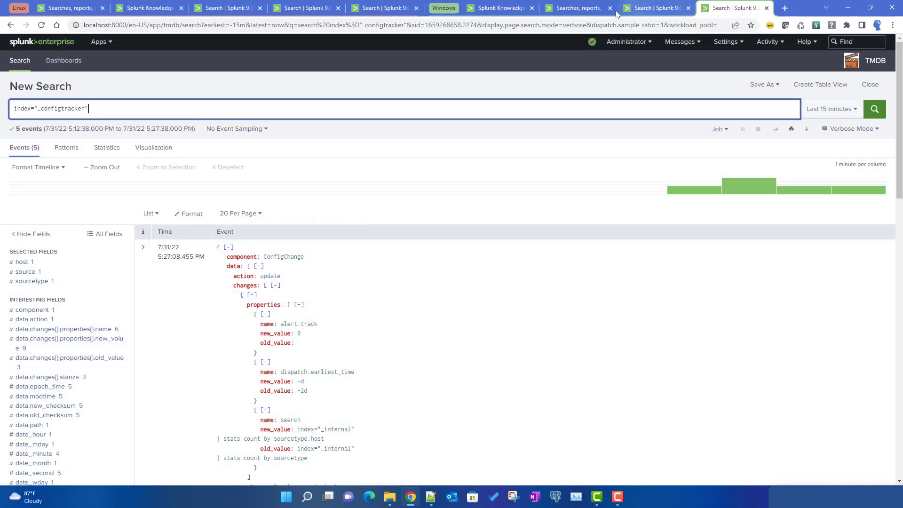
left_click(648, 8)
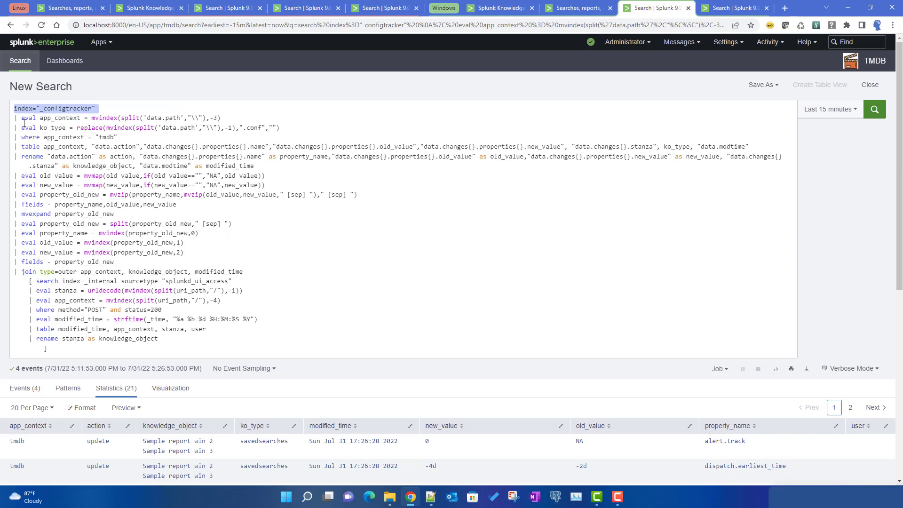
left_click_drag(14, 118, 319, 126)
key("ctrl+c")
left_click(727, 9)
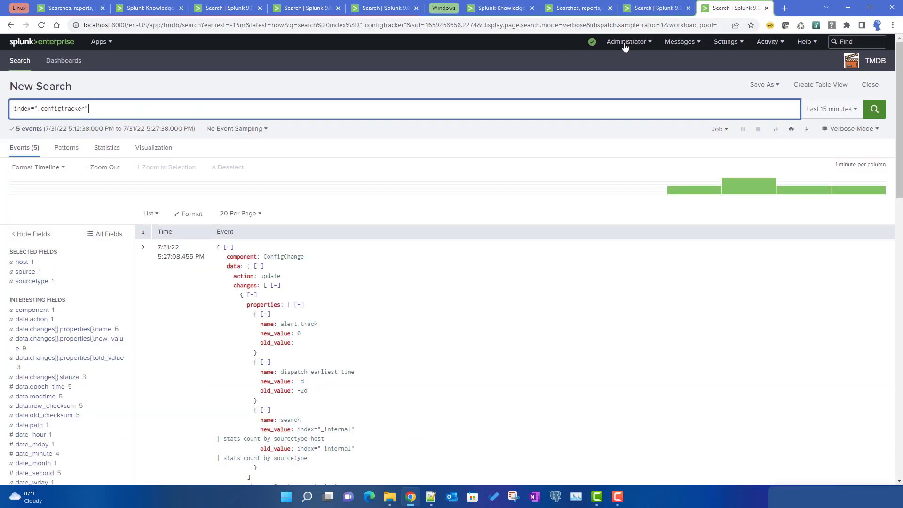
key("shift+Return")
key("ctrl+v")
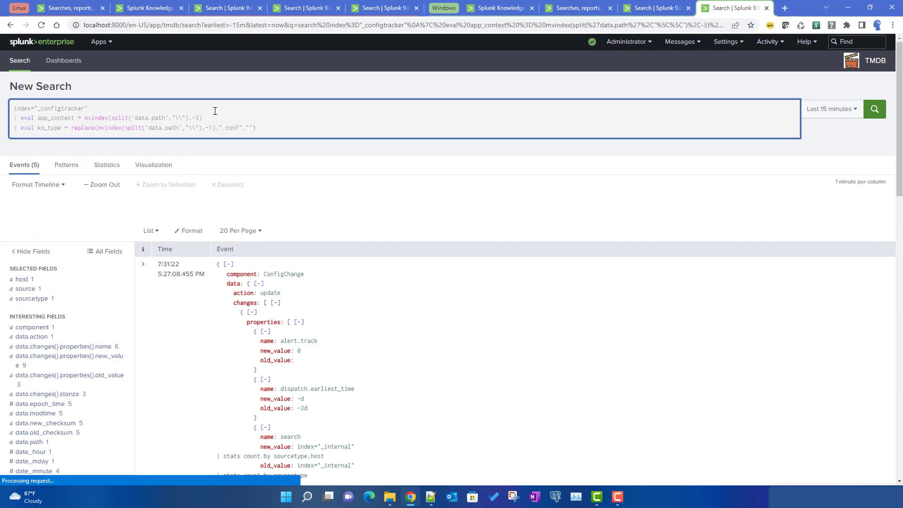
key("Return")
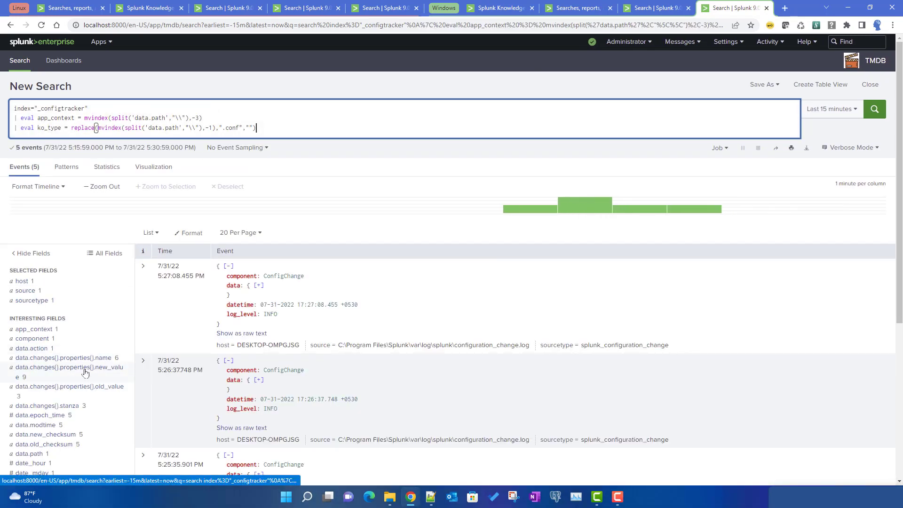
- Inspect the values of the new app_context and ko_type fields in the search results
left_click(42, 331)
scroll(43, 336, "down", 5)
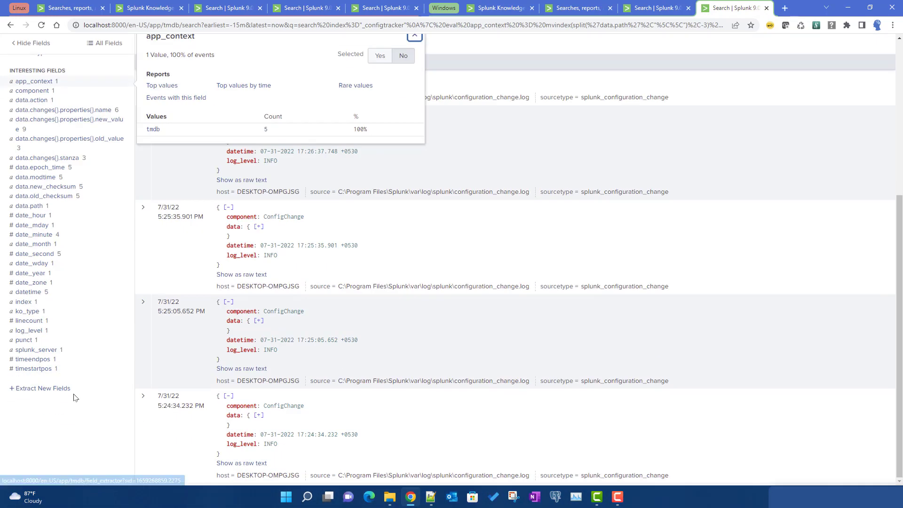
left_click(38, 312)
left_click(39, 313)
scroll(330, 211, "up", 5)
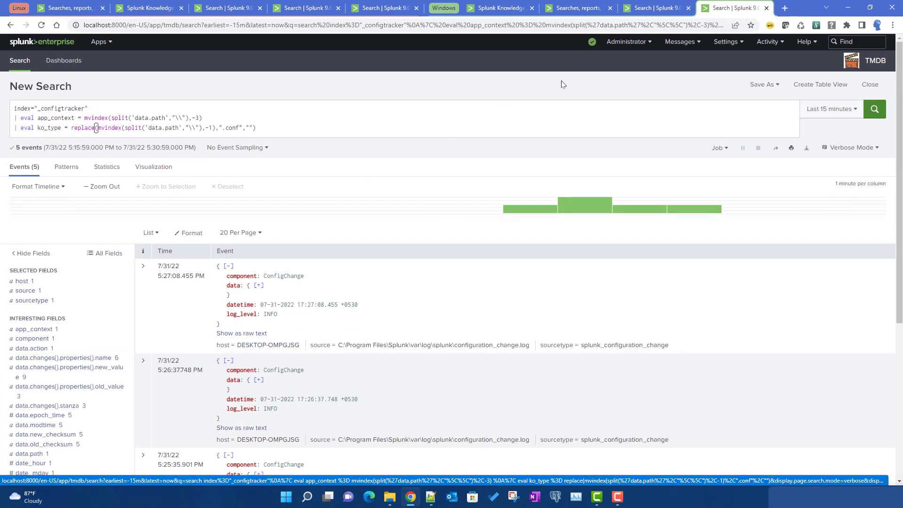
- Append the full query's line | where app_context = "tmdb" to the test search and run it
left_click(652, 8)
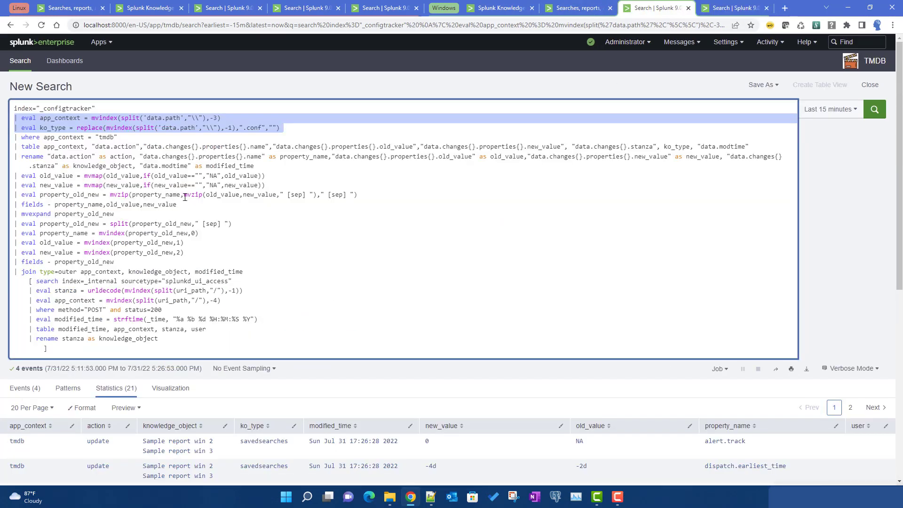
left_click_drag(41, 146, 439, 156)
left_click(439, 156)
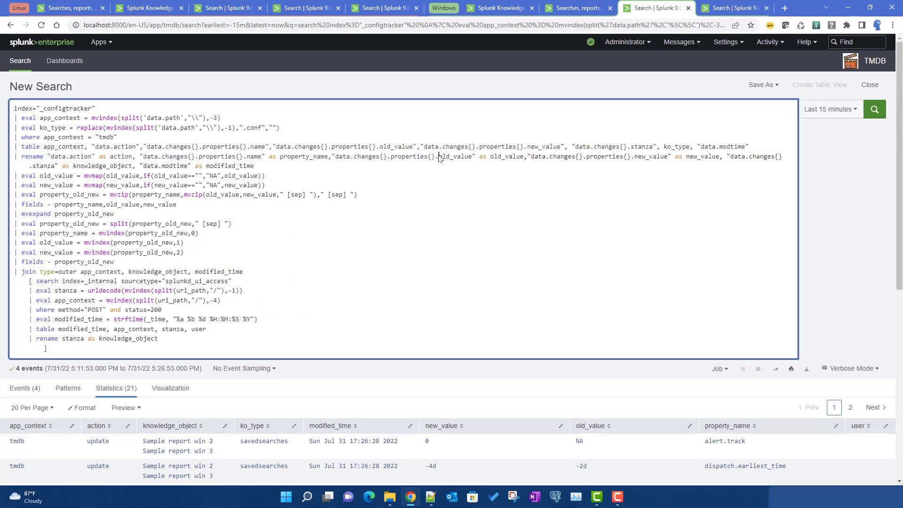
left_click_drag(121, 138, 6, 138)
key("ctrl+c")
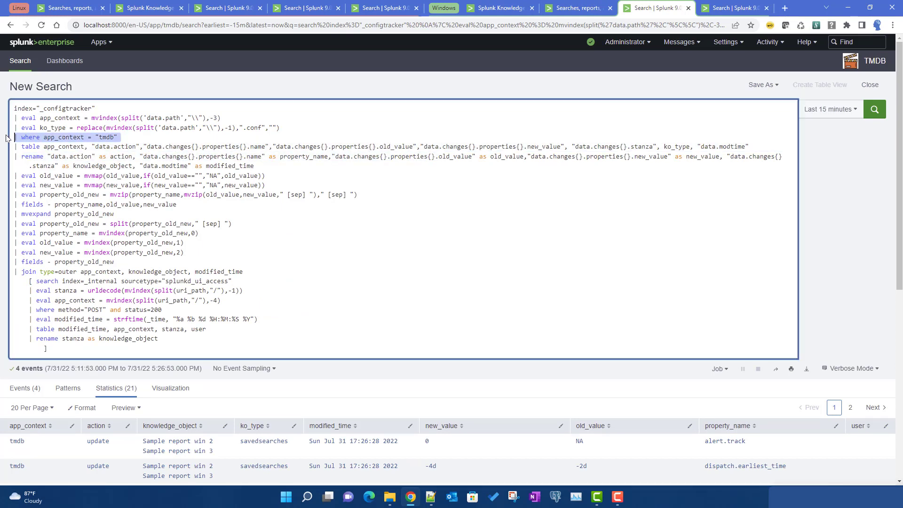
left_click(713, 4)
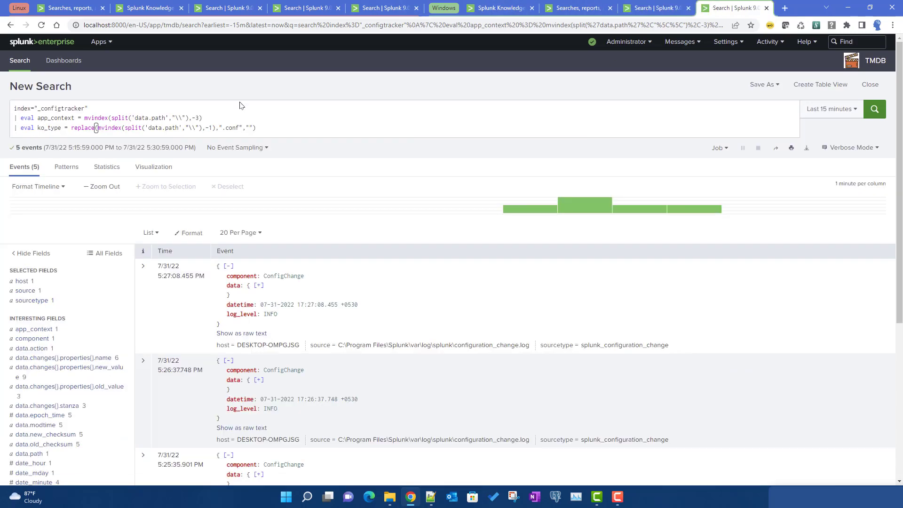
left_click(291, 135)
key("Return")
key("ctrl+v")
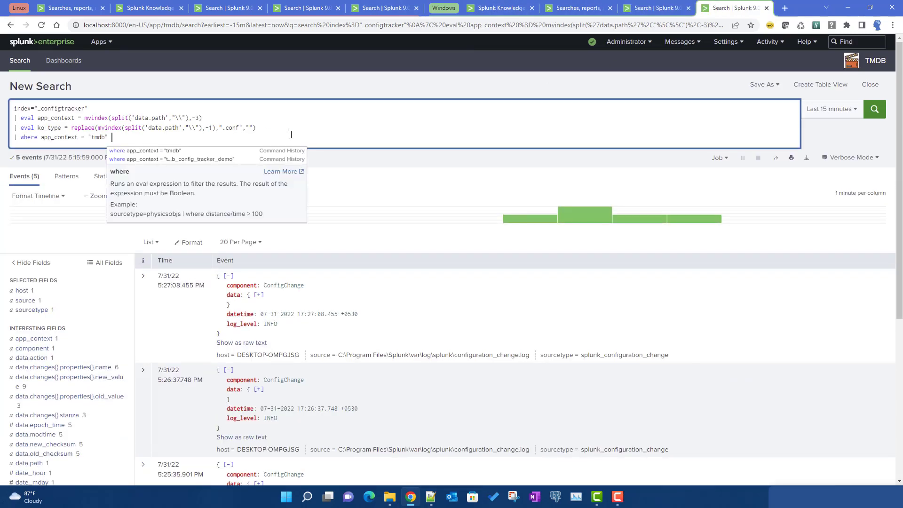
key("Return")
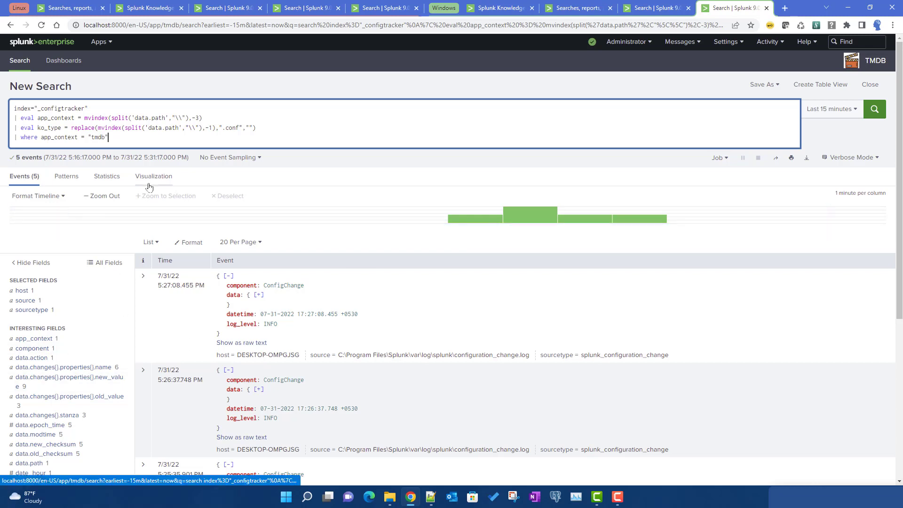
- Start a new piped command line below the where clause and dismiss the command suggestions
key("shift+Return")
type("|")
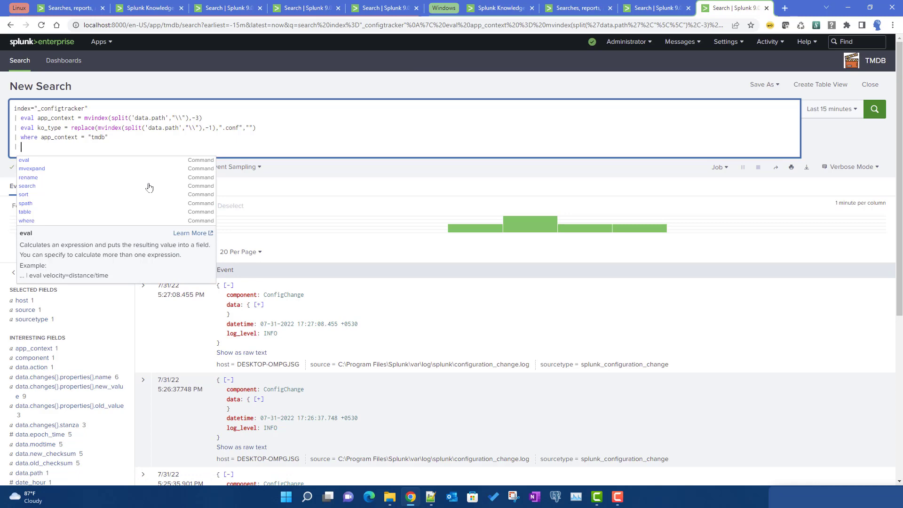
left_click(274, 314)
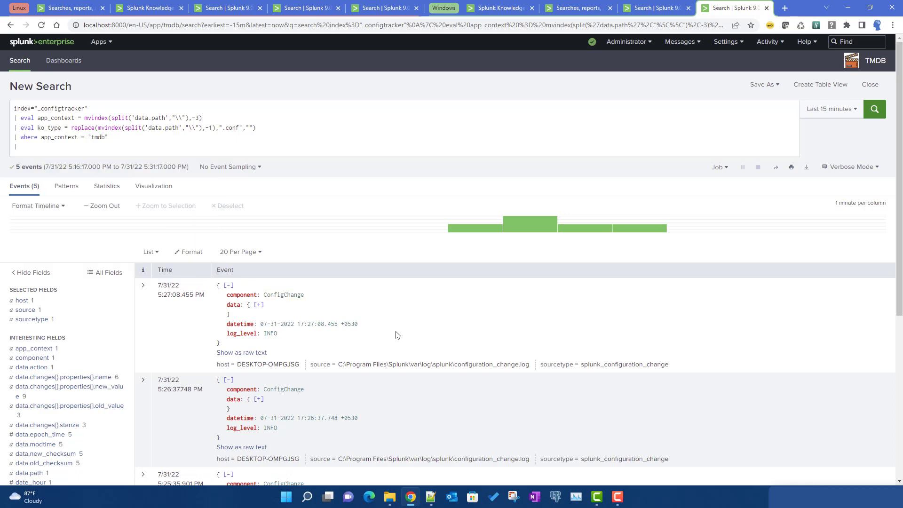
- Expand the data and changes of the 5:26:37.748 PM and 5:27:08.455 PM events to compare their change entries
scroll(304, 308, "down", 3)
left_click(258, 255)
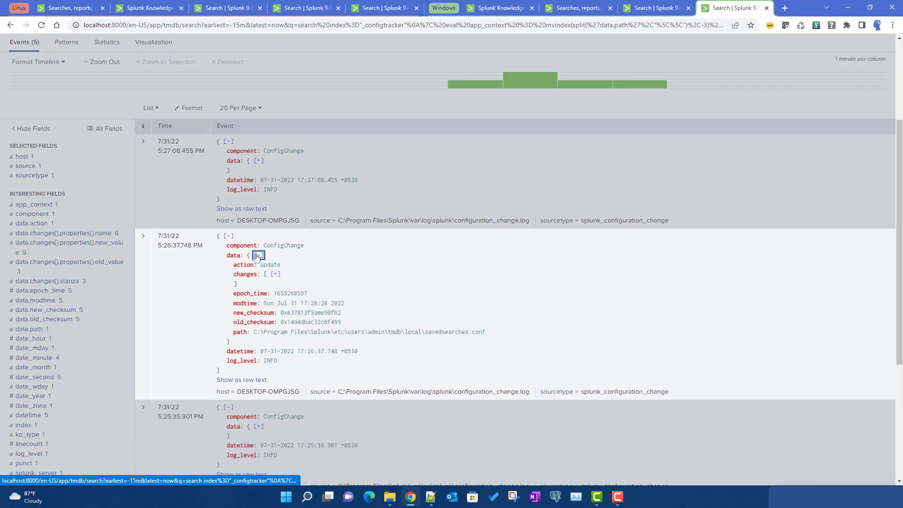
left_click(275, 273)
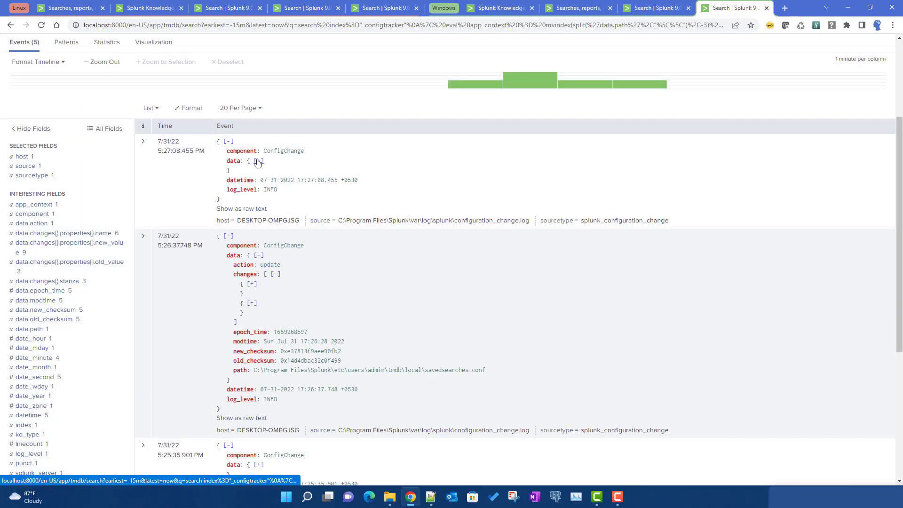
left_click(259, 160)
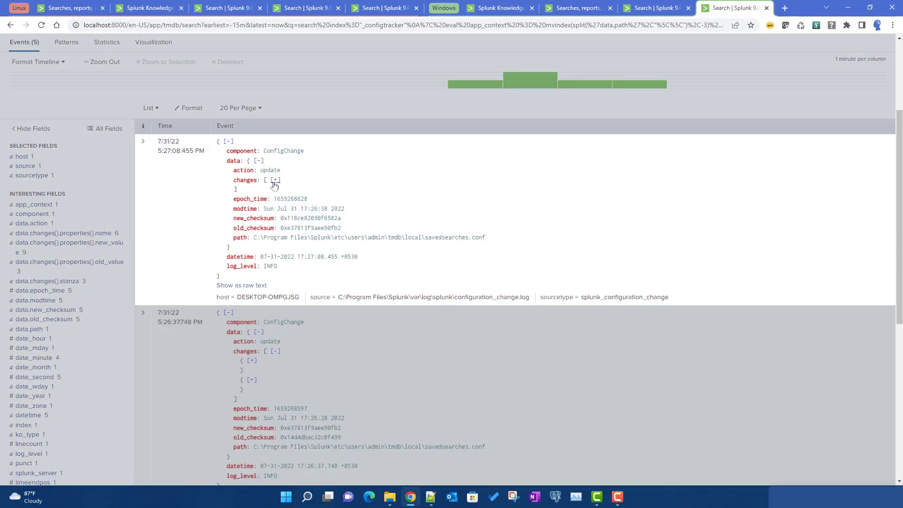
left_click(276, 180)
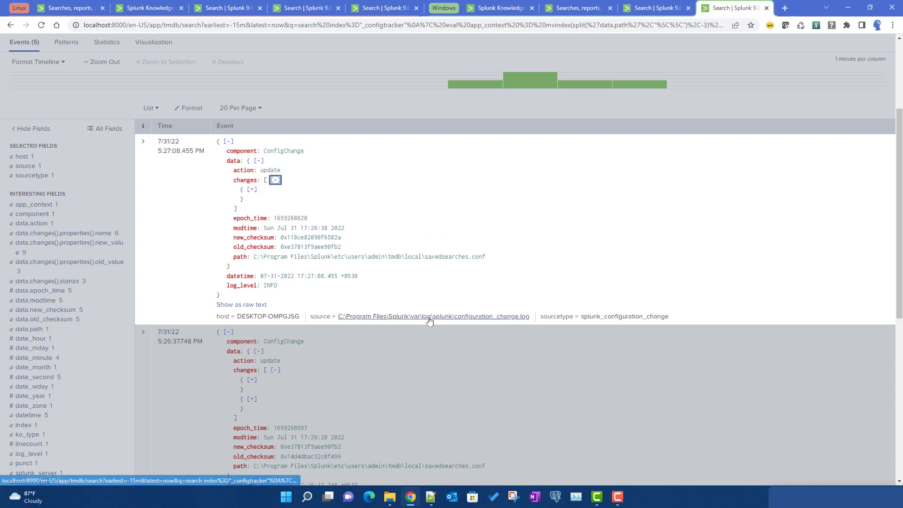
- Expand the data and changes of the 5:25:35.901 PM event to examine its change entries
scroll(430, 322, "down", 3)
scroll(429, 322, "down", 3)
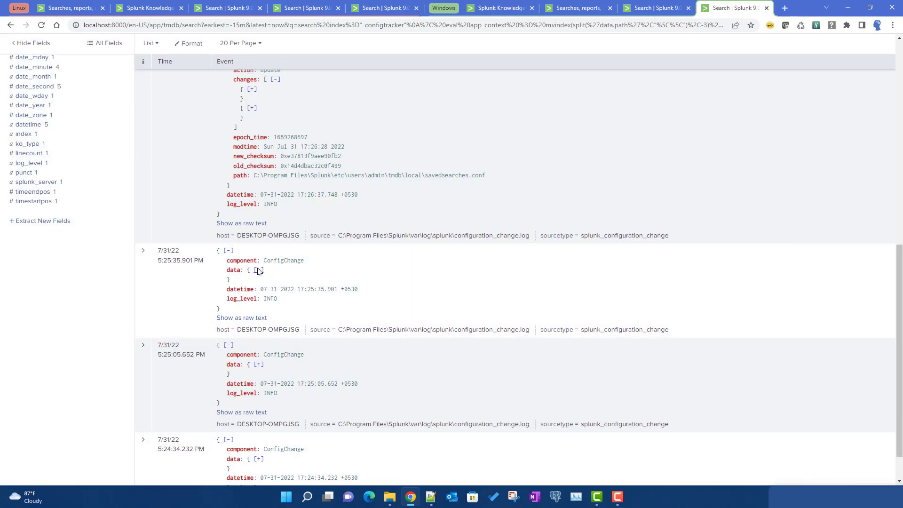
left_click(258, 270)
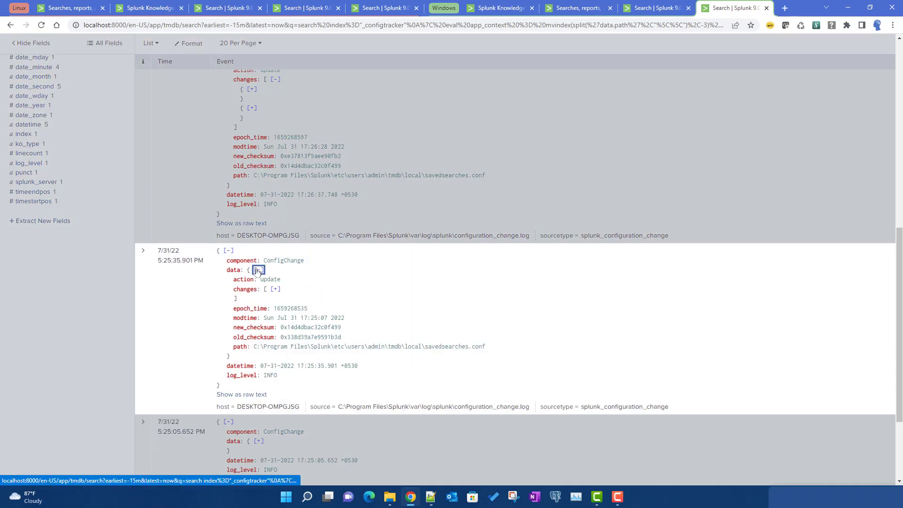
left_click(275, 290)
key("F5")
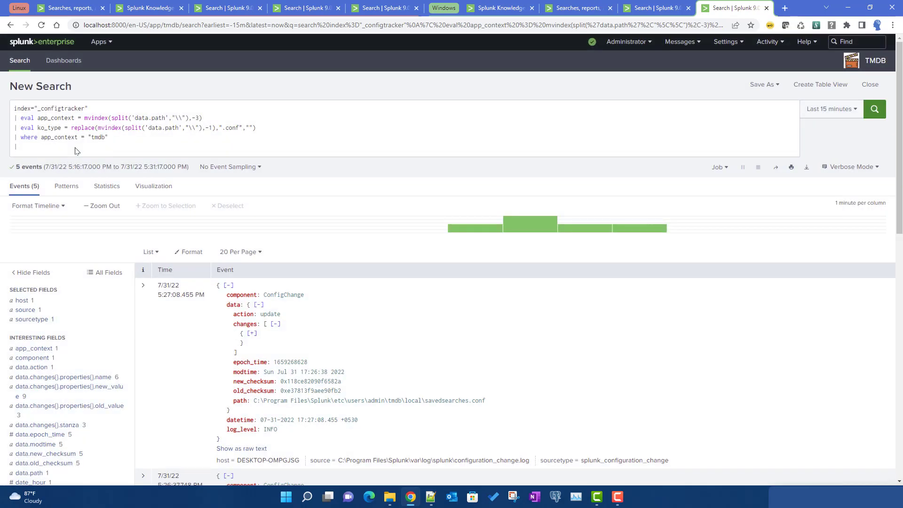
- Enter spath input=_raw on the empty piped line at the end of the search
left_click(76, 148)
type("s")
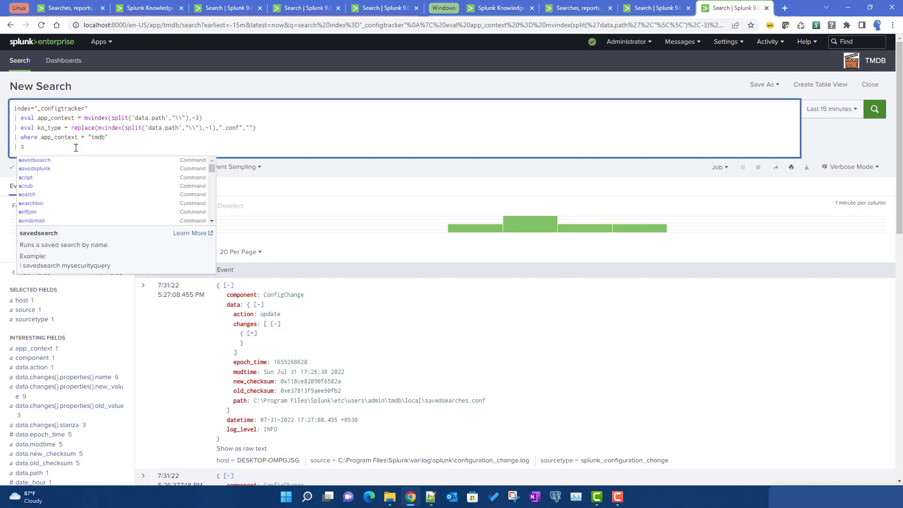
type("path ")
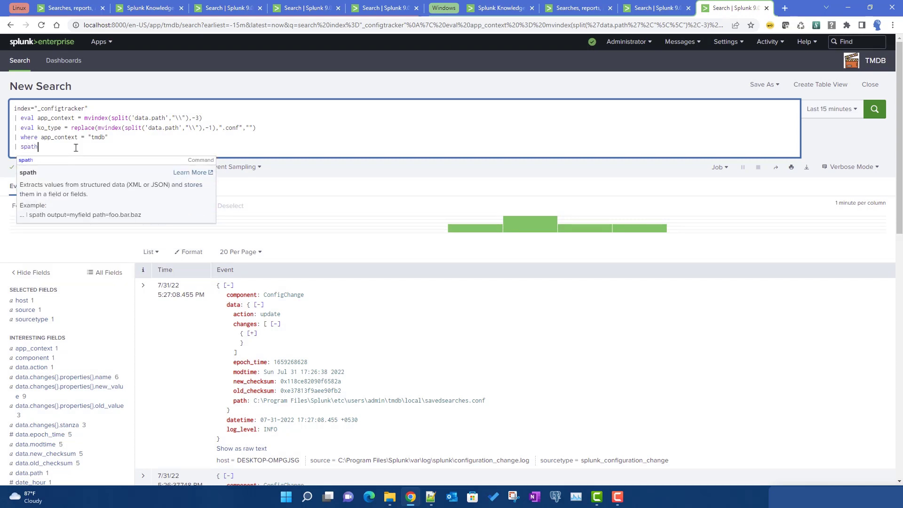
type("i")
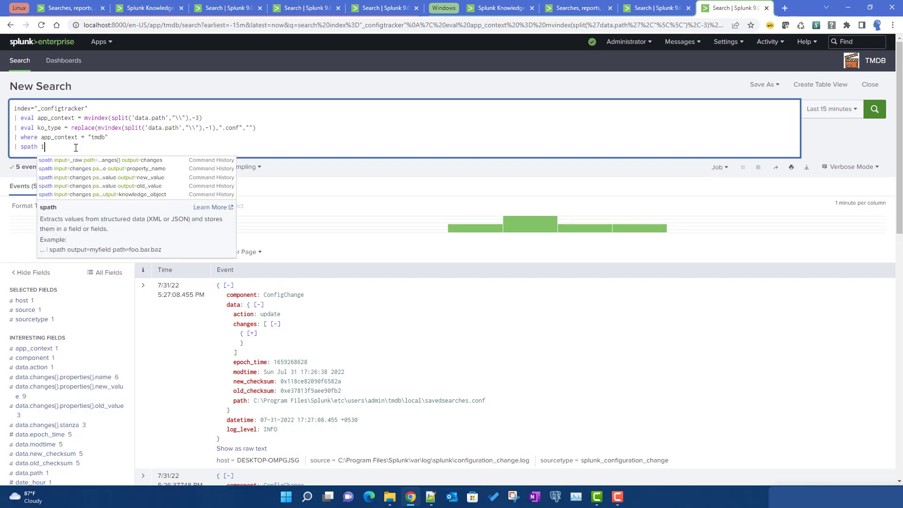
type("nput")
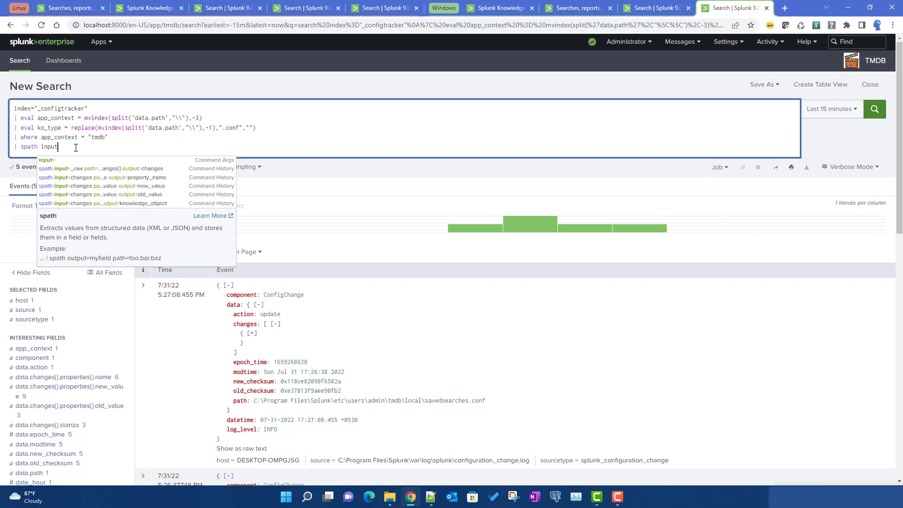
type("=_e")
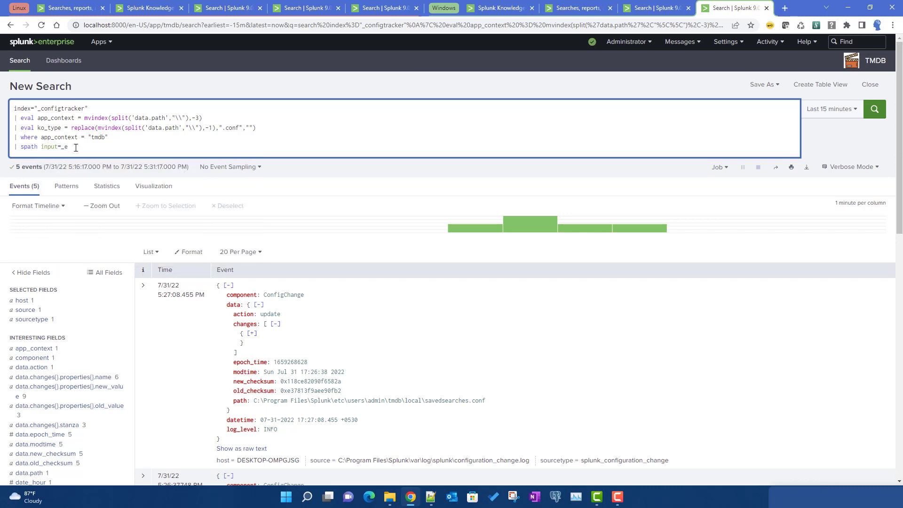
key("BackSpace")
type("ra")
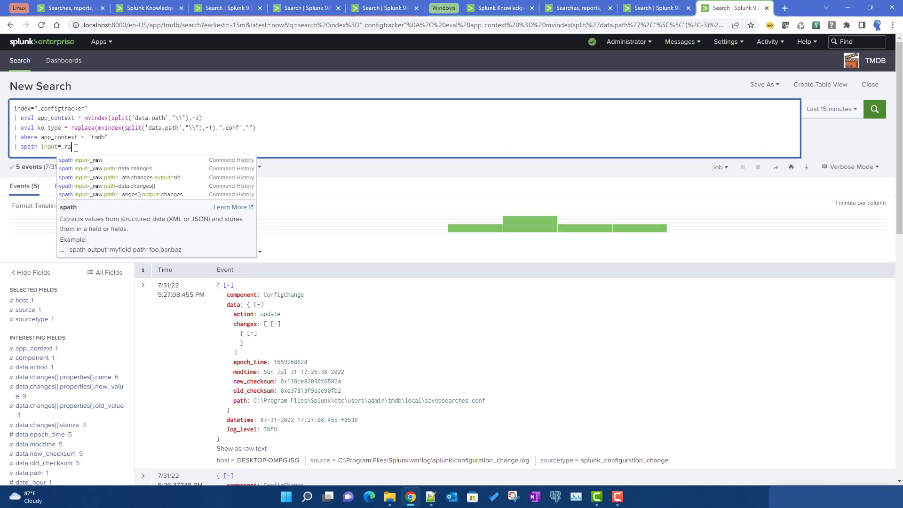
type("w")
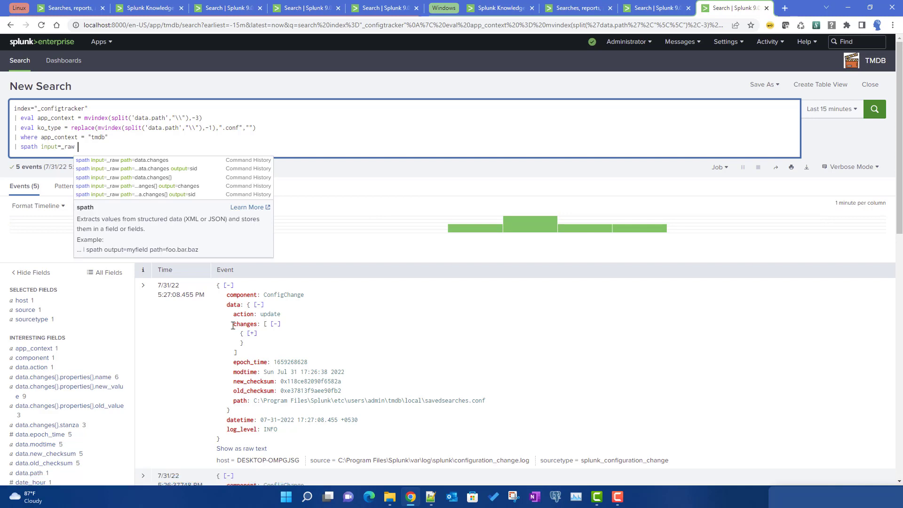
- Expand the change entry of the 5:27:08.455 PM event and examine its properties and stanza structure
left_click_drag(233, 324, 257, 325)
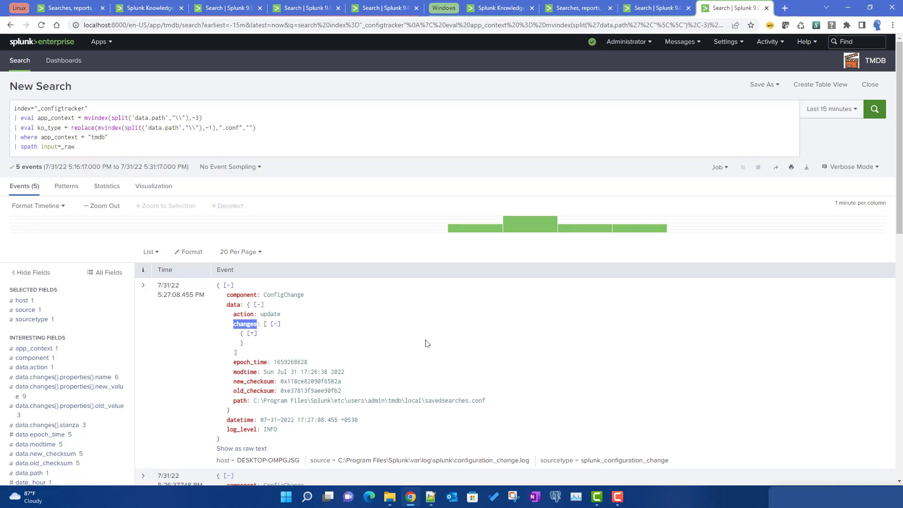
left_click(252, 333)
left_click_drag(244, 362, 345, 367)
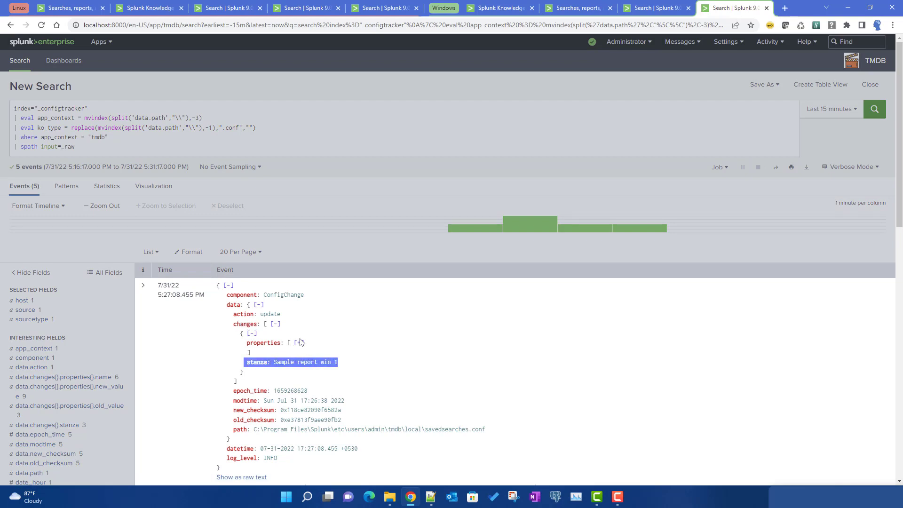
- Complete the spath command with path=data.changes output=changes and run the search
left_click(115, 152)
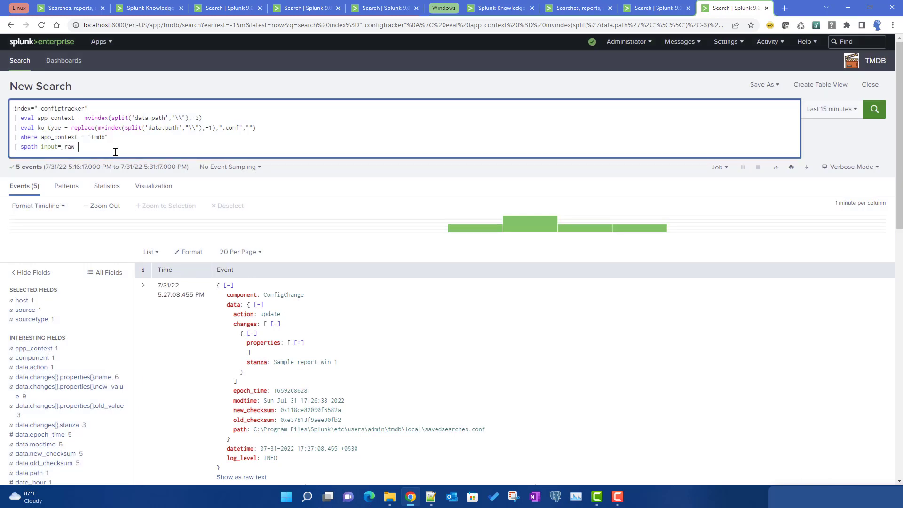
type("path=")
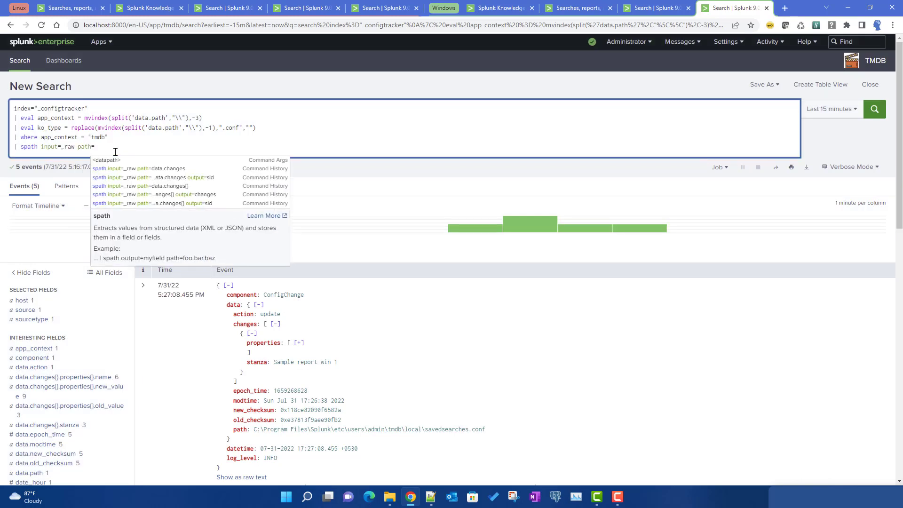
type("data.changes")
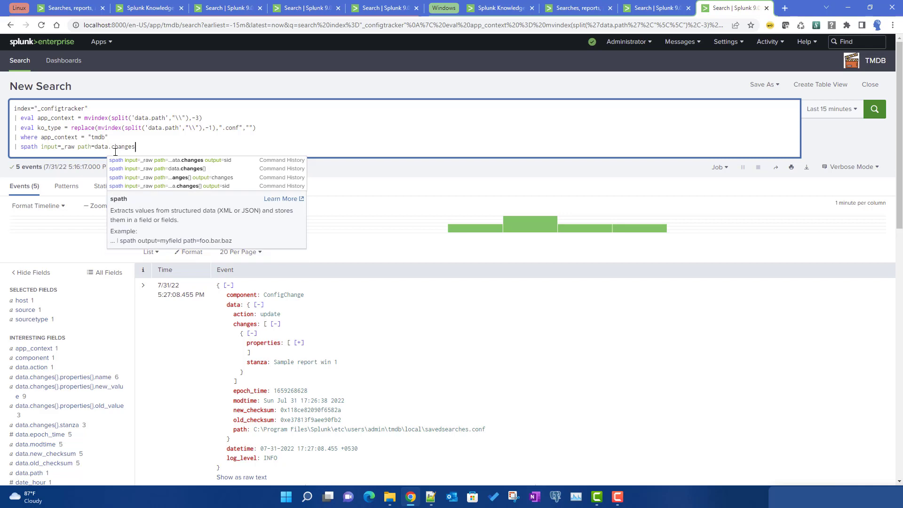
type(" o")
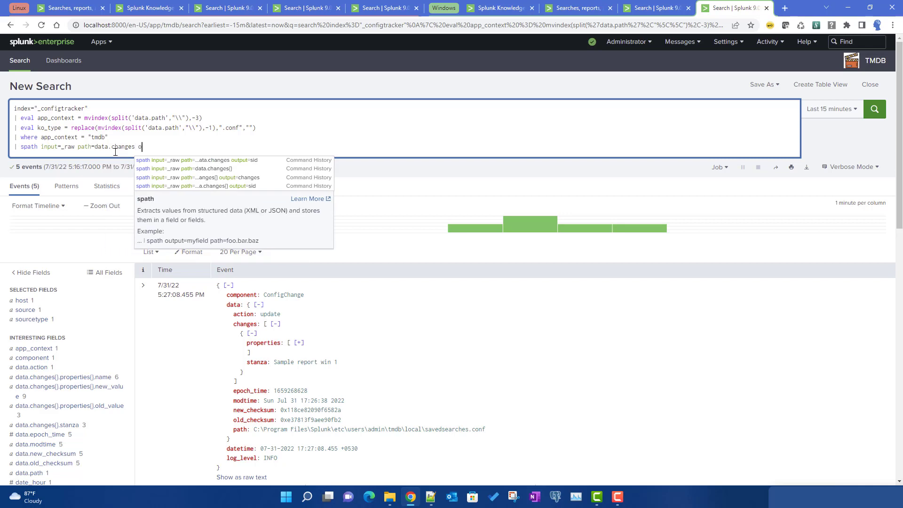
type("utpur")
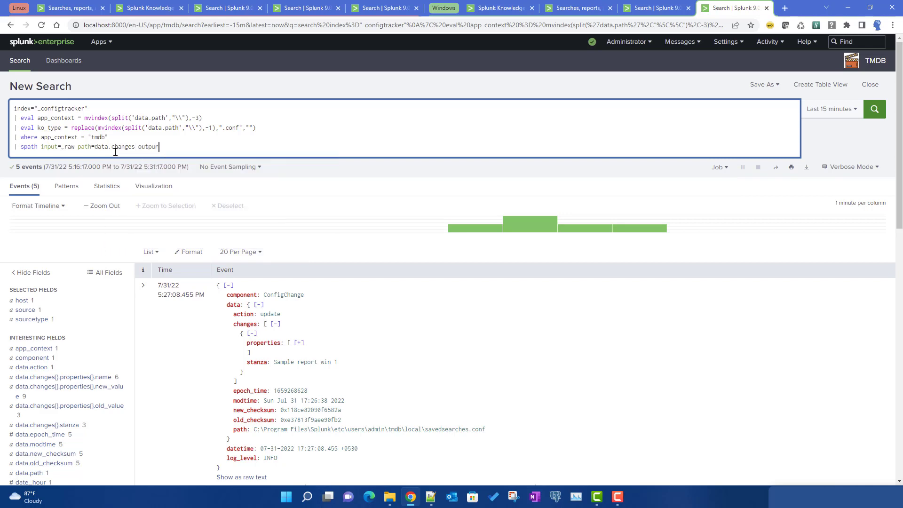
key("BackSpace")
type("t=changes")
key("Return")
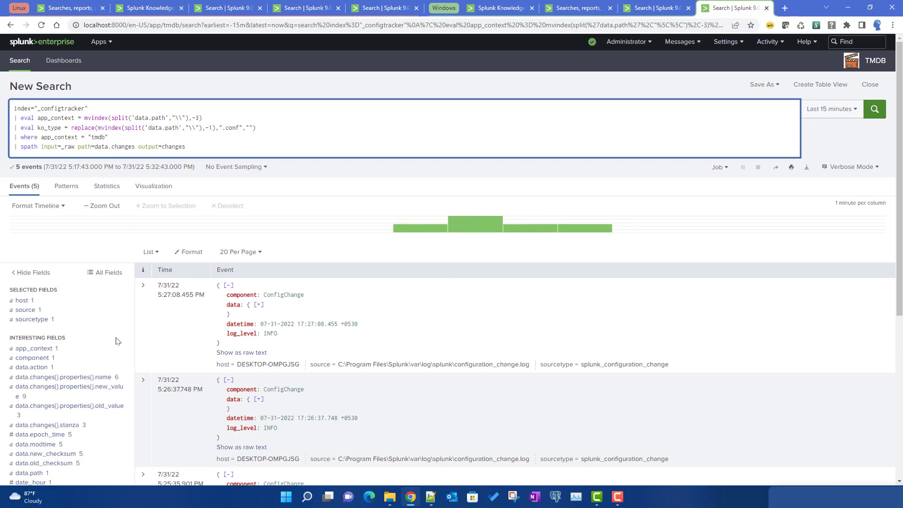
- Check the field list for a changes field and expand the data and changes of the 5:27:08.455 PM event
scroll(127, 301, "down", 4)
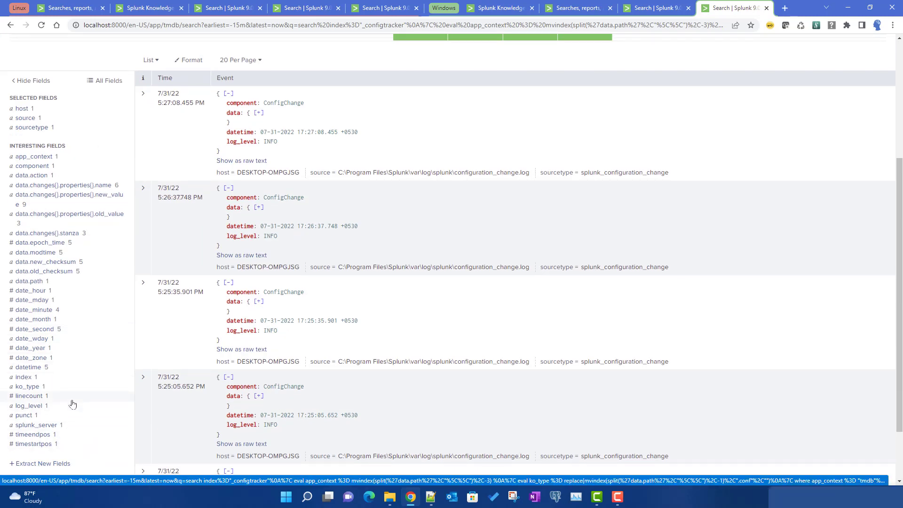
scroll(73, 404, "up", 3)
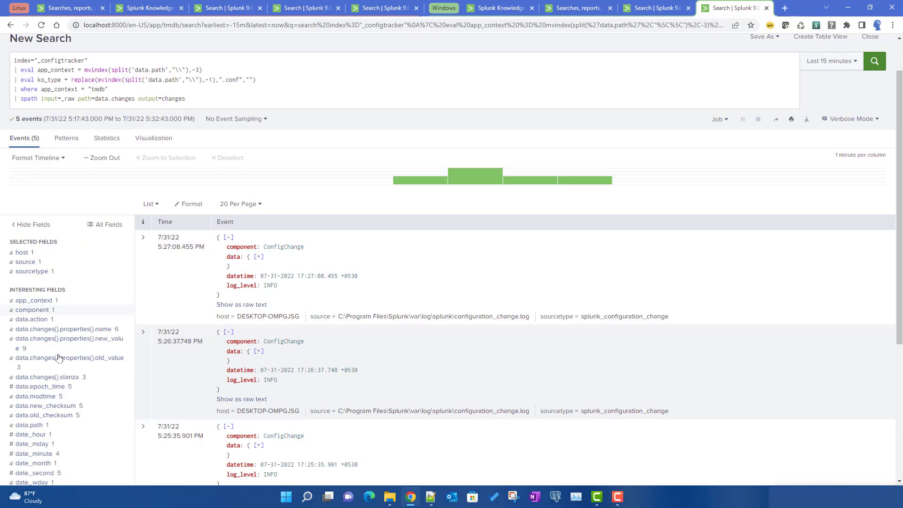
left_click(259, 257)
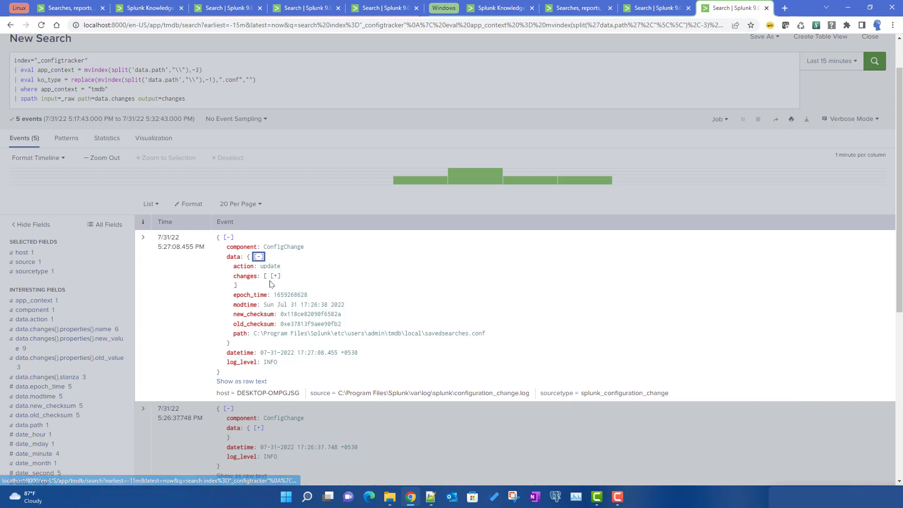
left_click(277, 278)
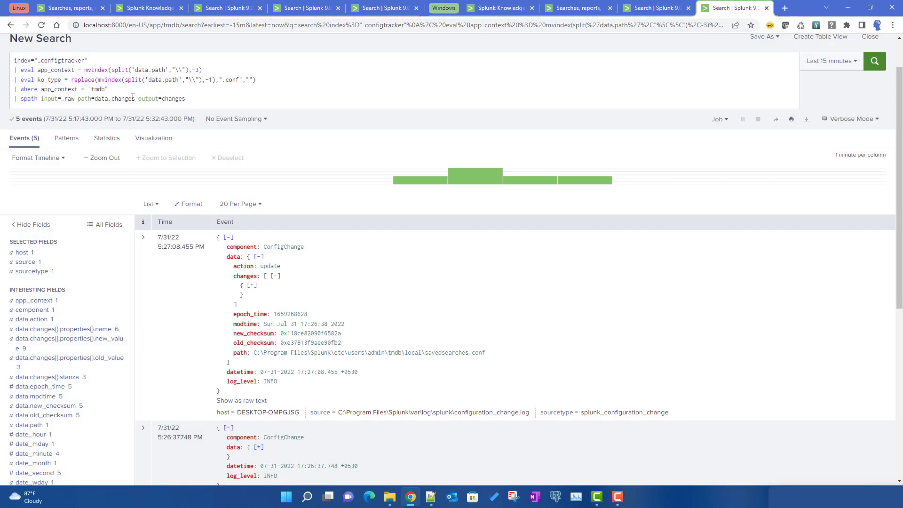
- Change the spath path to data.changes{} and rerun the search
left_click(134, 97)
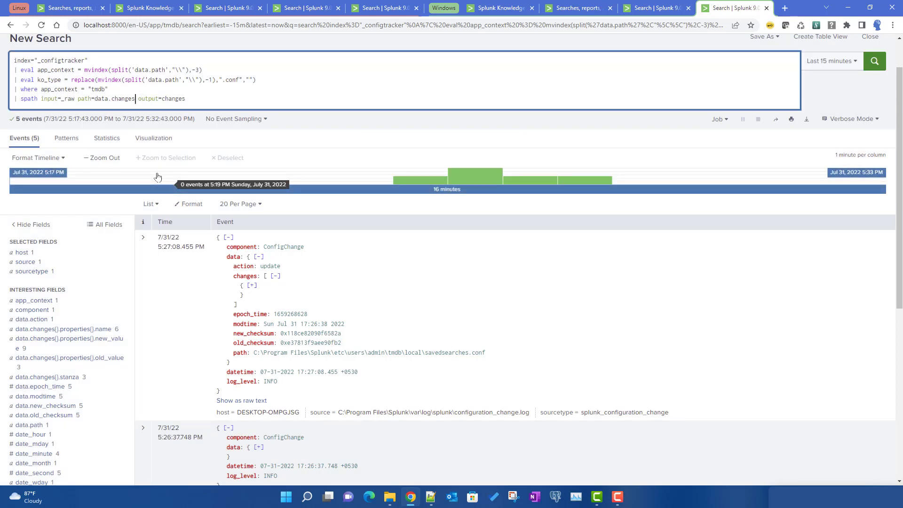
type("{}")
key("Return")
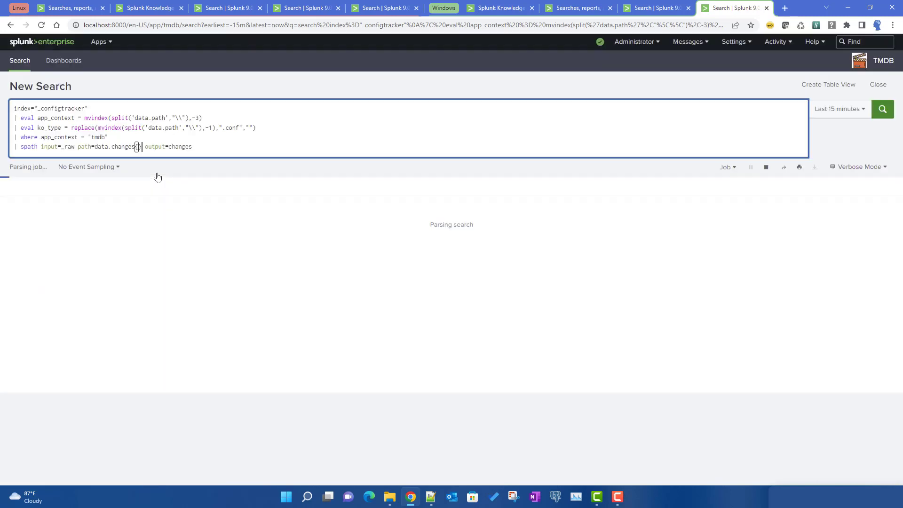
- Inspect the values of the changes field in the search results
scroll(263, 228, "down", 3)
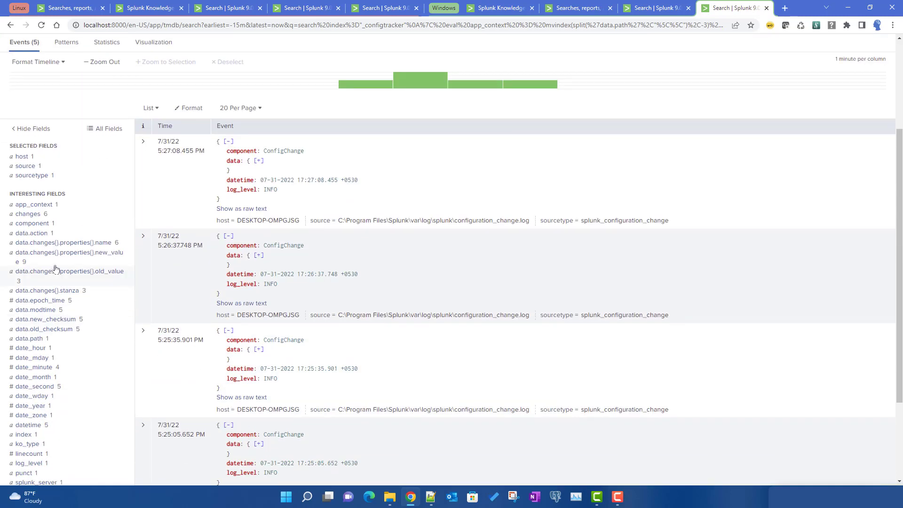
left_click(29, 214)
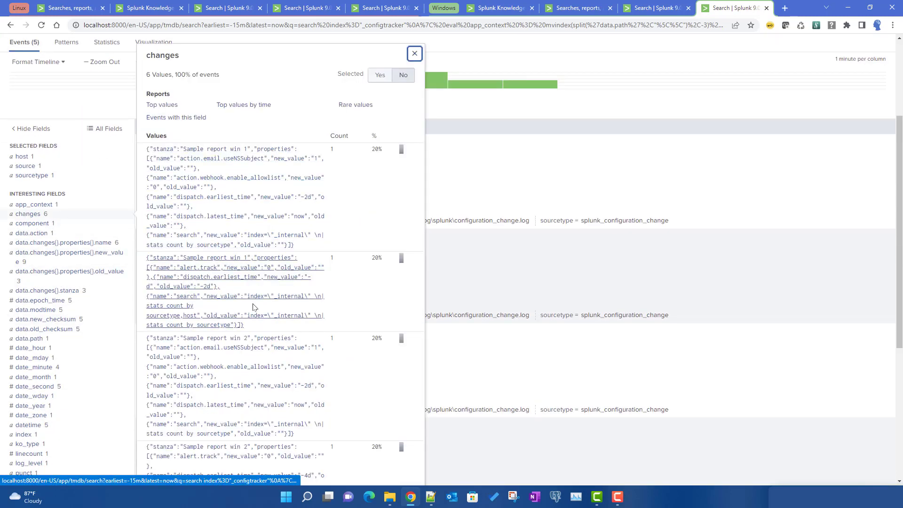
left_click(29, 215)
scroll(256, 261, "up", 3)
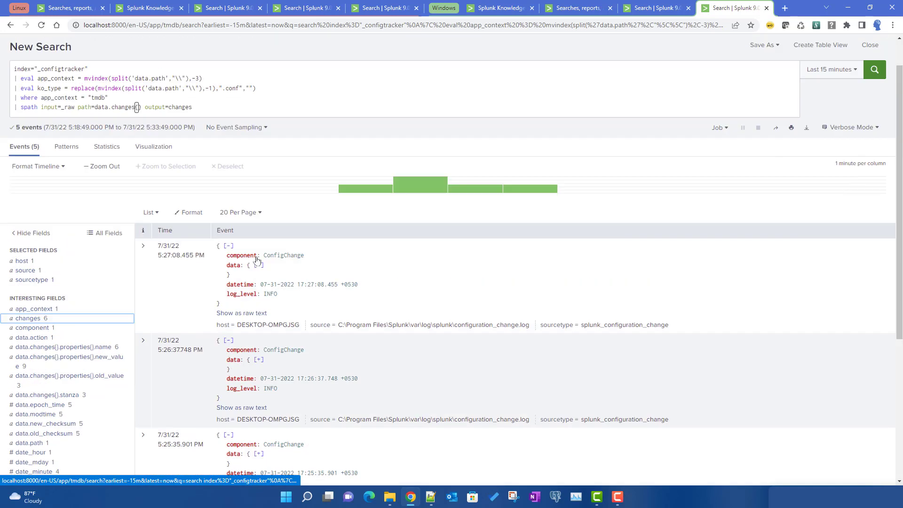
- Add a new piped table command below the spath line with app_context as its first field
left_click(227, 153)
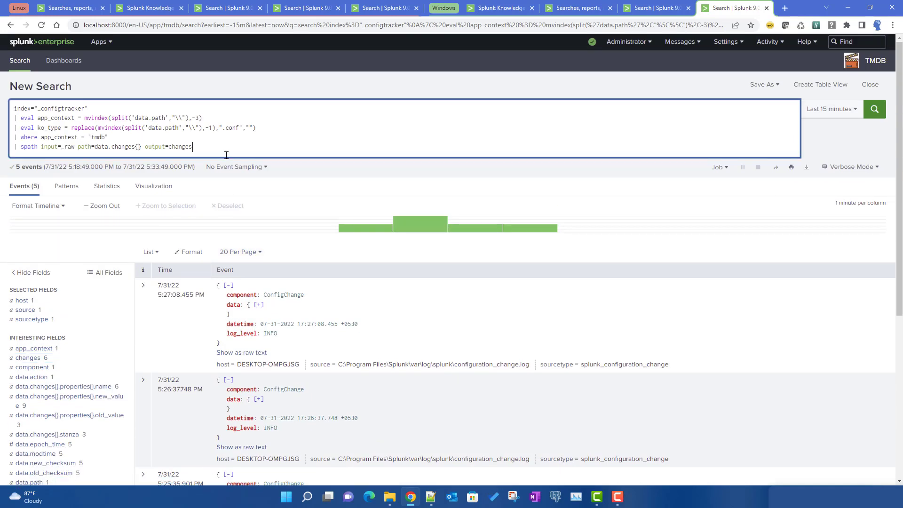
key("shift+Return")
type("| table")
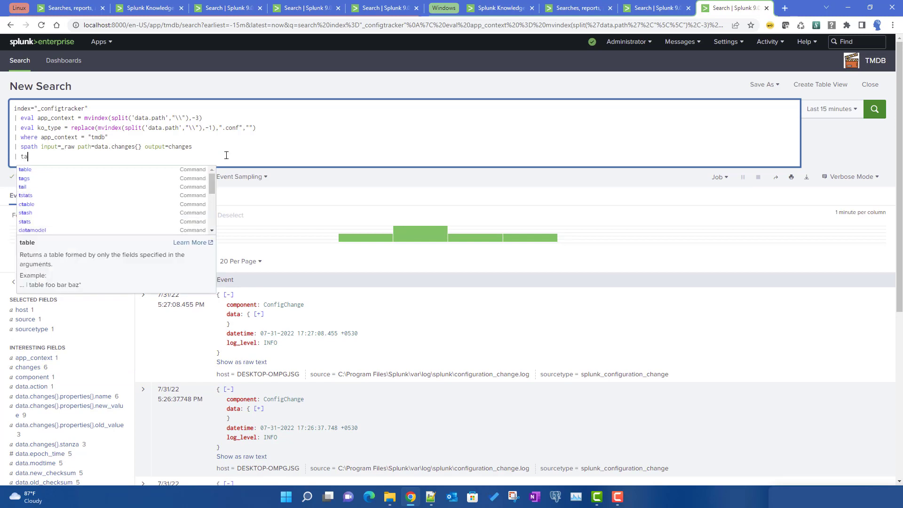
double_click(42, 117)
key("ctrl+c")
left_click(66, 156)
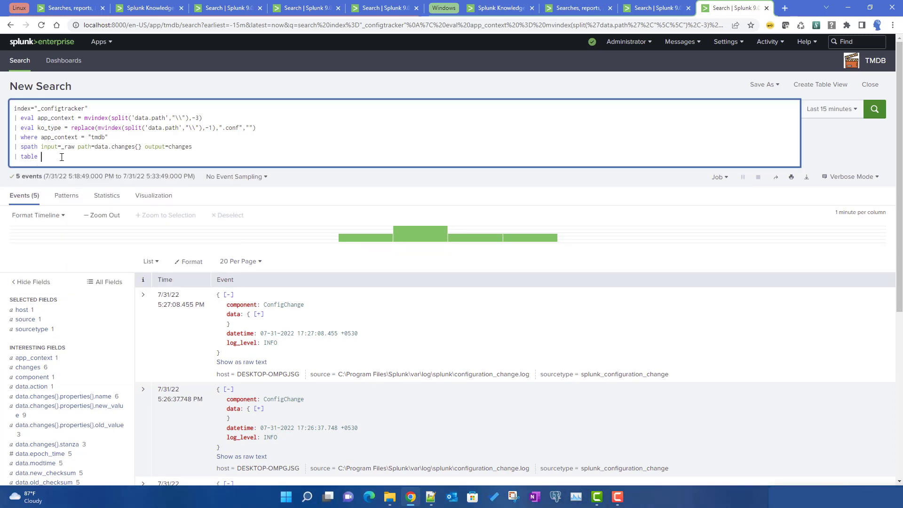
key("ctrl+v")
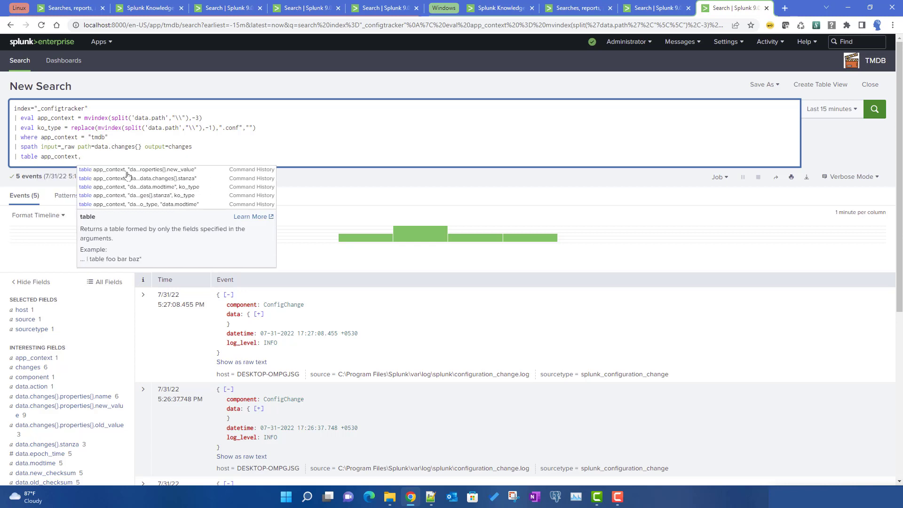
- Add ko_type as the second field of the table command, copying its name from the eval line
double_click(50, 128)
key("ctrl+c")
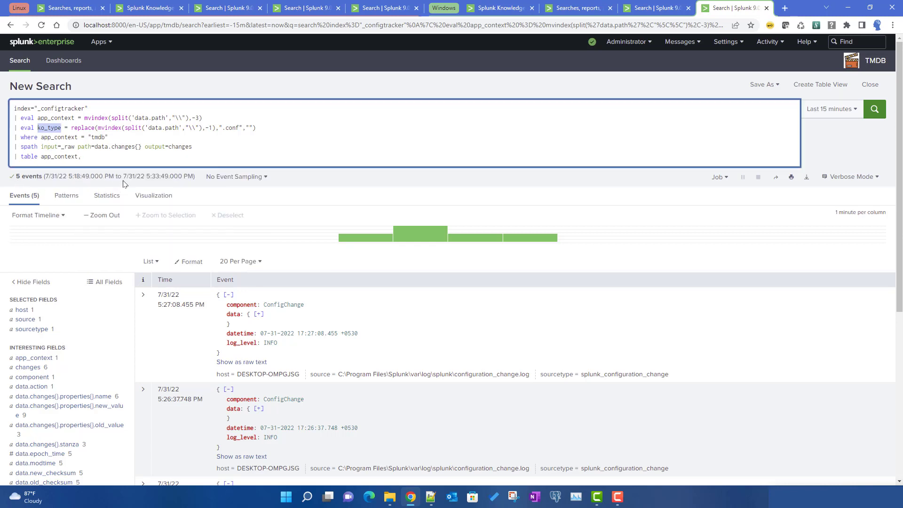
left_click(108, 158)
key("ctrl+v")
- Add the quoted field "data.modtime" as the third field of the table command, copying its name from the interesting fields
scroll(101, 365, "down", 2)
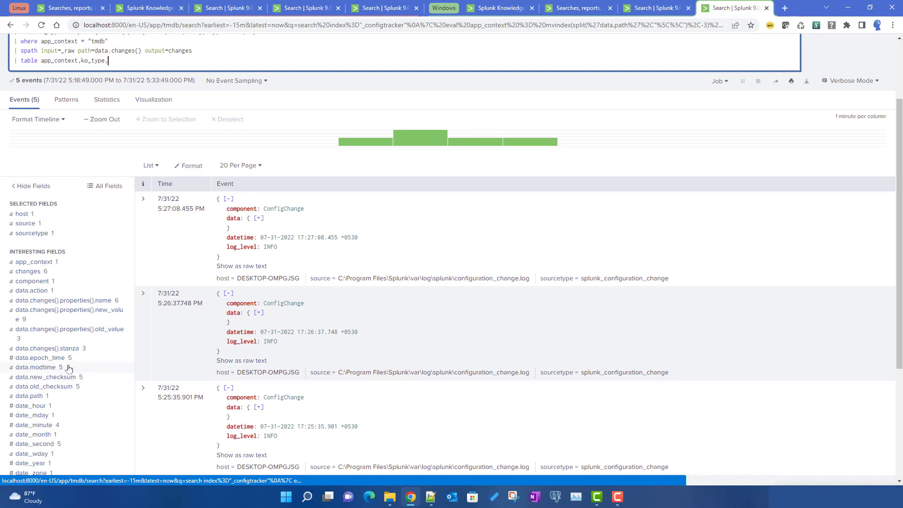
left_click(42, 368)
left_click_drag(192, 294, 144, 300)
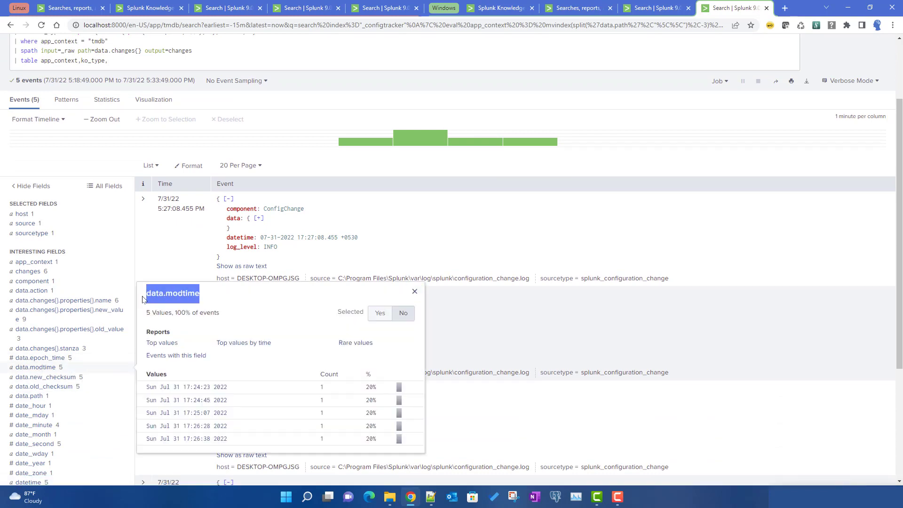
scroll(126, 187, "up", 2)
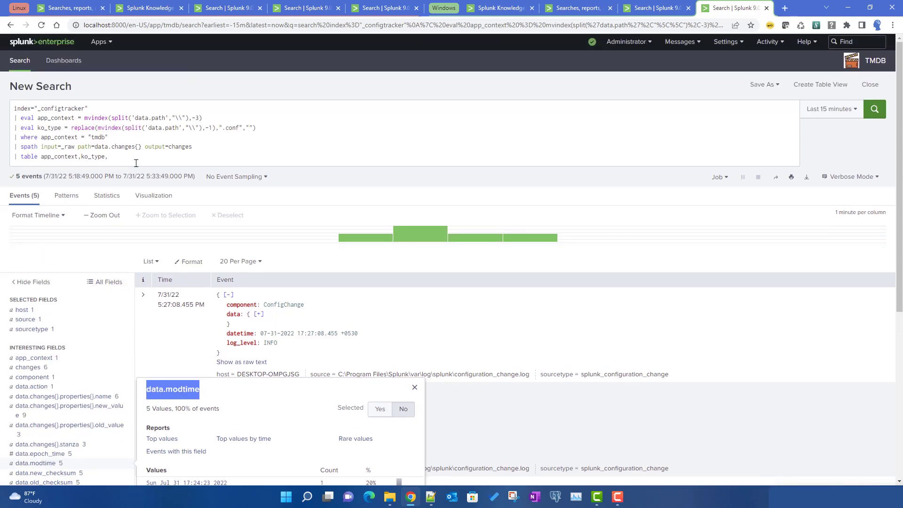
left_click(136, 164)
type("\"")
key("ctrl+v")
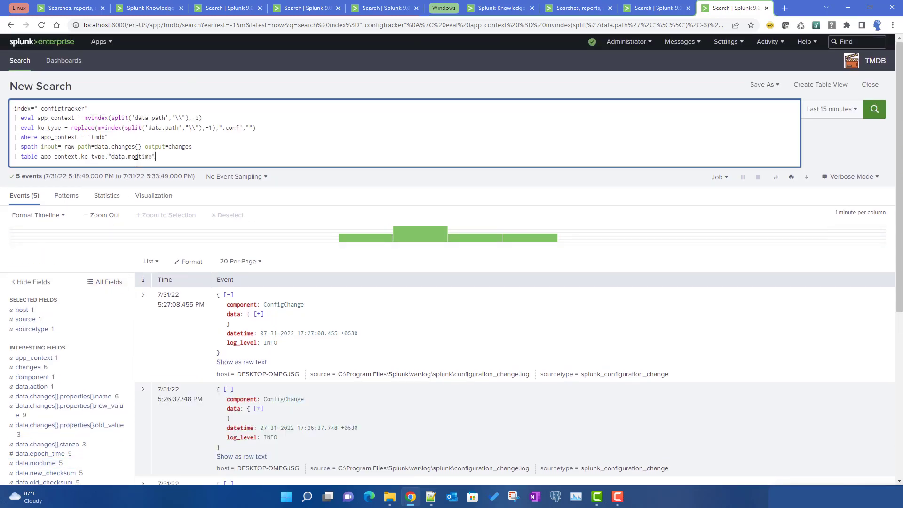
- Add changes as the last field of the table command and run the search
type("\",changes")
double_click(184, 146)
left_click(310, 161)
key("Return")
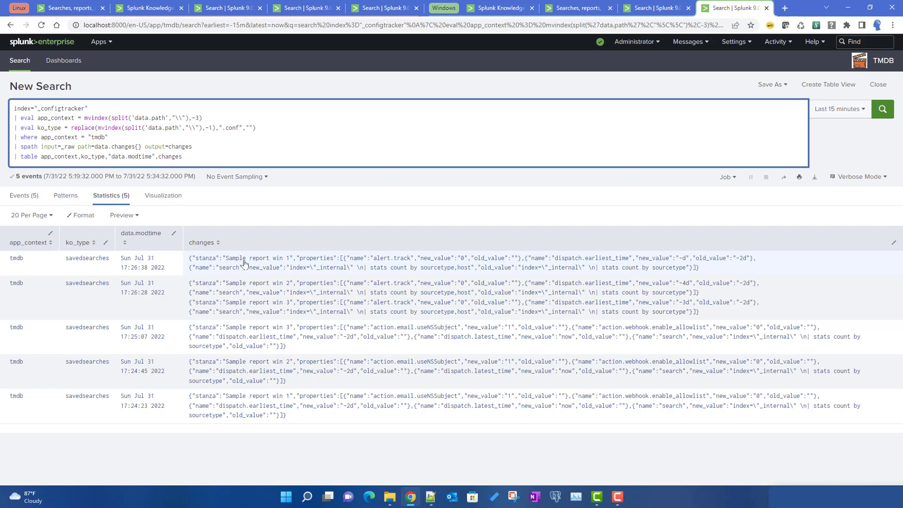
- Compare the report stanzas inside each row of the changes column, including the row holding both Sample report win 2 and win 3
left_click_drag(228, 258, 290, 262)
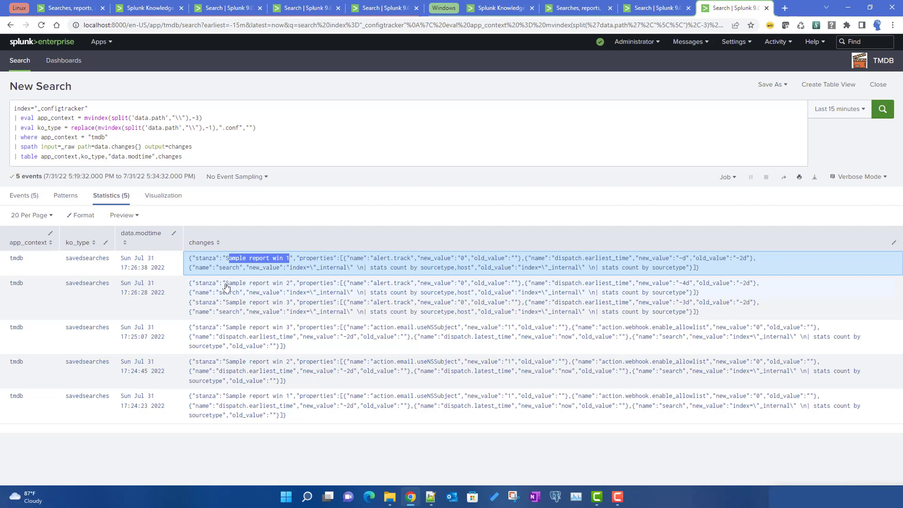
left_click_drag(226, 288, 262, 288)
left_click(198, 286)
left_click_drag(196, 285, 292, 285)
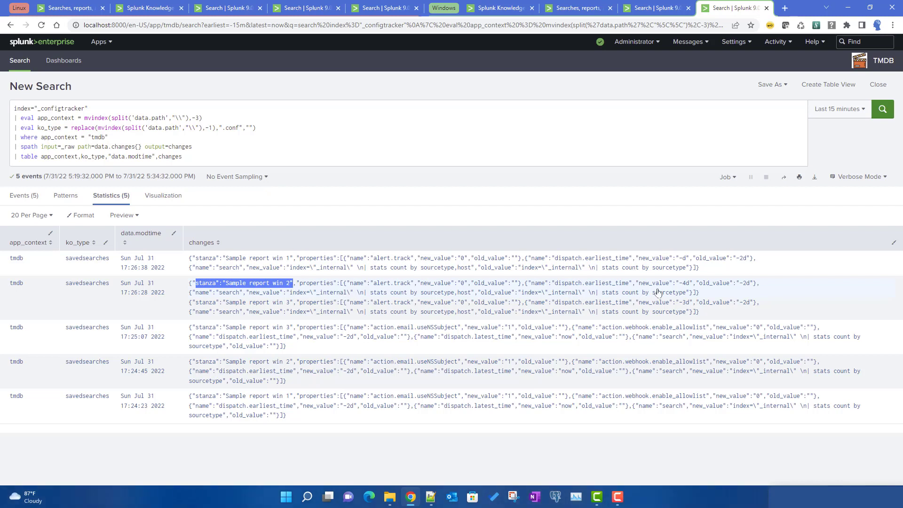
left_click(198, 304)
left_click_drag(198, 305, 290, 305)
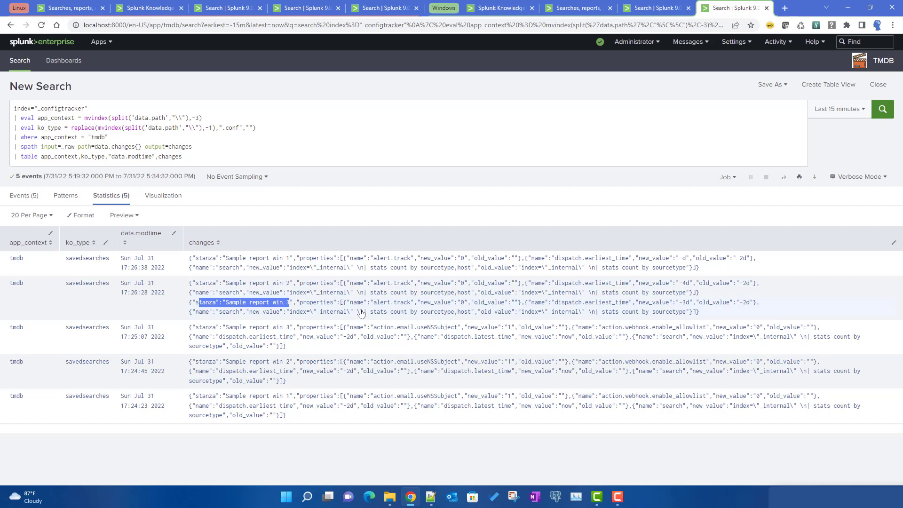
left_click(205, 163)
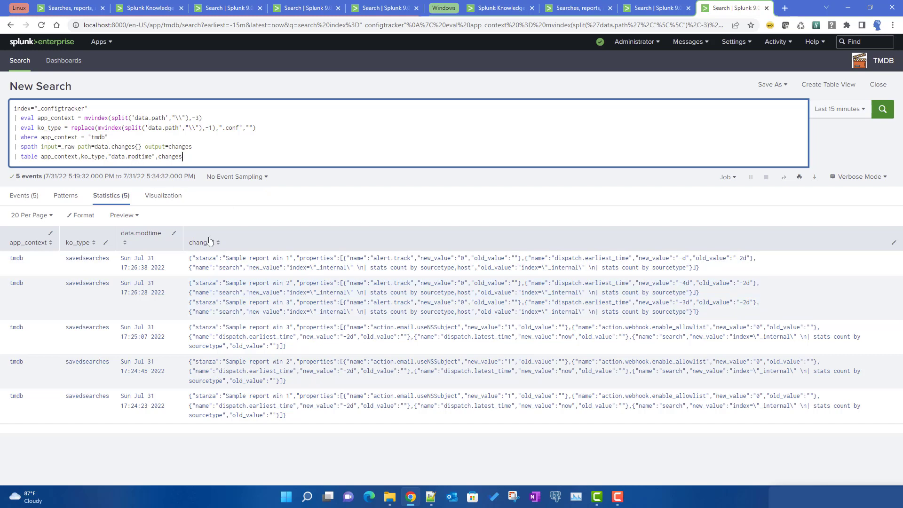
left_click(129, 146)
double_click(177, 147)
- Add a piped mvexpand changes command below the table line and run the search
left_click(204, 159)
key("shift+Return")
type("|")
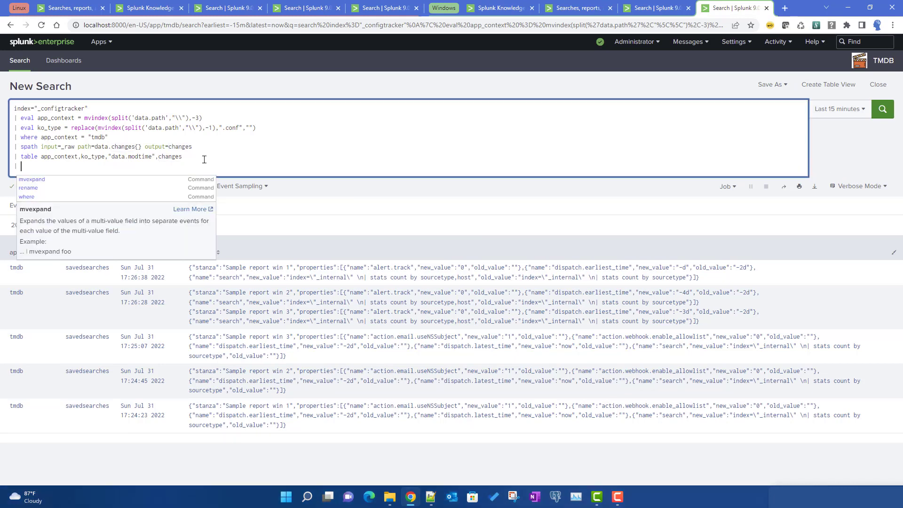
key("Down")
key("Return")
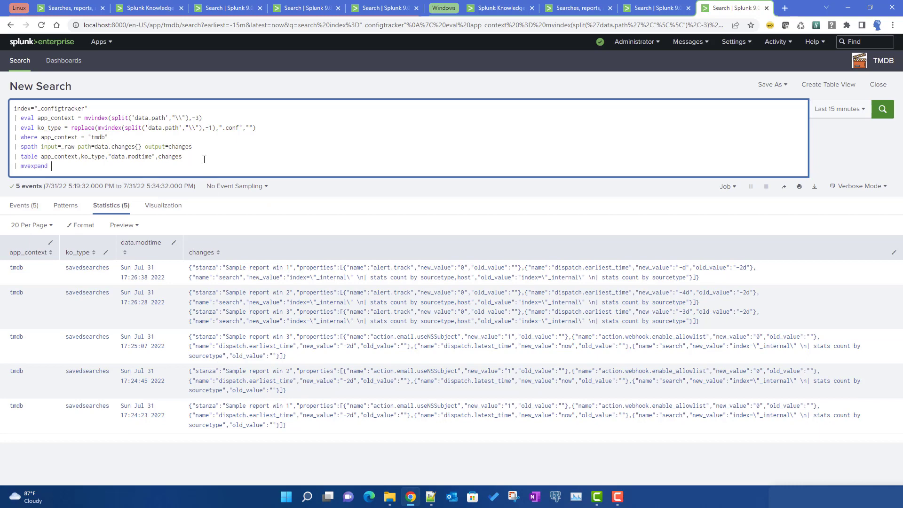
double_click(173, 156)
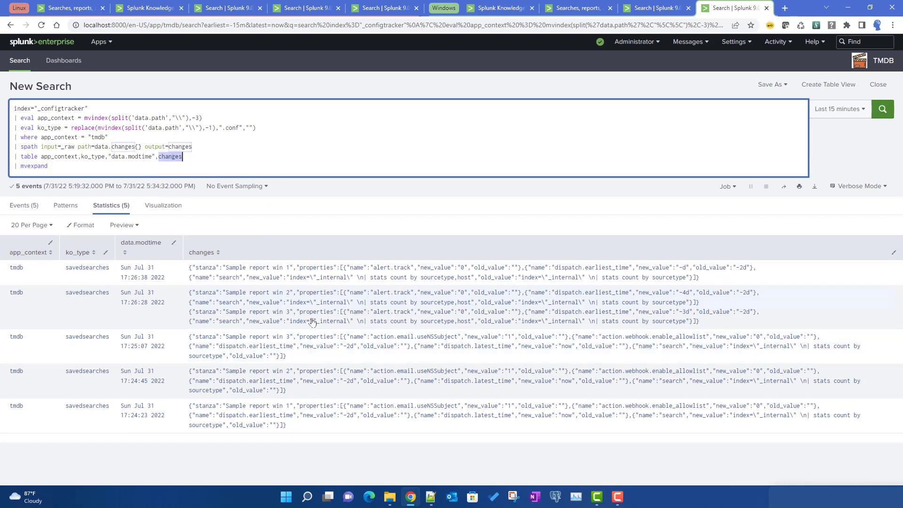
left_click(108, 166)
key("ctrl+v")
key("Return")
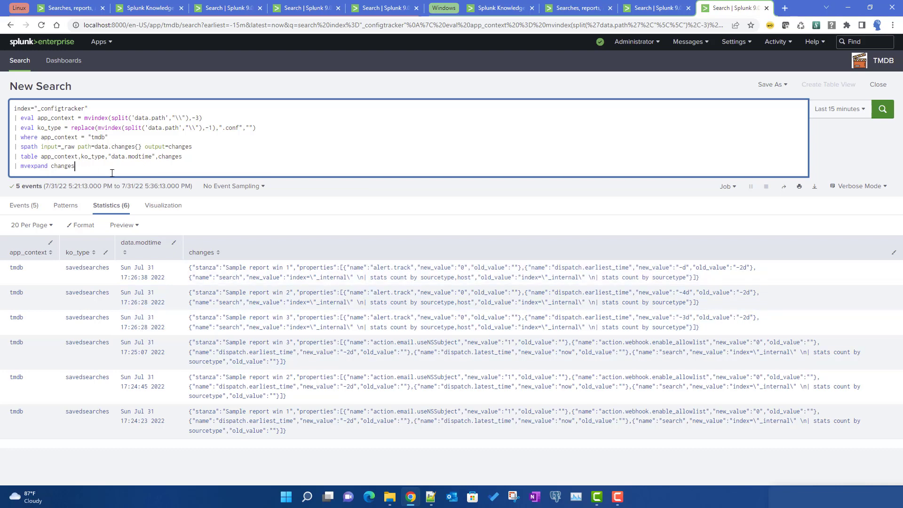
- Add a piped line reading spath input=changes path=stanza output=knowledge_object below the mvexpand command
key("shift+Return")
type("|")
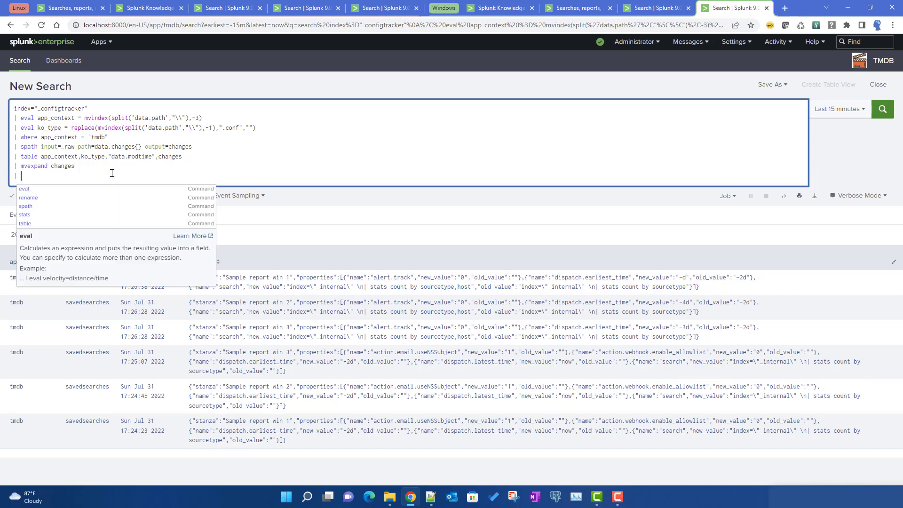
left_click(375, 178)
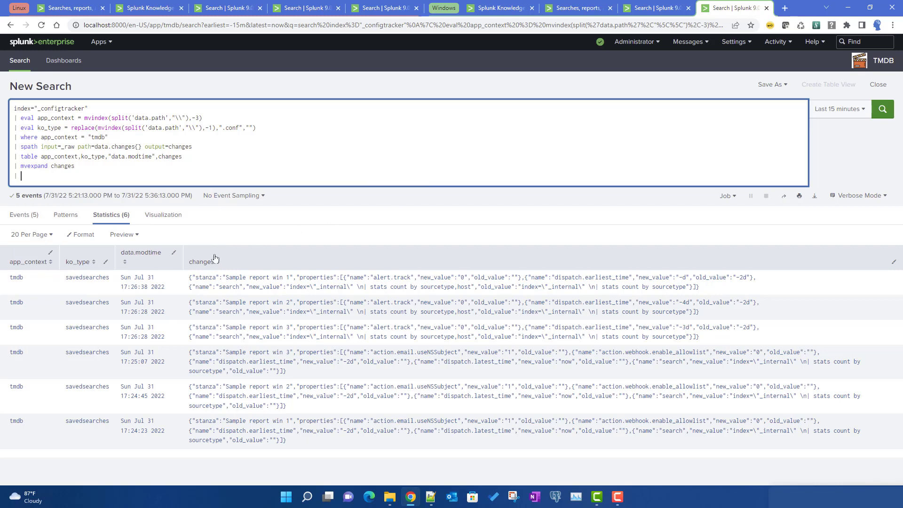
double_click(64, 154)
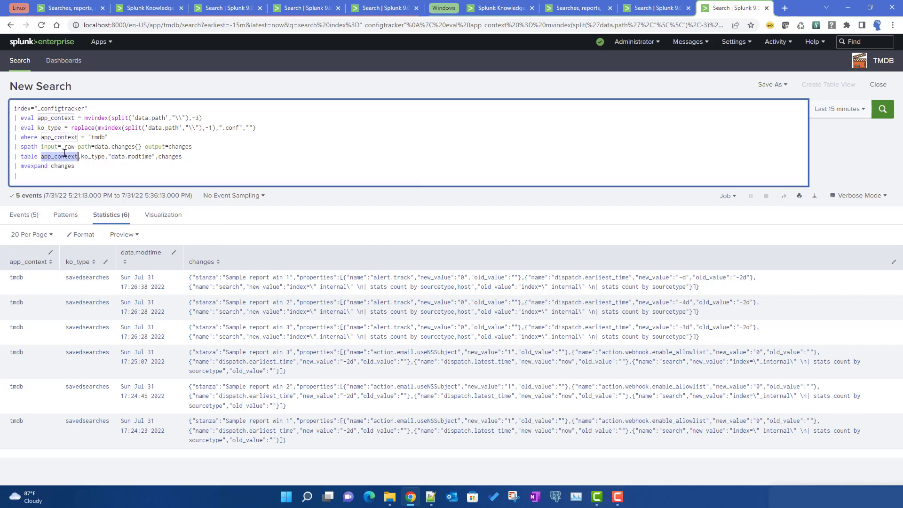
double_click(65, 149)
left_click(65, 150)
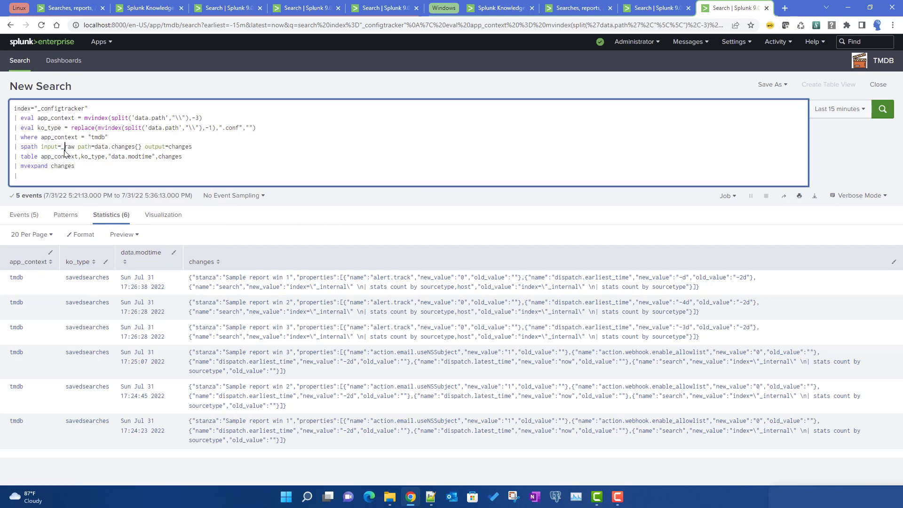
left_click(63, 180)
type("spath input=changes path=stanza output=knowledge_object")
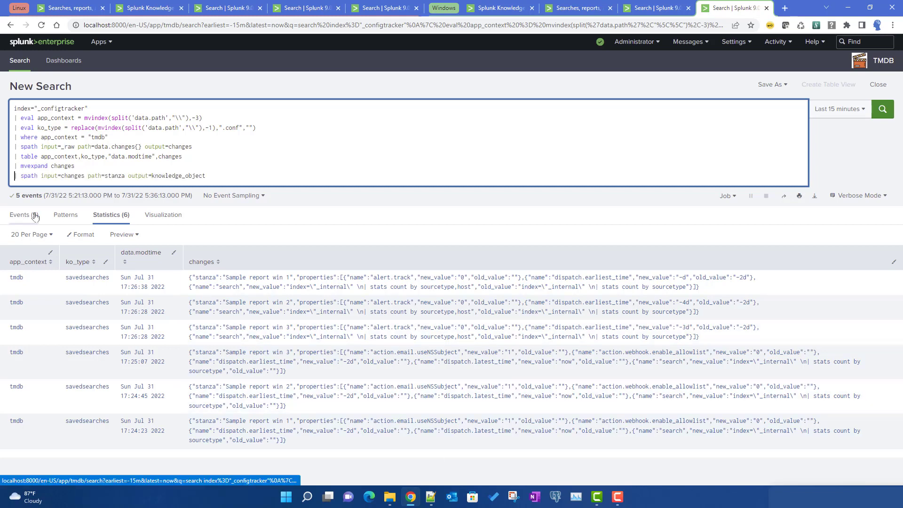
left_click(21, 175)
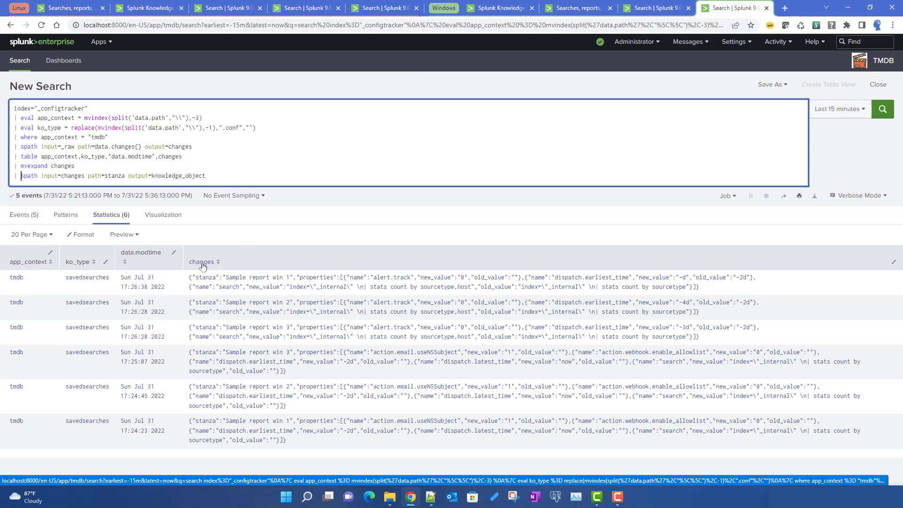
- Check the stanza key in the changes column against the new spath line's path and output, and run the search
double_click(206, 278)
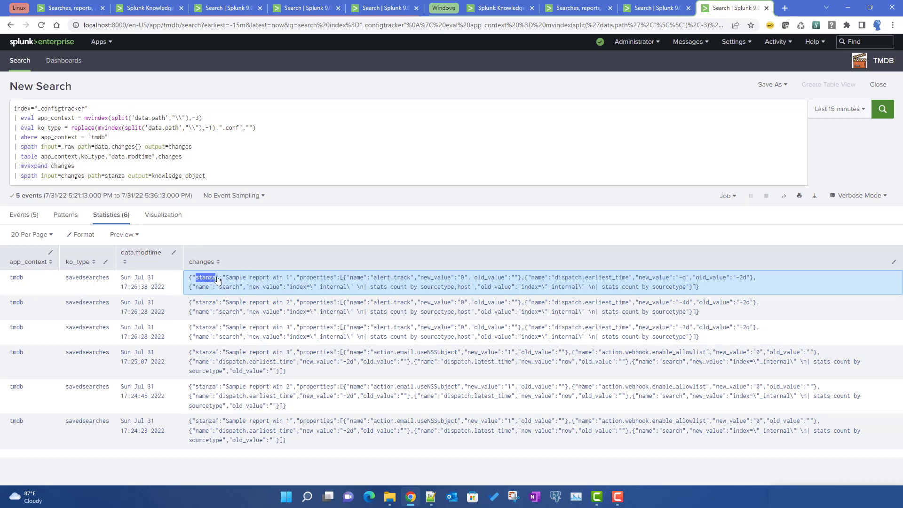
double_click(113, 177)
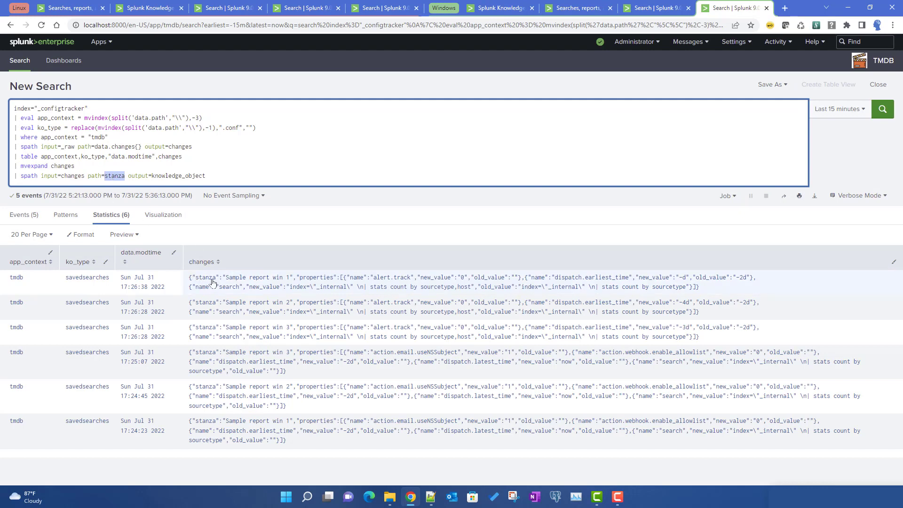
double_click(179, 177)
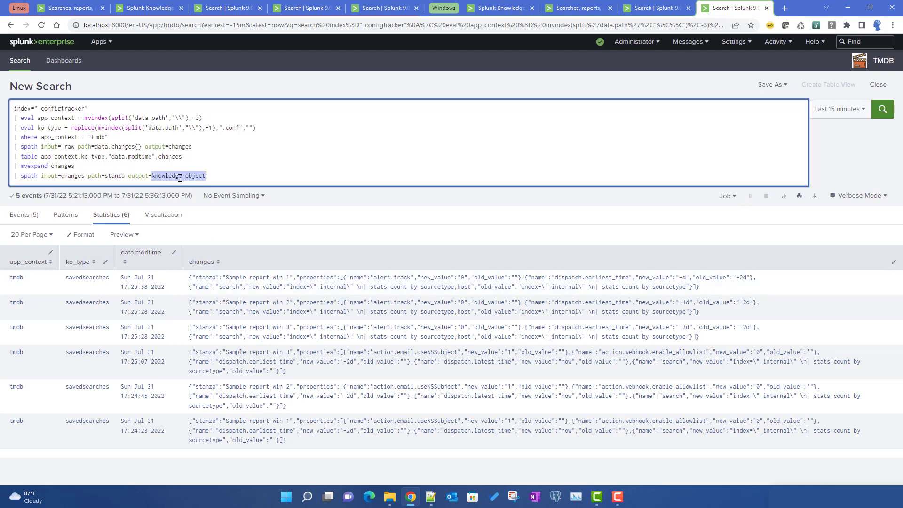
left_click(231, 180)
key("Return")
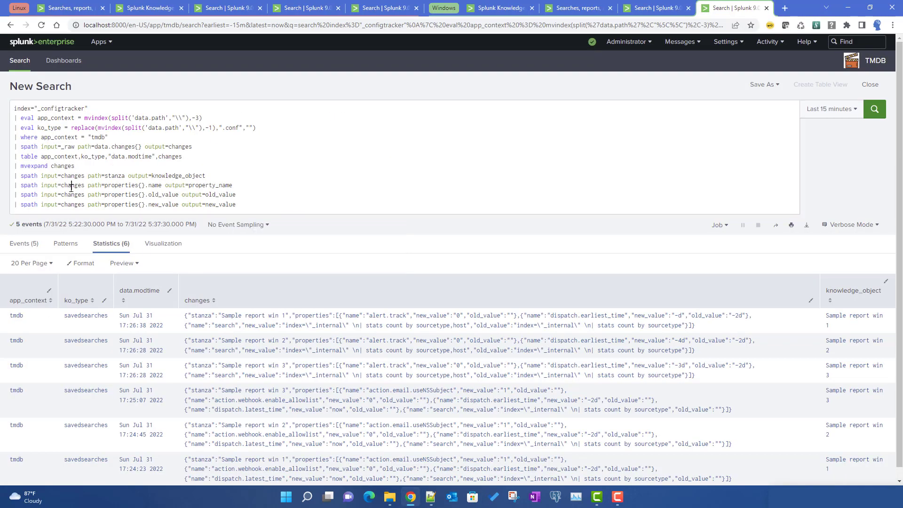
- Review the spath lines extracting properties{} name, old_value and new_value from changes, and run the search with them
double_click(72, 186)
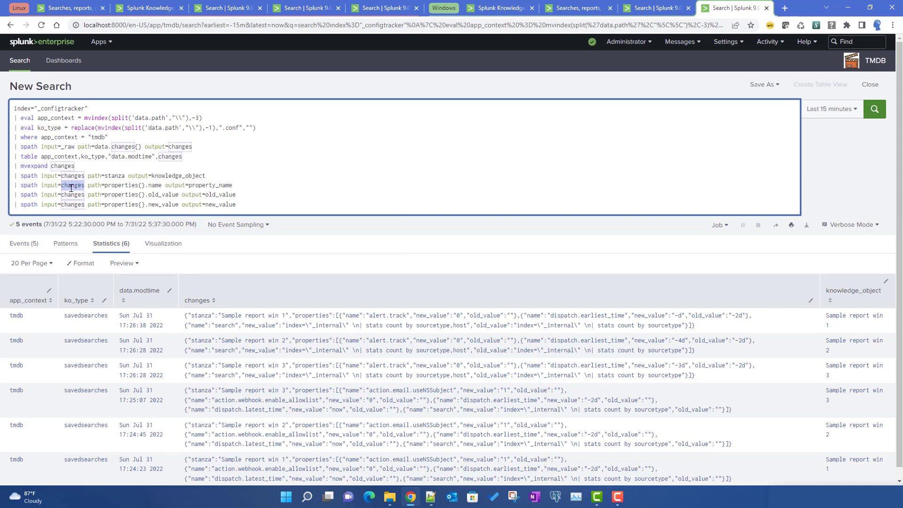
double_click(209, 186)
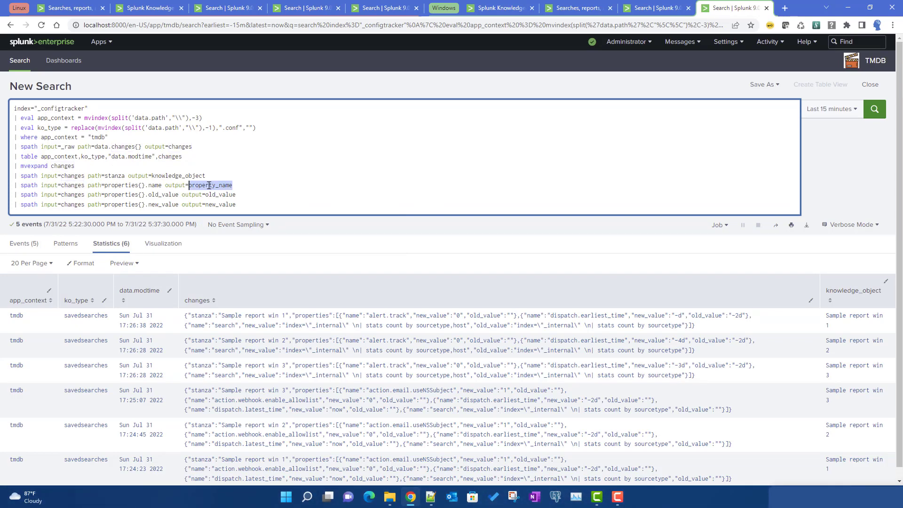
left_click(140, 186)
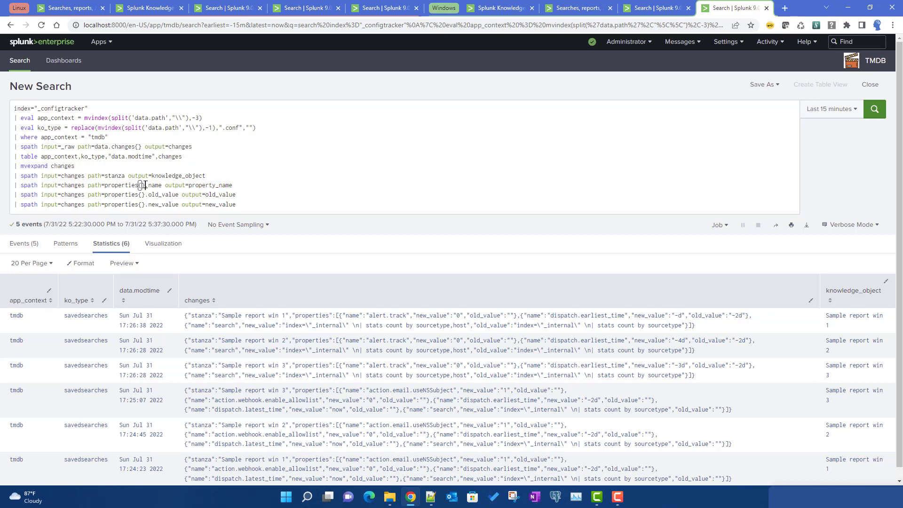
left_click(340, 323)
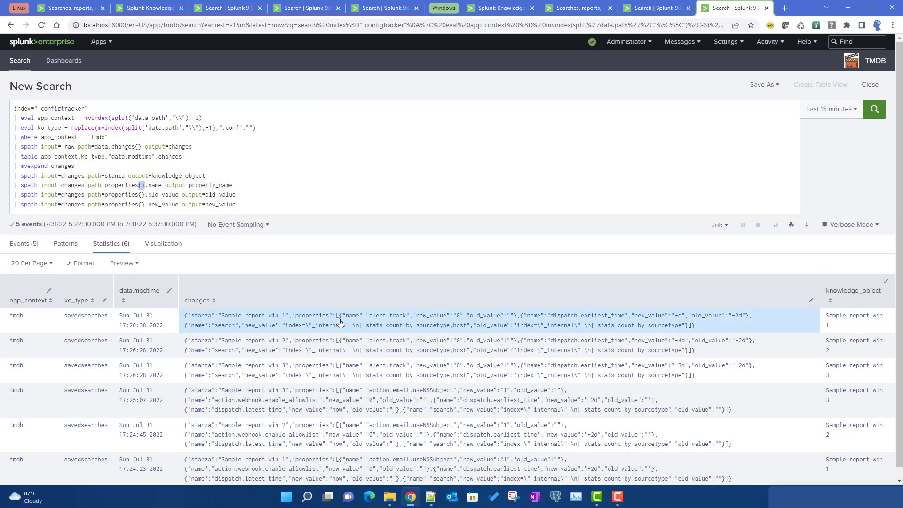
left_click(145, 195)
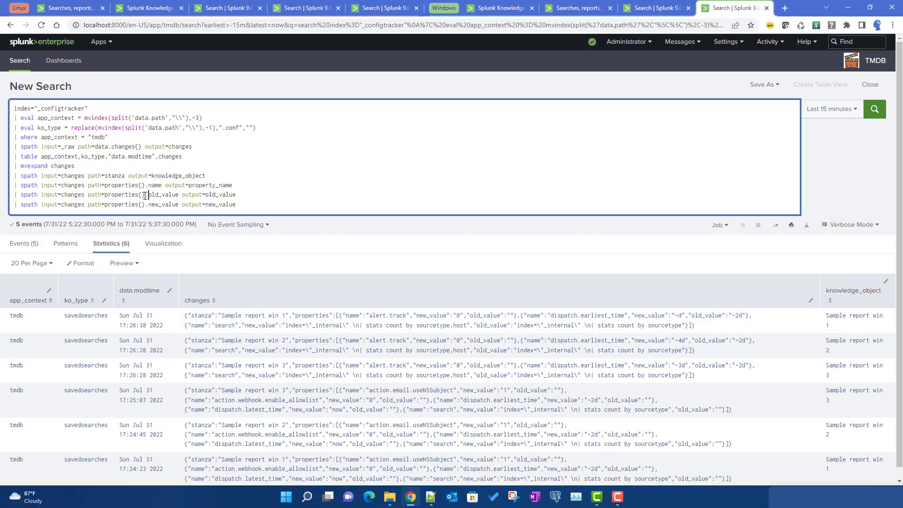
left_click(254, 203)
key("Return")
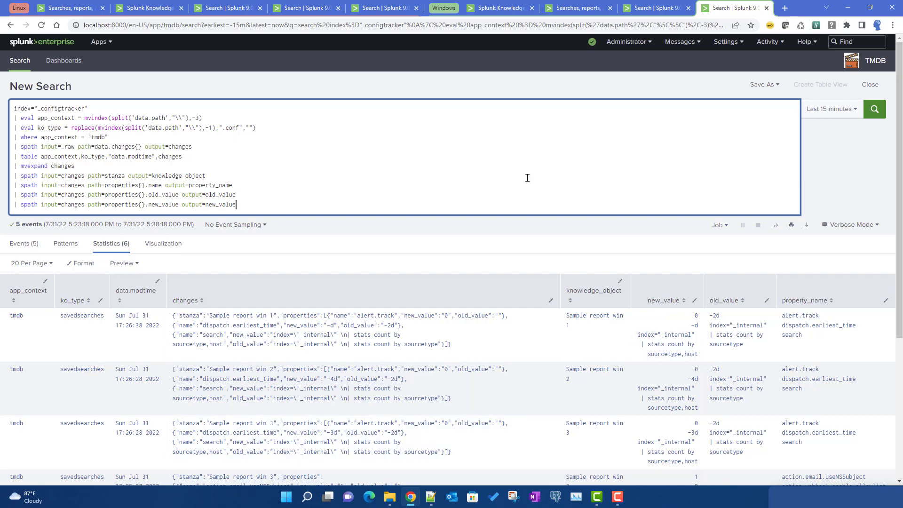
- Copy the lines from eval old_value = mvmap through fields - property_old_new from the earlier full search query
left_click(563, 5)
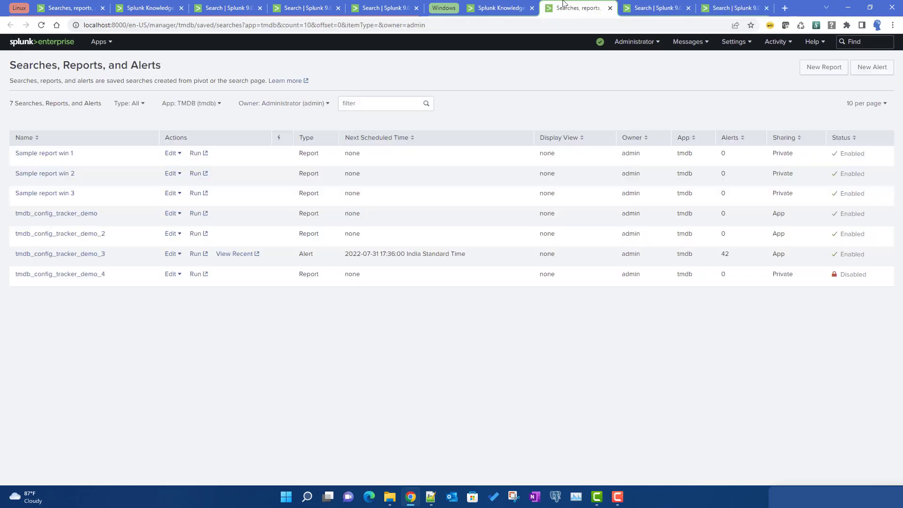
left_click(659, 8)
left_click(92, 194)
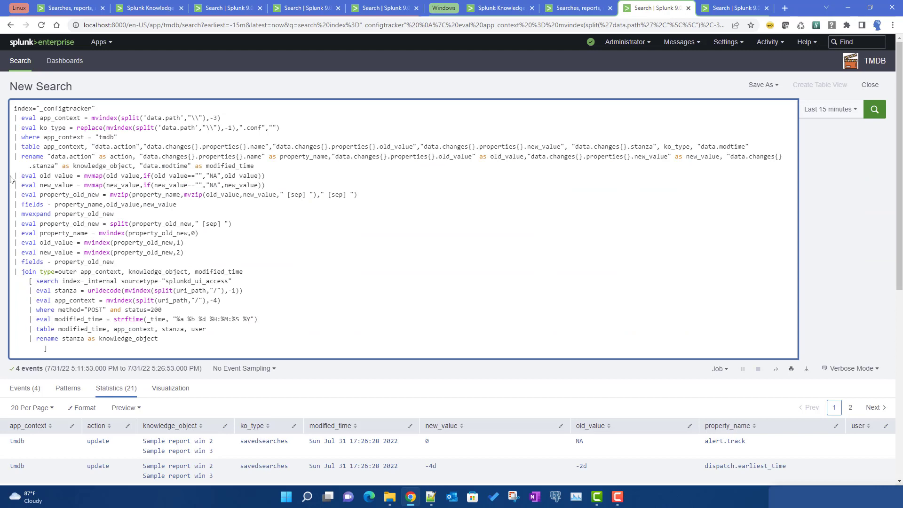
left_click_drag(13, 179, 190, 210)
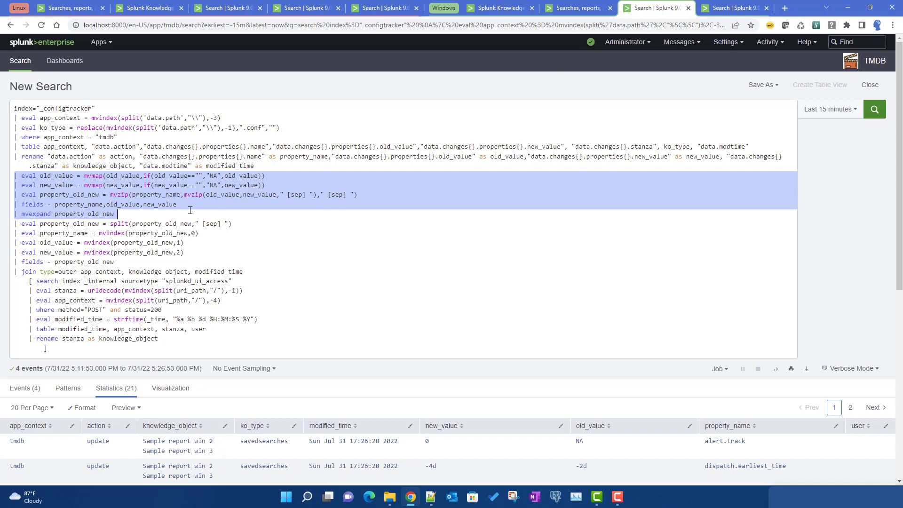
left_click_drag(191, 210, 219, 260)
key("ctrl+c")
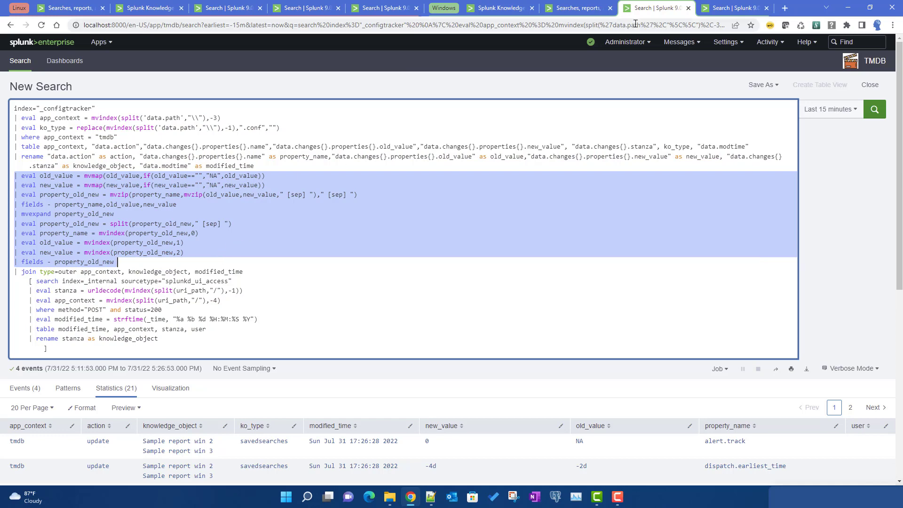
- Paste the copied property-splitting lines below the last spath line of the new query and run the search
left_click(711, 5)
key("Return")
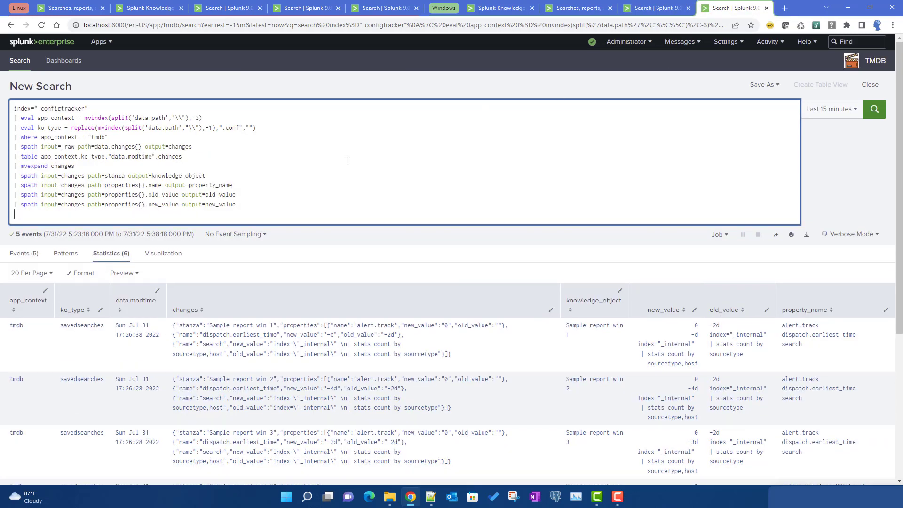
key("ctrl+v")
key("Return")
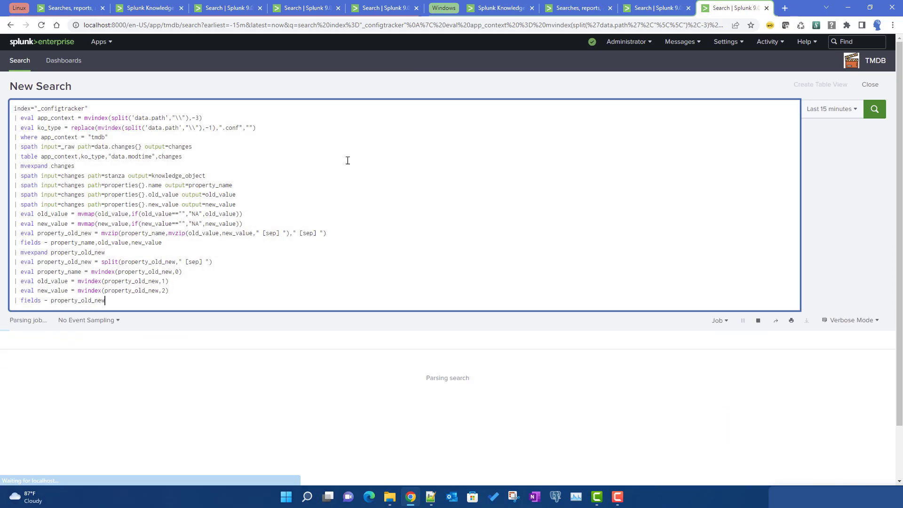
- Review the split property rows, add changes to the final fields - property_old_new line, and run the search
scroll(344, 174, "down", 5)
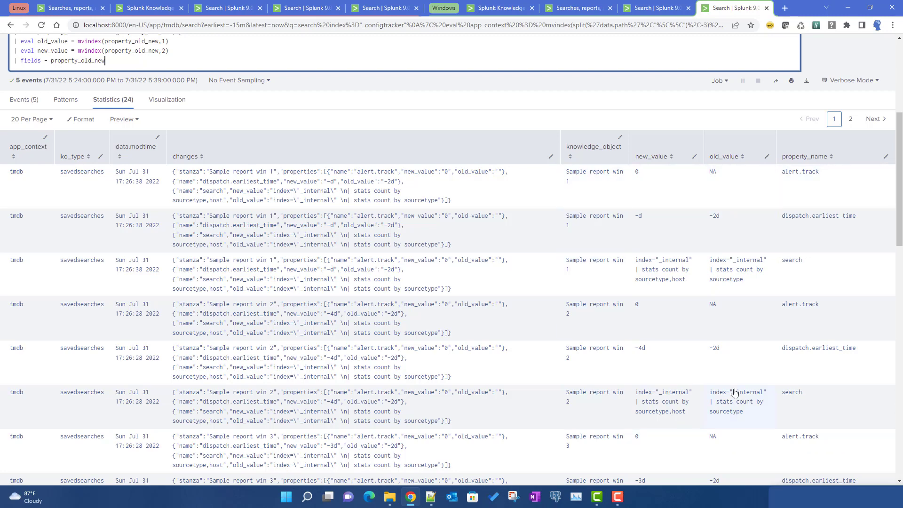
scroll(735, 393, "down", 5)
scroll(732, 394, "up", 7)
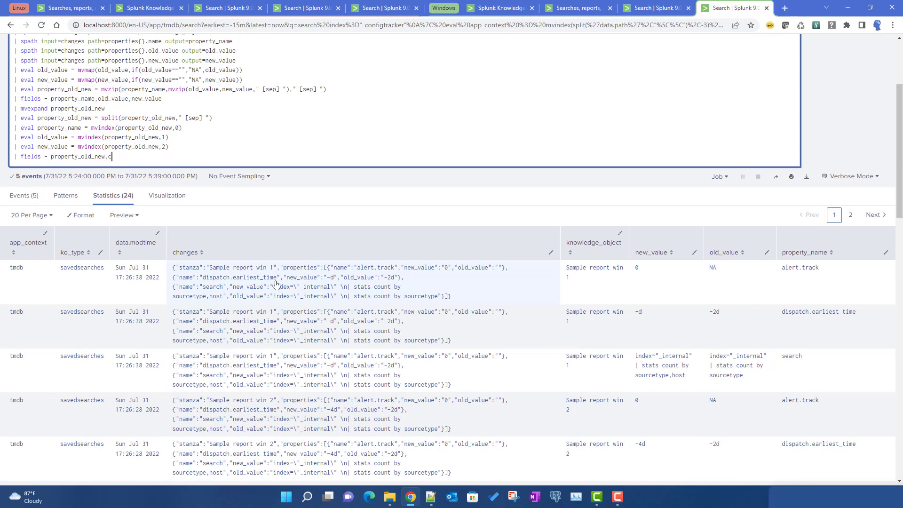
type("hanges")
key("Return")
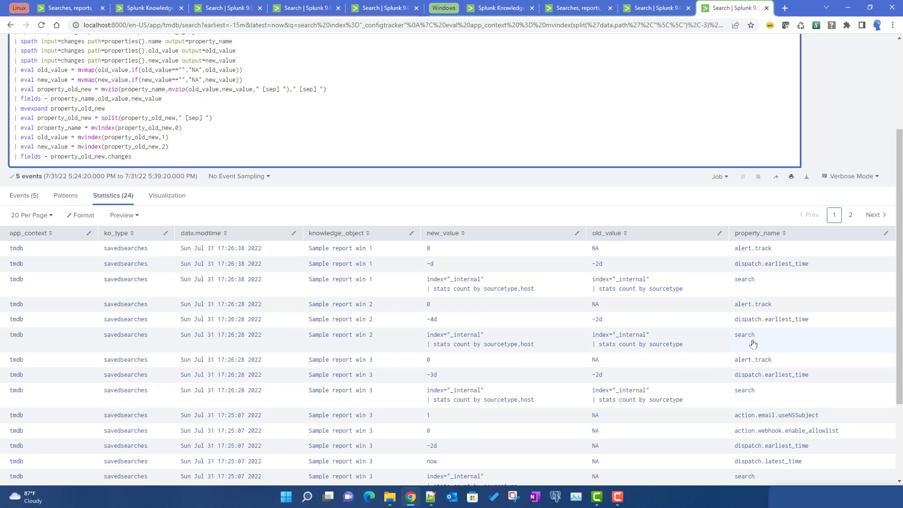
- Look through both pages of the statistics results and return to the complete query
left_click(850, 215)
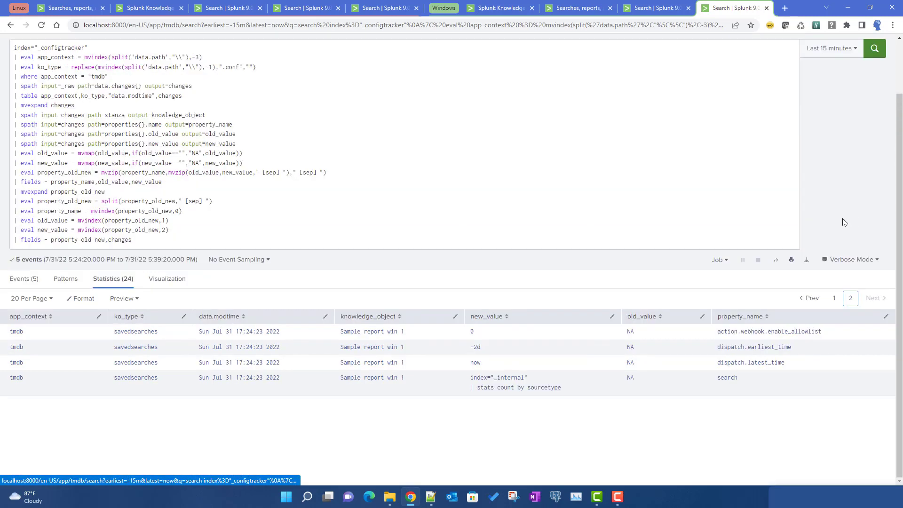
left_click(834, 298)
left_click(848, 301)
left_click(835, 297)
key("ctrl+a")
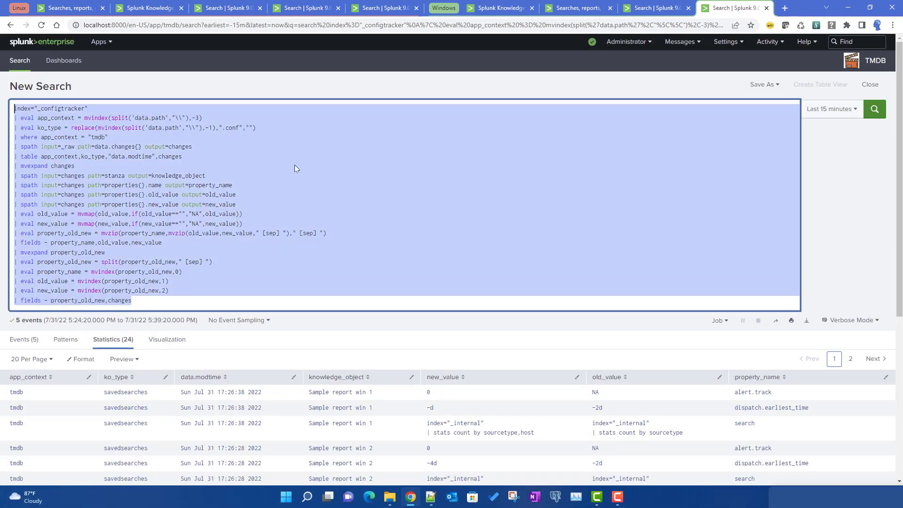
- Copy the "data.action" field from the table command of the earlier full search query
left_click(583, 8)
left_click(657, 8)
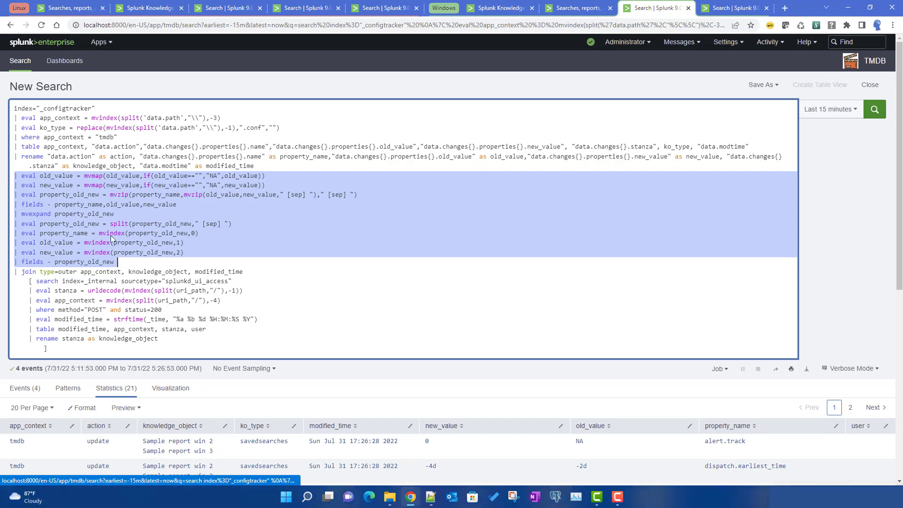
left_click(126, 301)
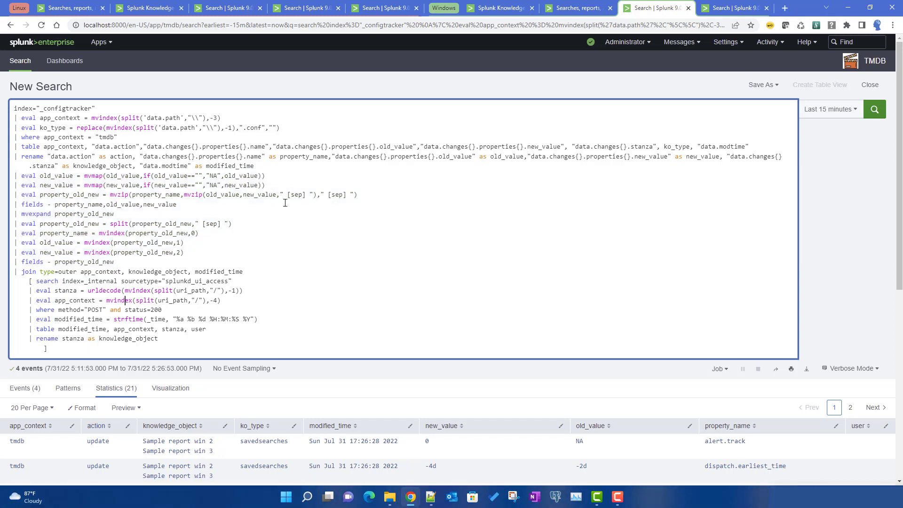
double_click(123, 148)
left_click(123, 148)
left_click_drag(92, 146, 140, 146)
key("ctrl+c")
key("ctrl+Tab")
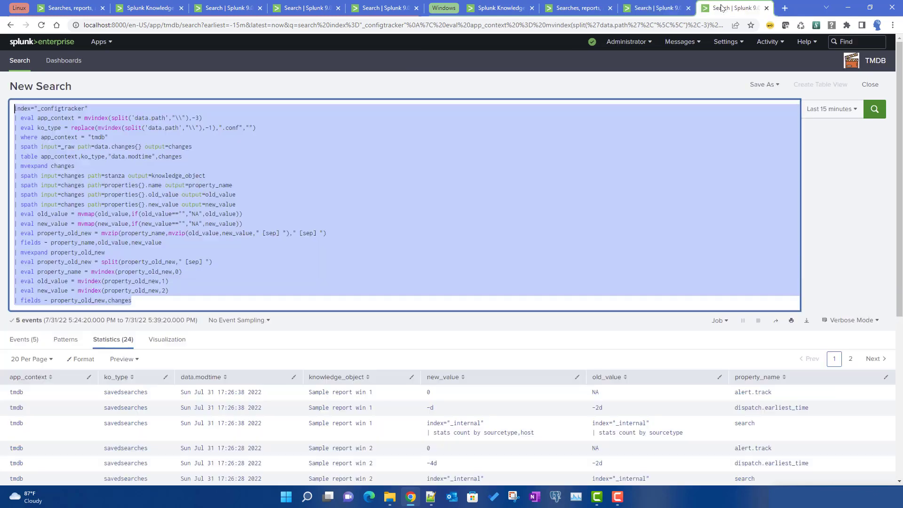
- Insert "data.action" after app_context in the new query's table command and run the search
left_click(301, 165)
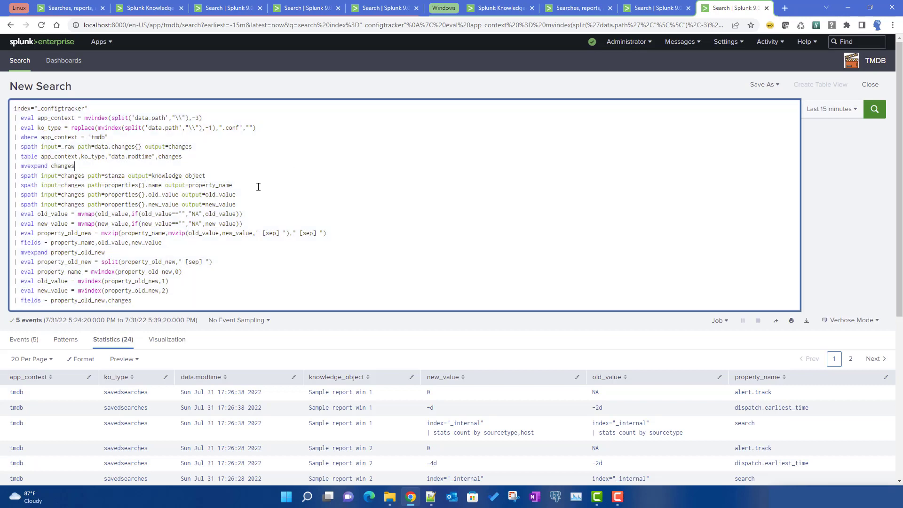
left_click(203, 157)
key("ctrl+v")
type(",")
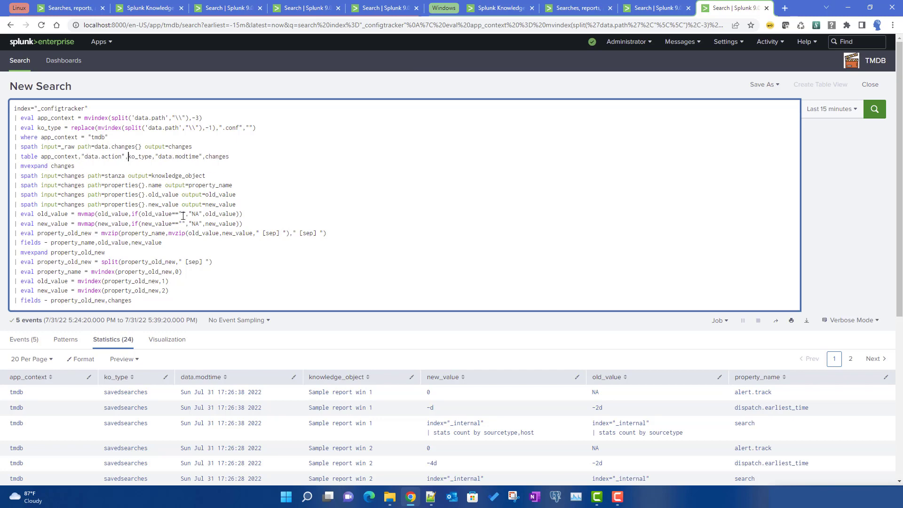
key("Return")
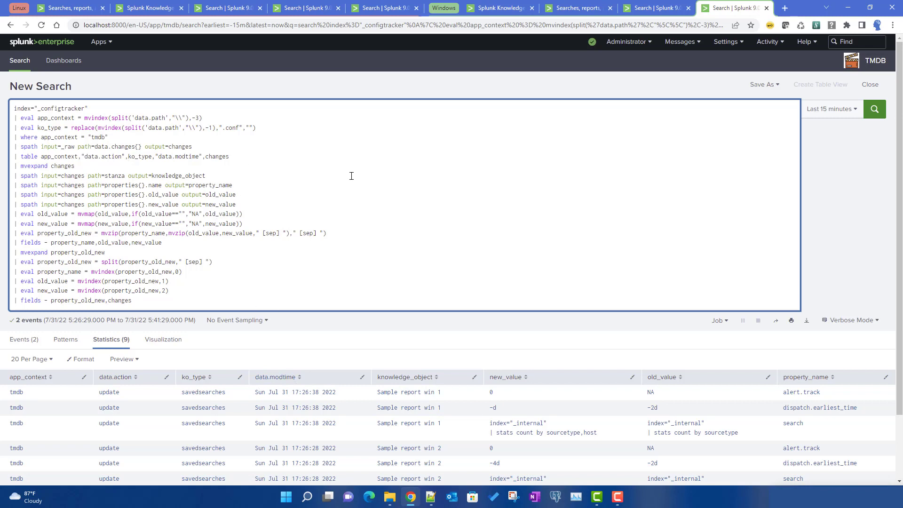
- Add a rename line below the table command with only "data.action" as action, keeping mvexpand changes on its own line
key("End")
key("Return")
type("| ")
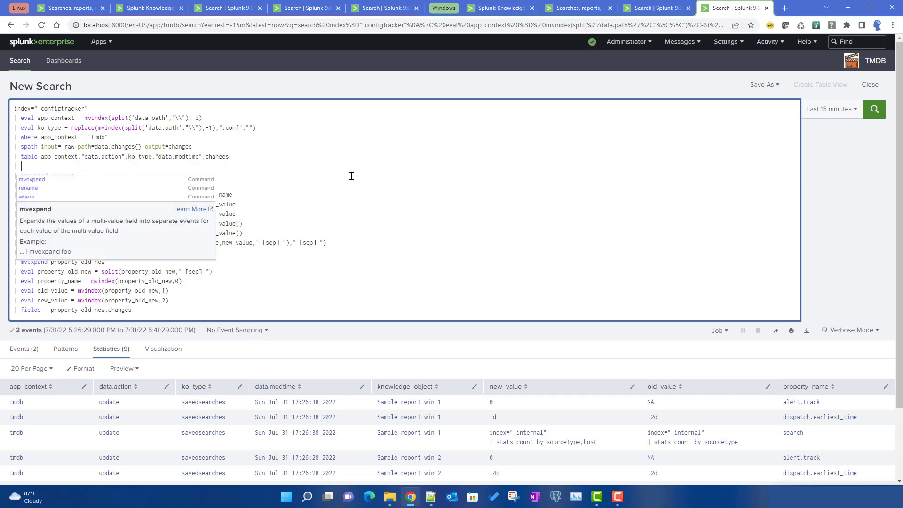
type(" rename")
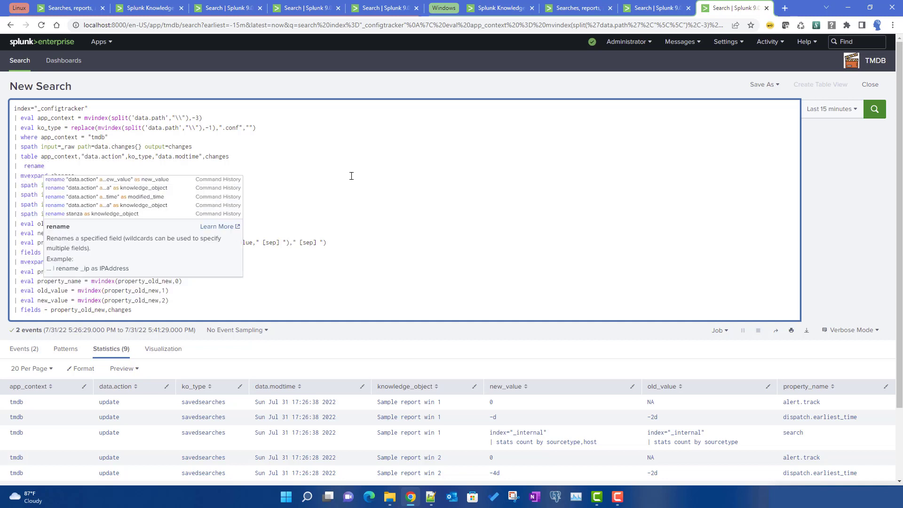
left_click(137, 179)
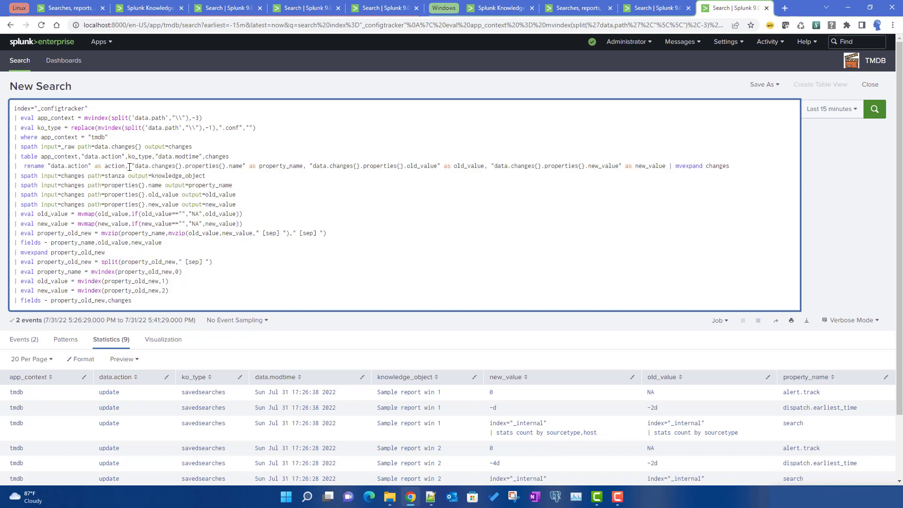
left_click_drag(130, 167, 666, 166)
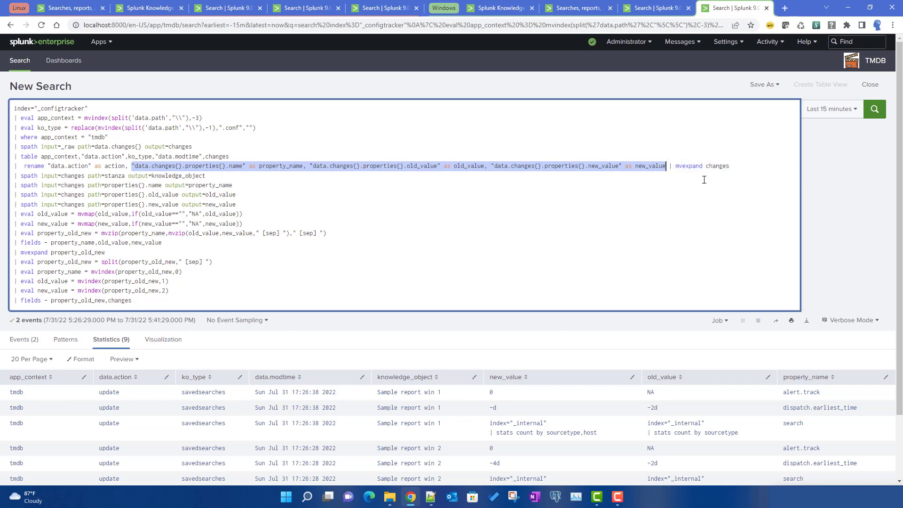
key("BackSpace")
key("Return")
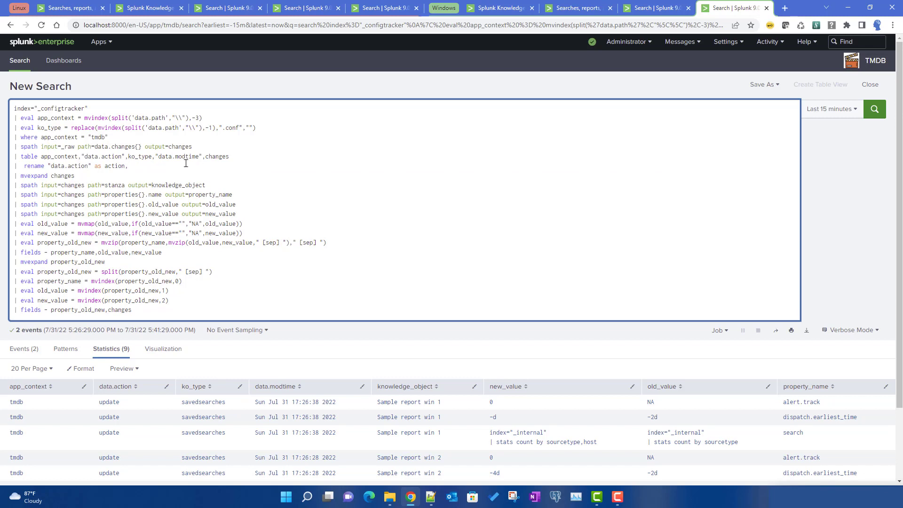
- Extend the rename line with "data.modtime" as modified_time, matching the earlier query's field name, and run the search
left_click_drag(154, 156, 203, 156)
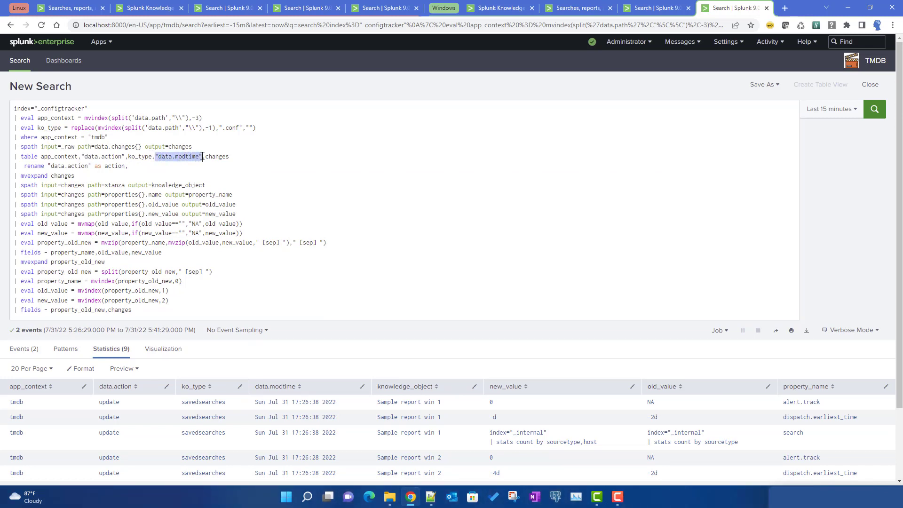
key("ctrl+c")
left_click(149, 168)
key("ctrl+v")
type("as")
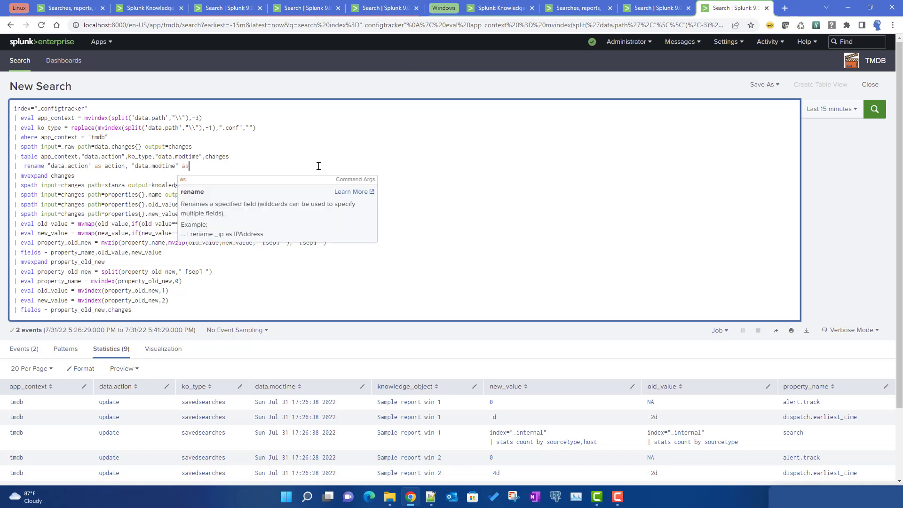
left_click(645, 8)
double_click(232, 167)
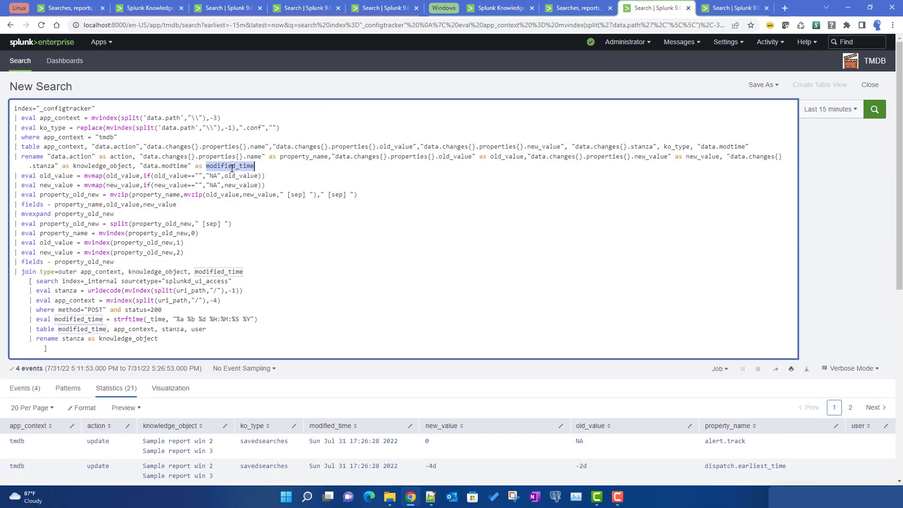
left_click(723, 10)
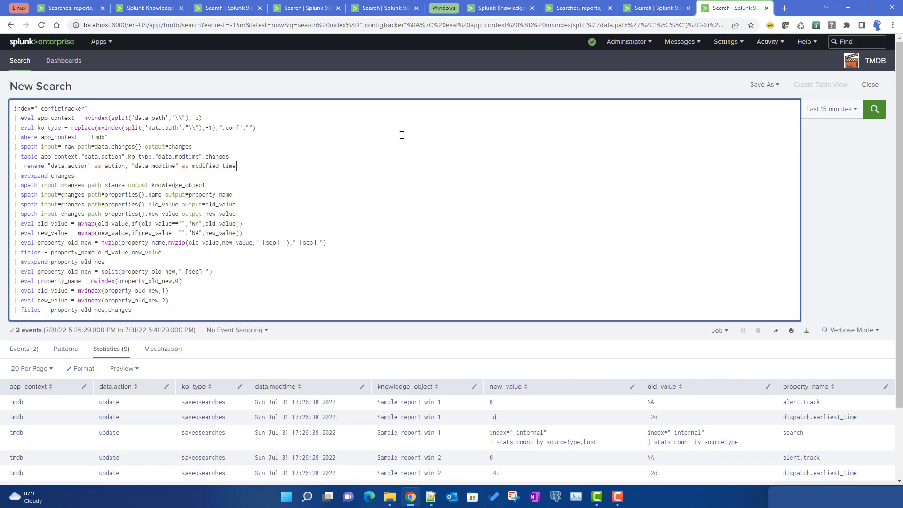
key("Return")
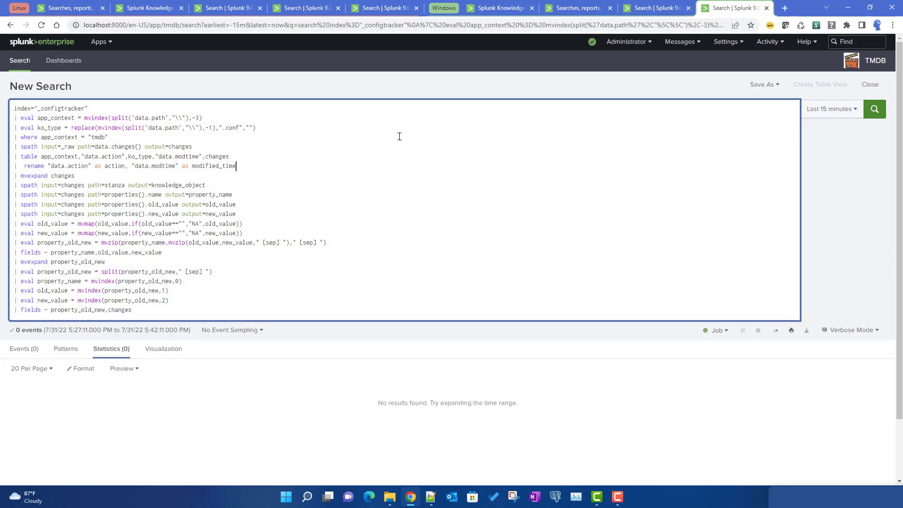
- Set the search's relative time range to the last 25 minutes and review the renamed columns in the results
left_click(856, 110)
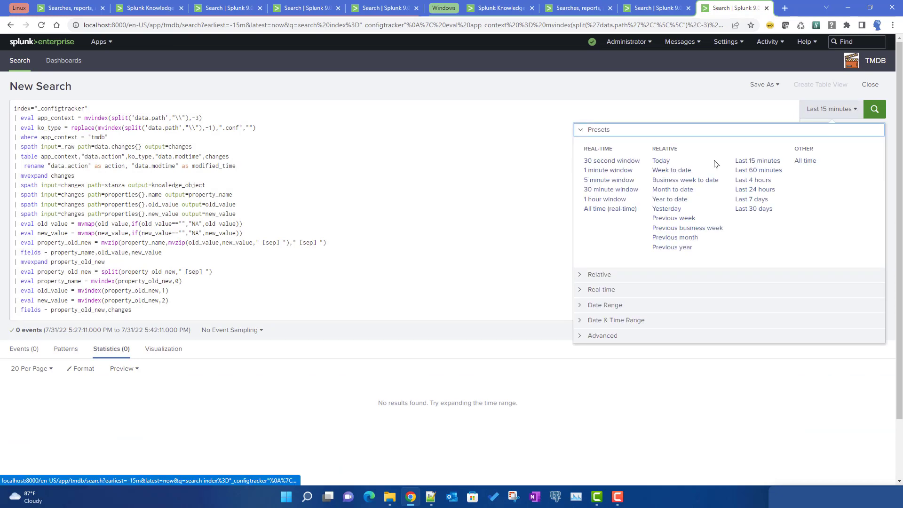
left_click(610, 279)
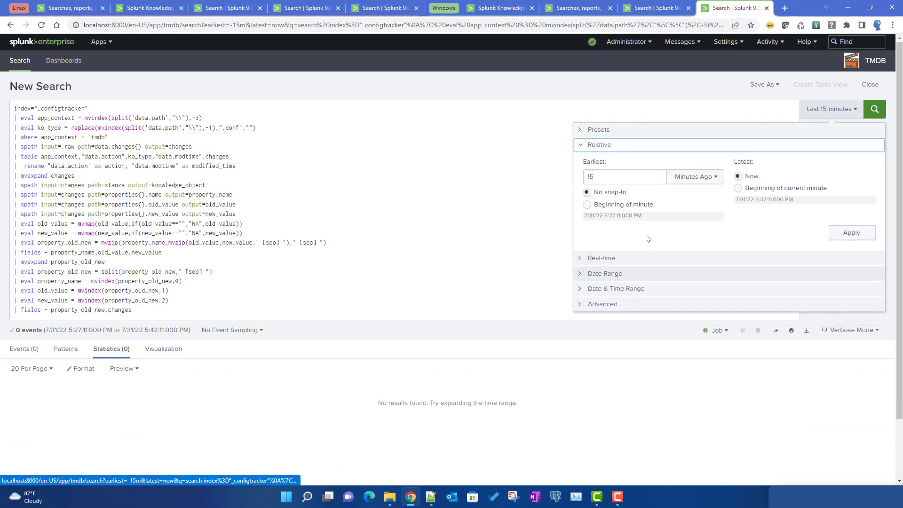
double_click(604, 179)
type("25")
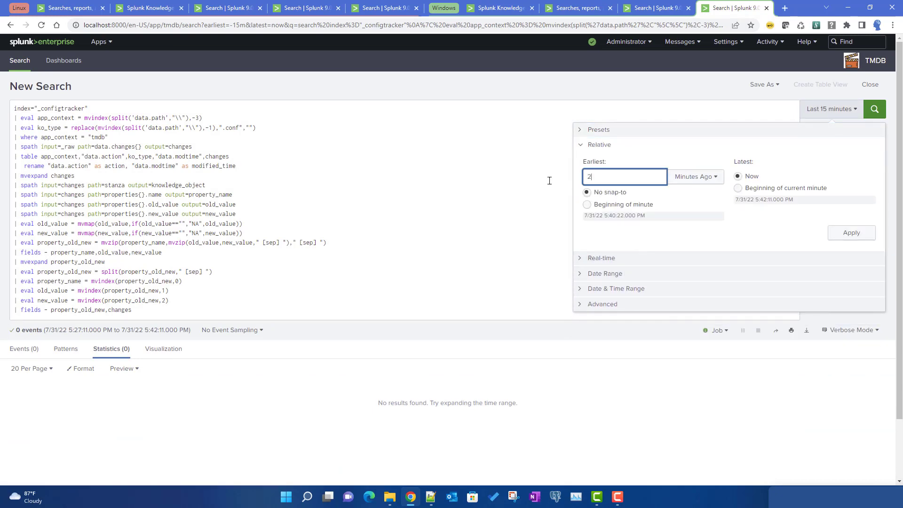
left_click(851, 232)
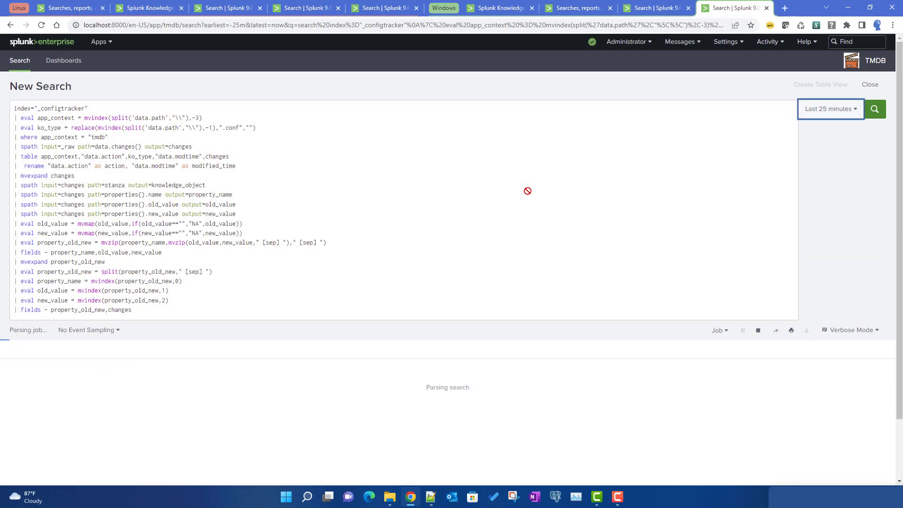
scroll(405, 225, "down", 3)
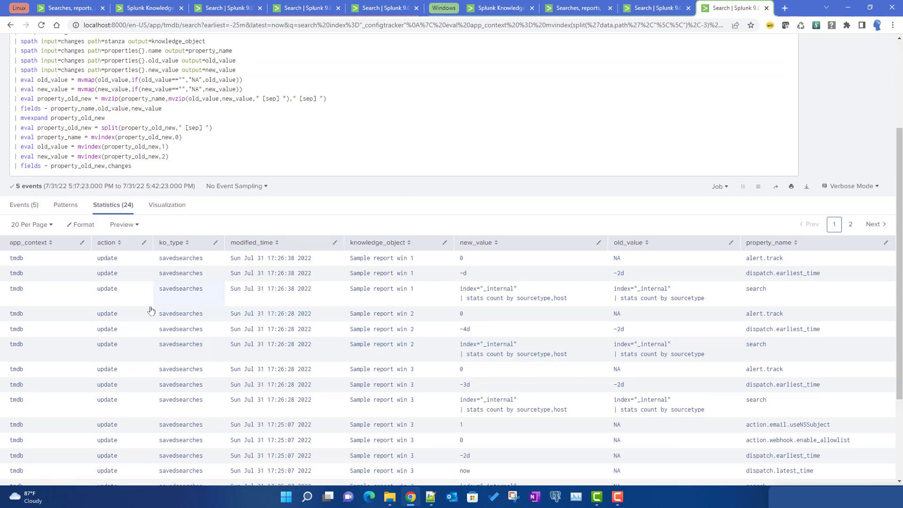
scroll(156, 310, "up", 3)
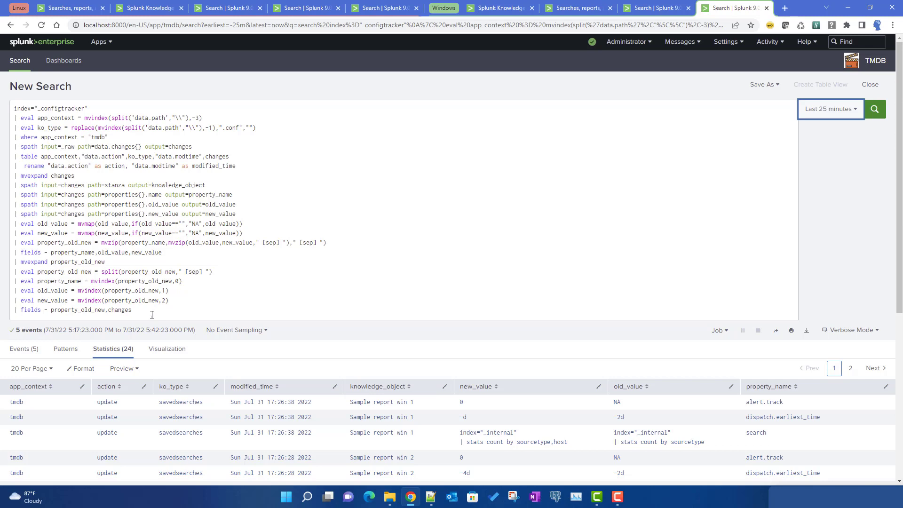
- Delete the where app_context = "tmdb" line from the new query
left_click_drag(152, 315, 2, 114)
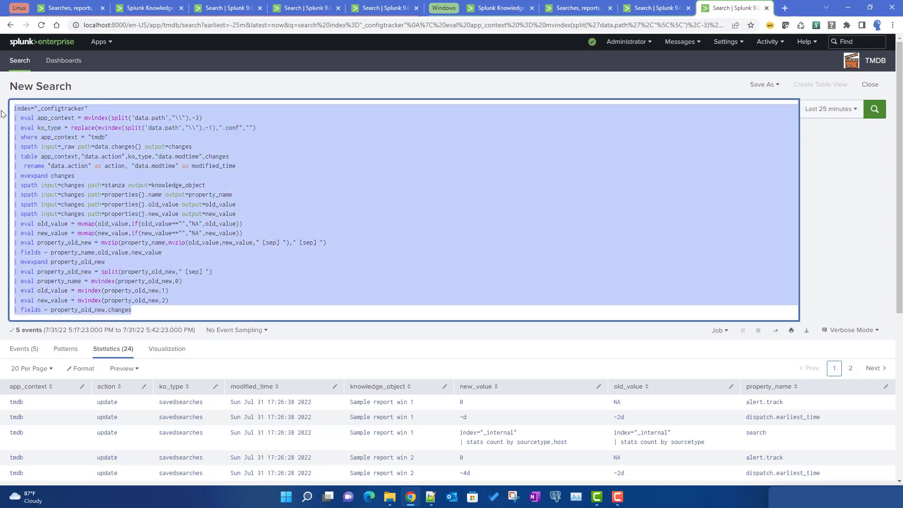
left_click(274, 165)
left_click_drag(108, 137, 2, 139)
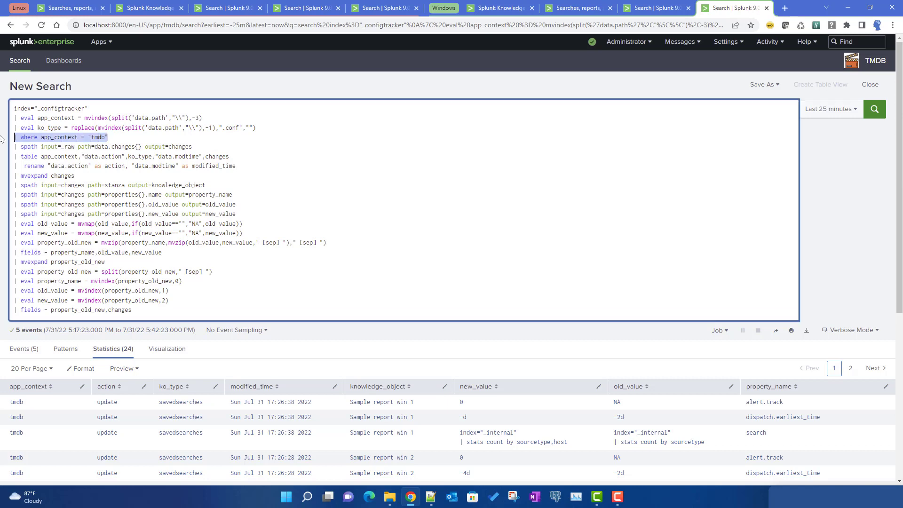
key("BackSpace")
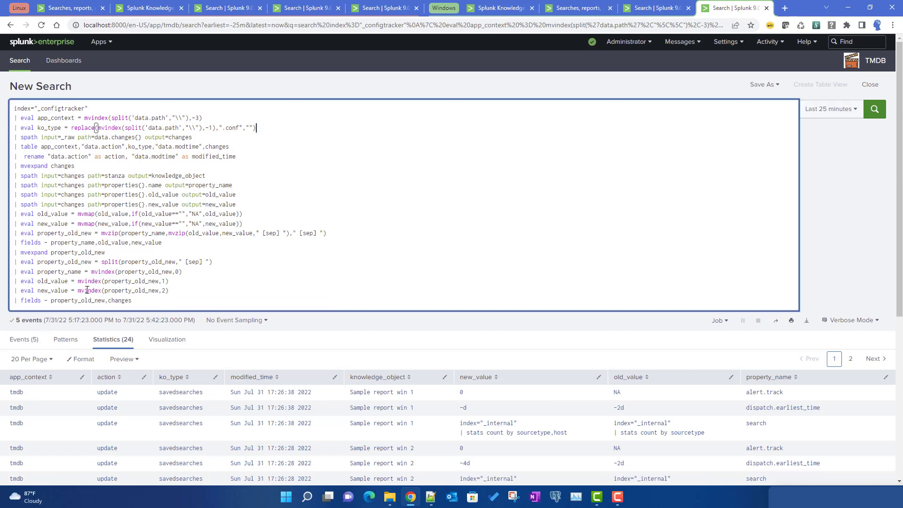
- Copy the whole new query over the lines above the join in the earlier full search and run it
left_click(139, 302)
left_click_drag(139, 302, 3, 110)
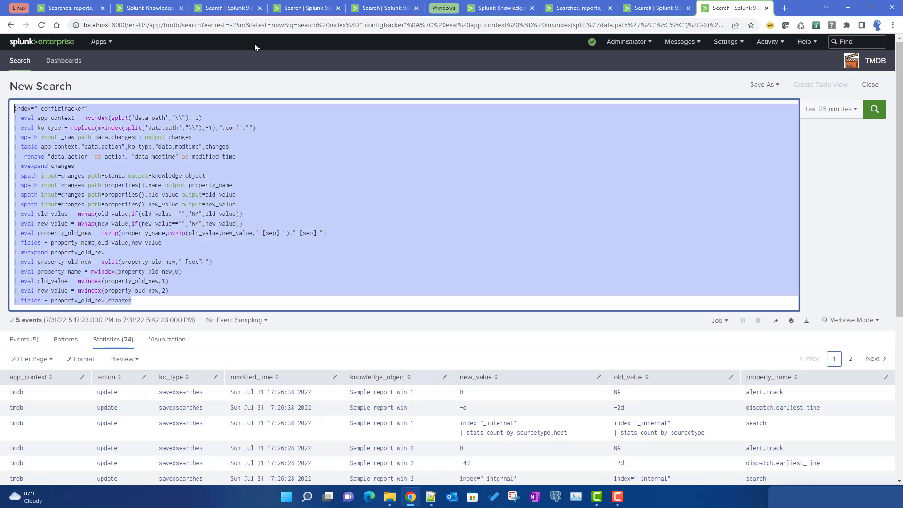
left_click(654, 8)
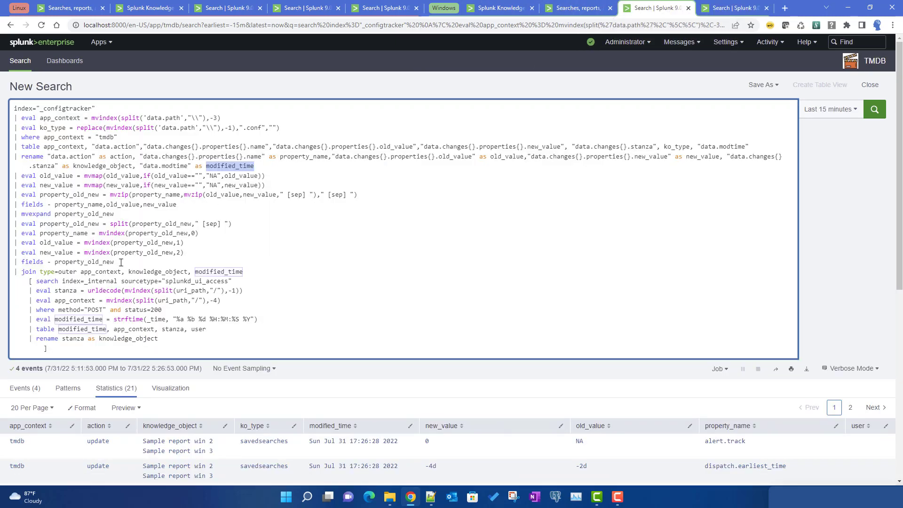
left_click_drag(124, 262, 2, 103)
key("ctrl+v")
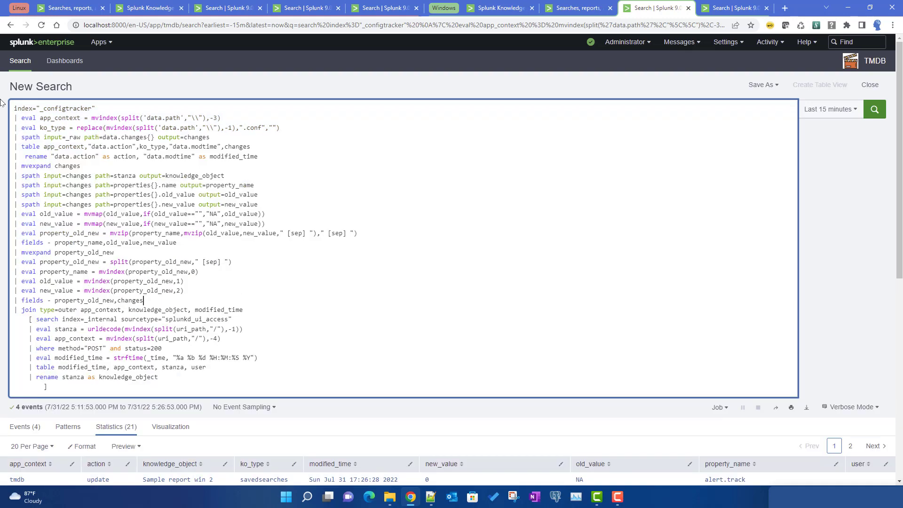
key("Return")
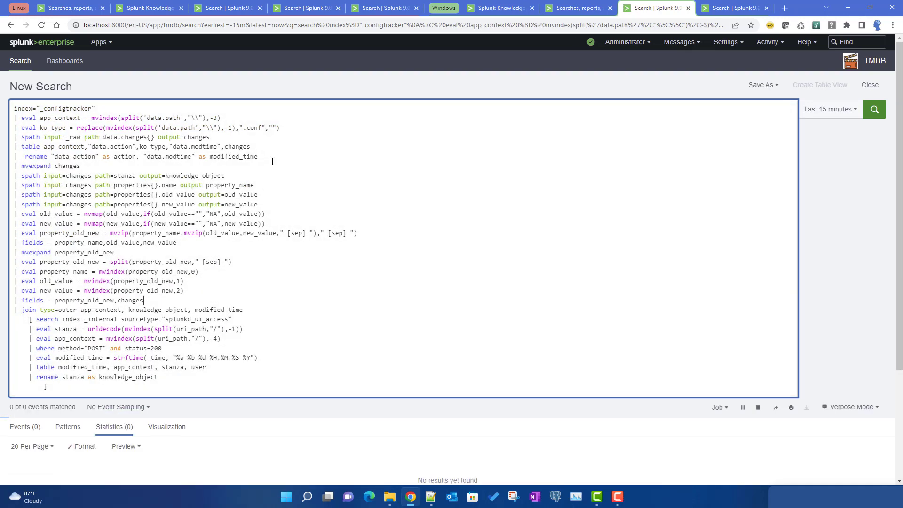
- Set the combined search's relative time range to the last 25 minutes and review the joined statistics
scroll(524, 146, "down", 3)
scroll(525, 145, "up", 3)
left_click(830, 109)
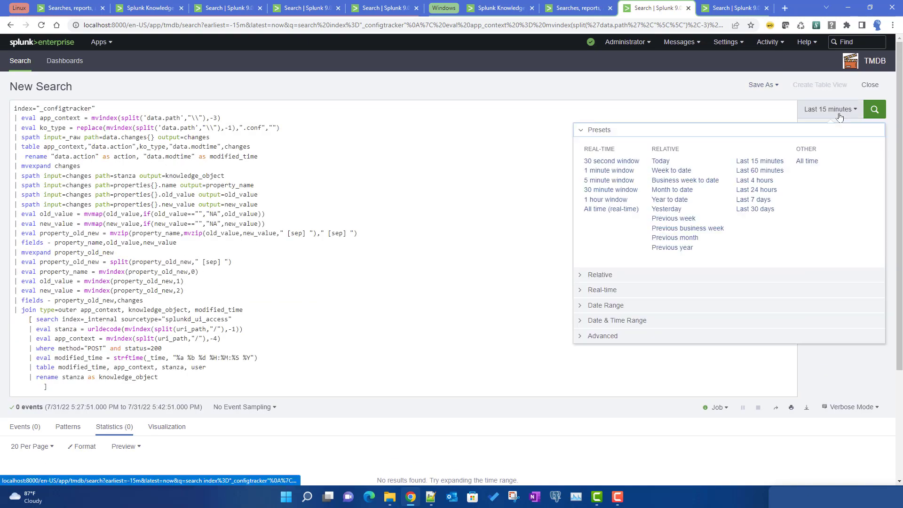
left_click(611, 275)
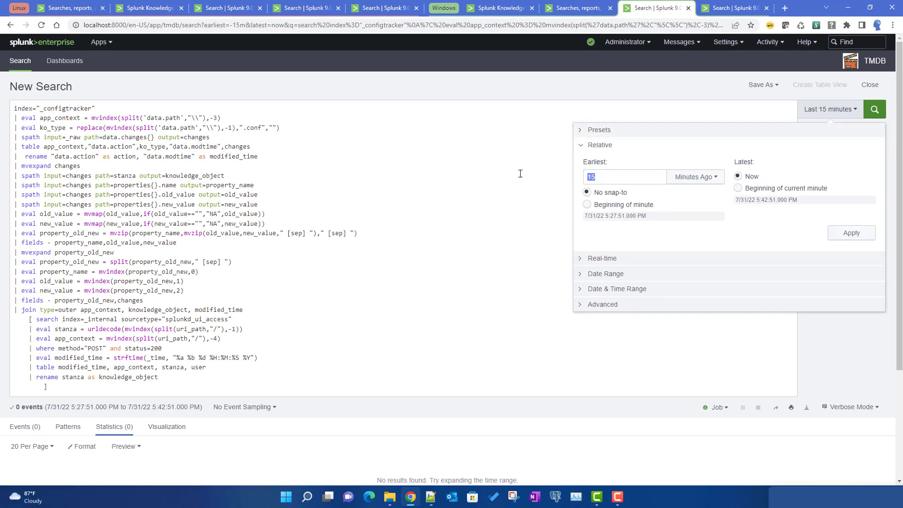
type("25")
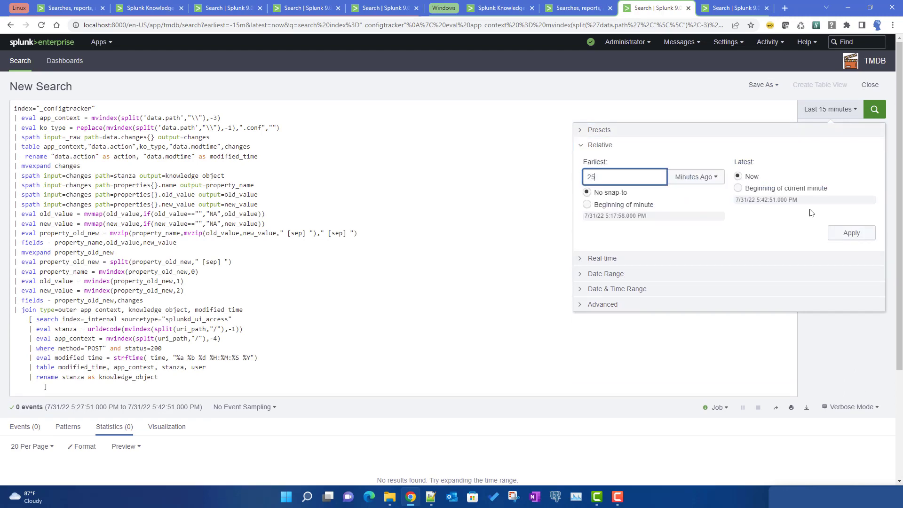
left_click(853, 234)
scroll(541, 254, "down", 5)
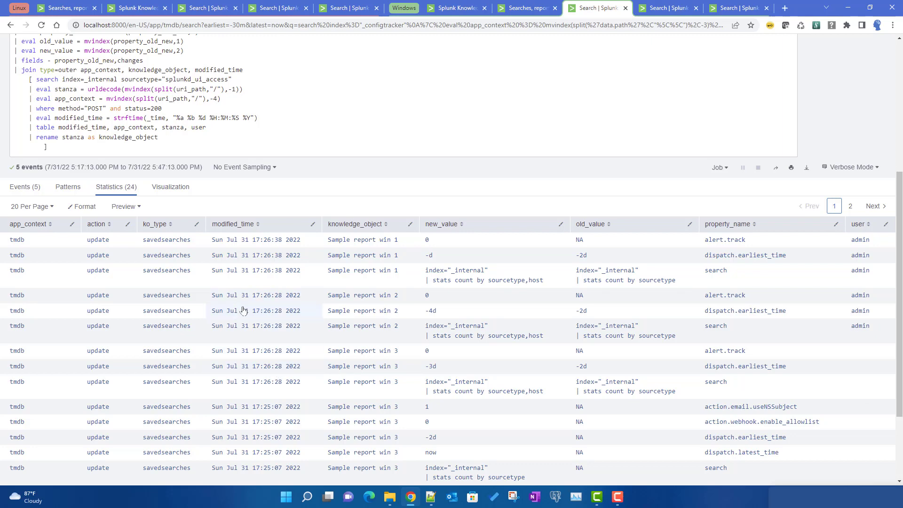
- Compare the modified times of Sample report win 3 in the splunkd_ui_access search with those in the combined search
left_click(737, 10)
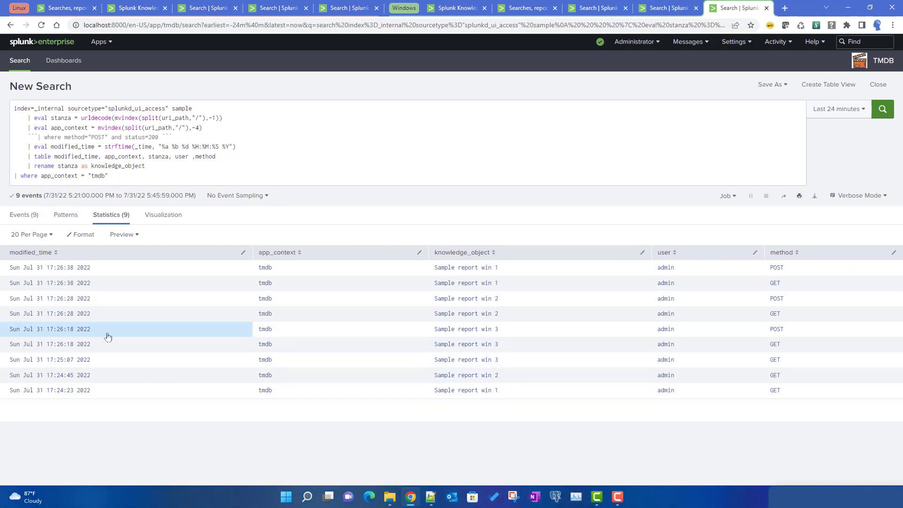
left_click(6, 333)
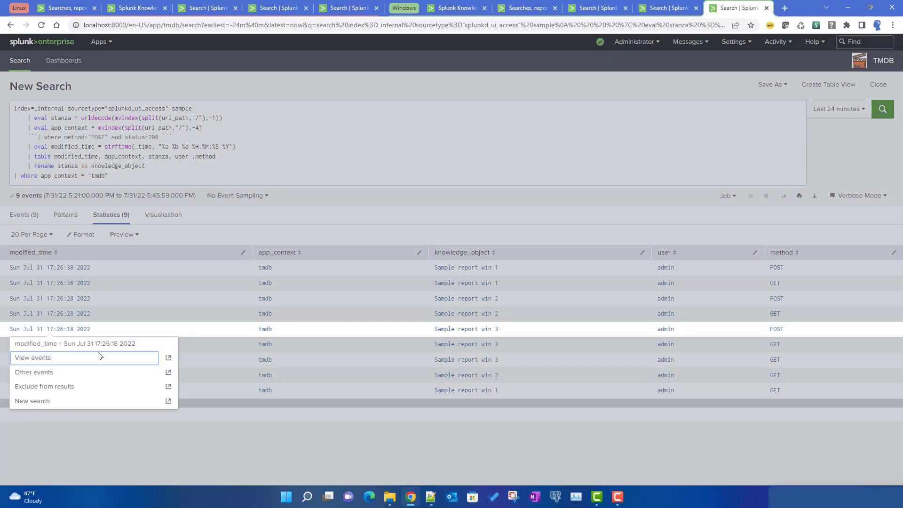
left_click(421, 462)
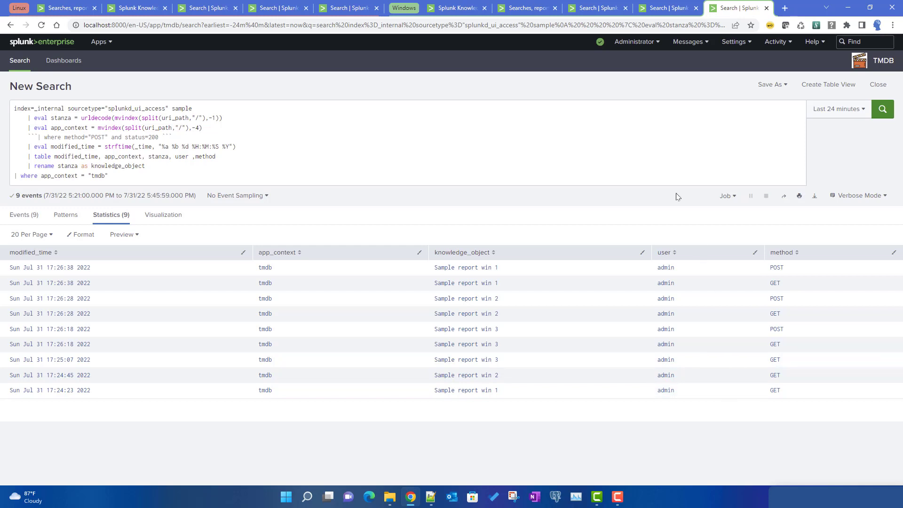
left_click(593, 10)
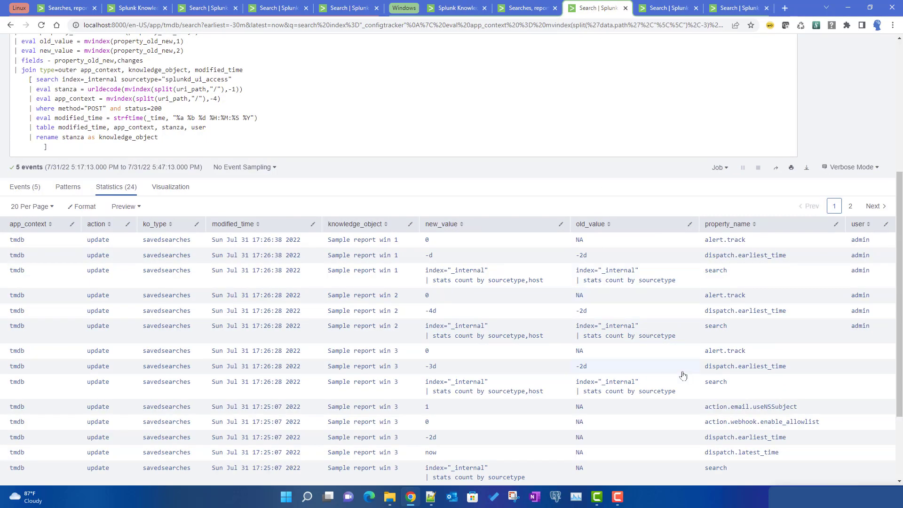
- Copy the whole combined query over the dashboard's base search, keeping the final search line with the app_context, user, ko and ko_type tokens
scroll(684, 375, "up", 4)
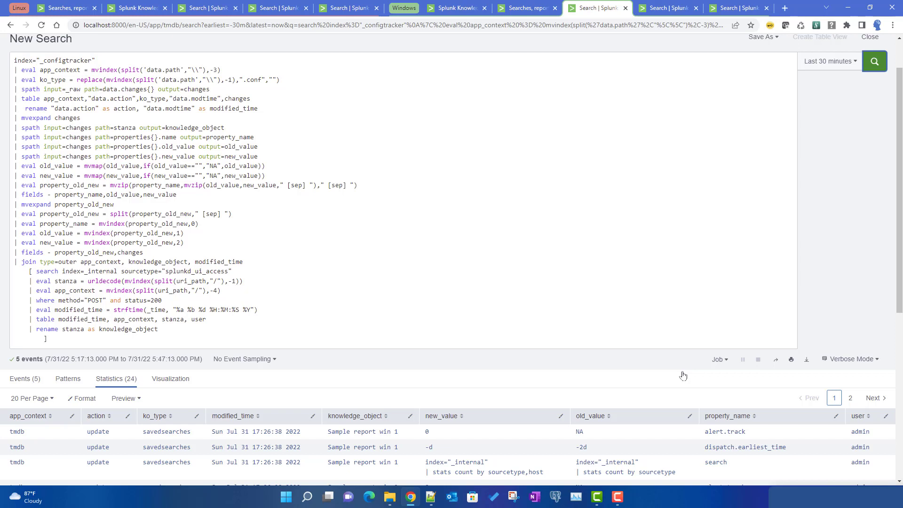
left_click(243, 198)
scroll(296, 254, "down", 1)
scroll(296, 254, "up", 2)
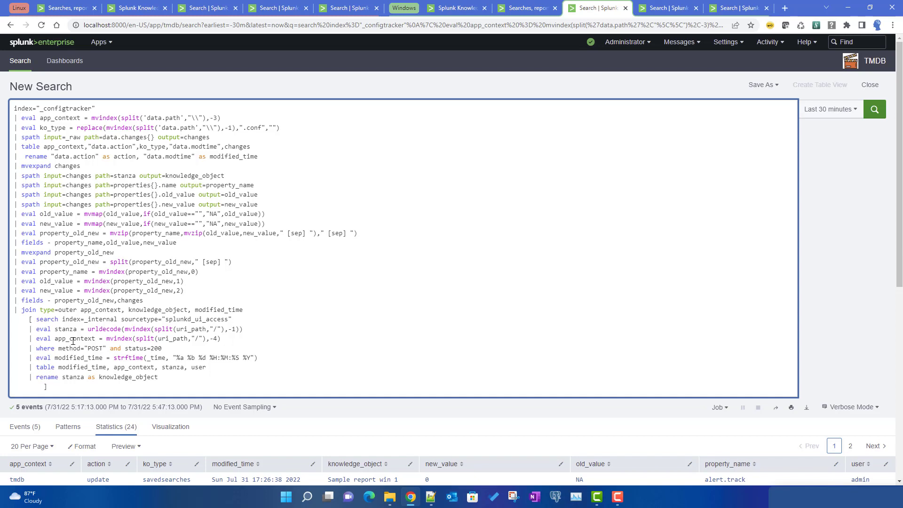
left_click_drag(52, 394, 2, 103)
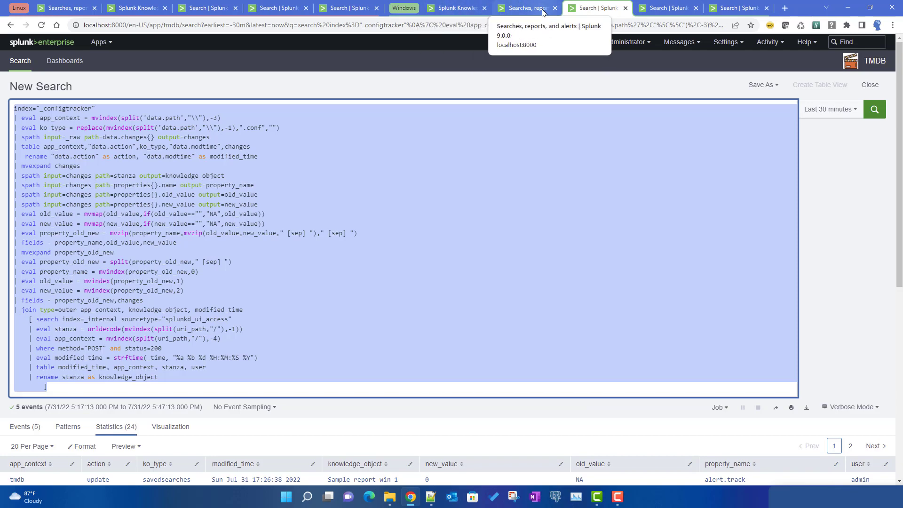
left_click(451, 8)
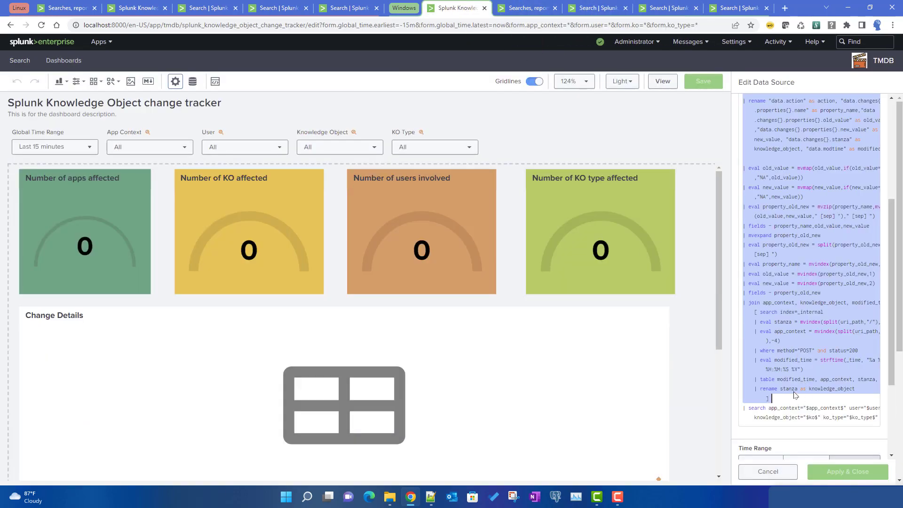
left_click(797, 391)
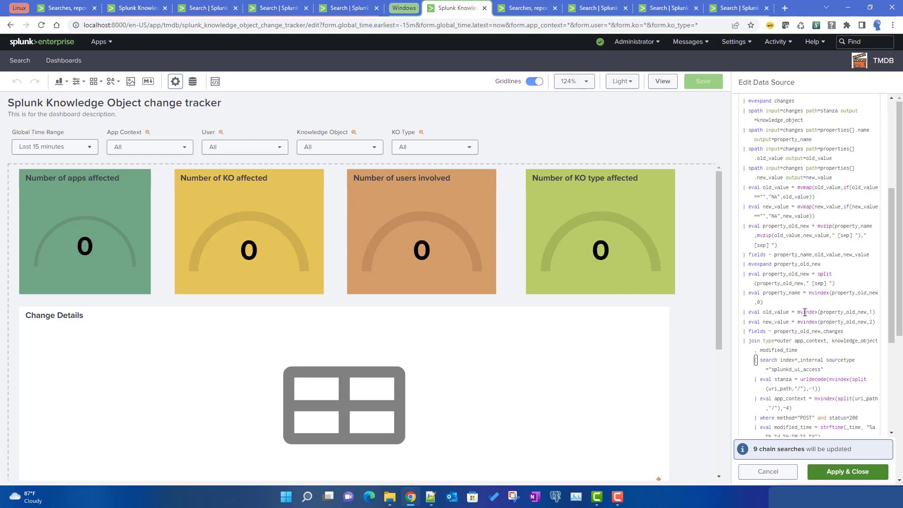
scroll(789, 279, "up", 5)
scroll(789, 279, "down", 10)
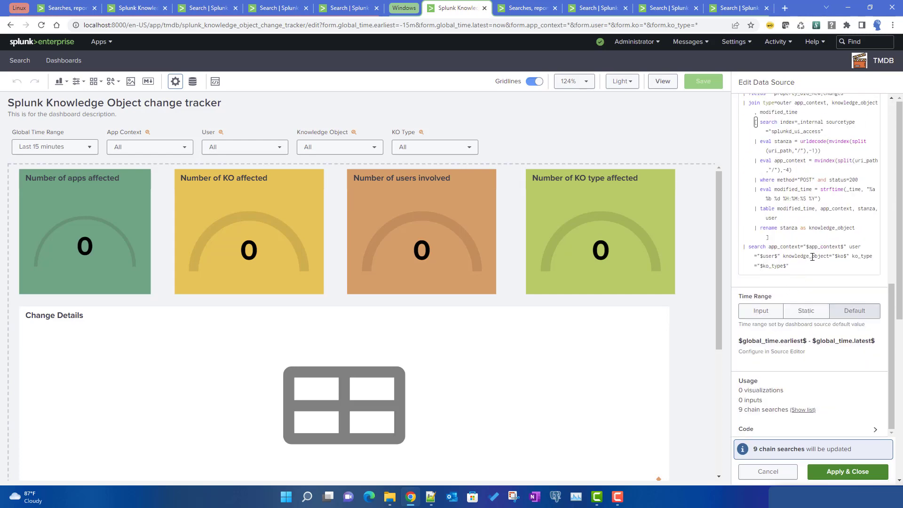
- Delete the user="$user$" filter from the base search's final search line and apply the data source changes
left_click_drag(847, 247, 780, 257)
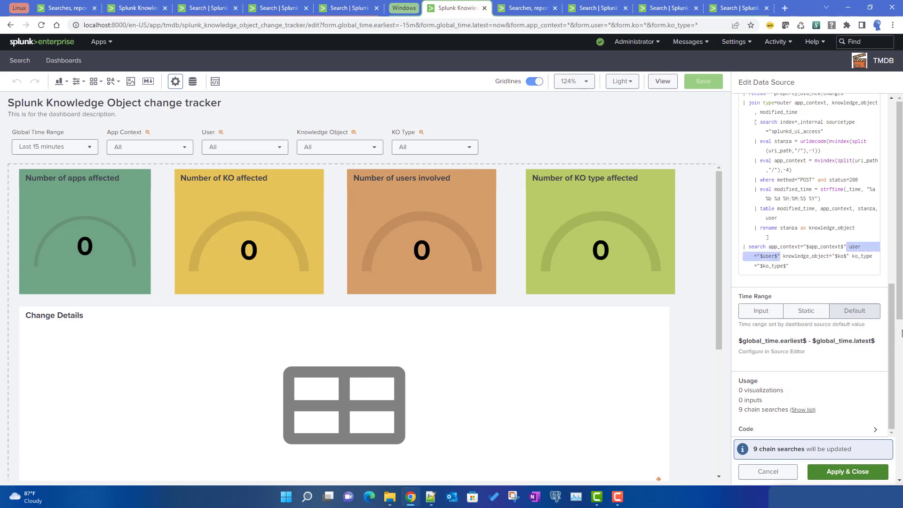
key("BackSpace")
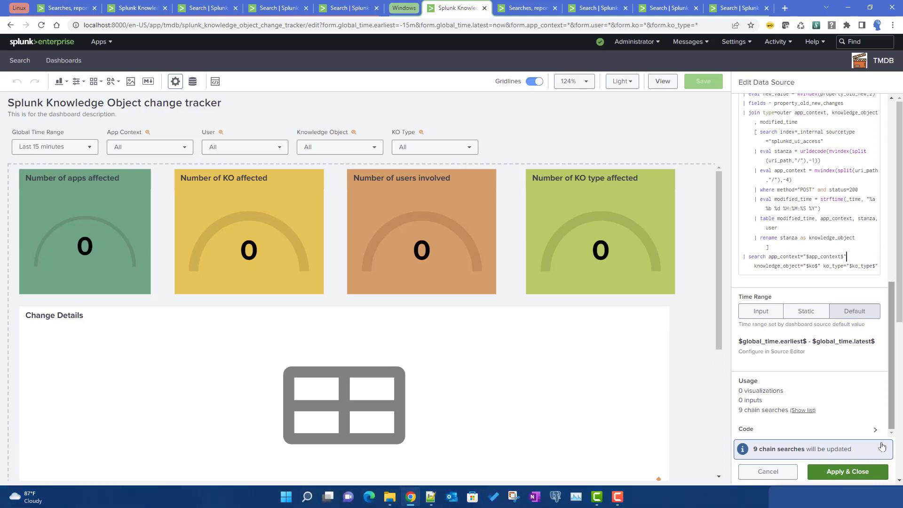
left_click(848, 472)
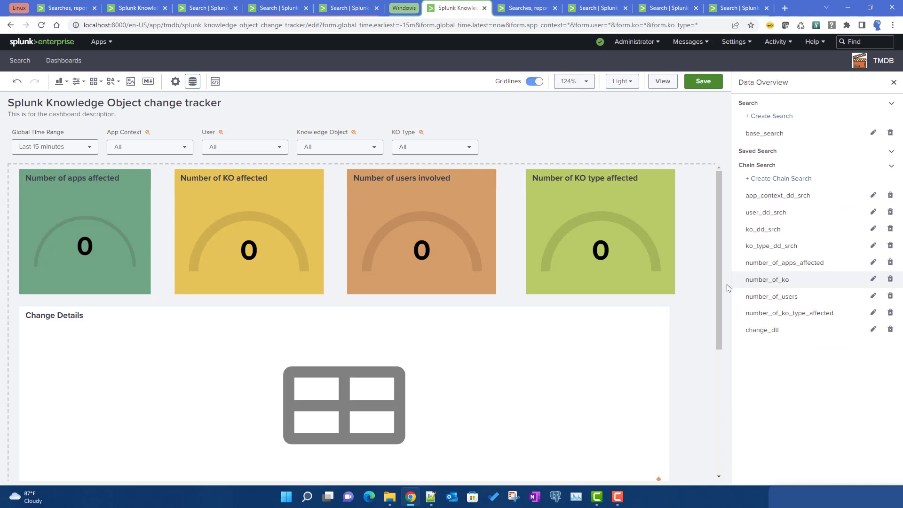
- Set the dashboard's Global Time Range to Last 60 minutes, save the dashboard and review its panels
left_click(85, 149)
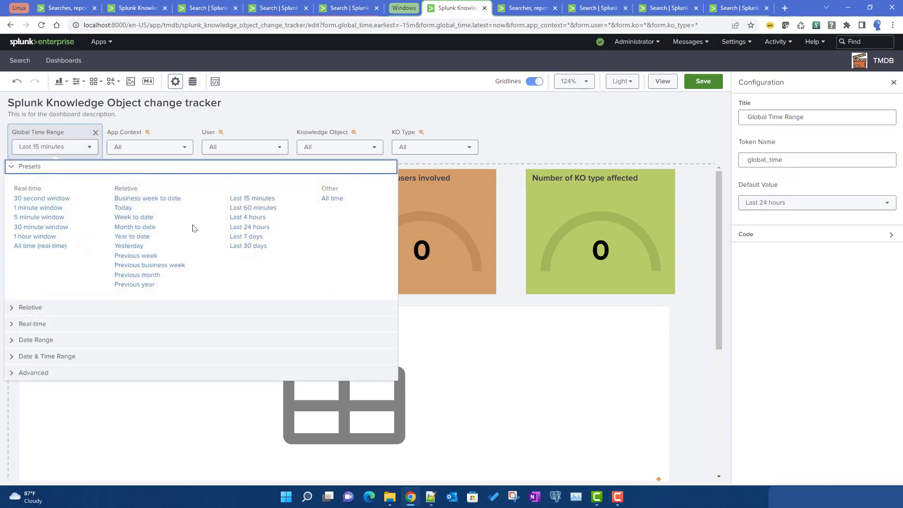
left_click(263, 208)
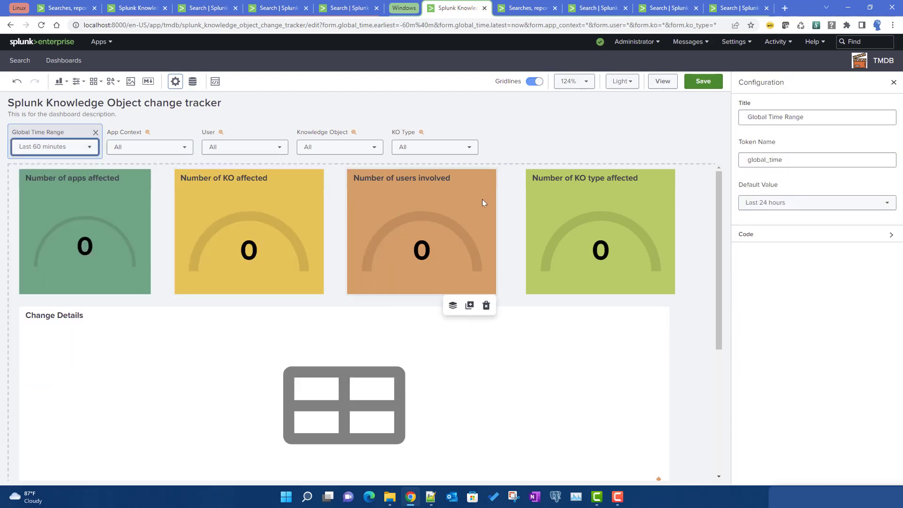
left_click(704, 81)
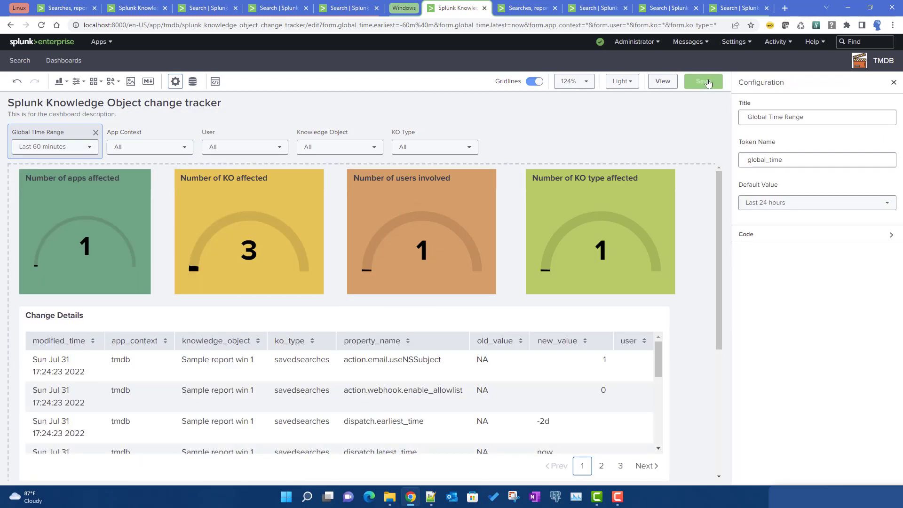
scroll(398, 381, "down", 3)
scroll(397, 379, "up", 3)
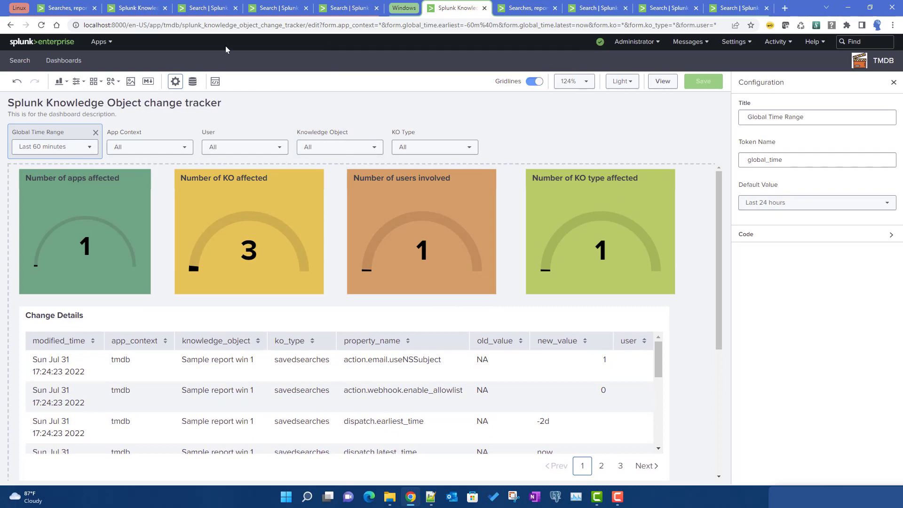
- Open the earlier full search on the Linux instance and examine its joined statistics, including the user column
left_click(192, 9)
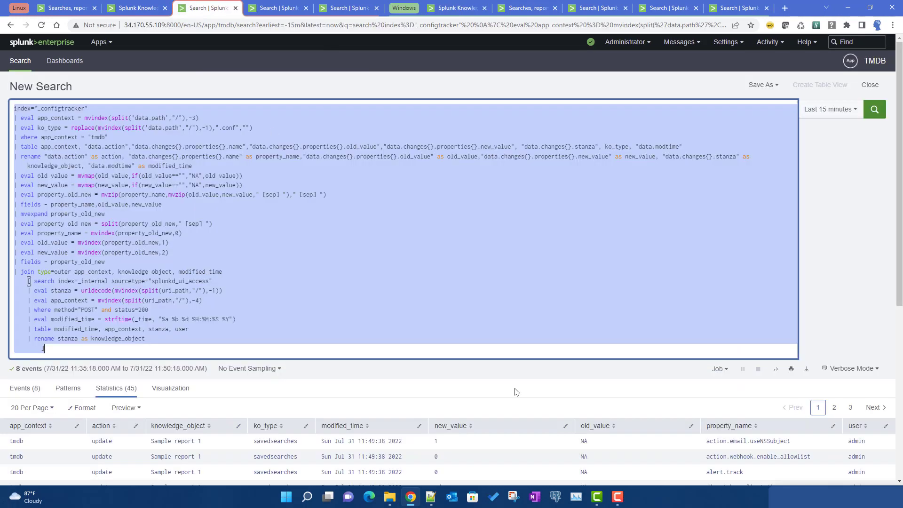
scroll(515, 389, "down", 2)
scroll(515, 392, "down", 2)
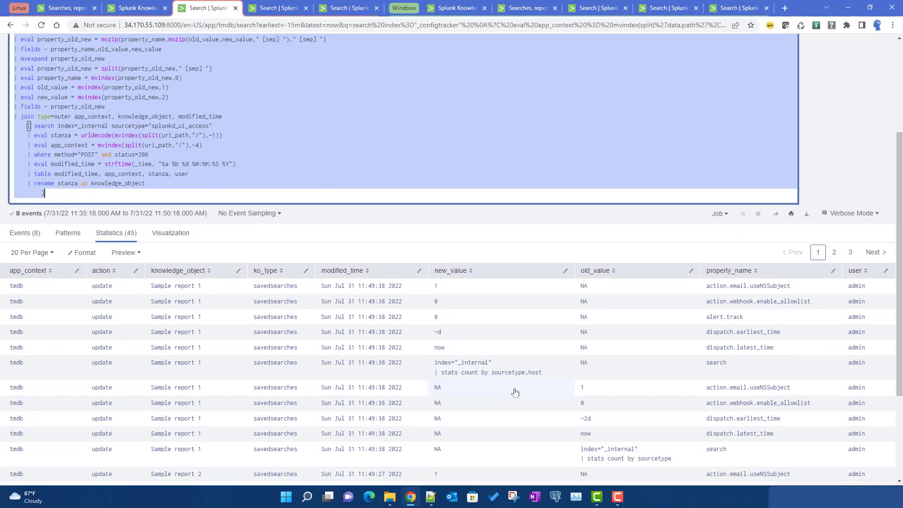